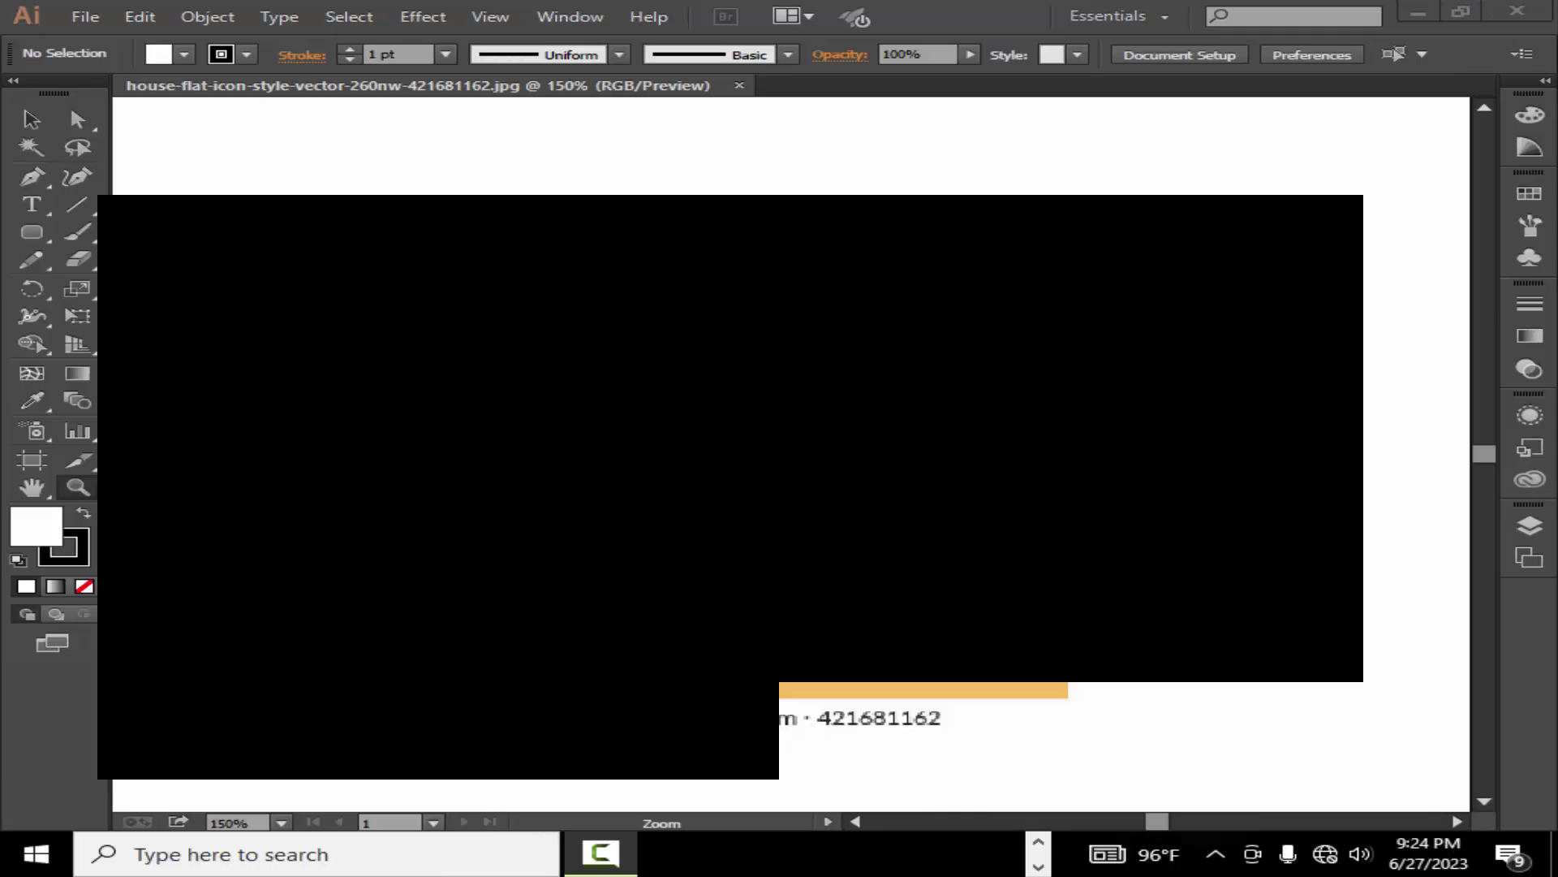
Zoom in on the reference house image from 150% to 300%.
left_click(696, 504)
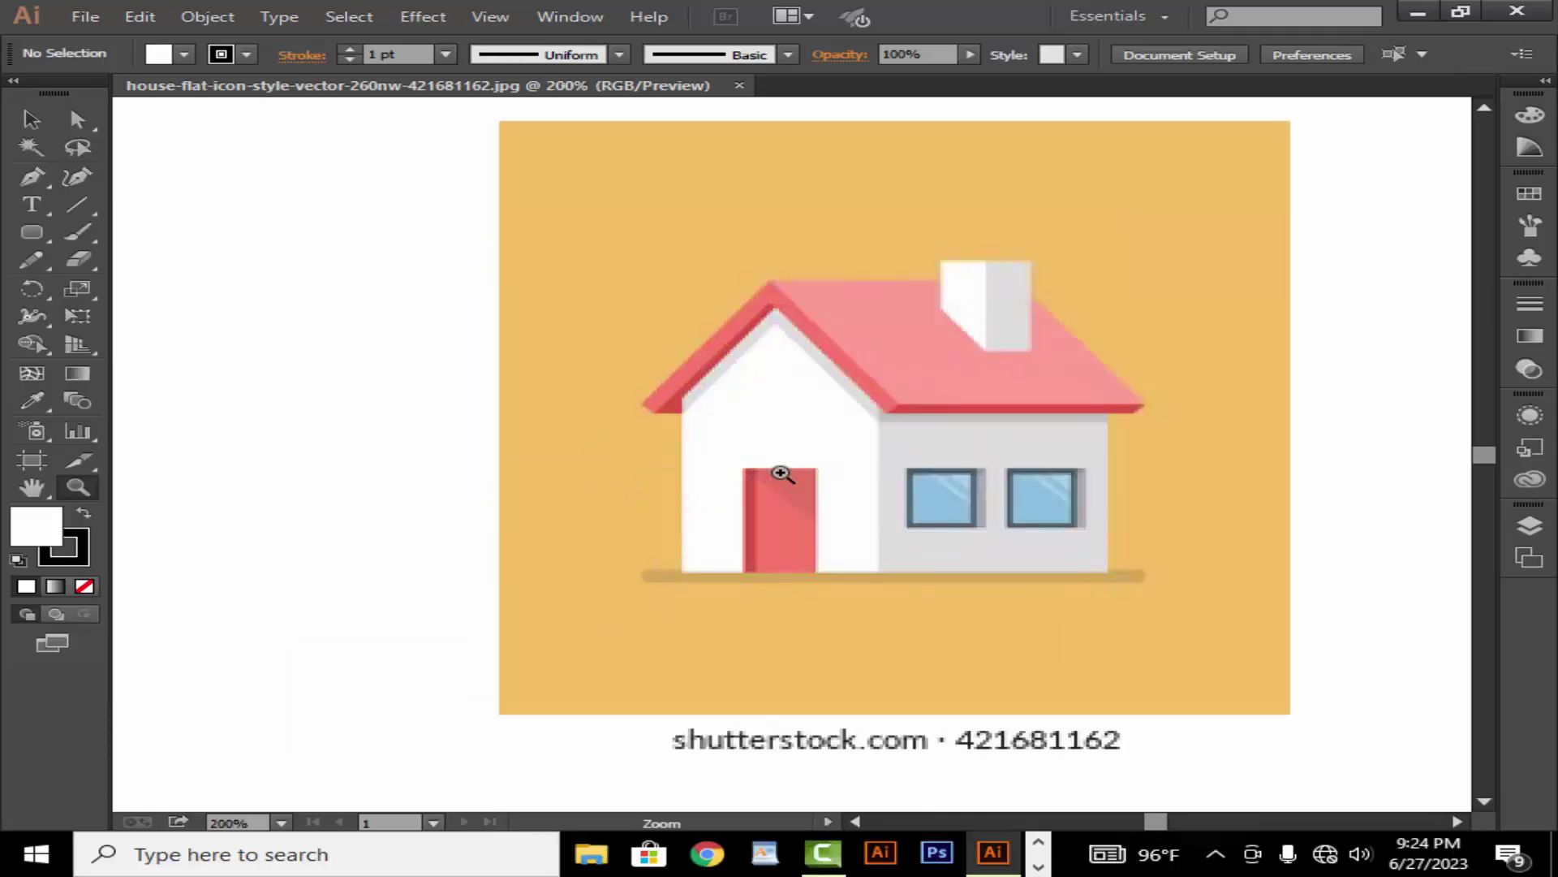
left_click(671, 506)
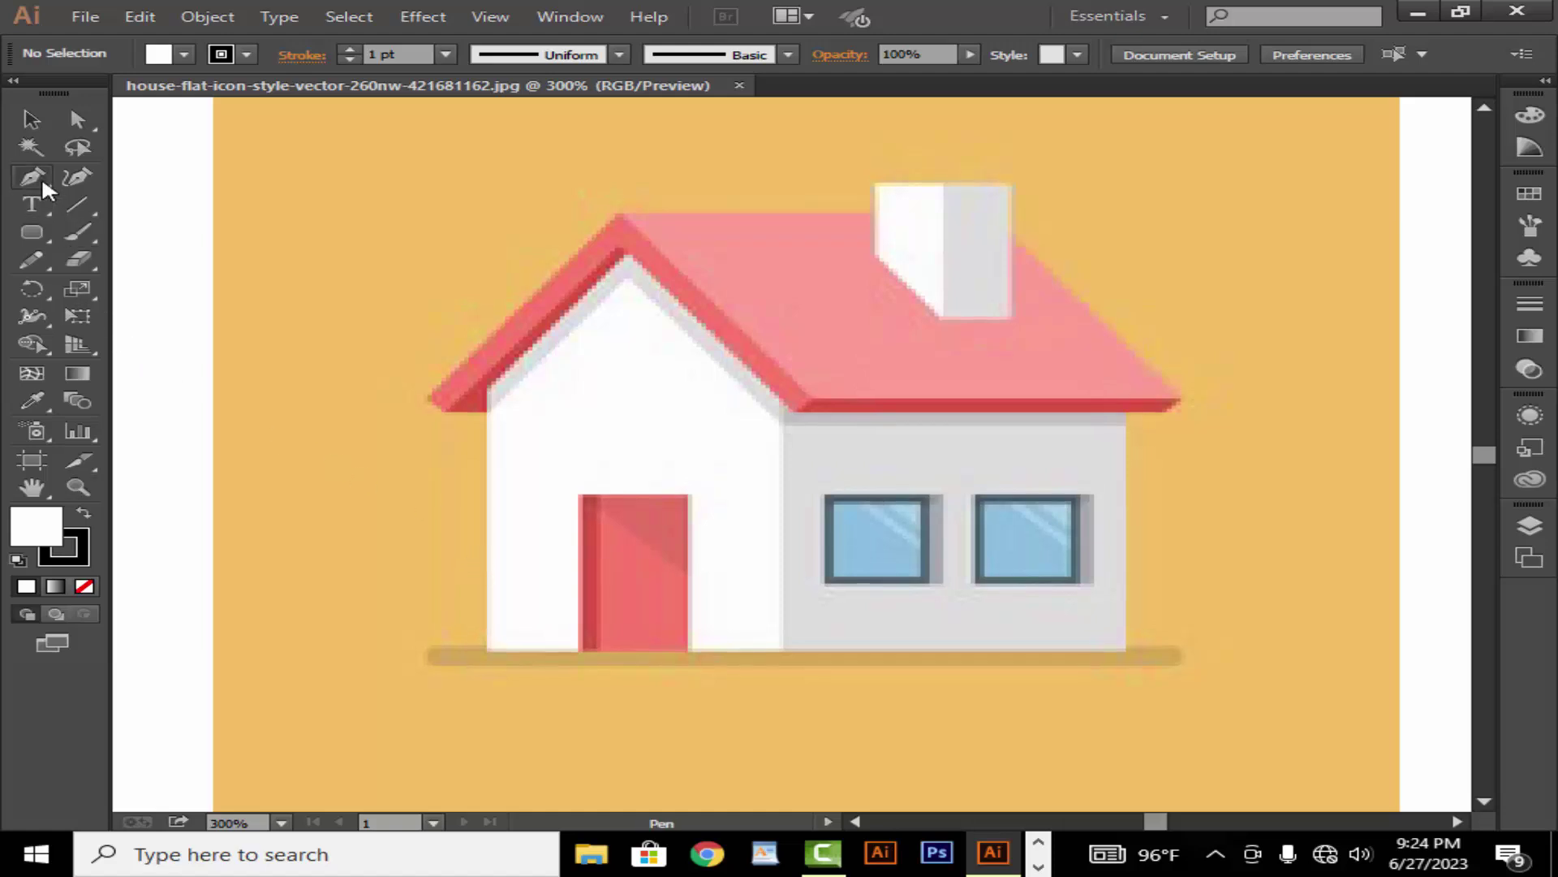
Trace the gable roof as an inverted-V path through left eave, peak and right eave, with fill set to None.
left_click(445, 409)
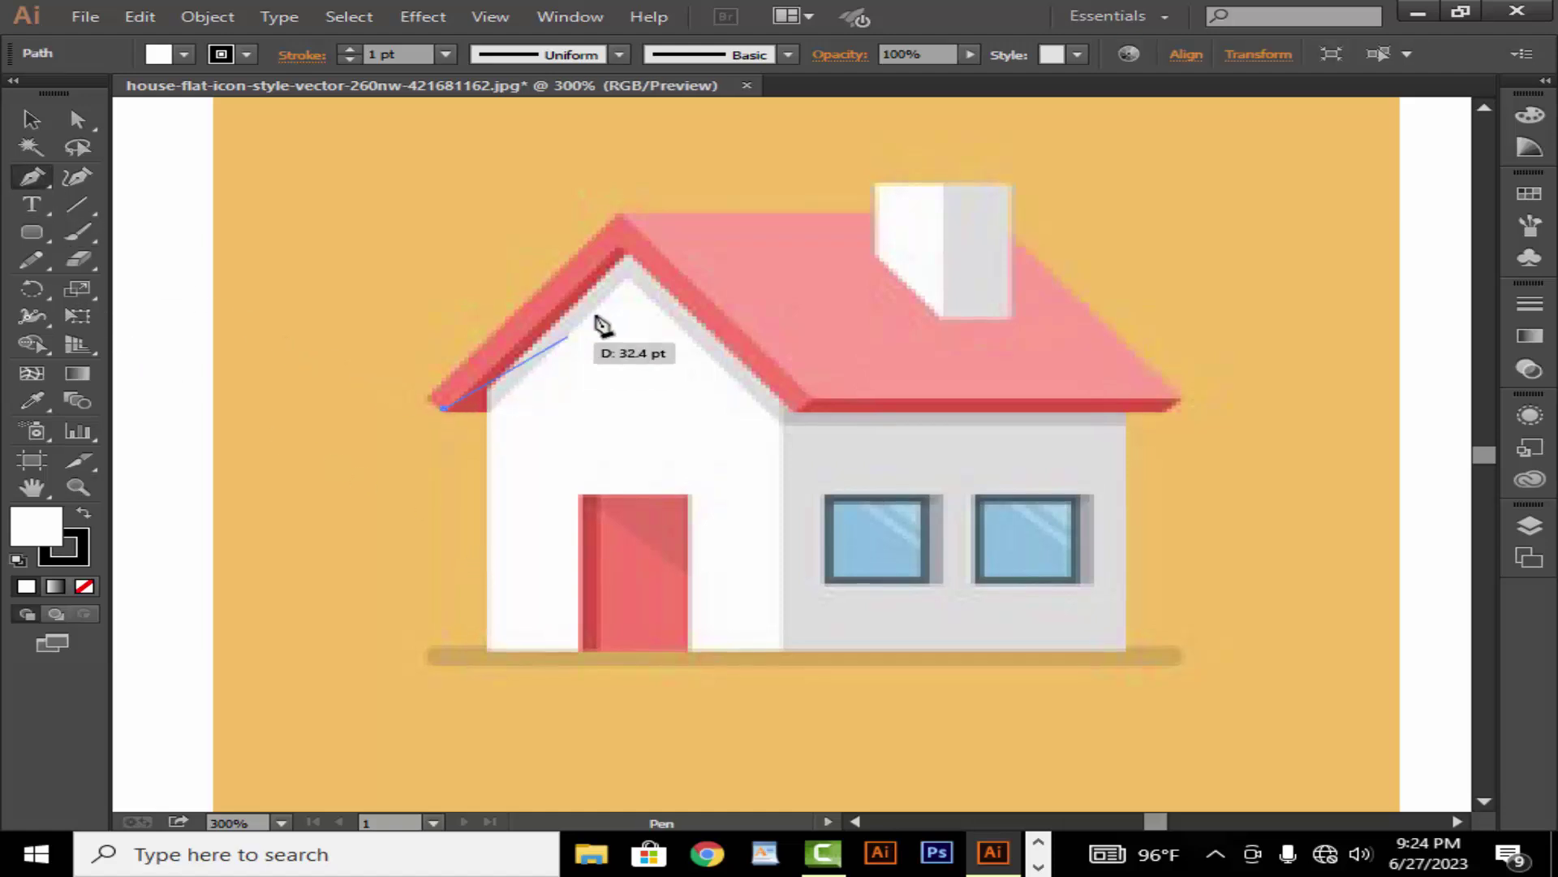
left_click(619, 250)
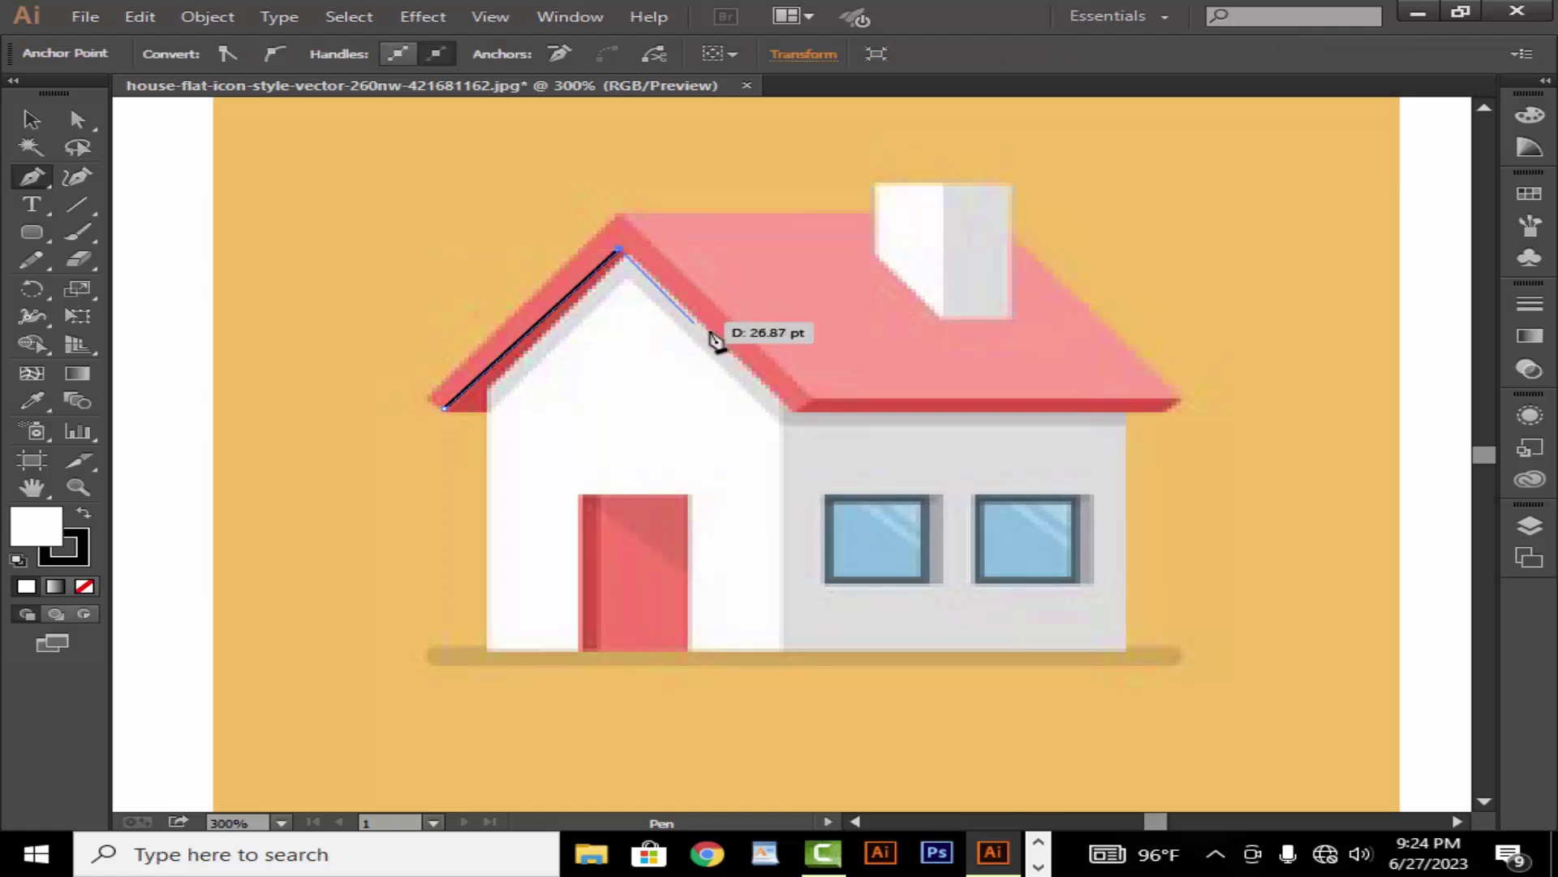
left_click(793, 409)
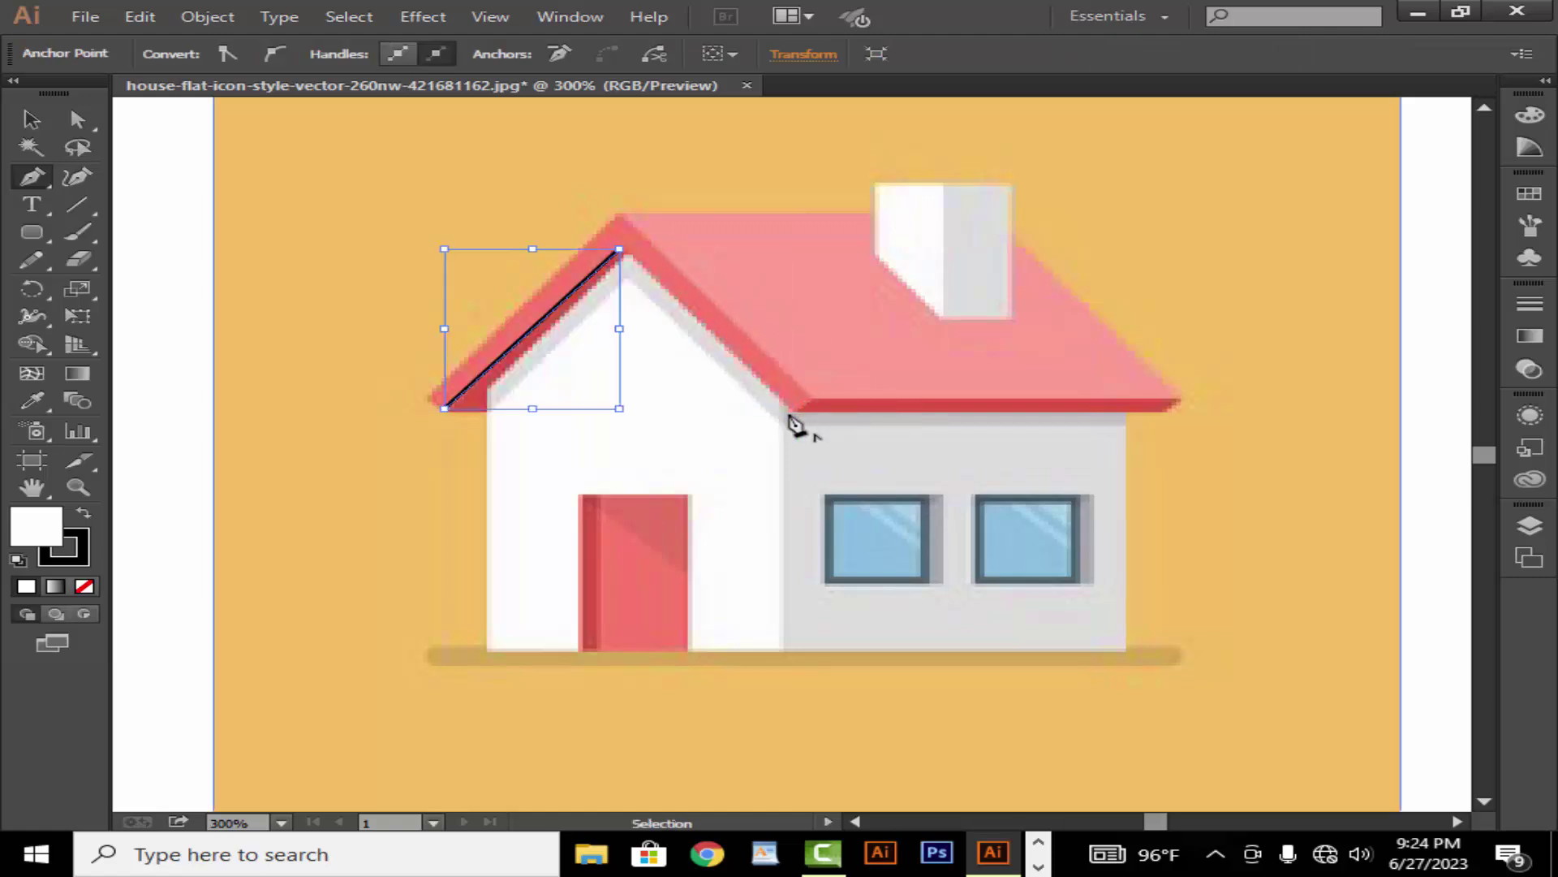
mouse_move(788, 409)
left_mouse_down()
mouse_move(808, 400)
mouse_move(625, 223)
mouse_move(432, 400)
left_mouse_up()
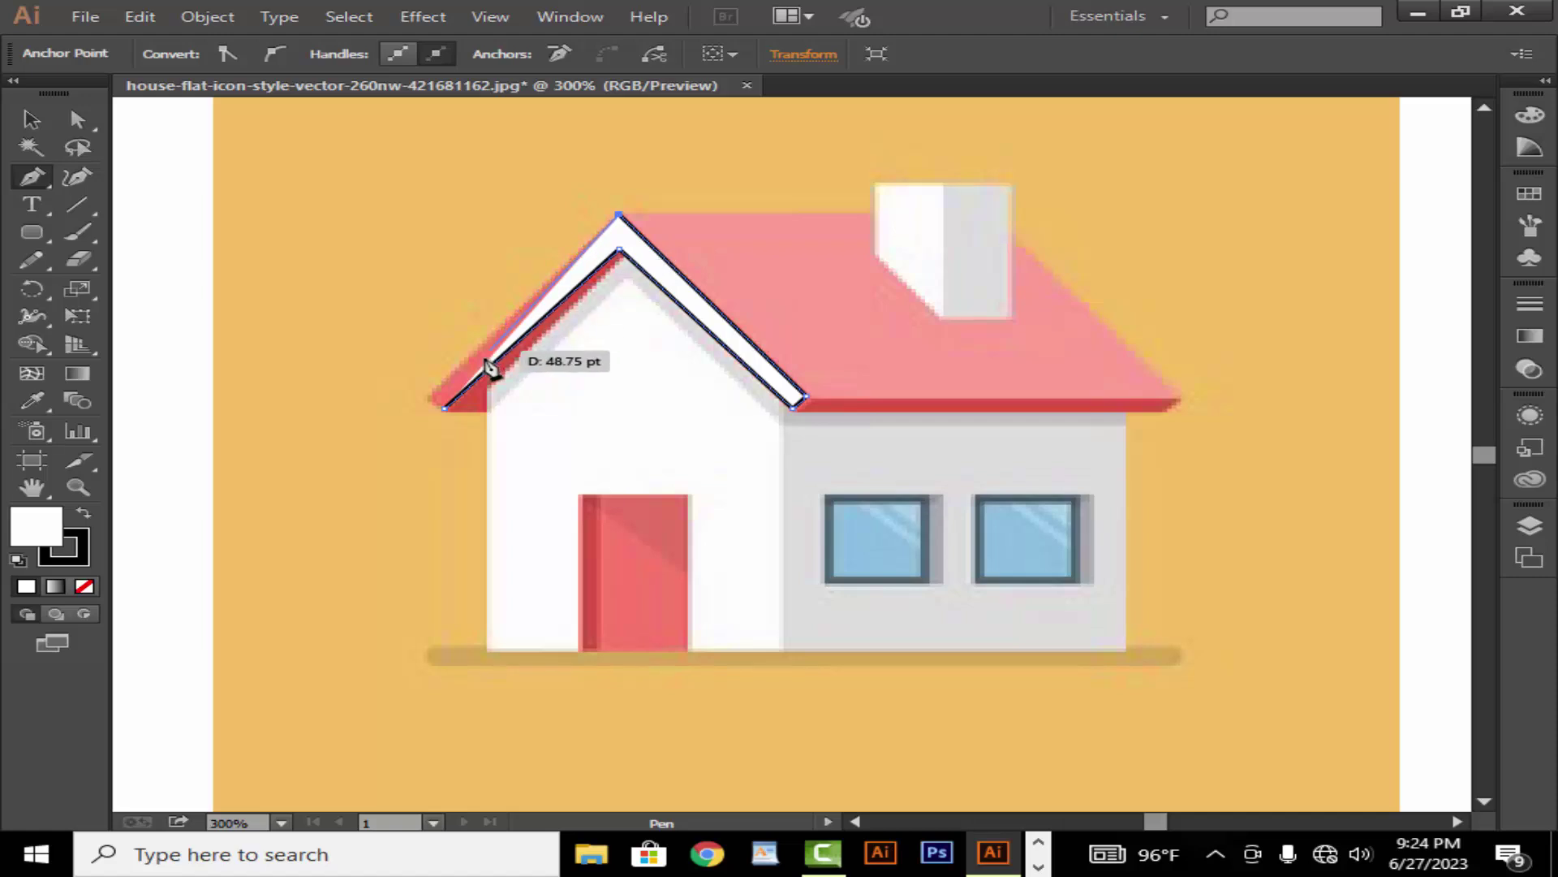
left_click(431, 399)
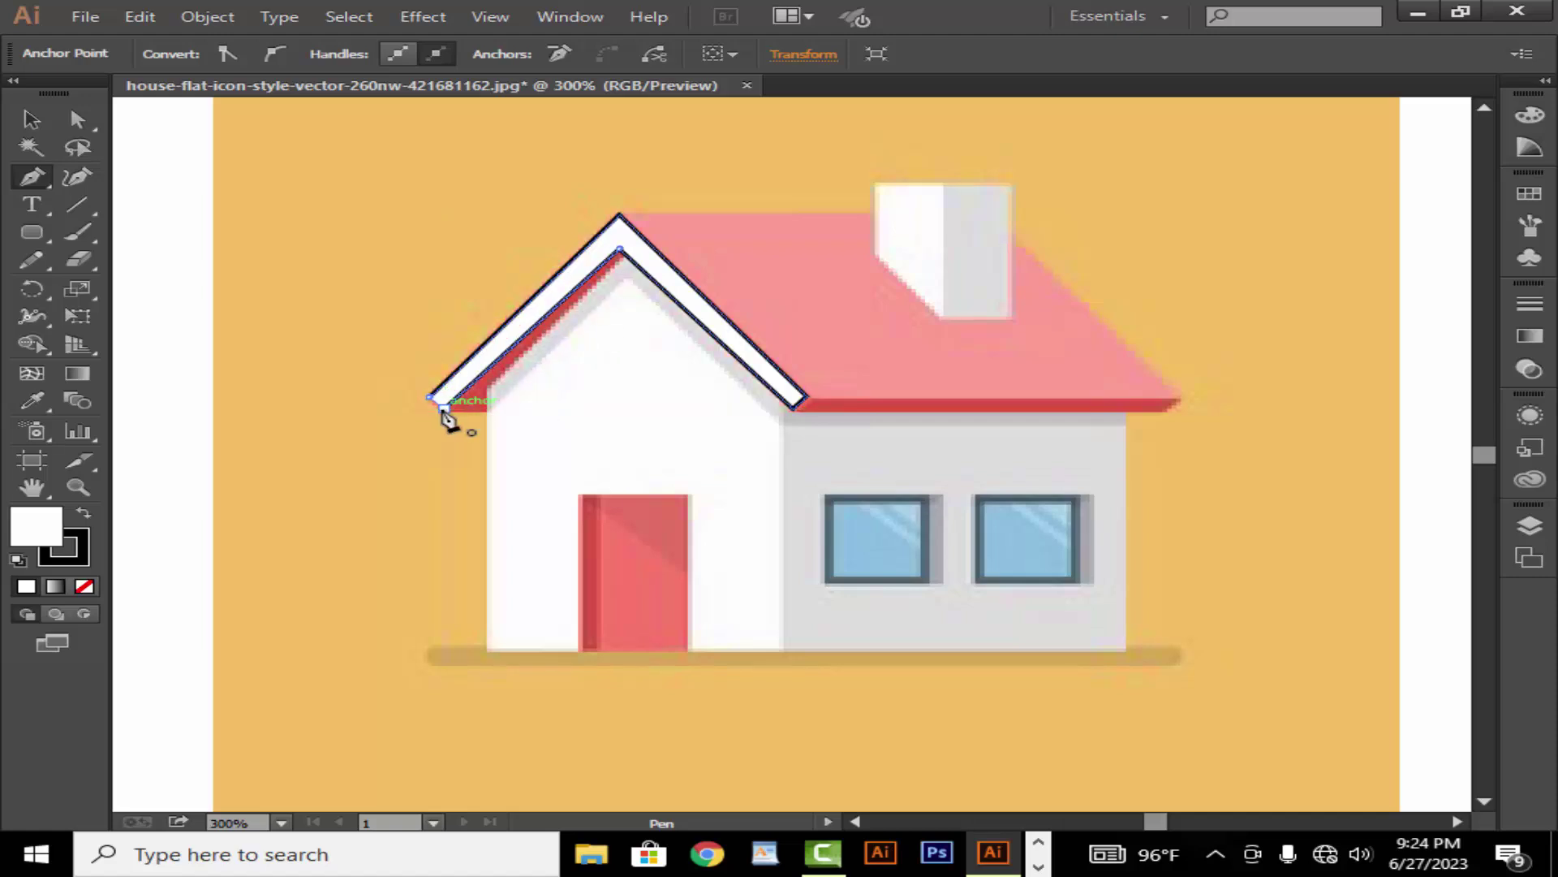
left_click(85, 587)
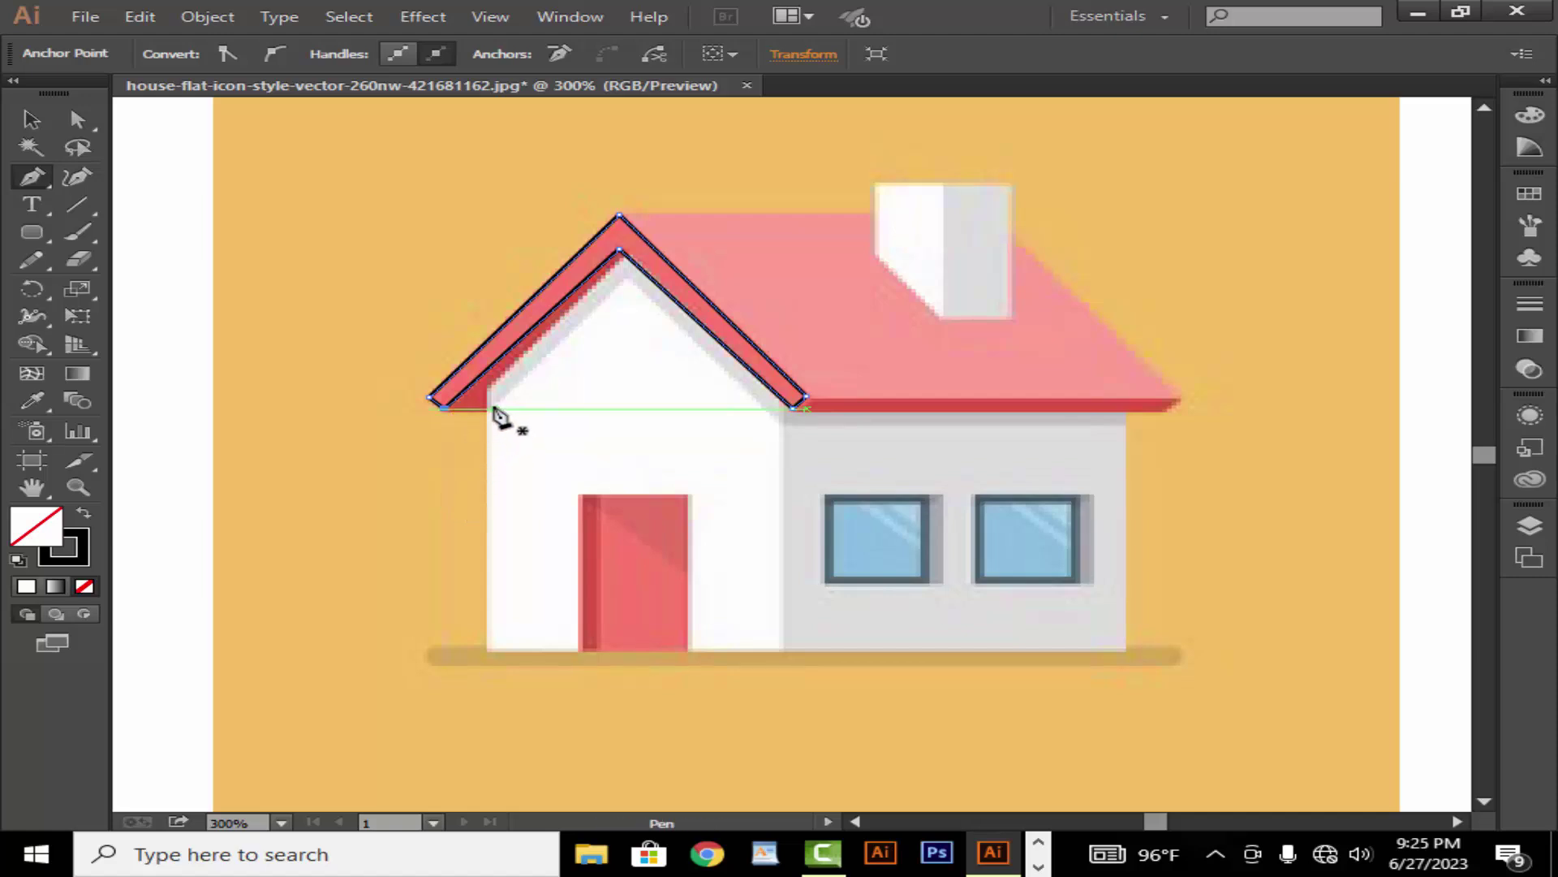
Outline the grey inner trim band beneath the front gable as an inverted-V path.
left_click_drag(488, 393, 629, 264)
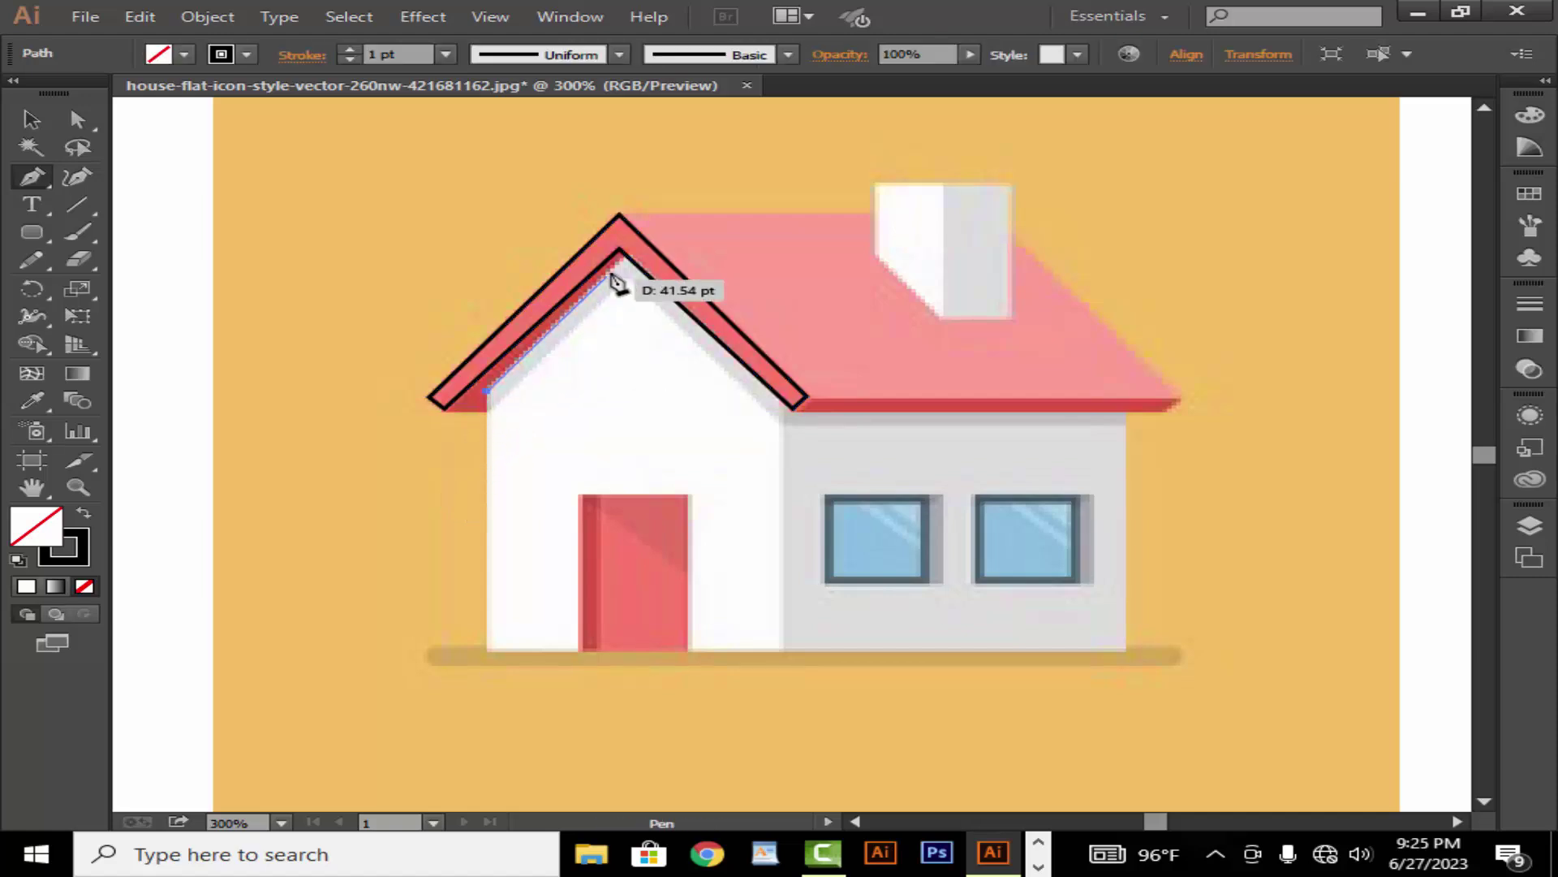
left_click(628, 263)
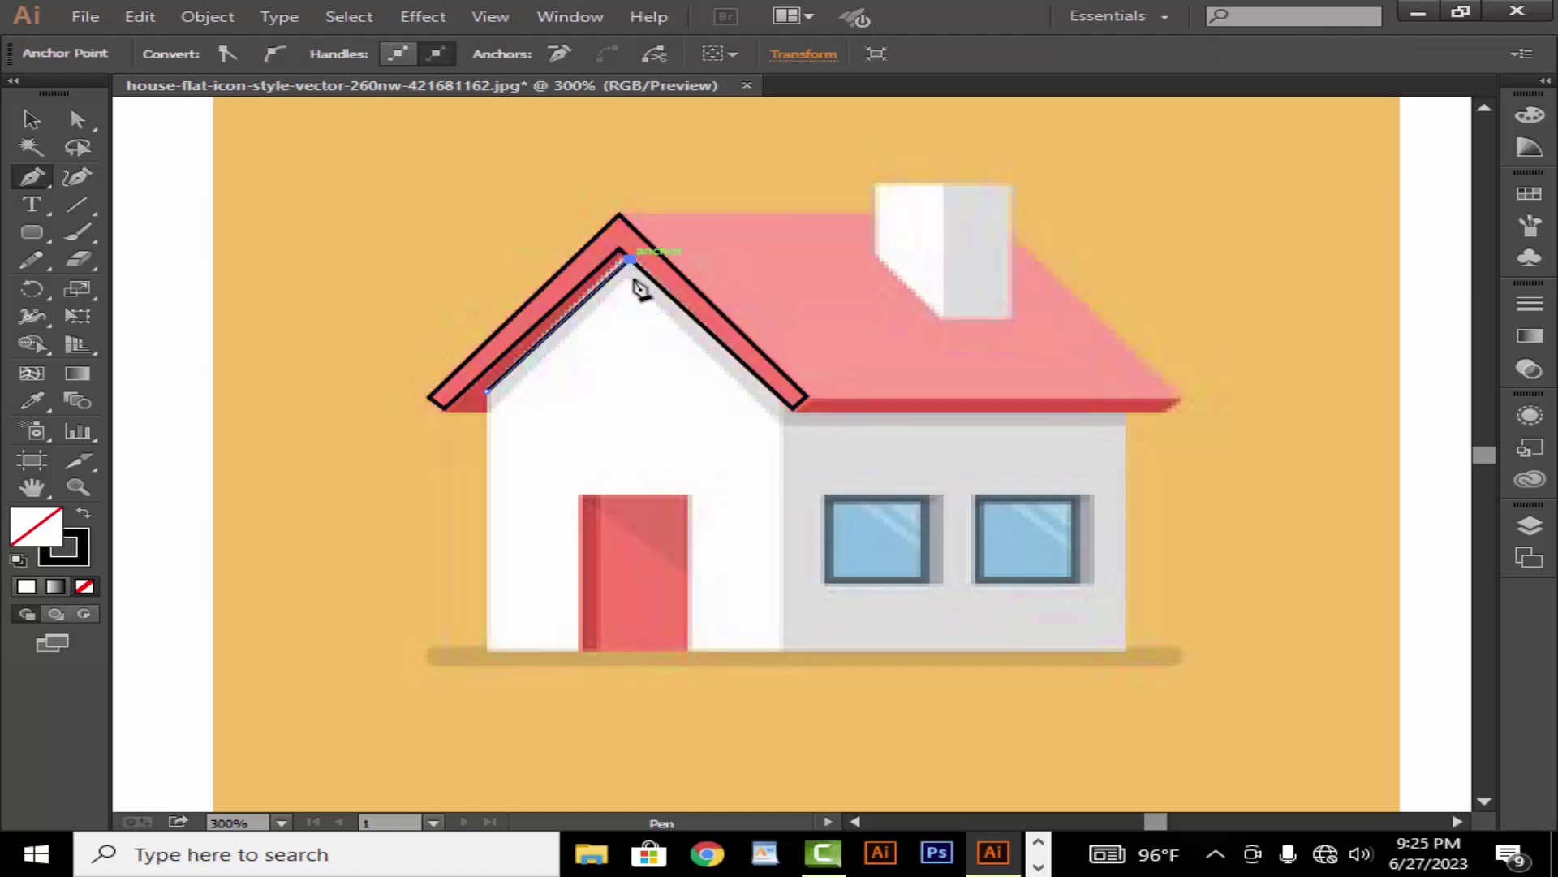
left_click(791, 408)
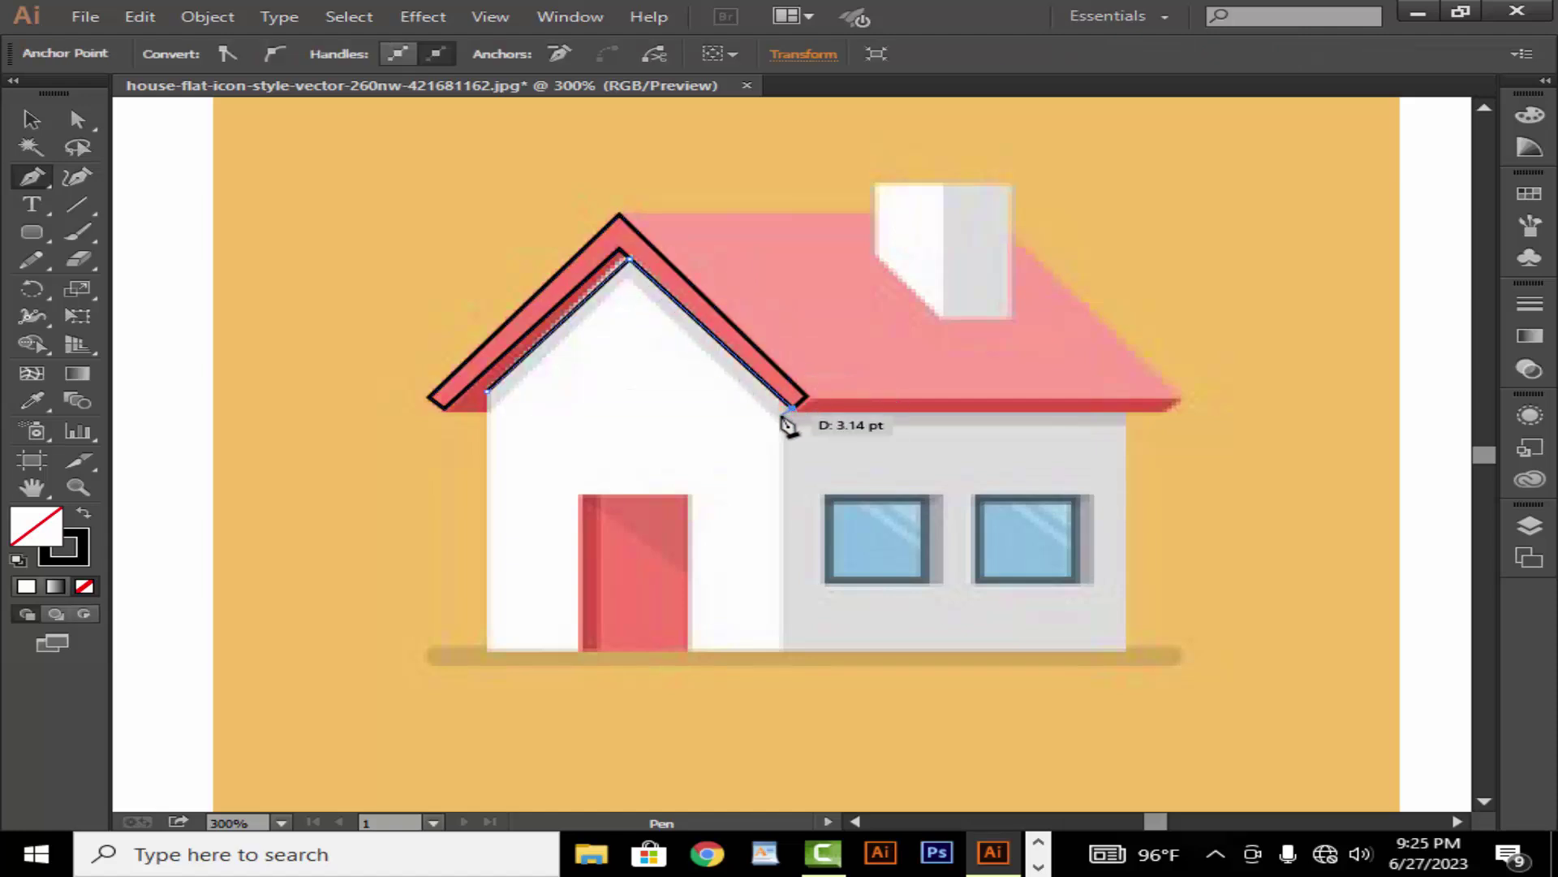
left_click(779, 419)
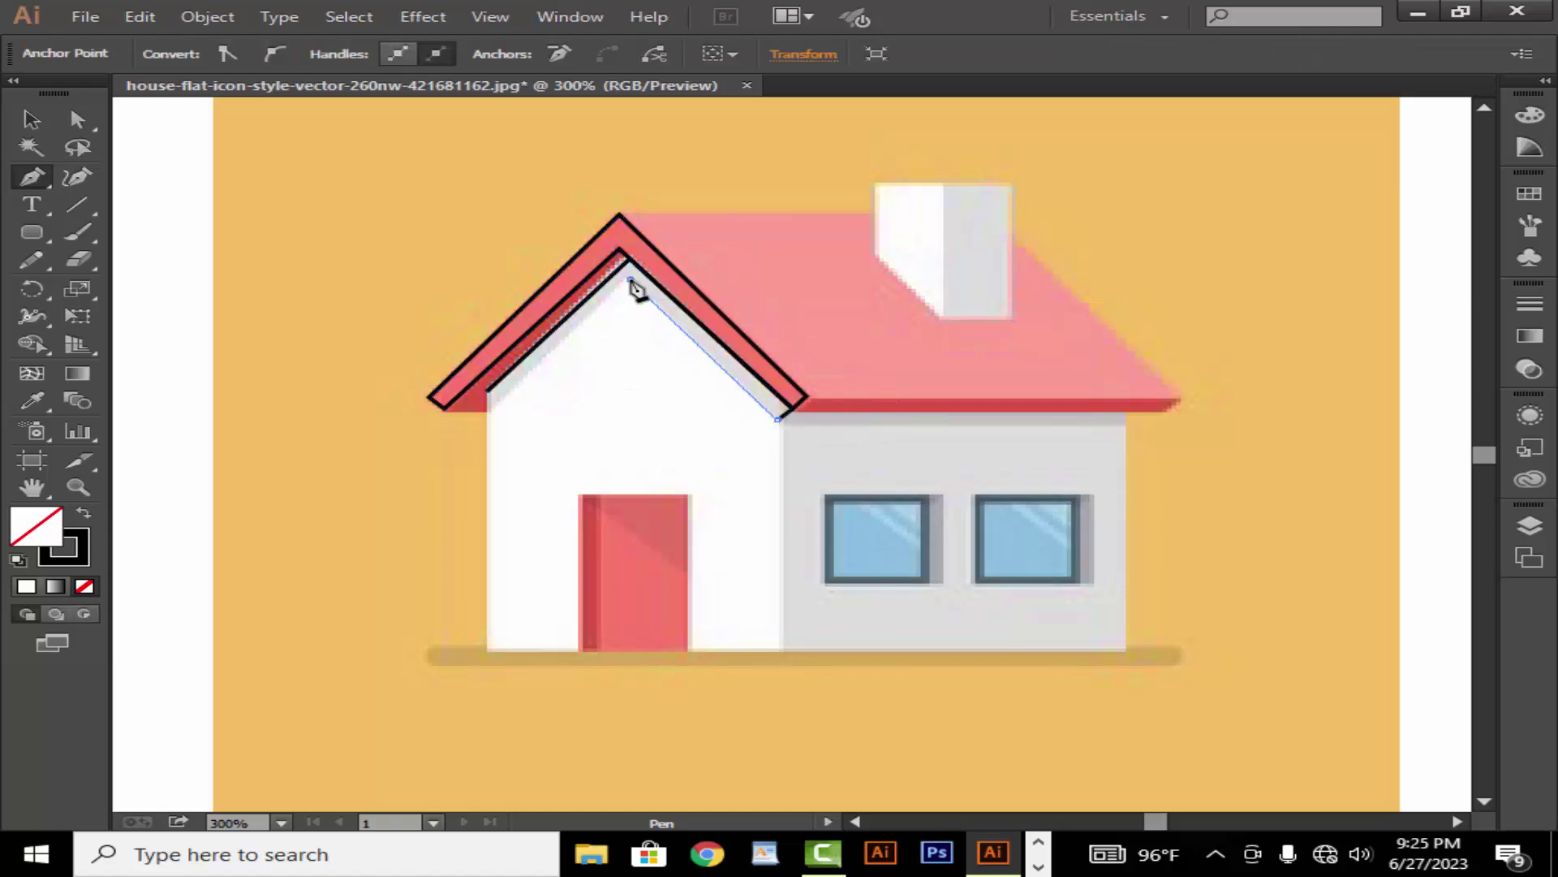
mouse_move(630, 282)
left_mouse_down()
mouse_move(610, 328)
mouse_move(497, 402)
left_mouse_up()
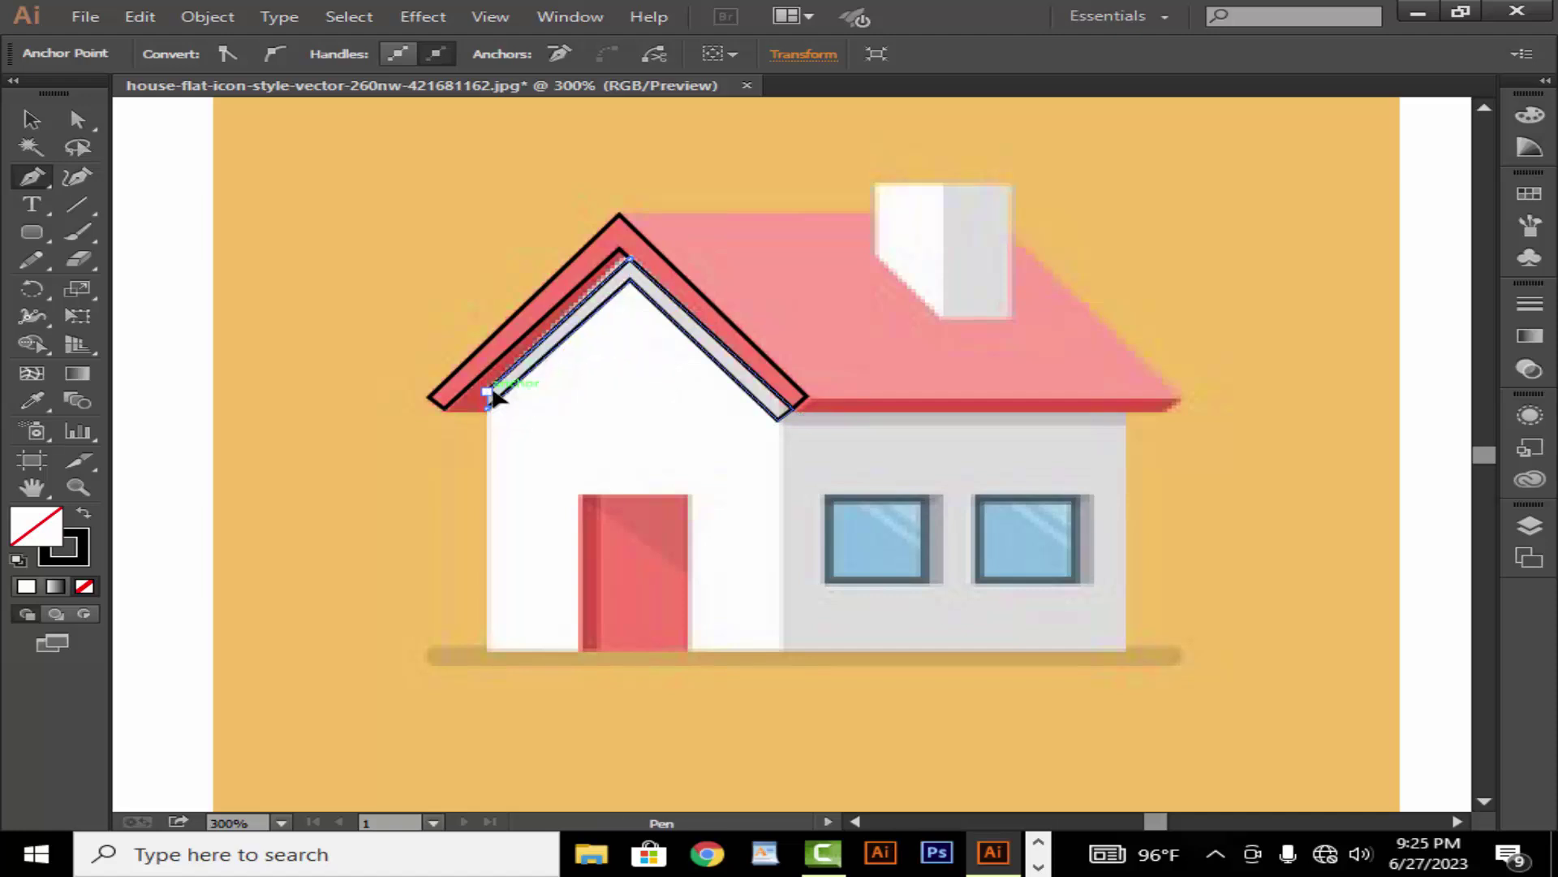
Begin tracing the narrow strip along the gable's left roof slope.
left_click(443, 408)
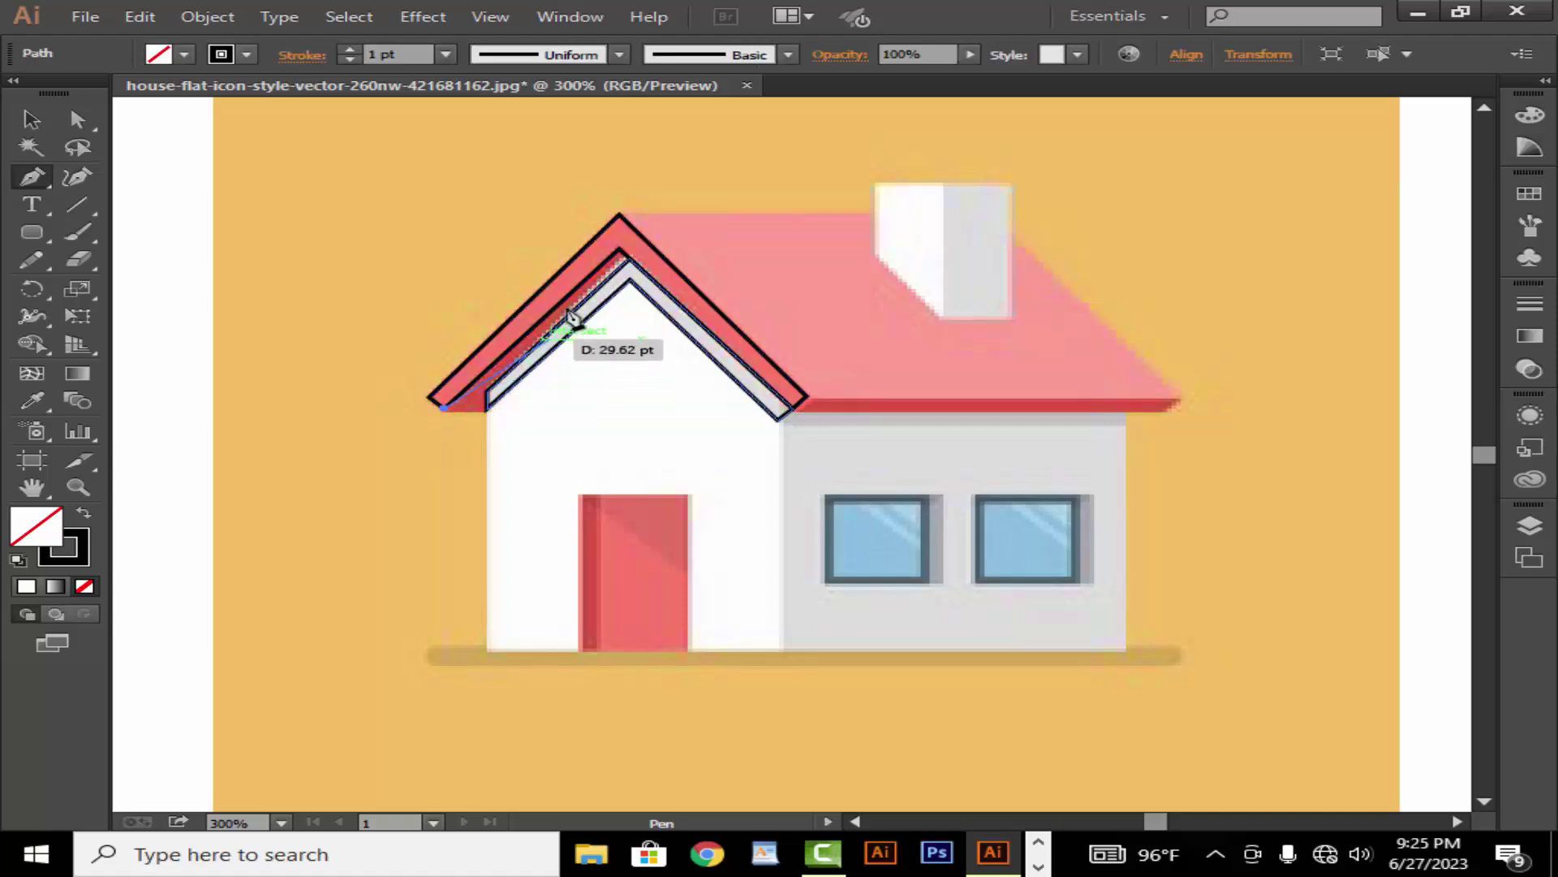
left_click(619, 249)
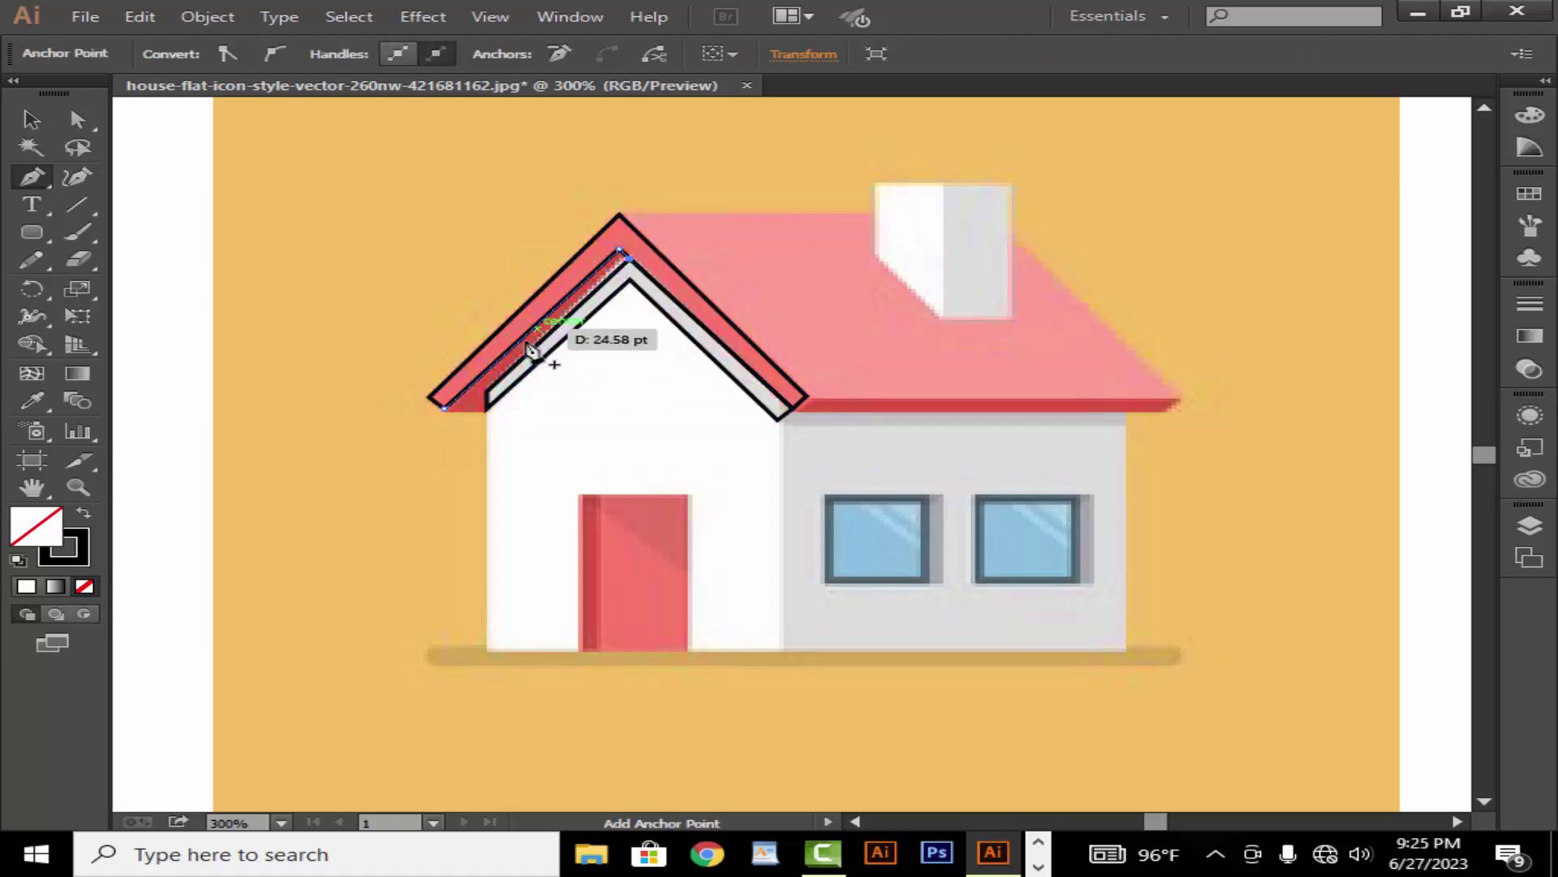
left_click(487, 408)
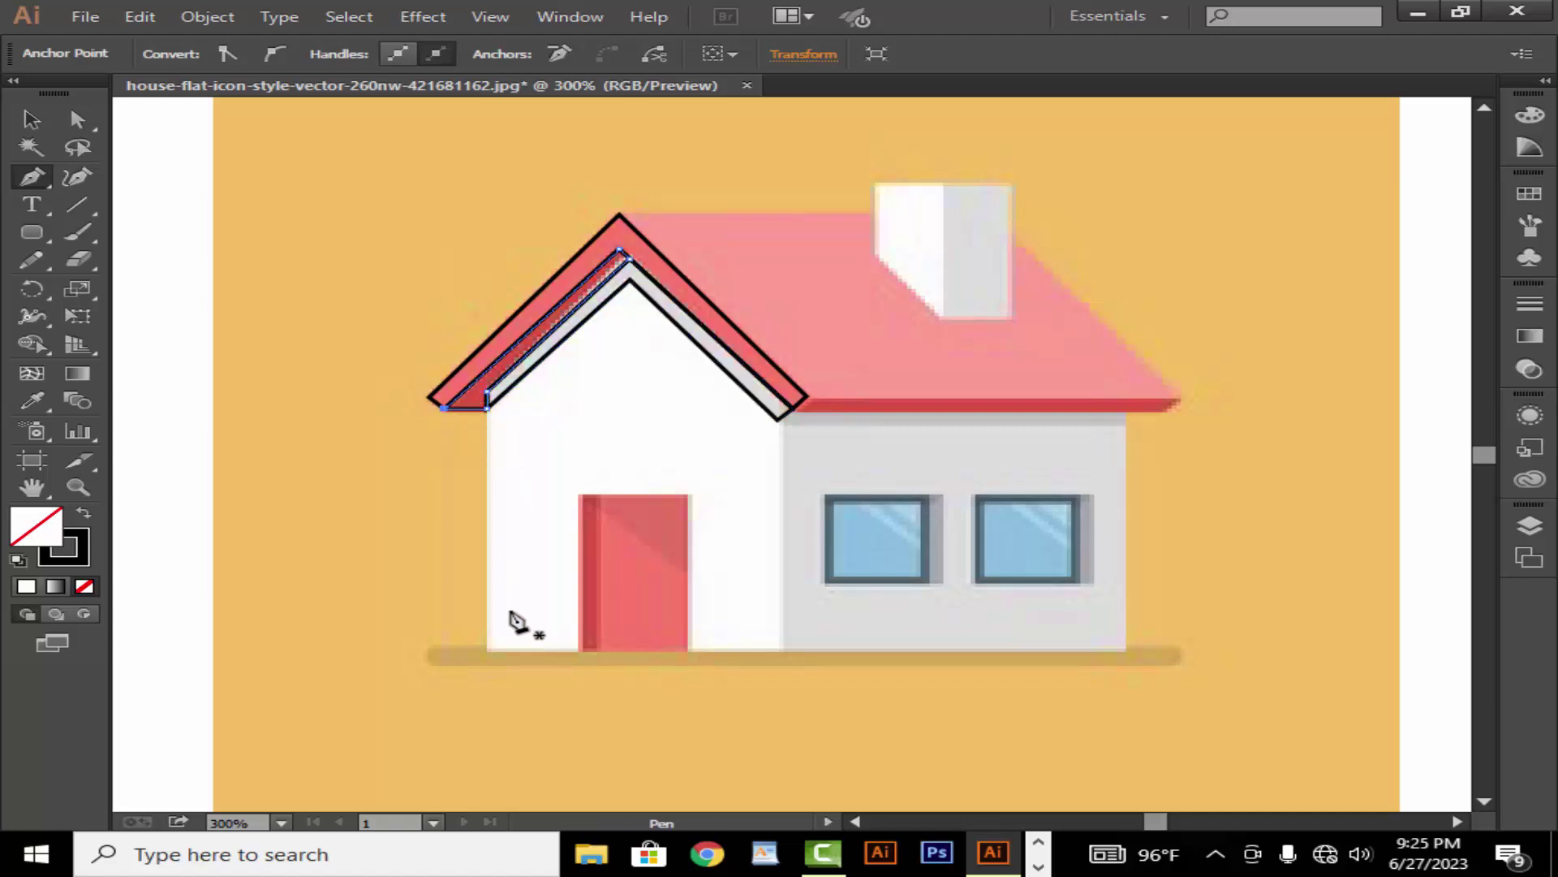
Outline the red eave strip under the right roof as a closed four-corner path.
left_click(806, 397)
left_click(1176, 397)
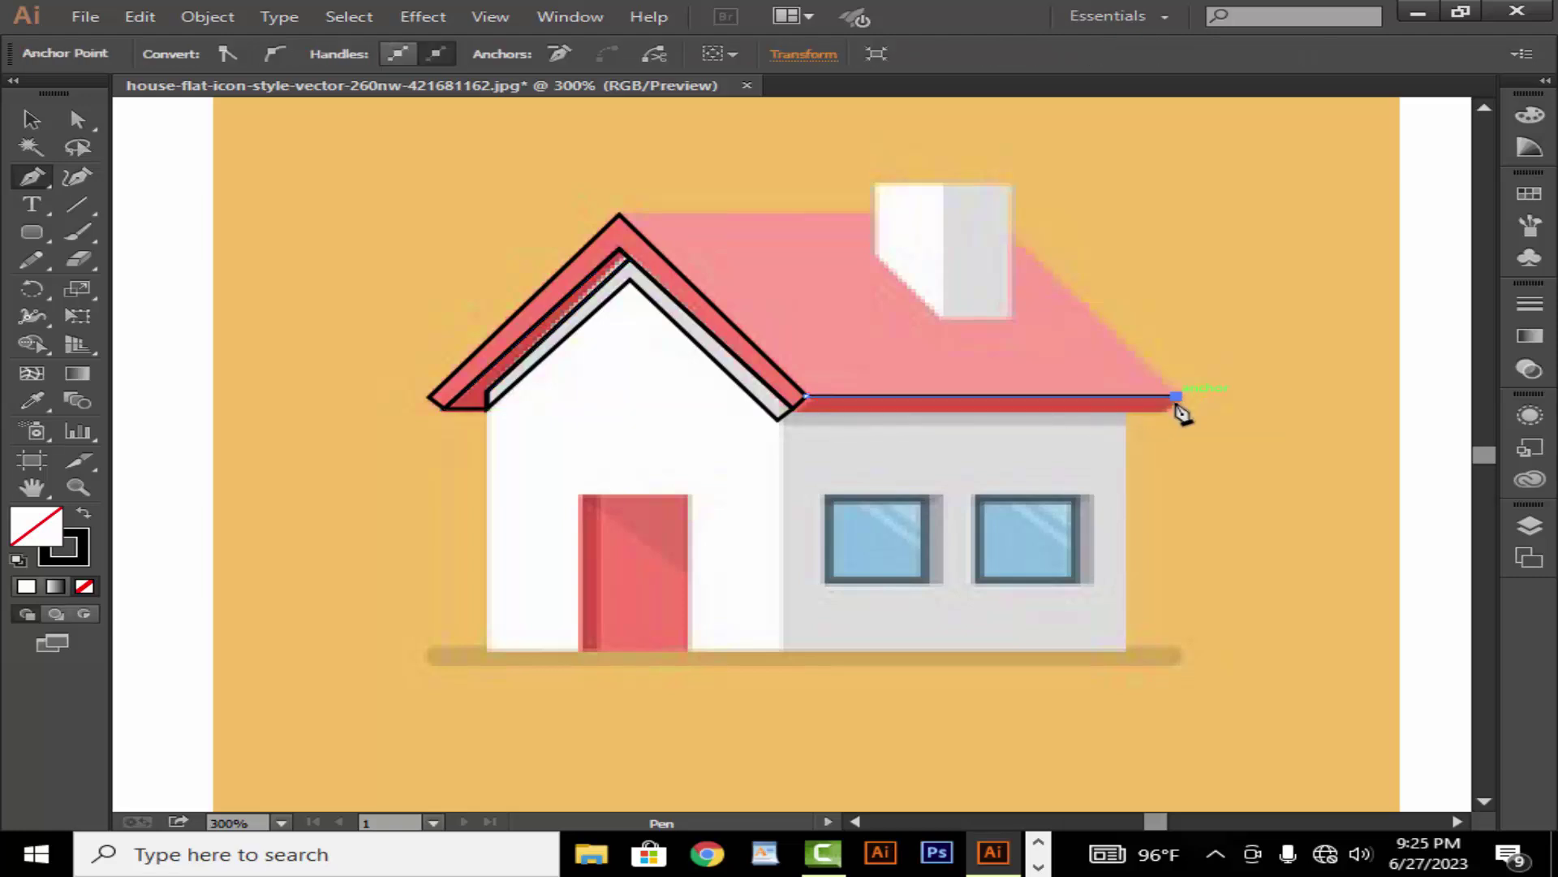
left_click(1170, 407)
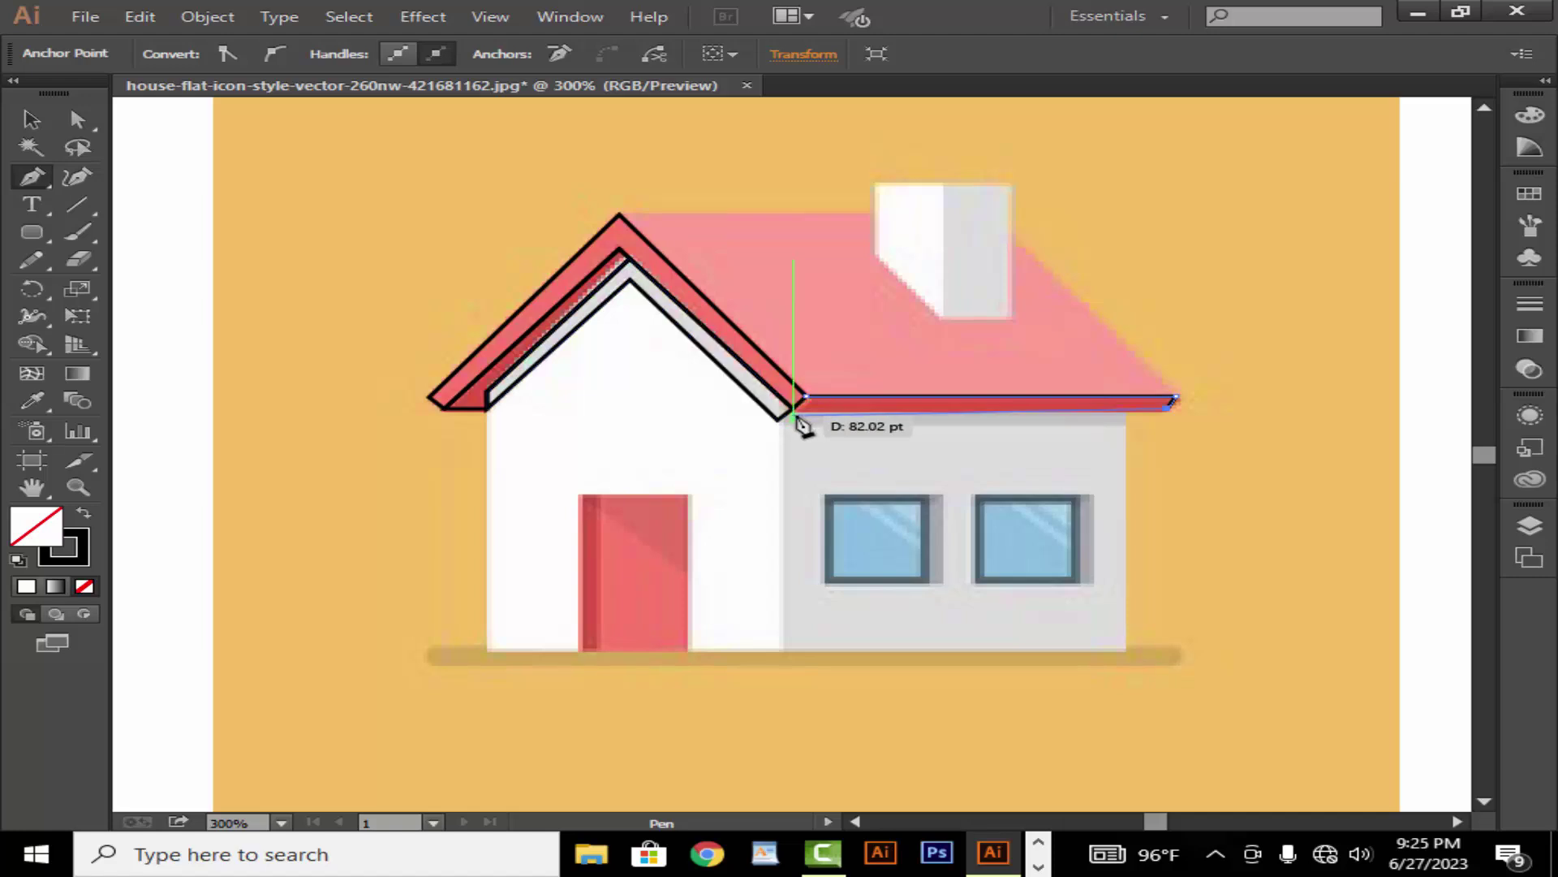
left_click(794, 415)
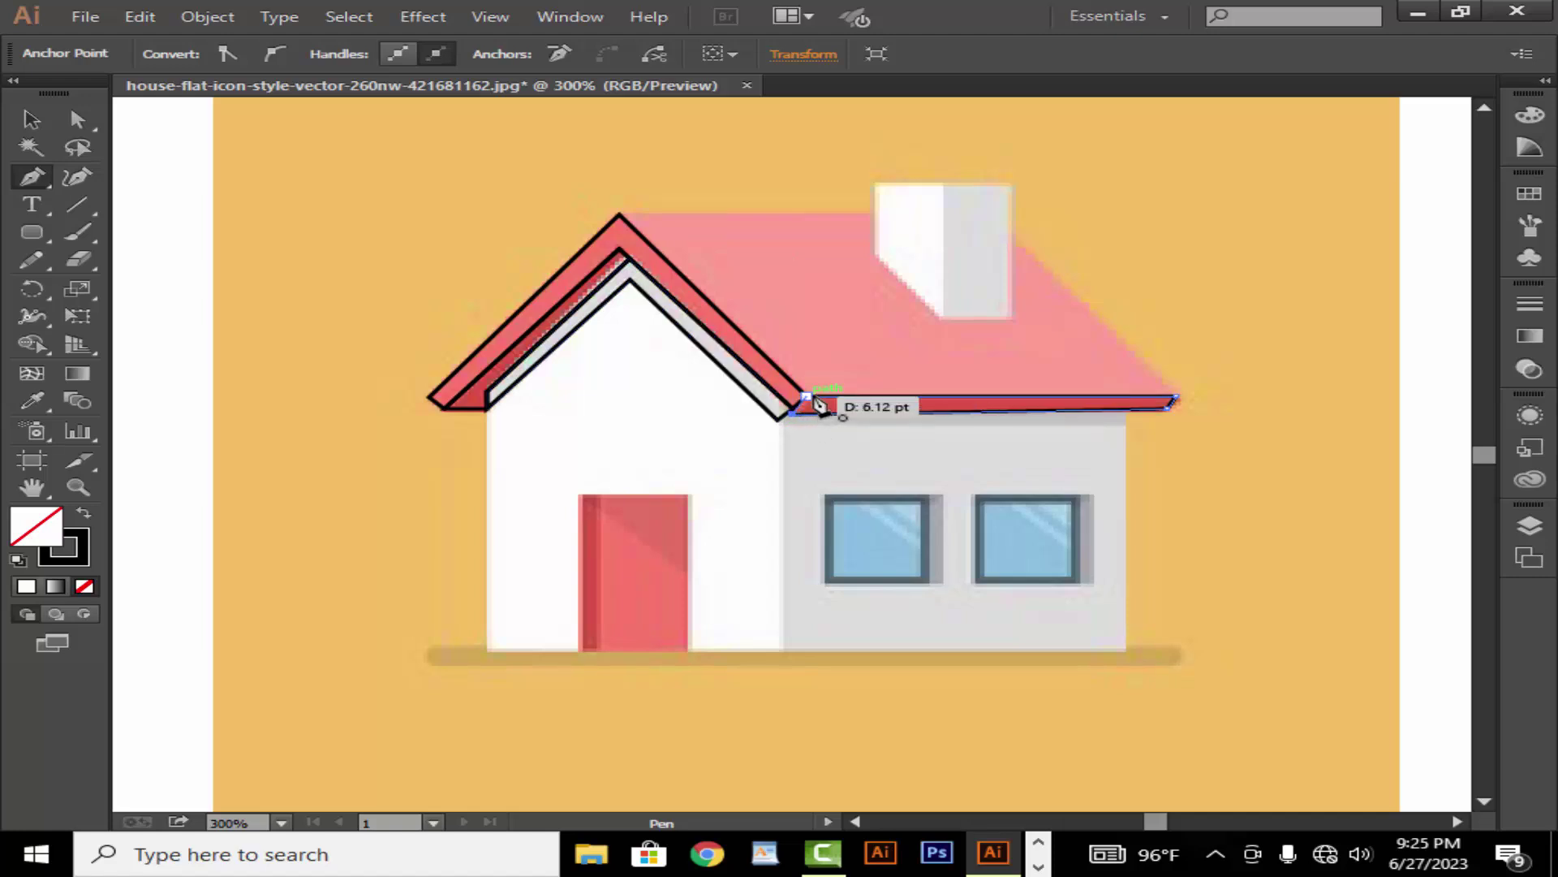
left_click(805, 397)
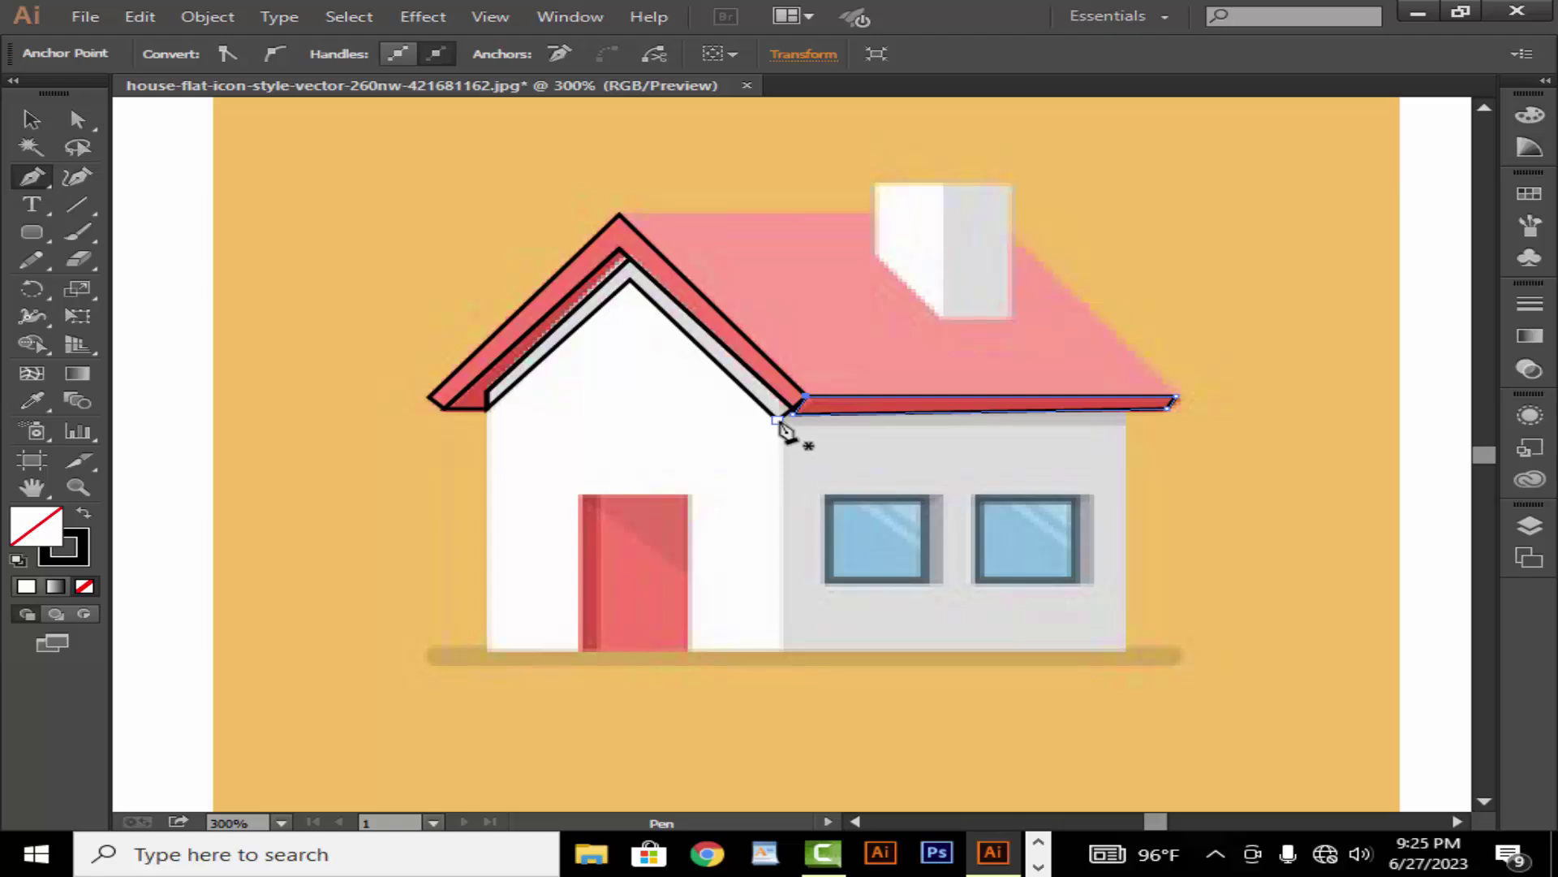
Undo two stray anchors at the eave corner and zoom in closer on the house.
left_click(777, 420)
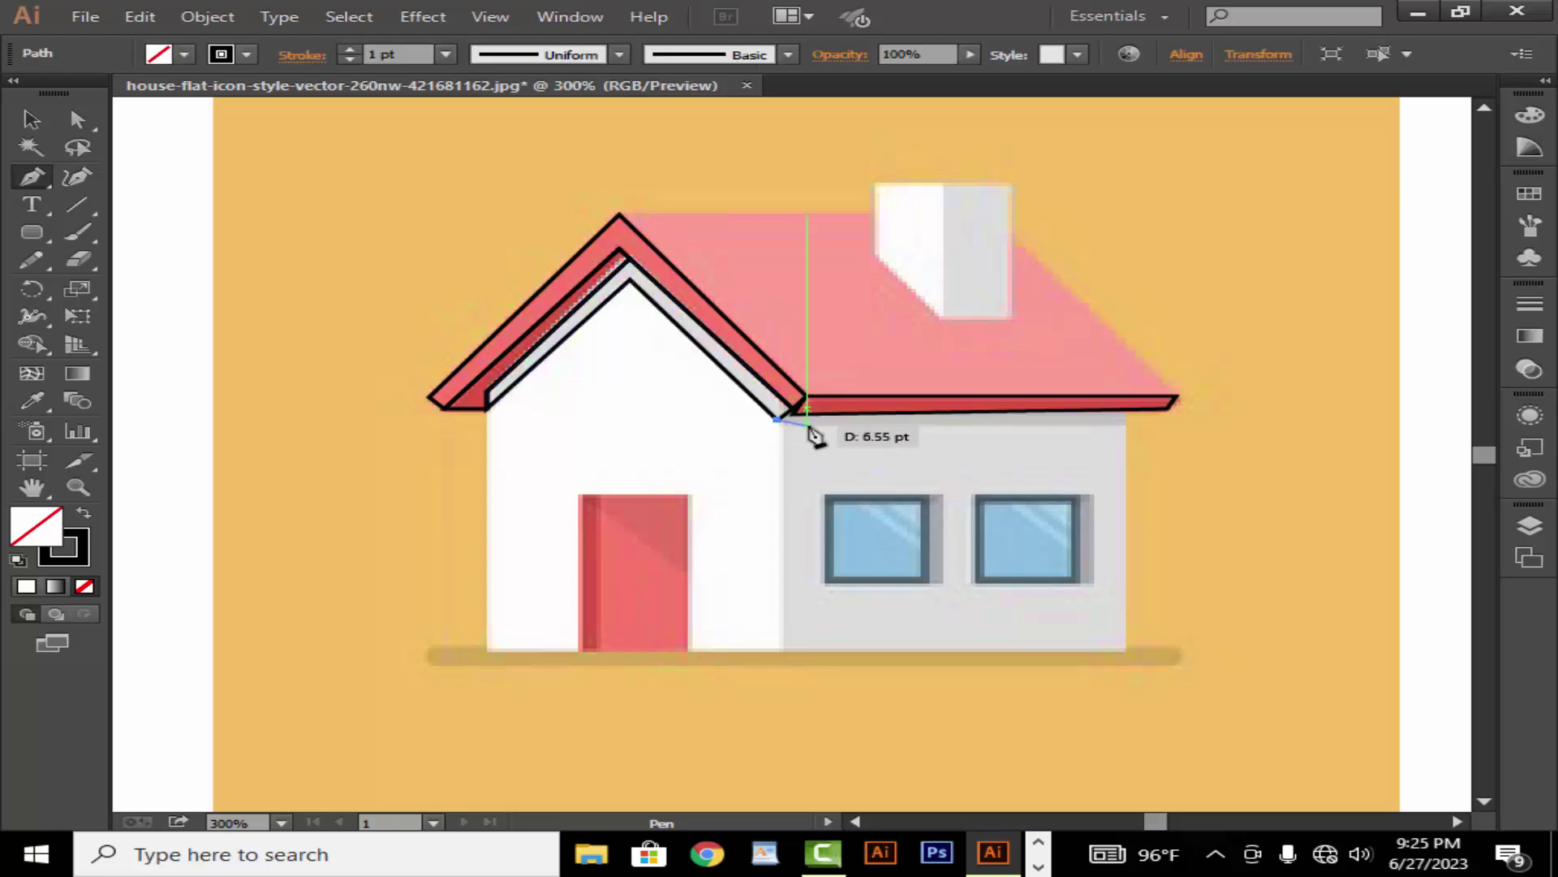
key("ctrl+z")
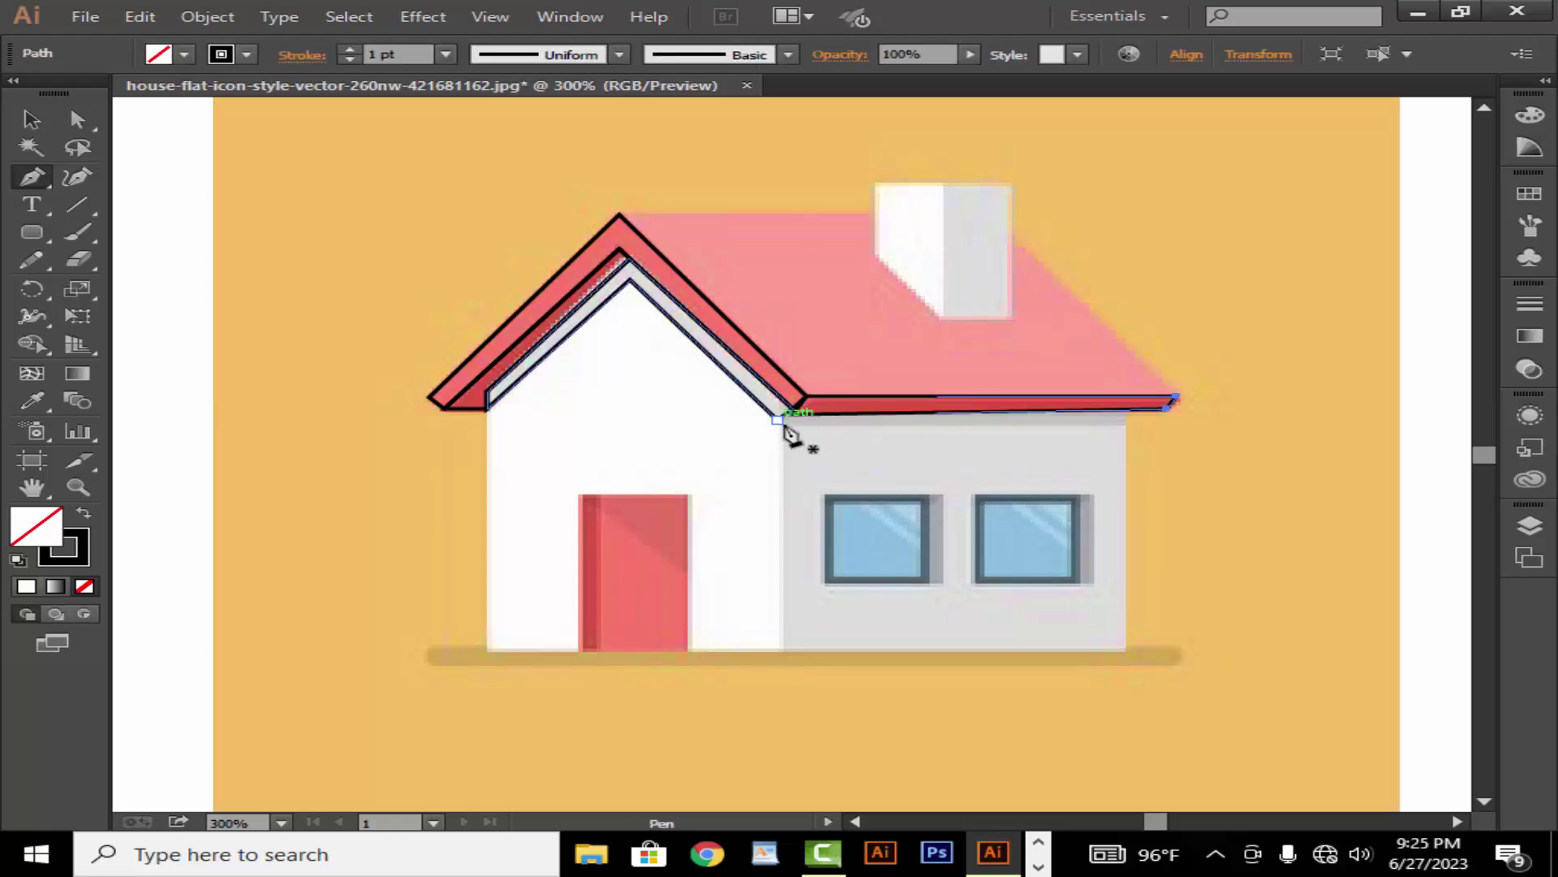
left_click(781, 423)
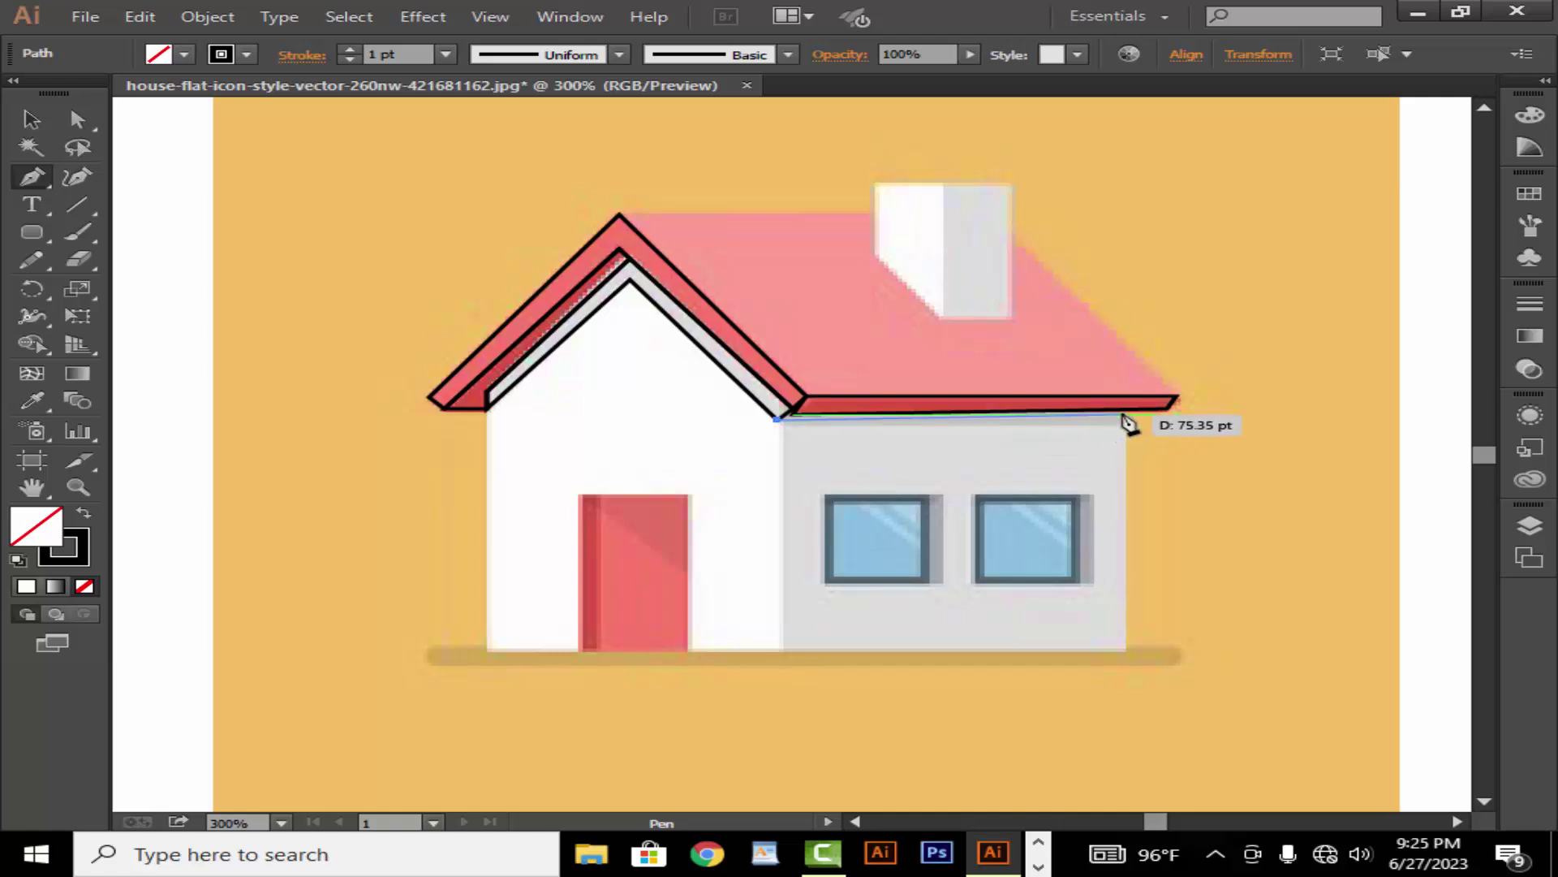
key("ctrl+z")
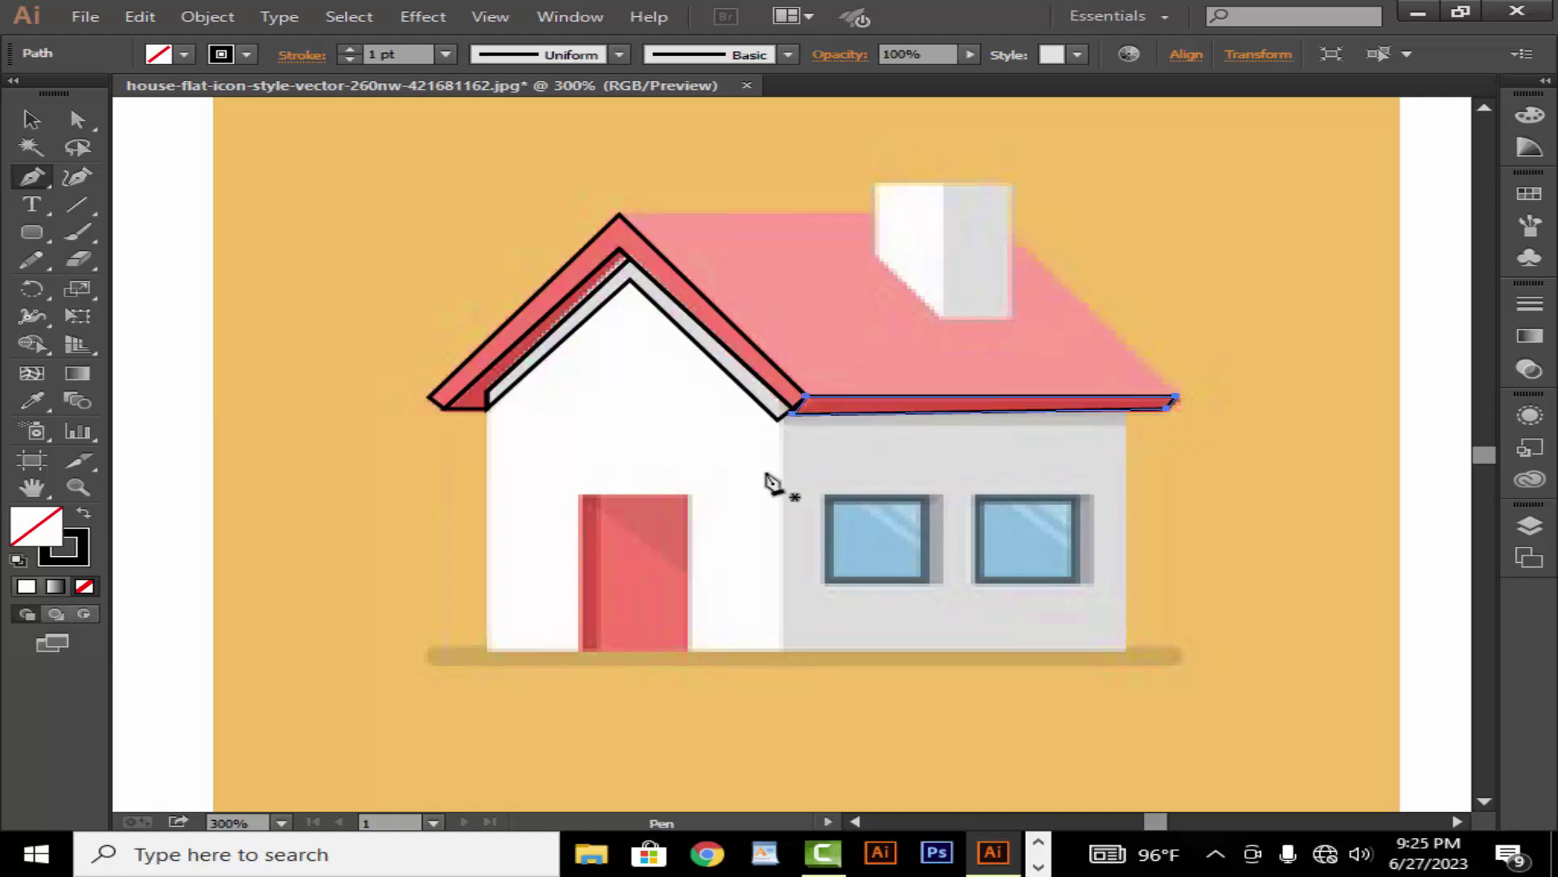
left_click(801, 439)
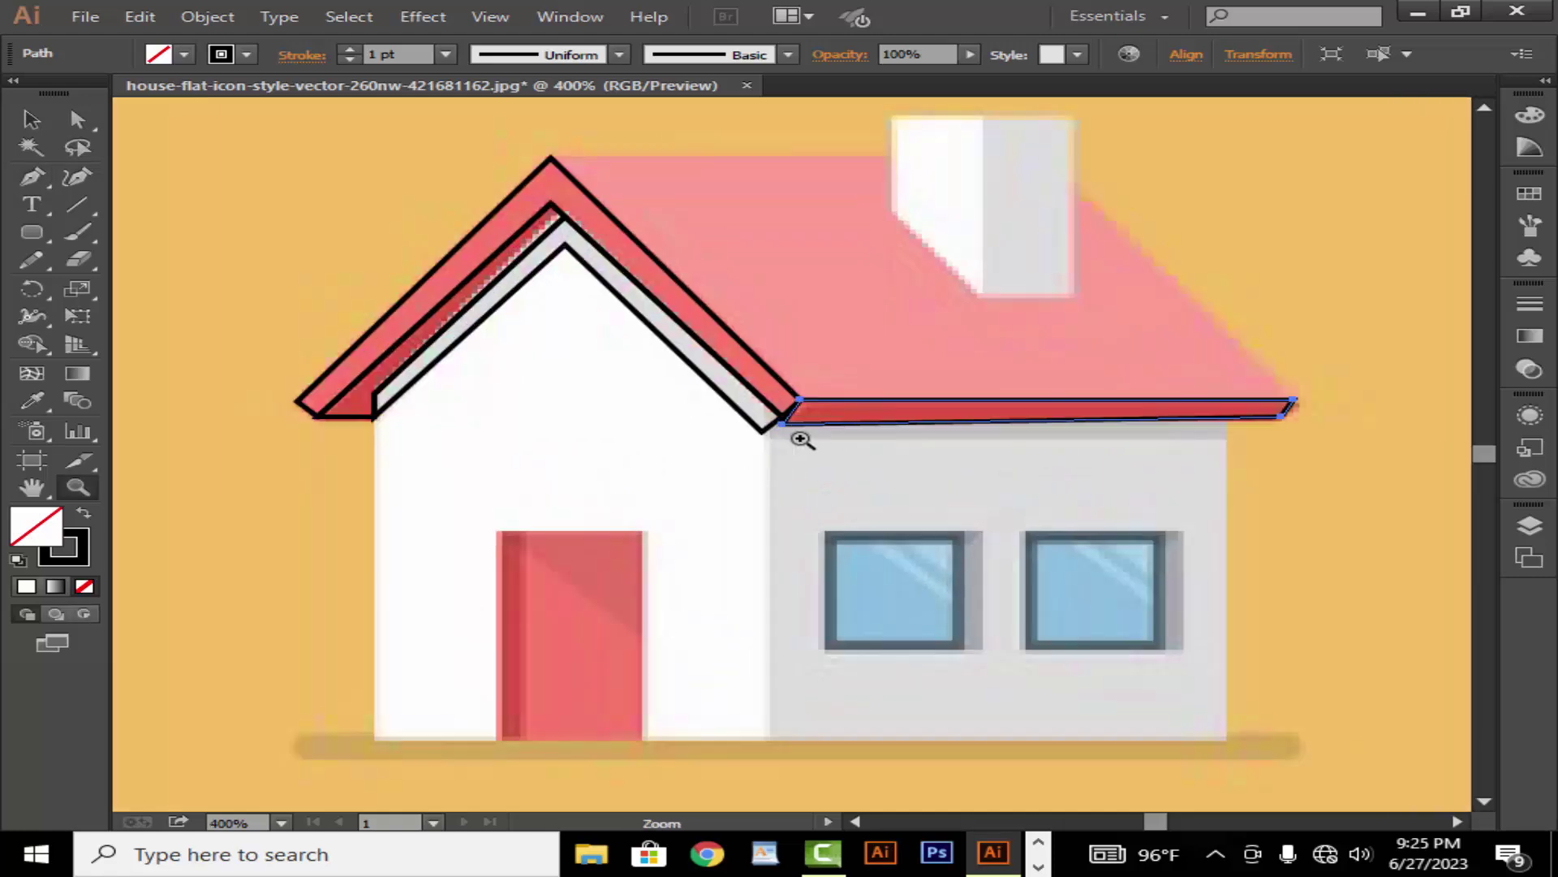
Outline the thin grey strip under the right eave as a closed four-corner path.
left_click(34, 182)
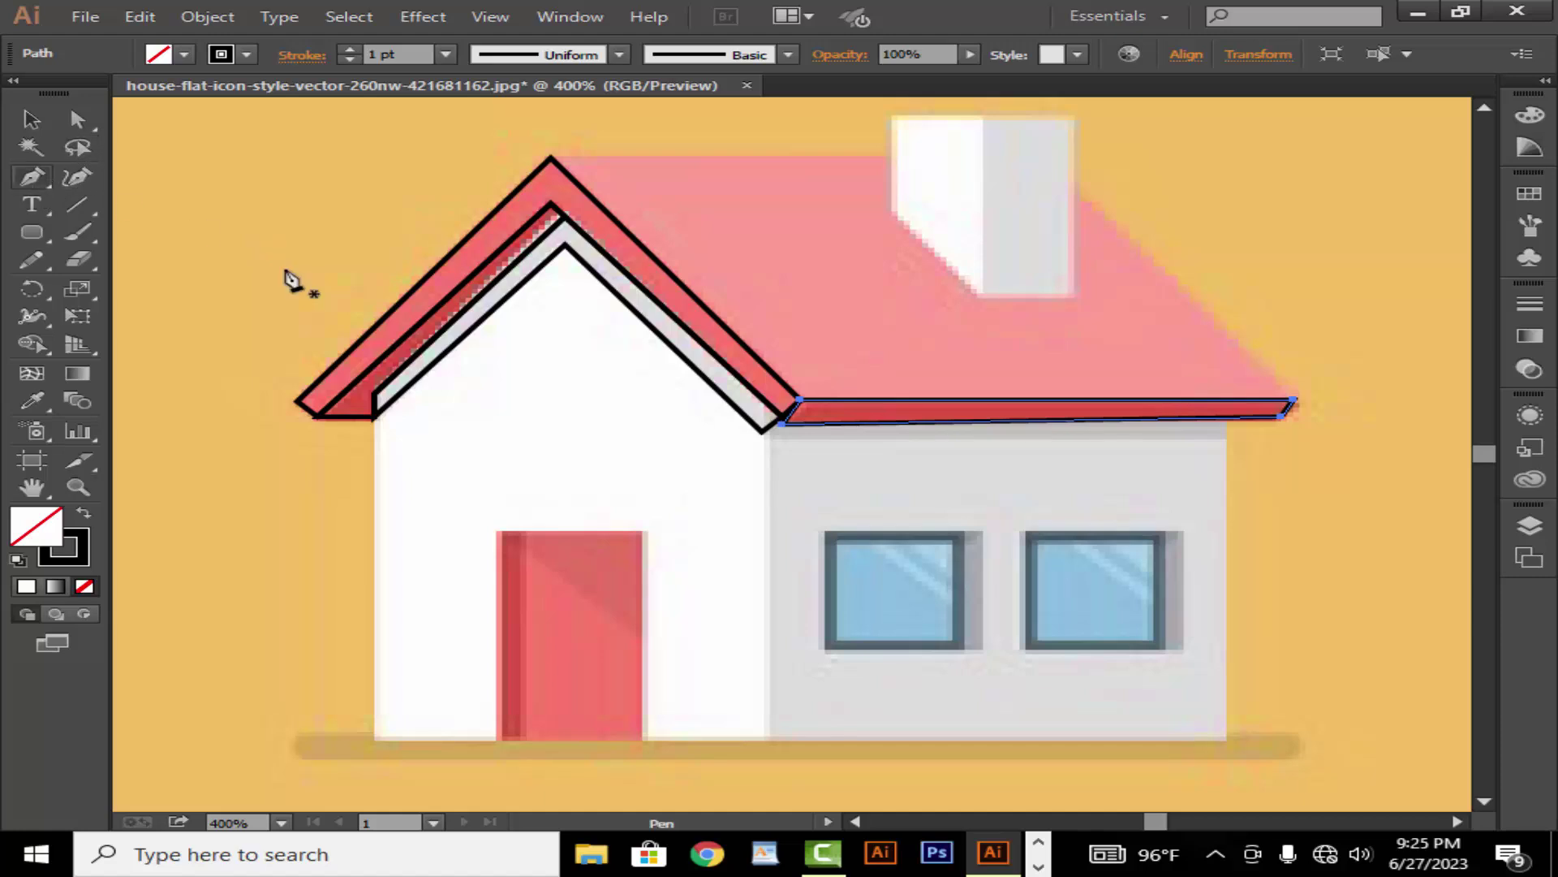
left_click(771, 439)
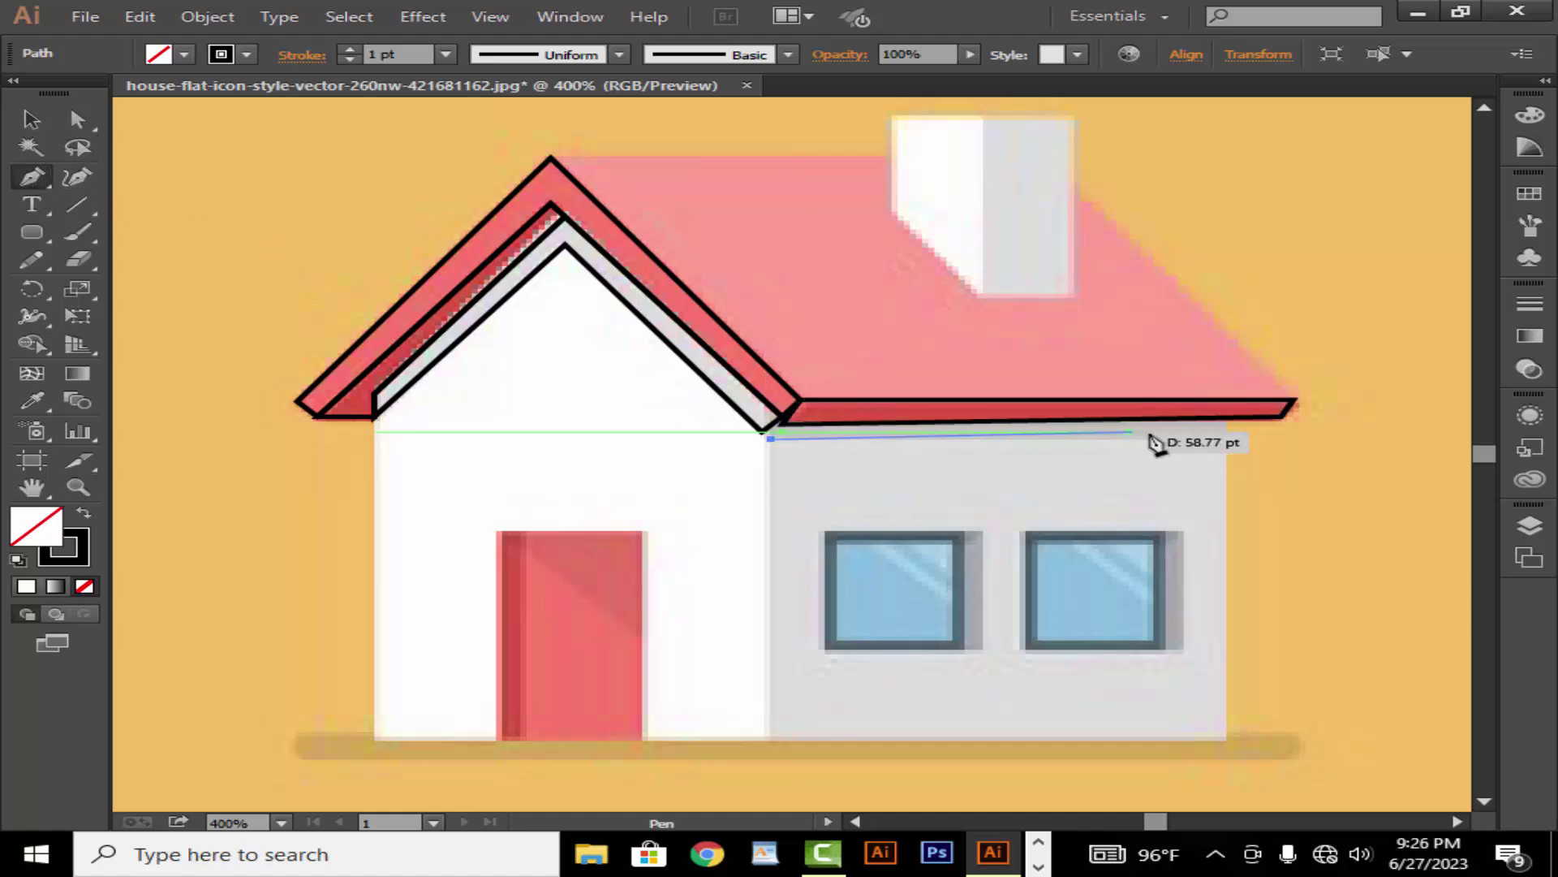
left_click(1227, 439)
left_click(1225, 418)
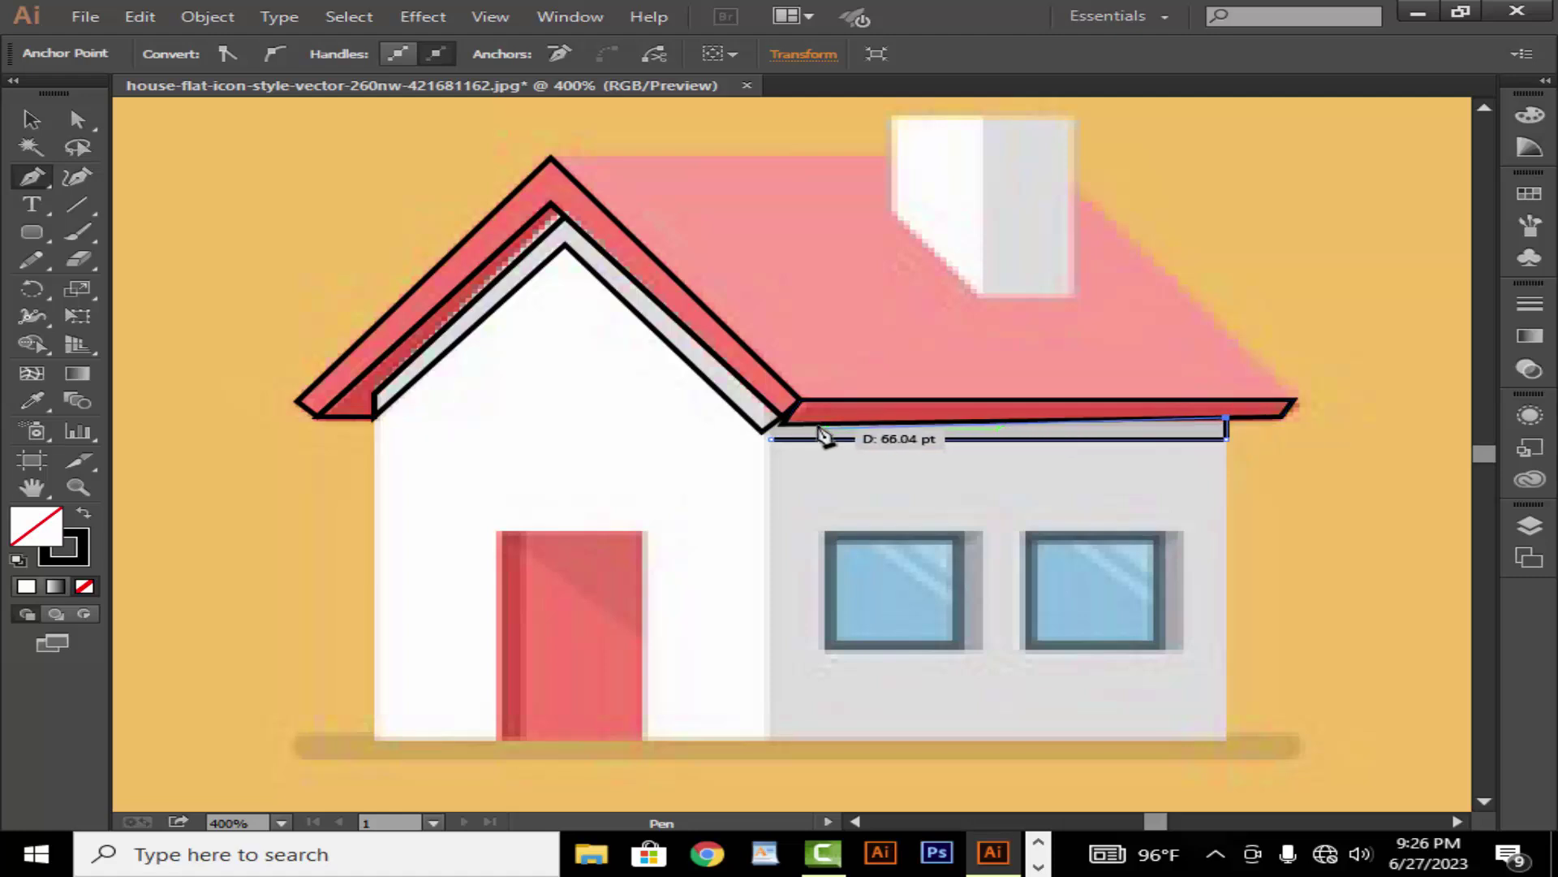
left_click(772, 422)
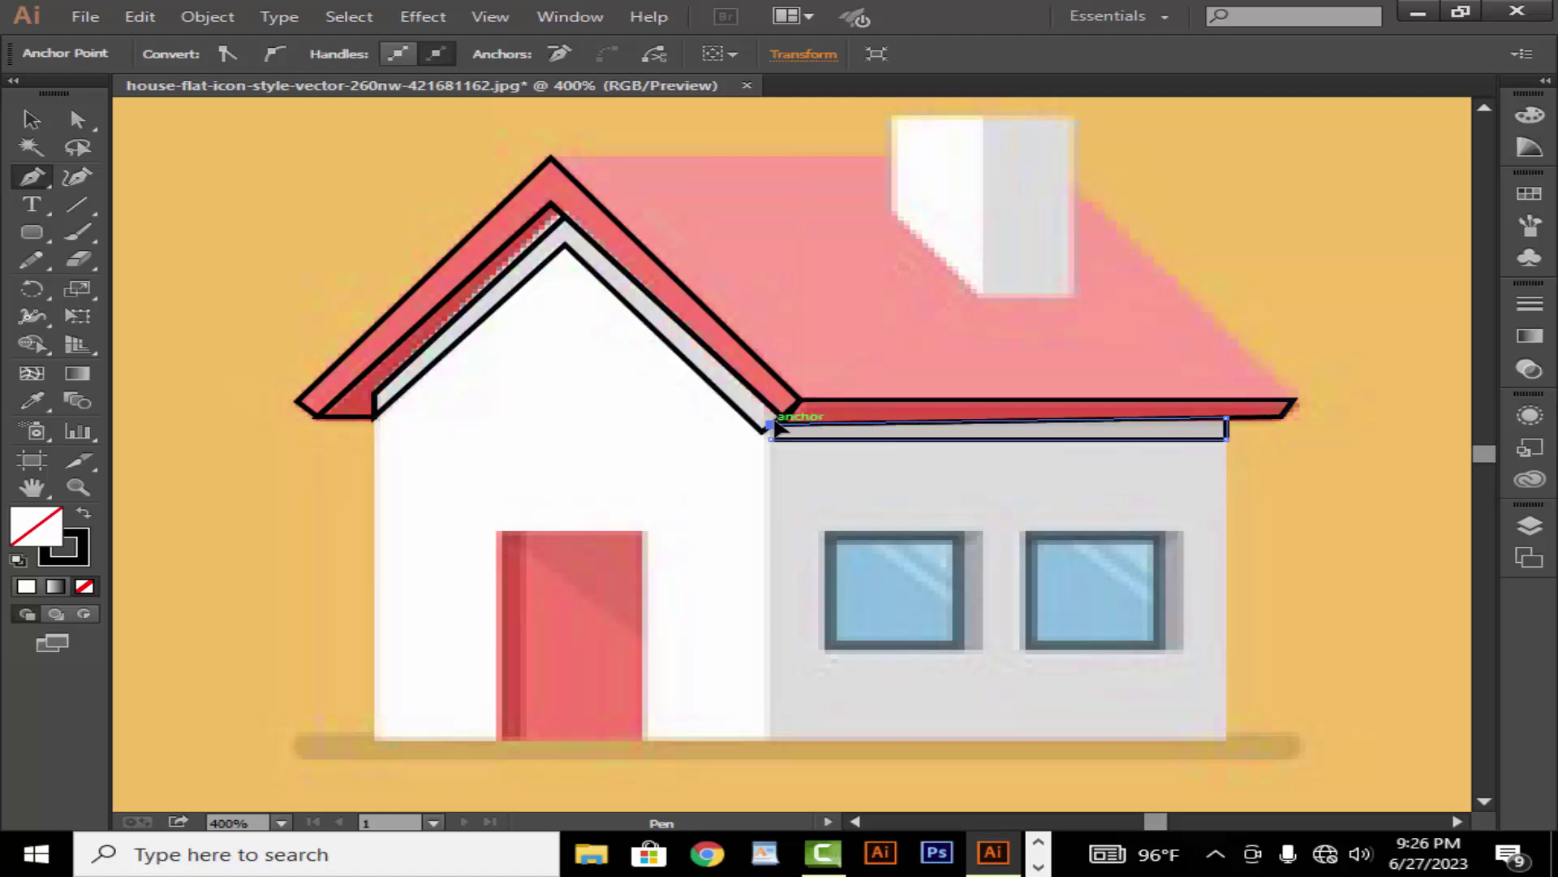
left_click(771, 439)
Trace the white gabled front wall as a closed five-corner path.
left_click(375, 740)
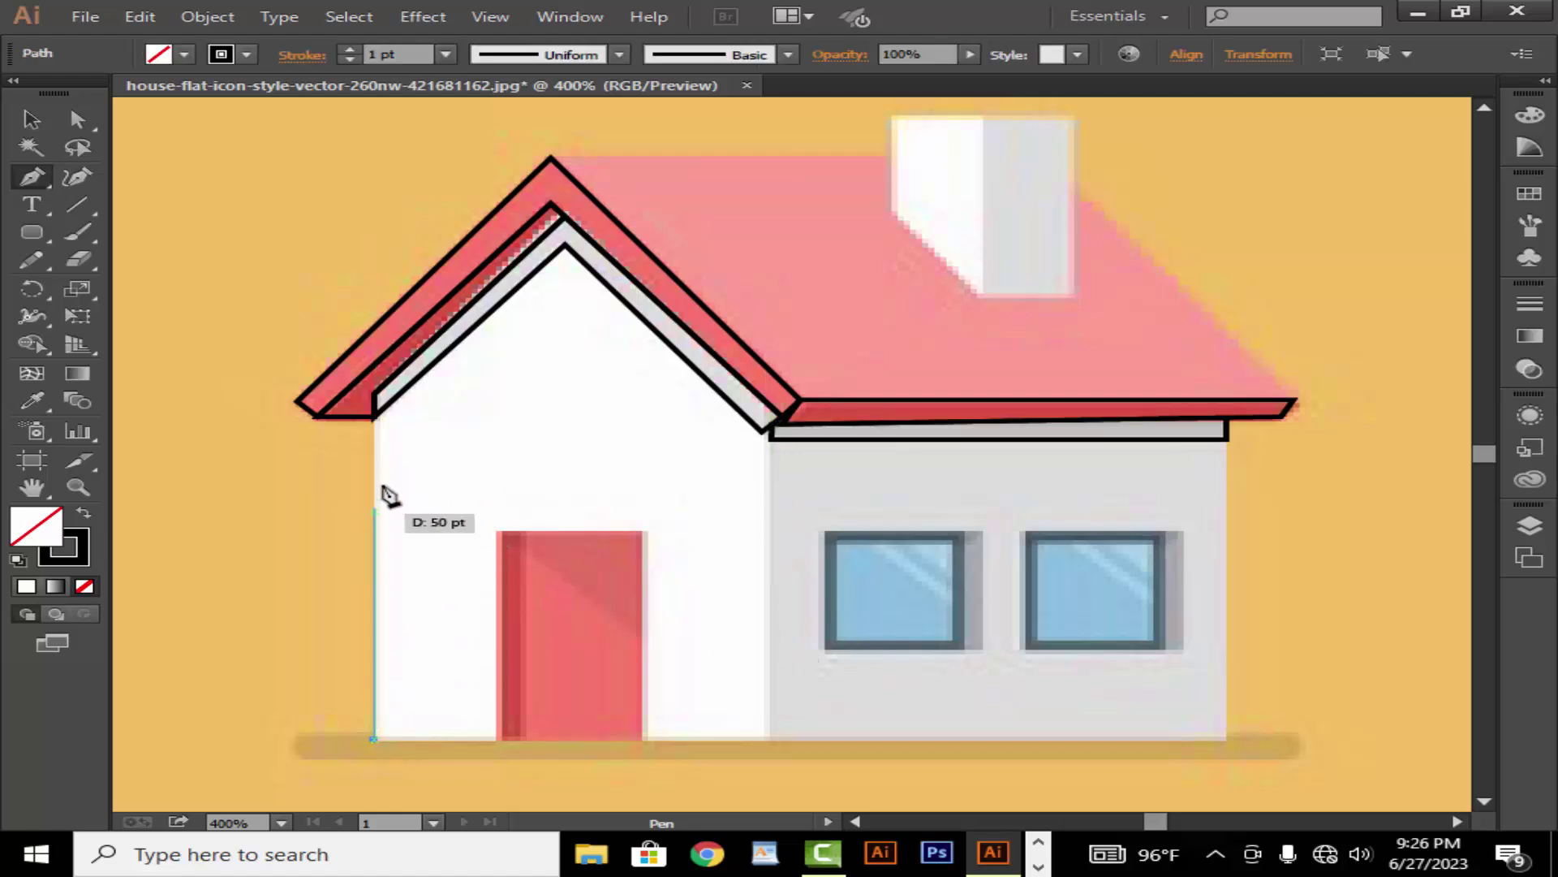
left_click(375, 417)
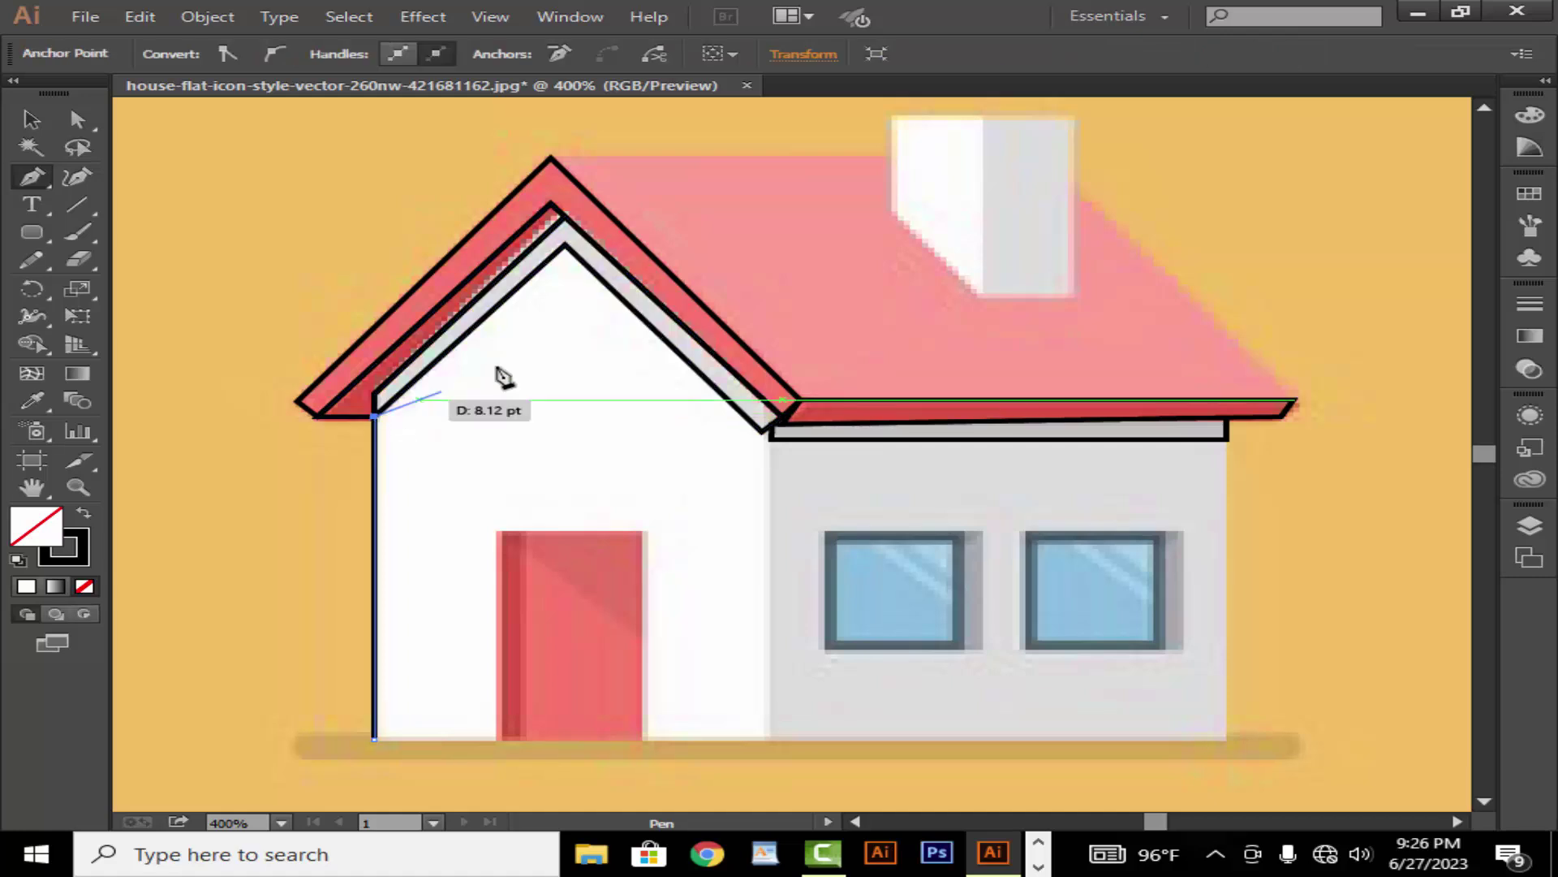
left_click(564, 243)
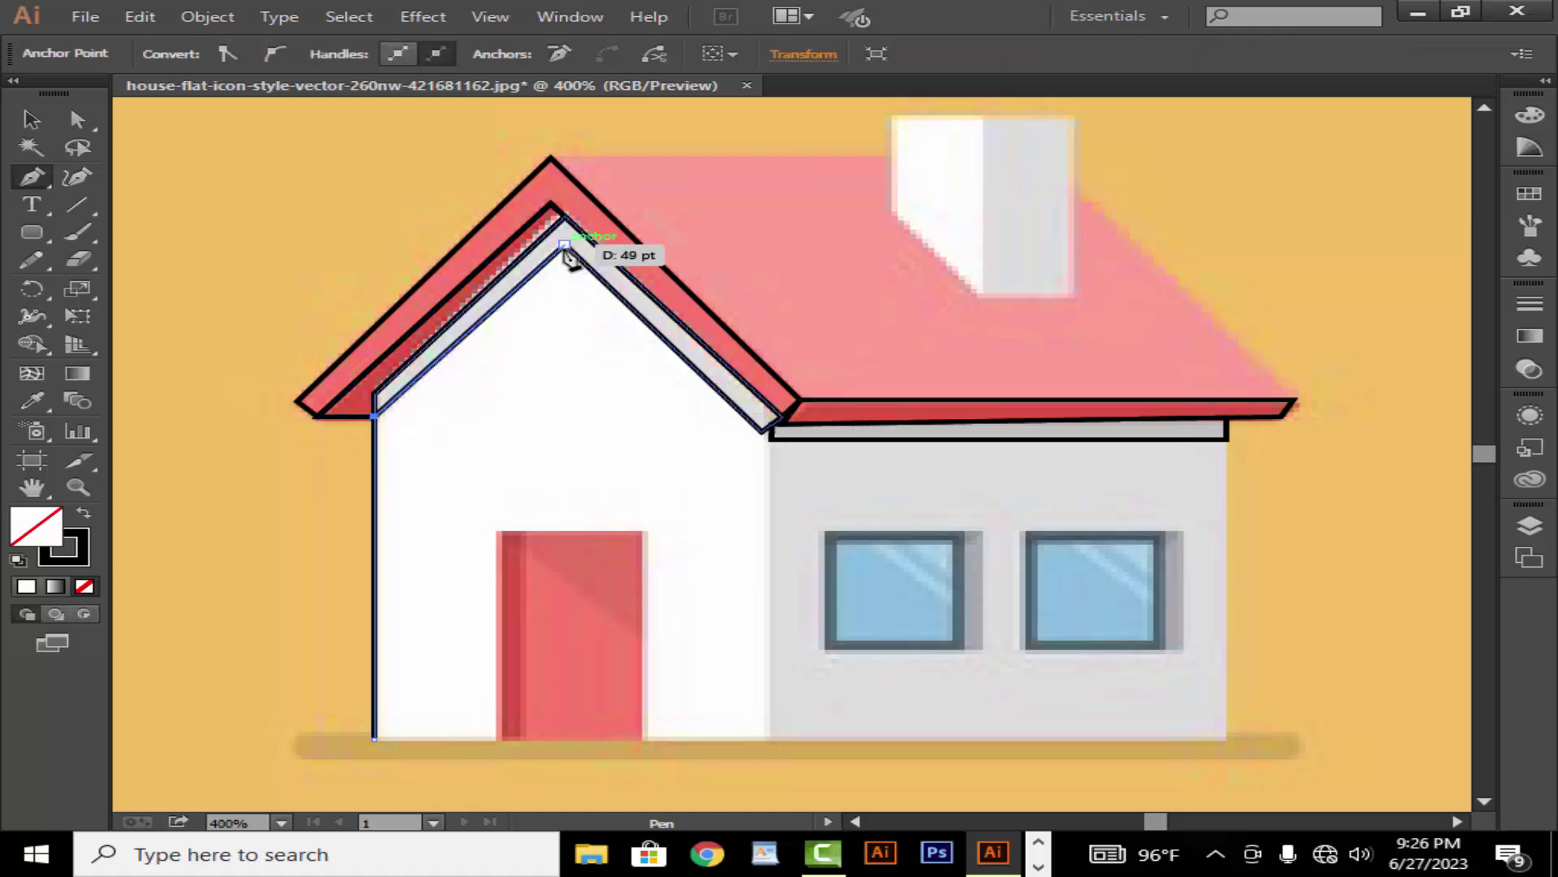
left_click(769, 435)
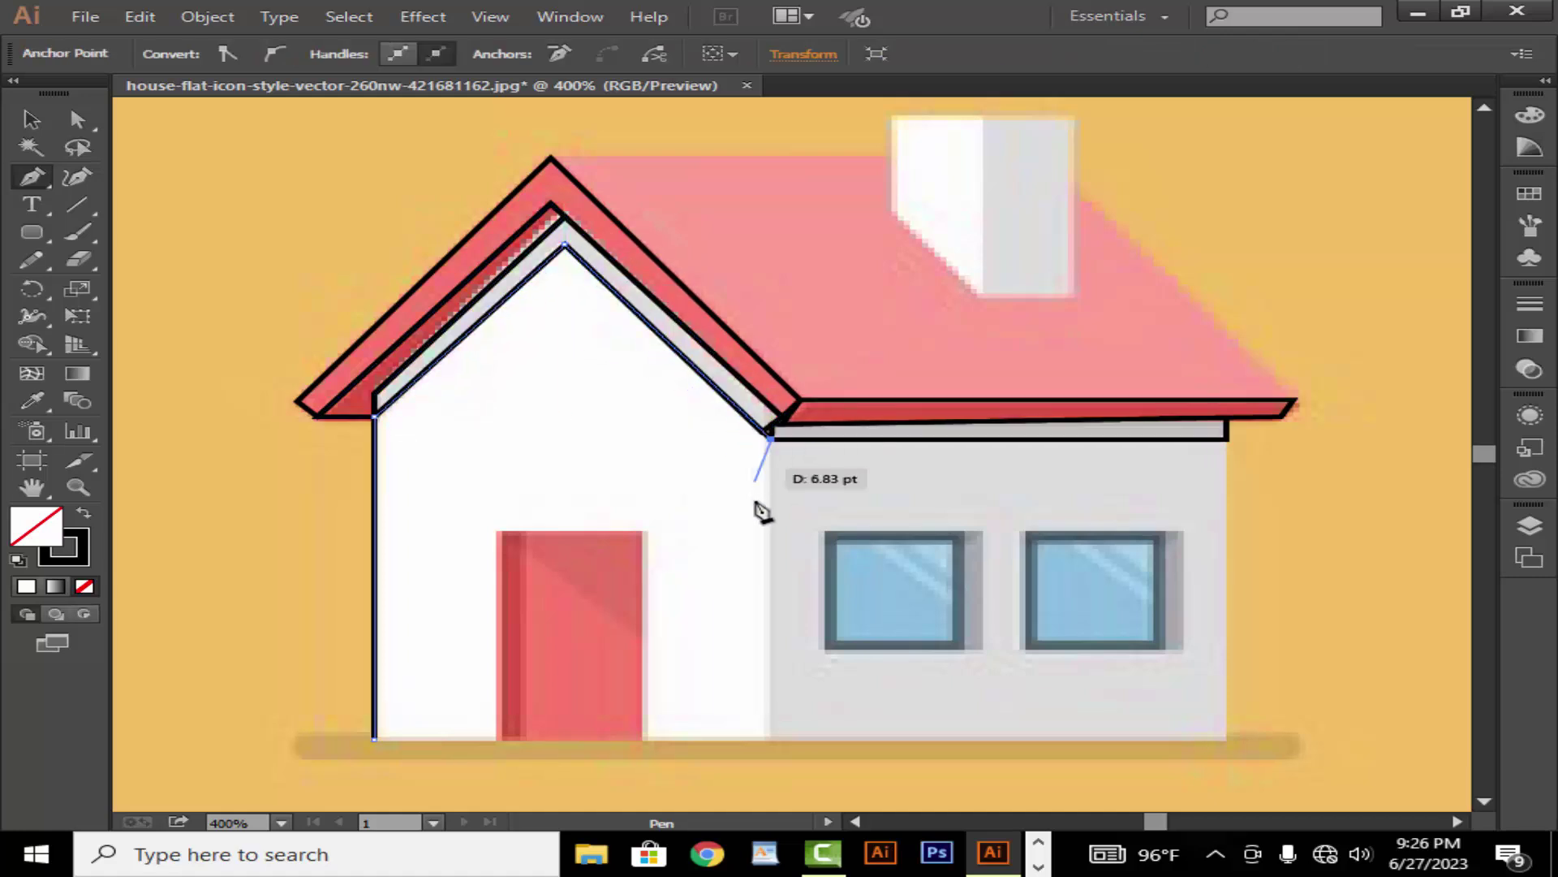
left_click(768, 740)
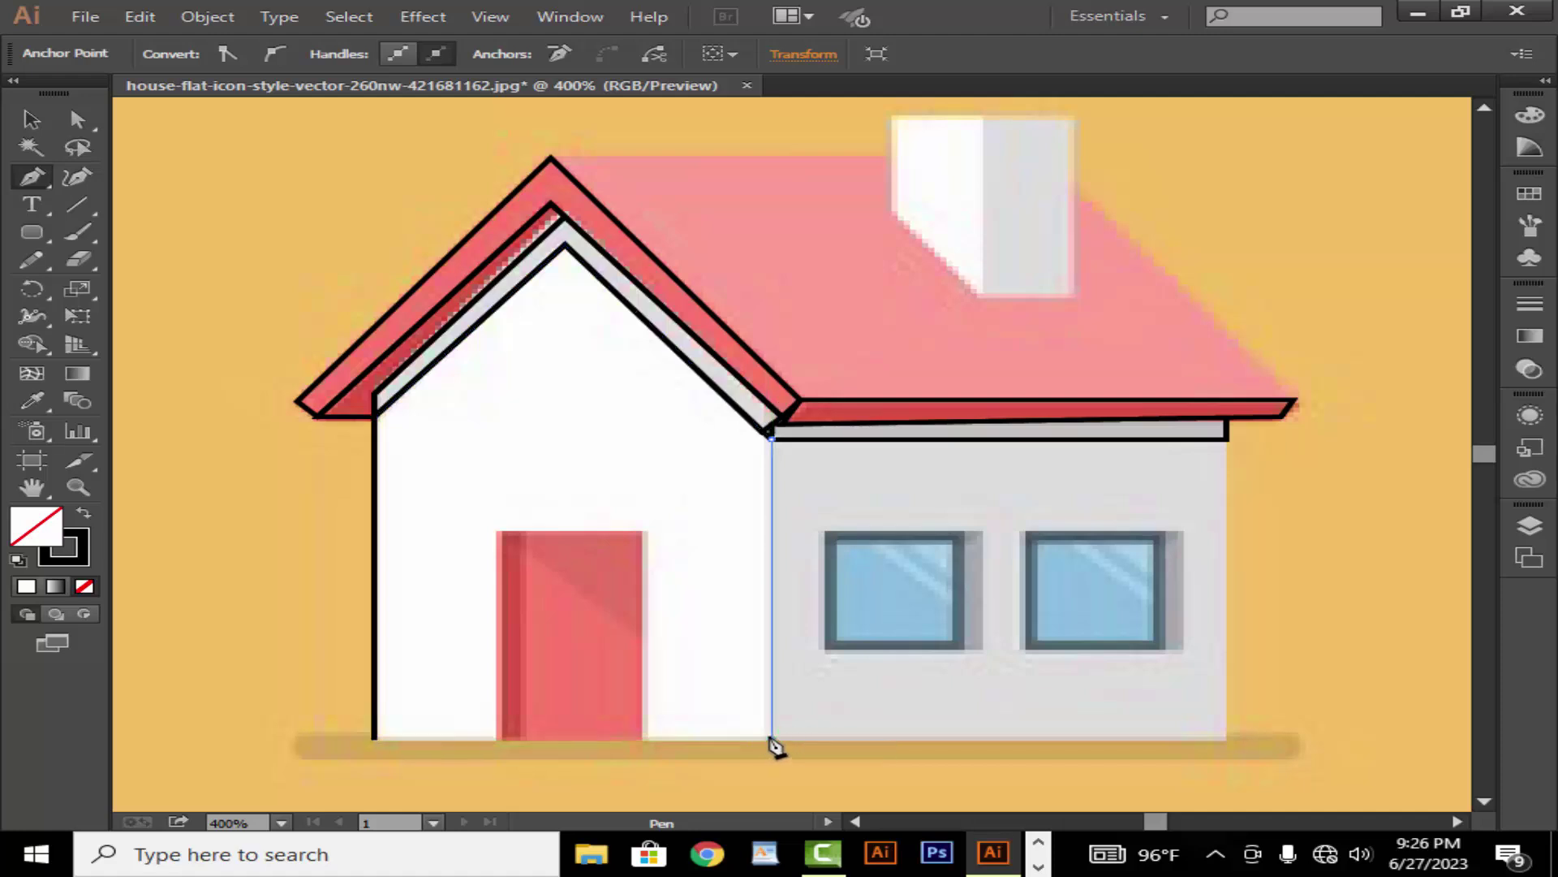
left_click(374, 739)
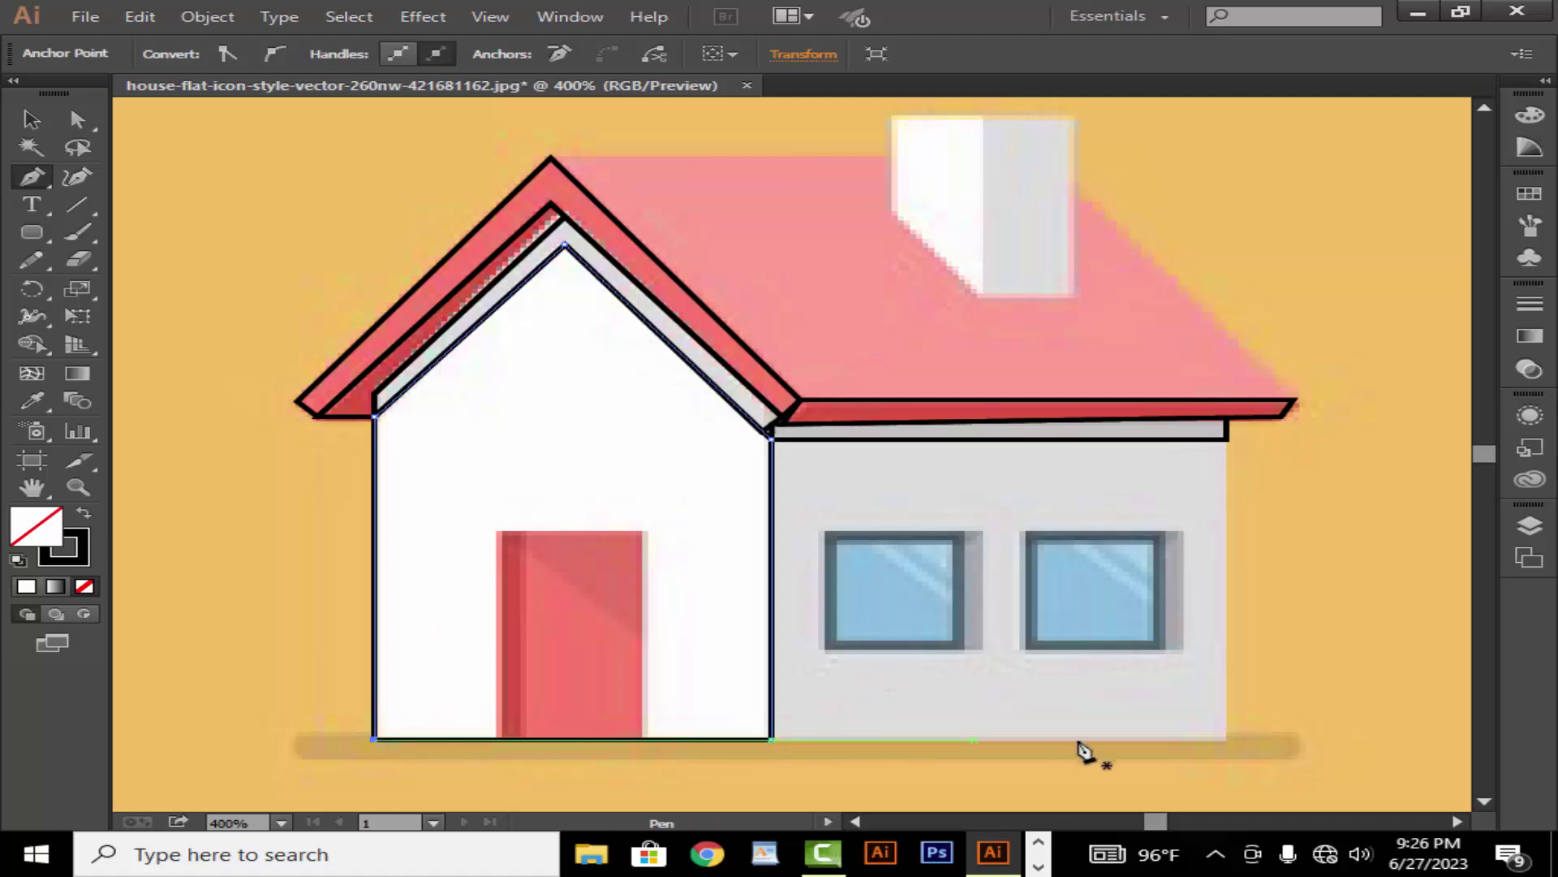
Trace the grey right-side wall as a closed rectangle.
left_click(1226, 739)
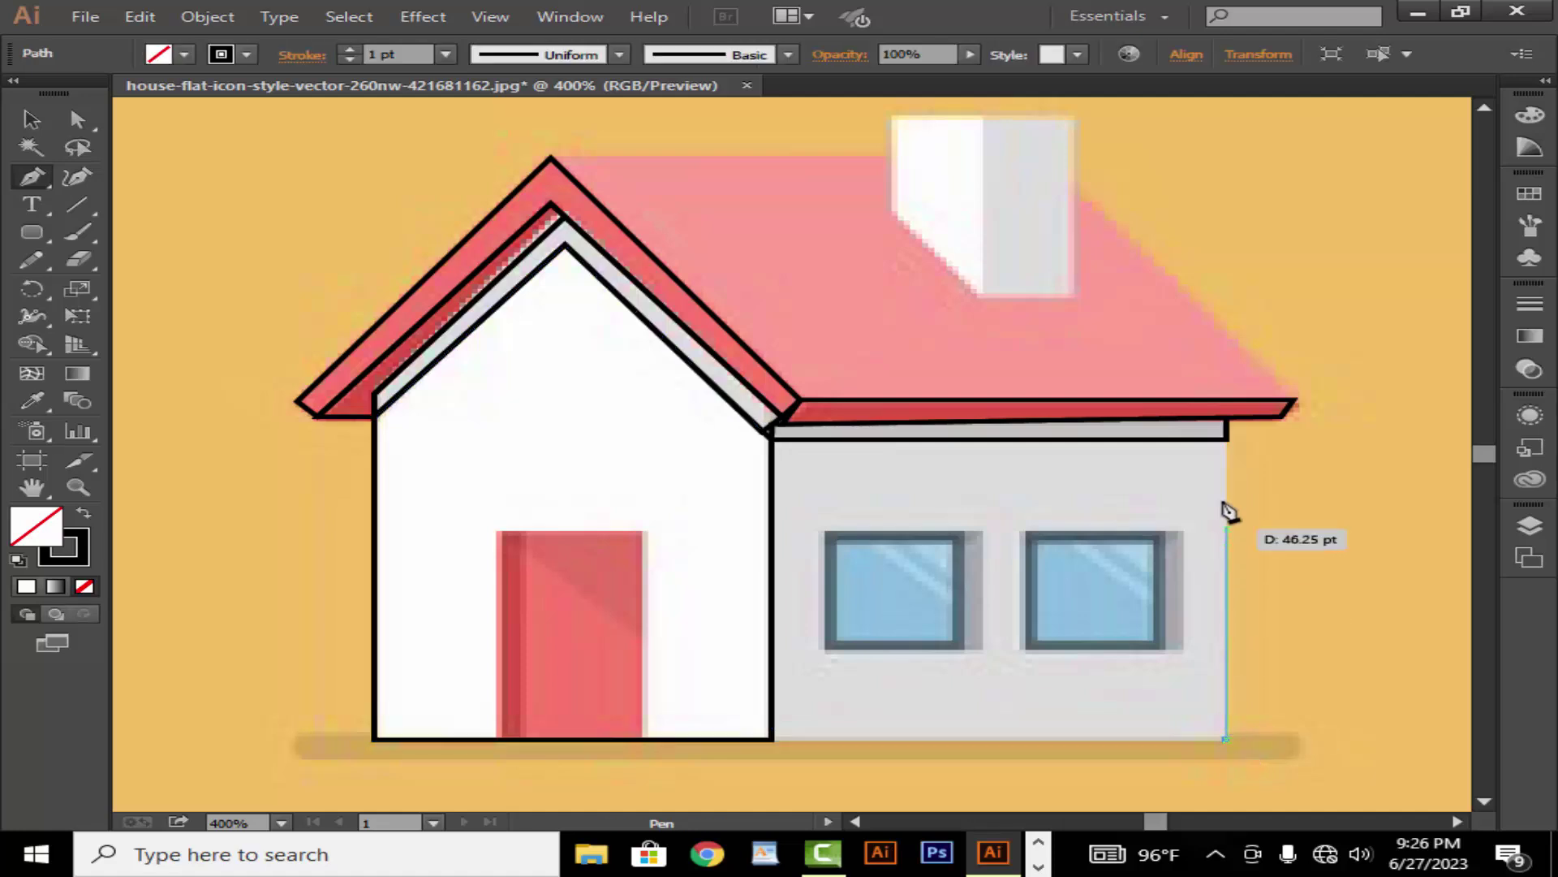
left_click(1227, 439)
left_click(770, 439)
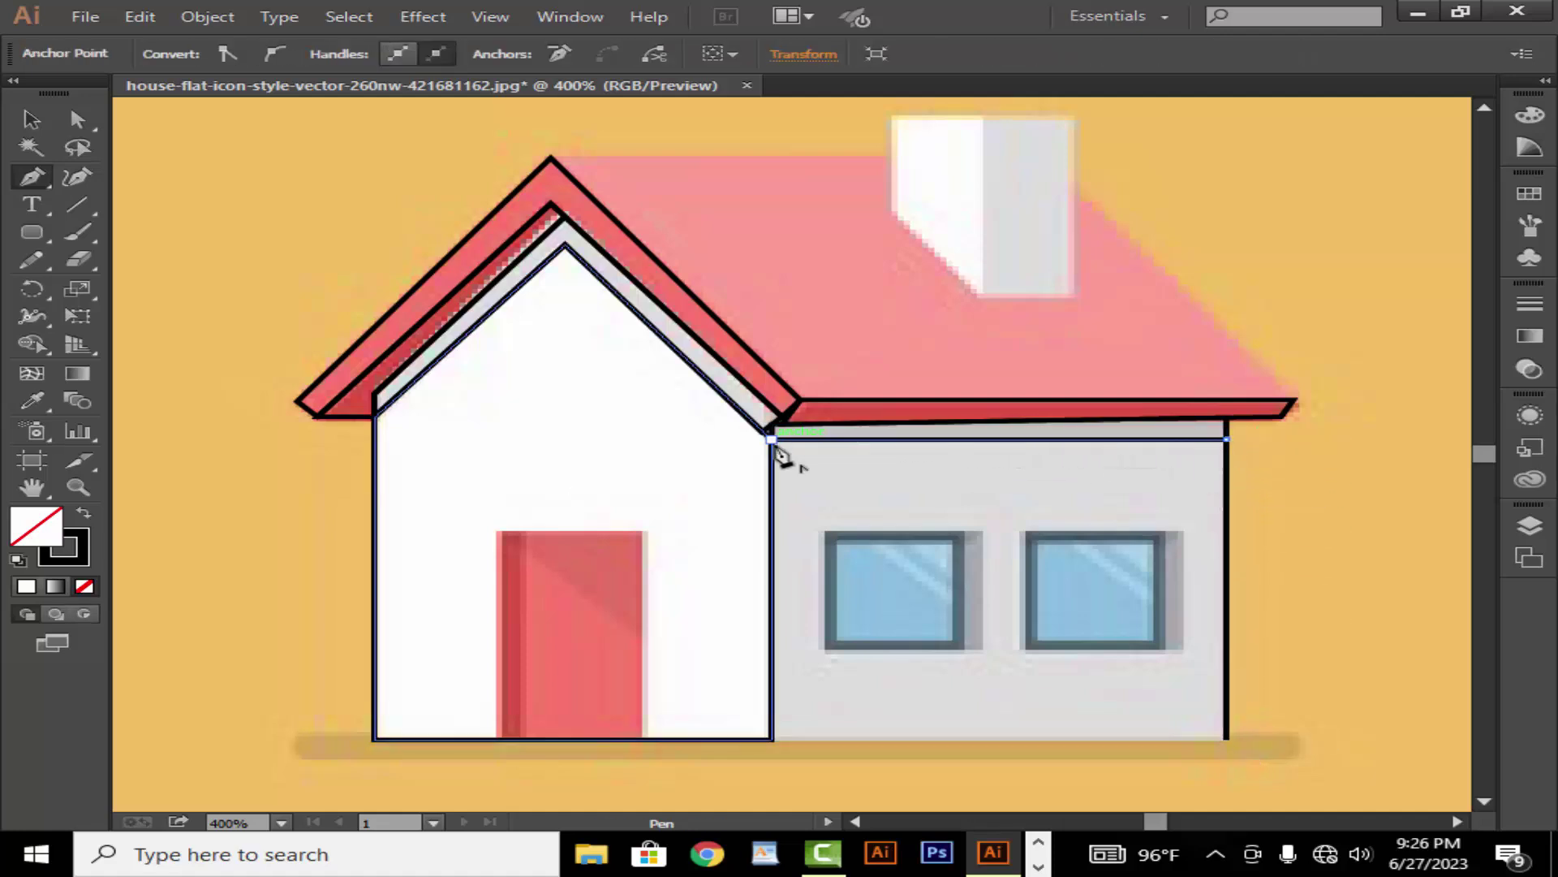
left_click(770, 739)
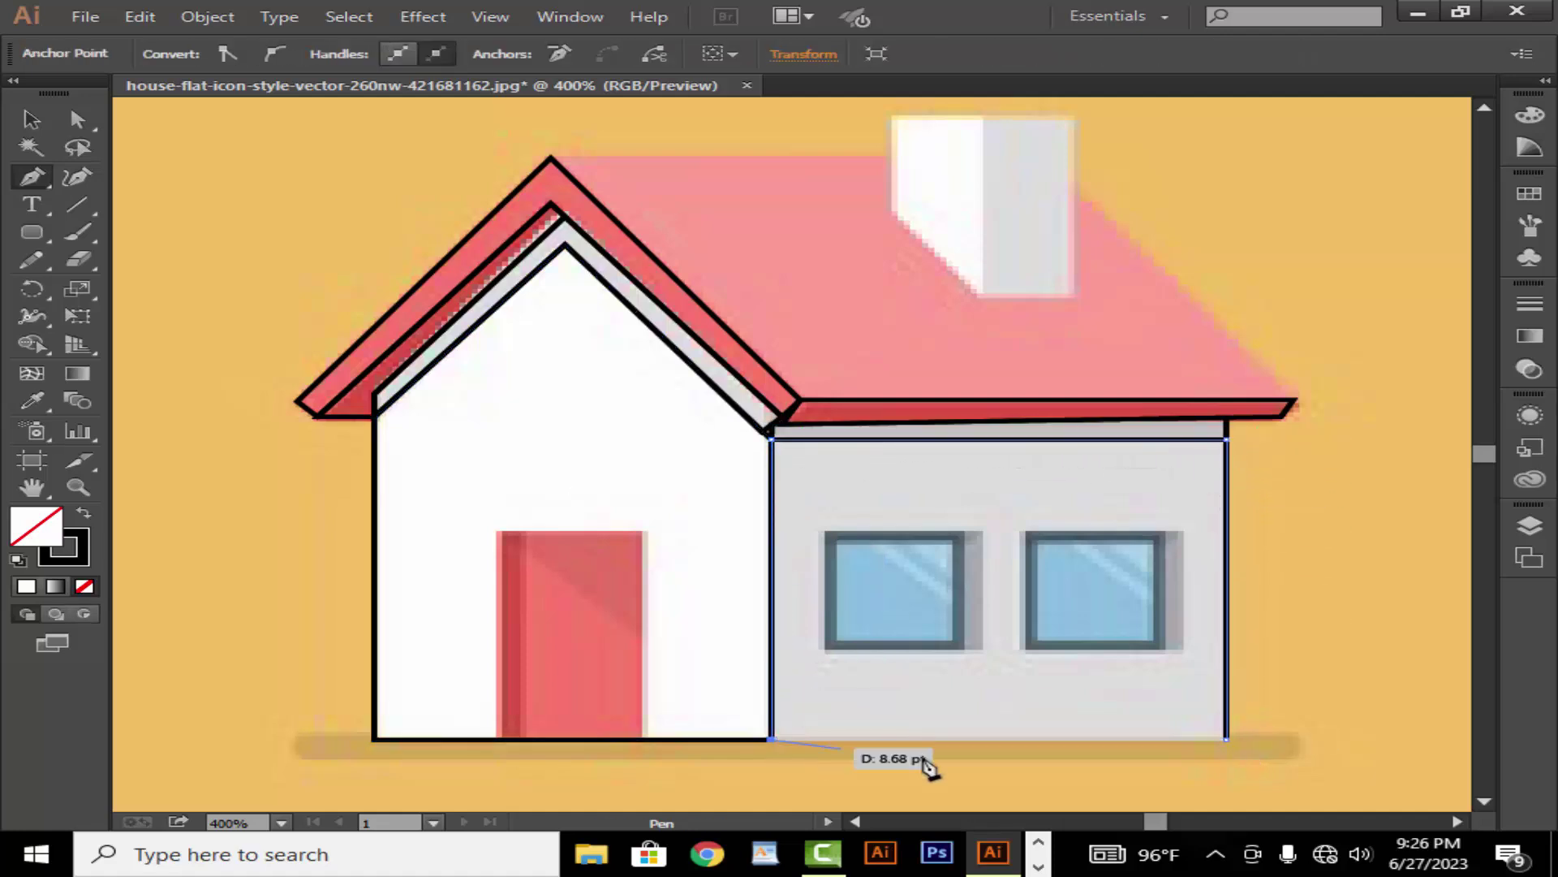
left_click(1226, 739)
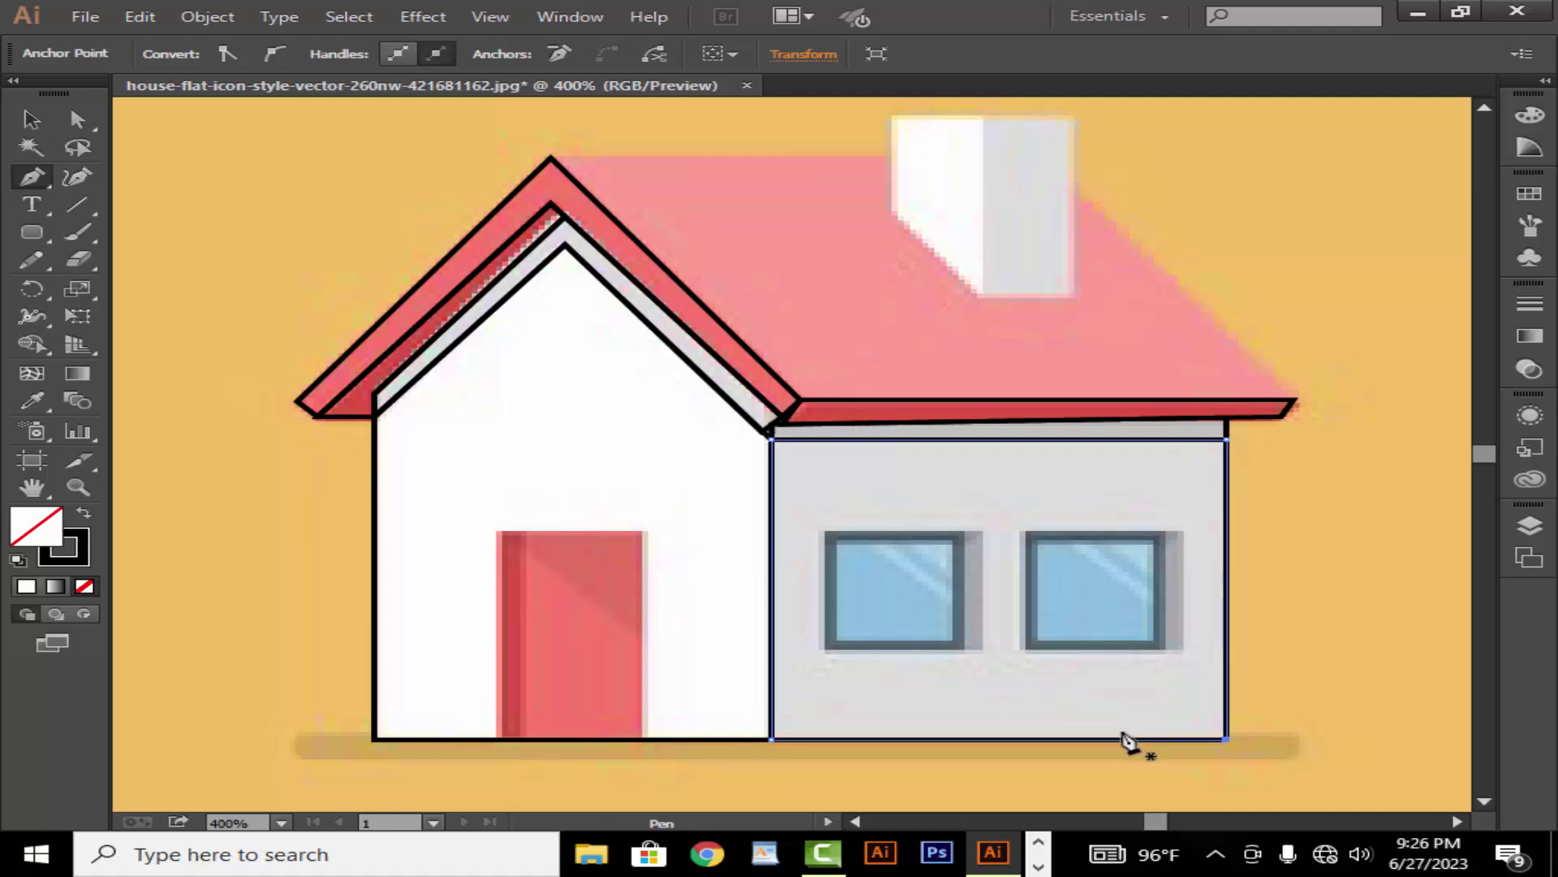
Outline the right blue window as a closed rectangle.
left_click(1030, 646)
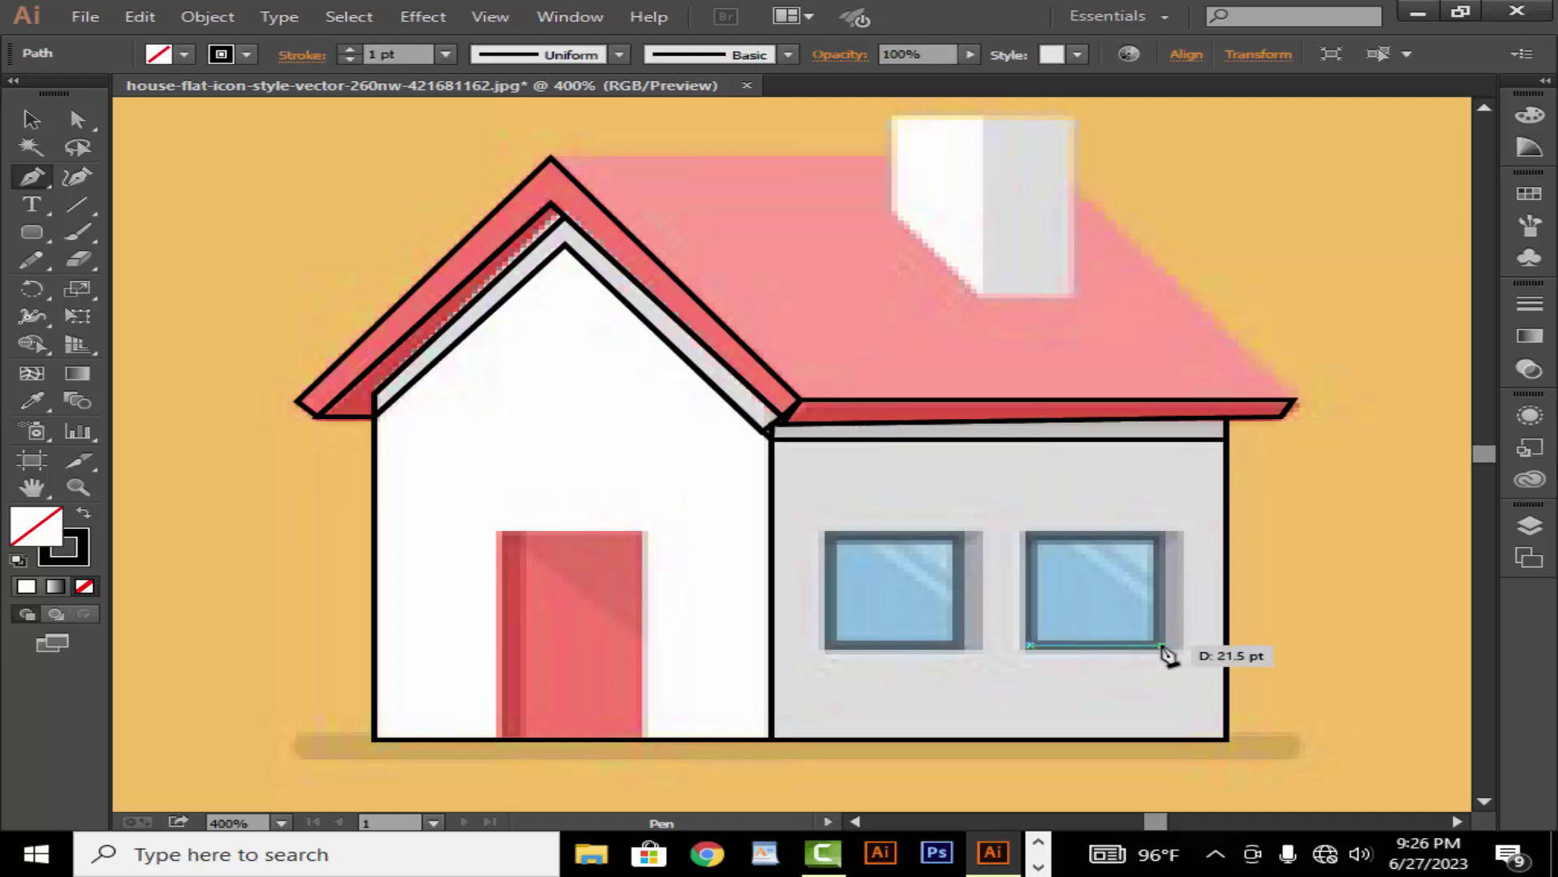
left_click(1162, 646)
left_click(1162, 537)
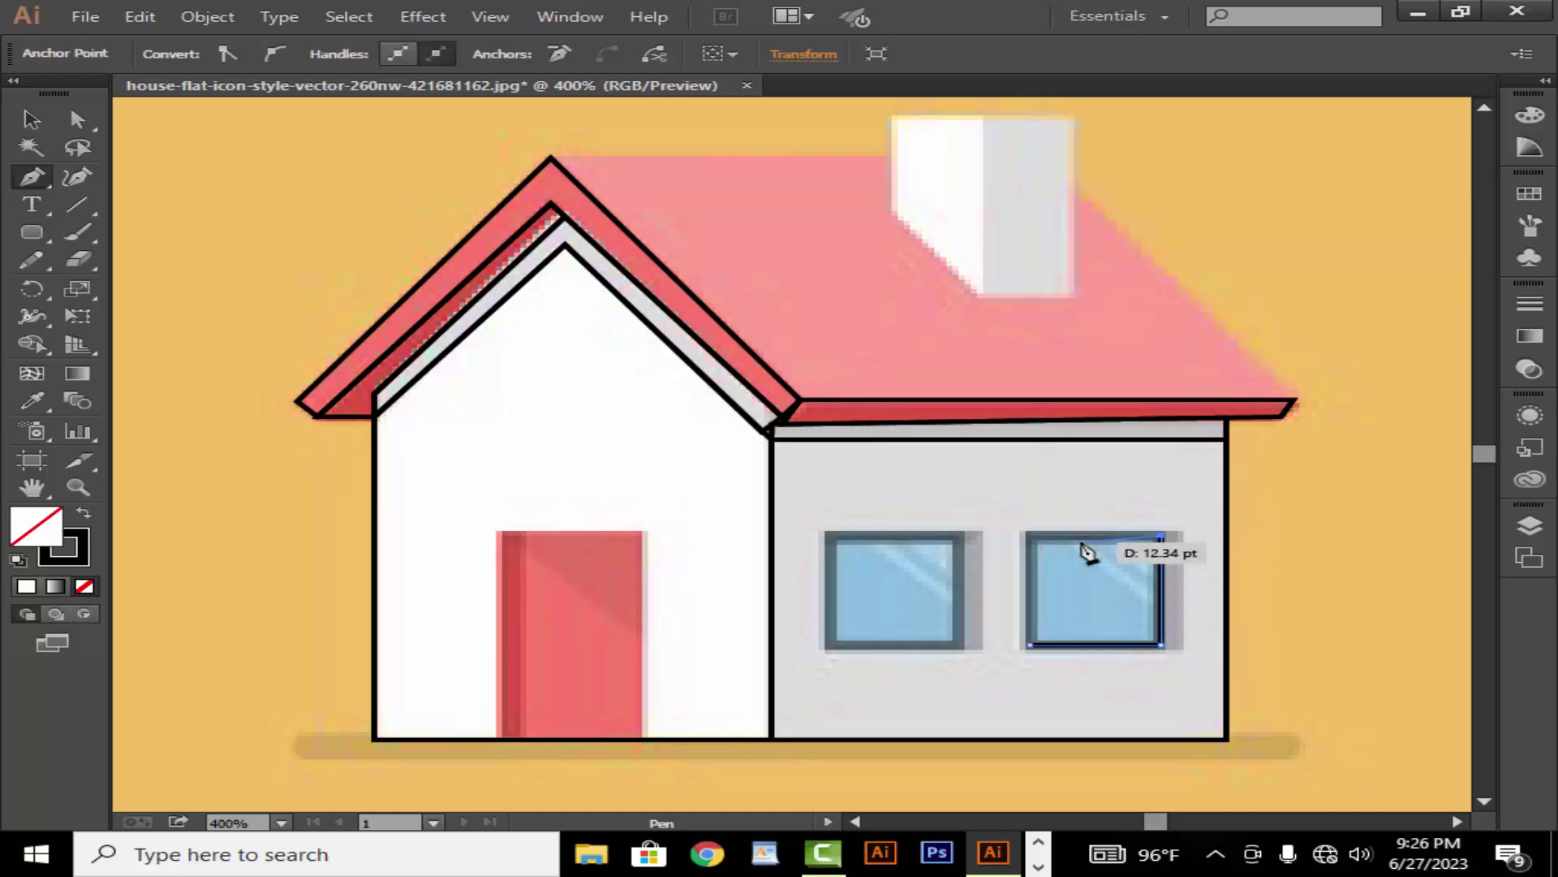
left_click(1029, 536)
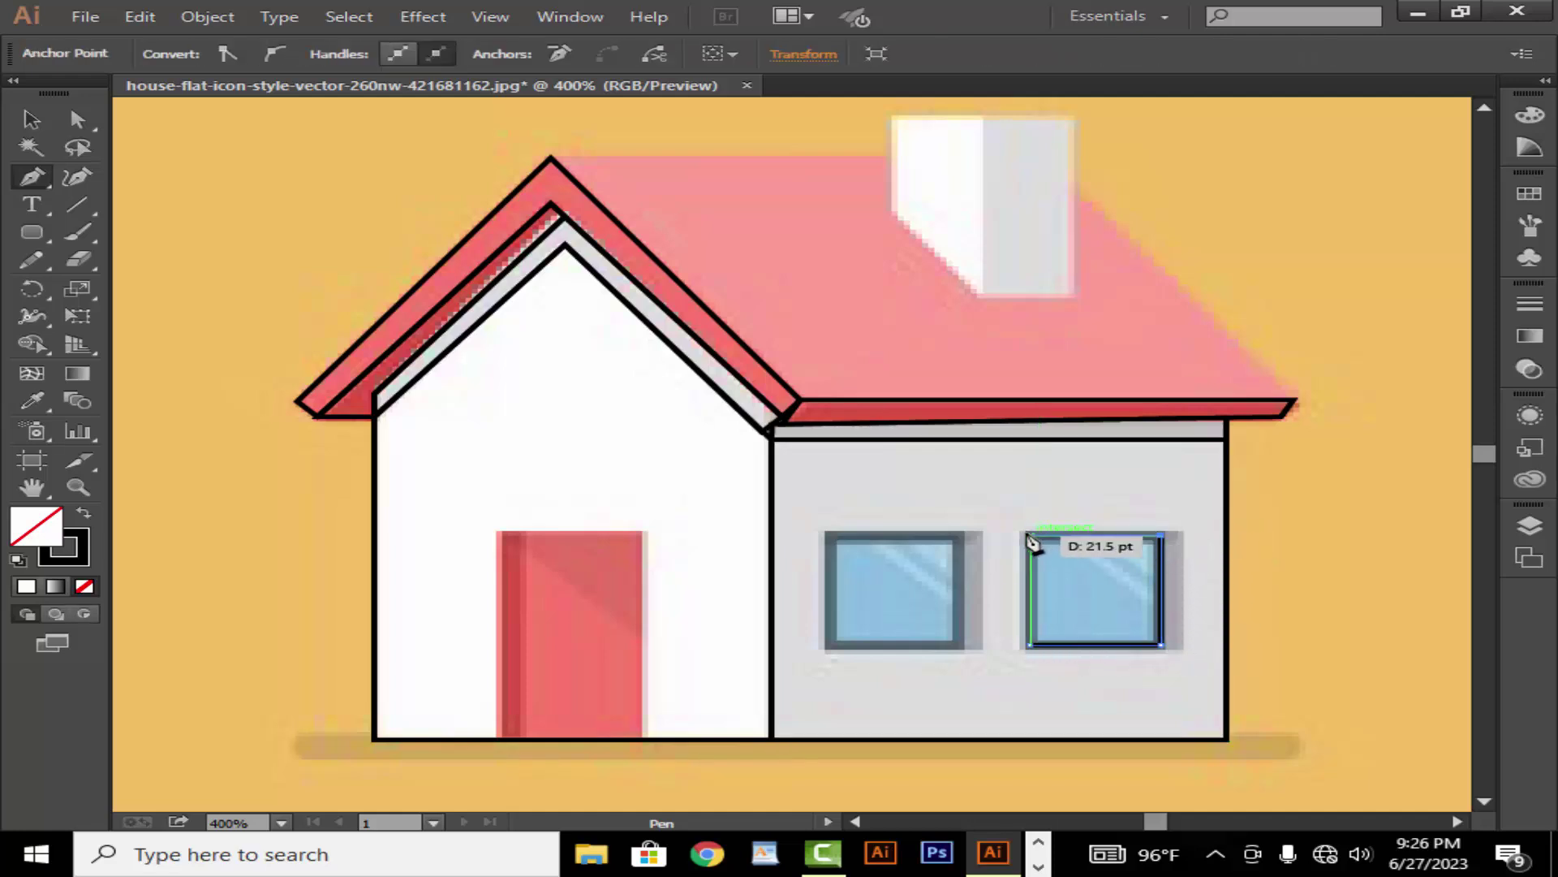
left_click(1030, 646)
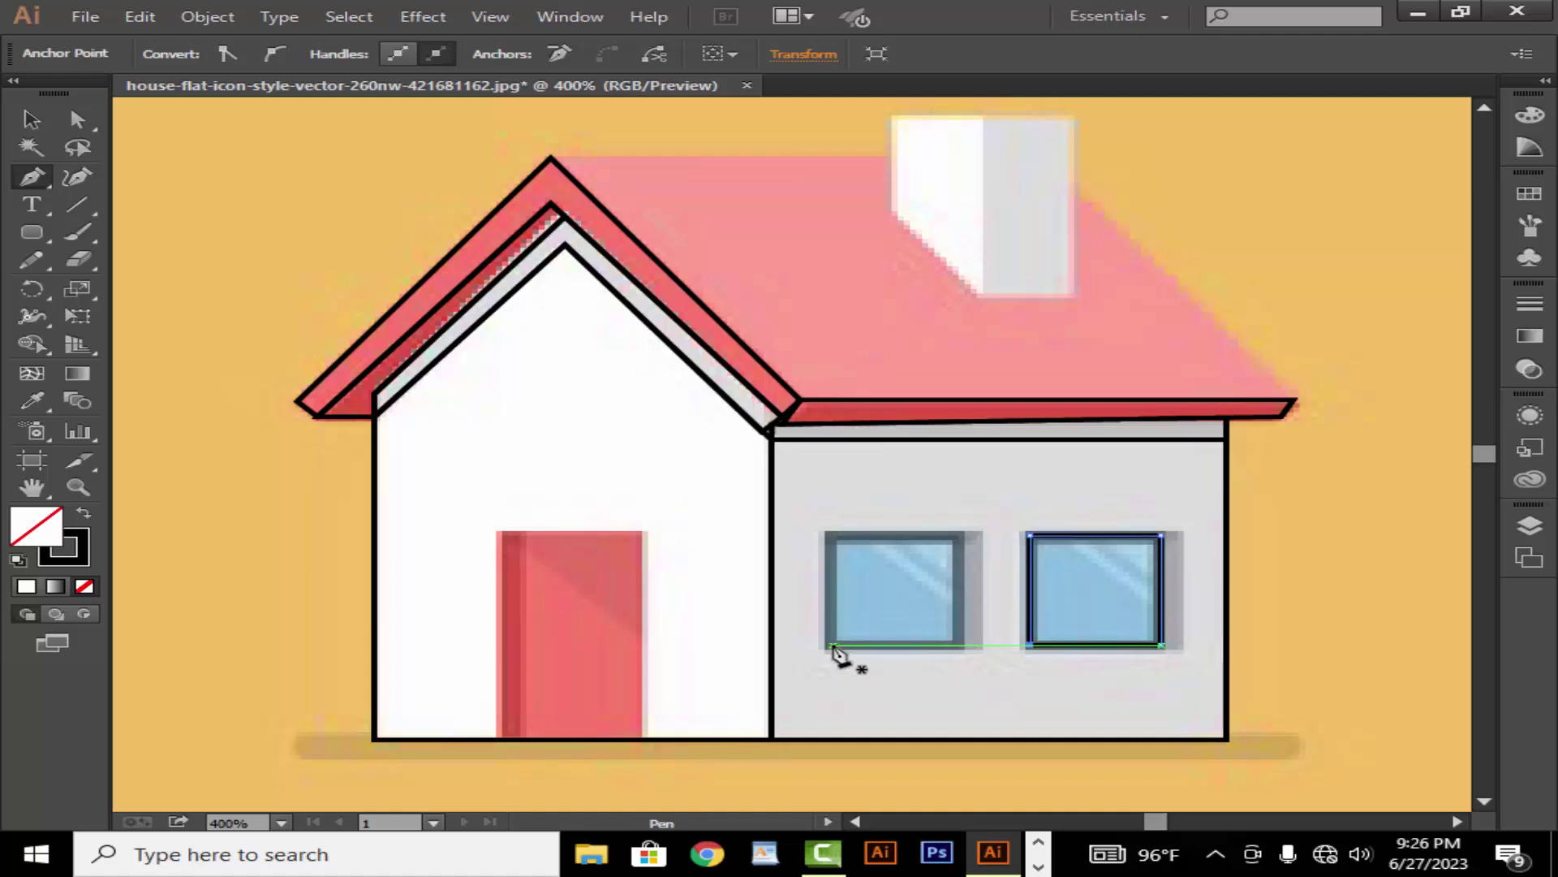
Outline the left blue window as a closed rectangle and zoom out to show the whole house.
left_click(965, 646)
left_click(965, 647)
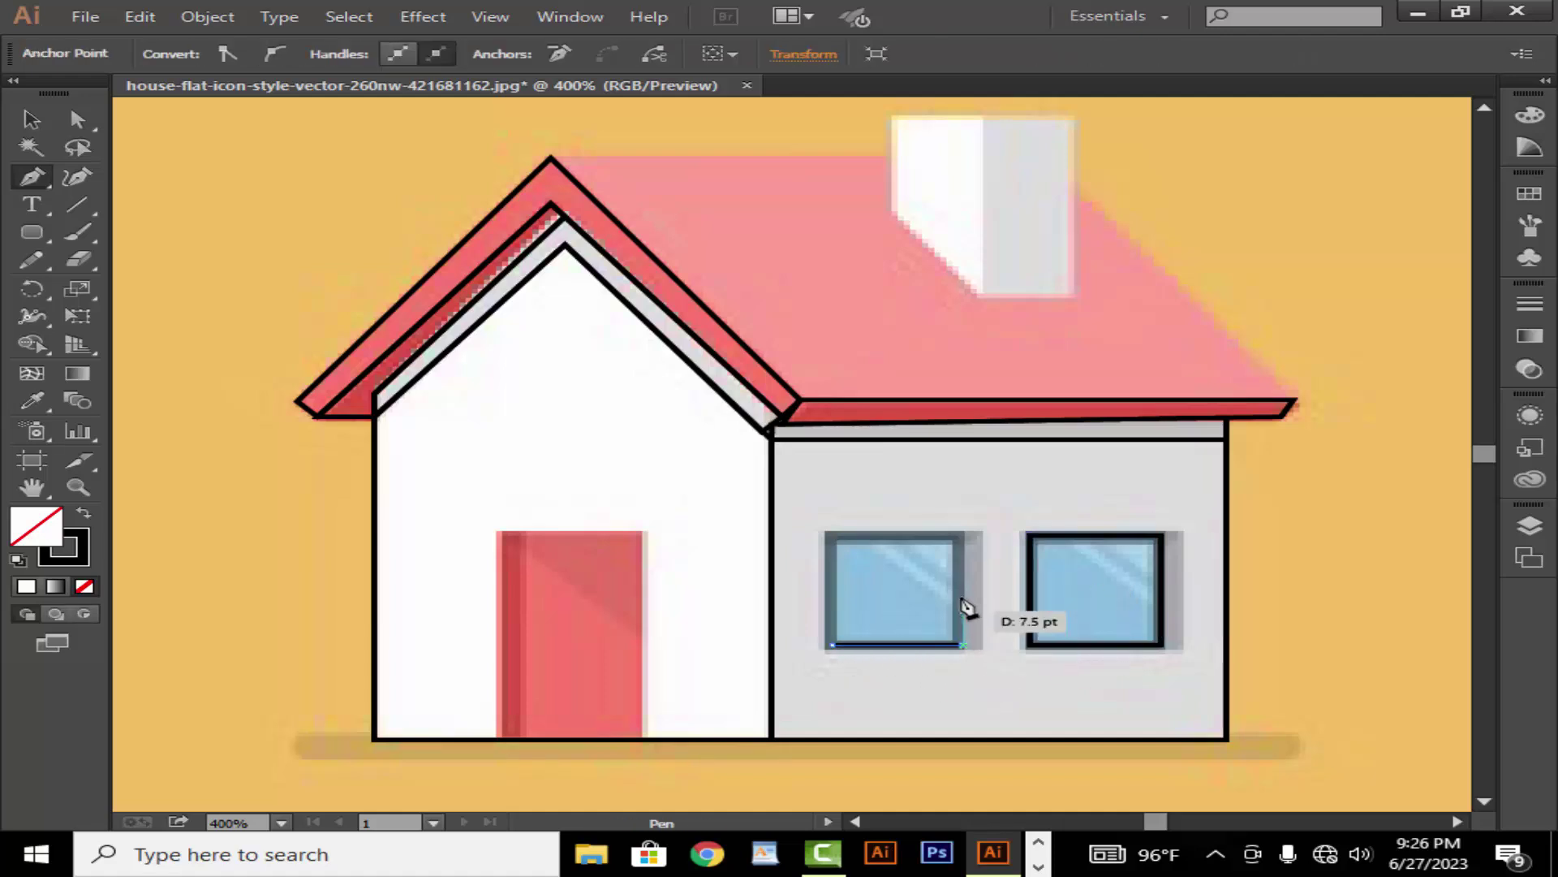
left_click(965, 536)
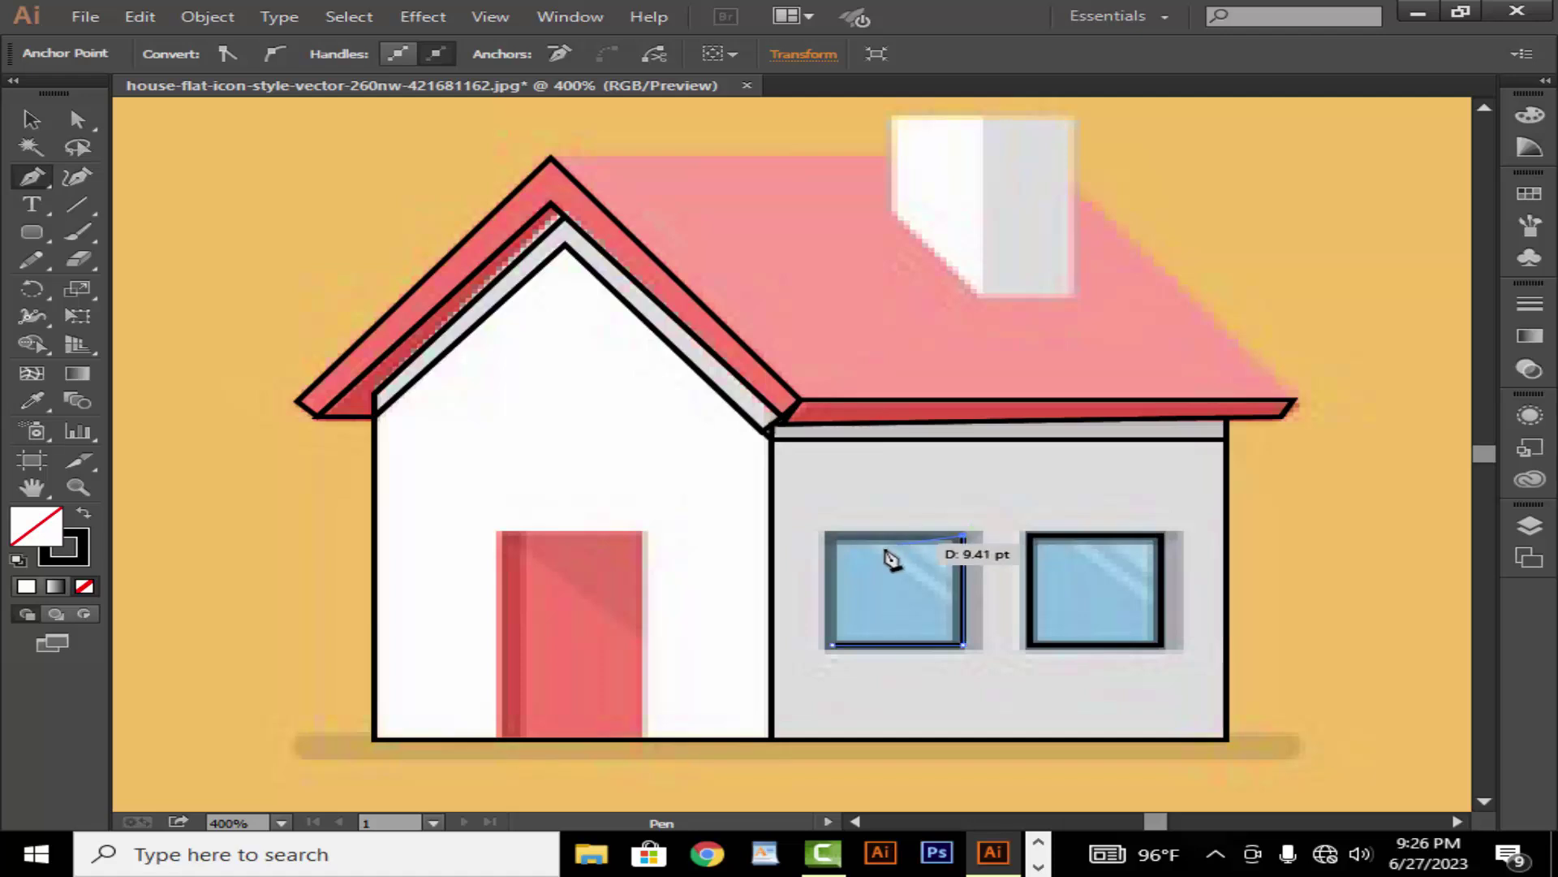
left_click(832, 535)
left_click(832, 646)
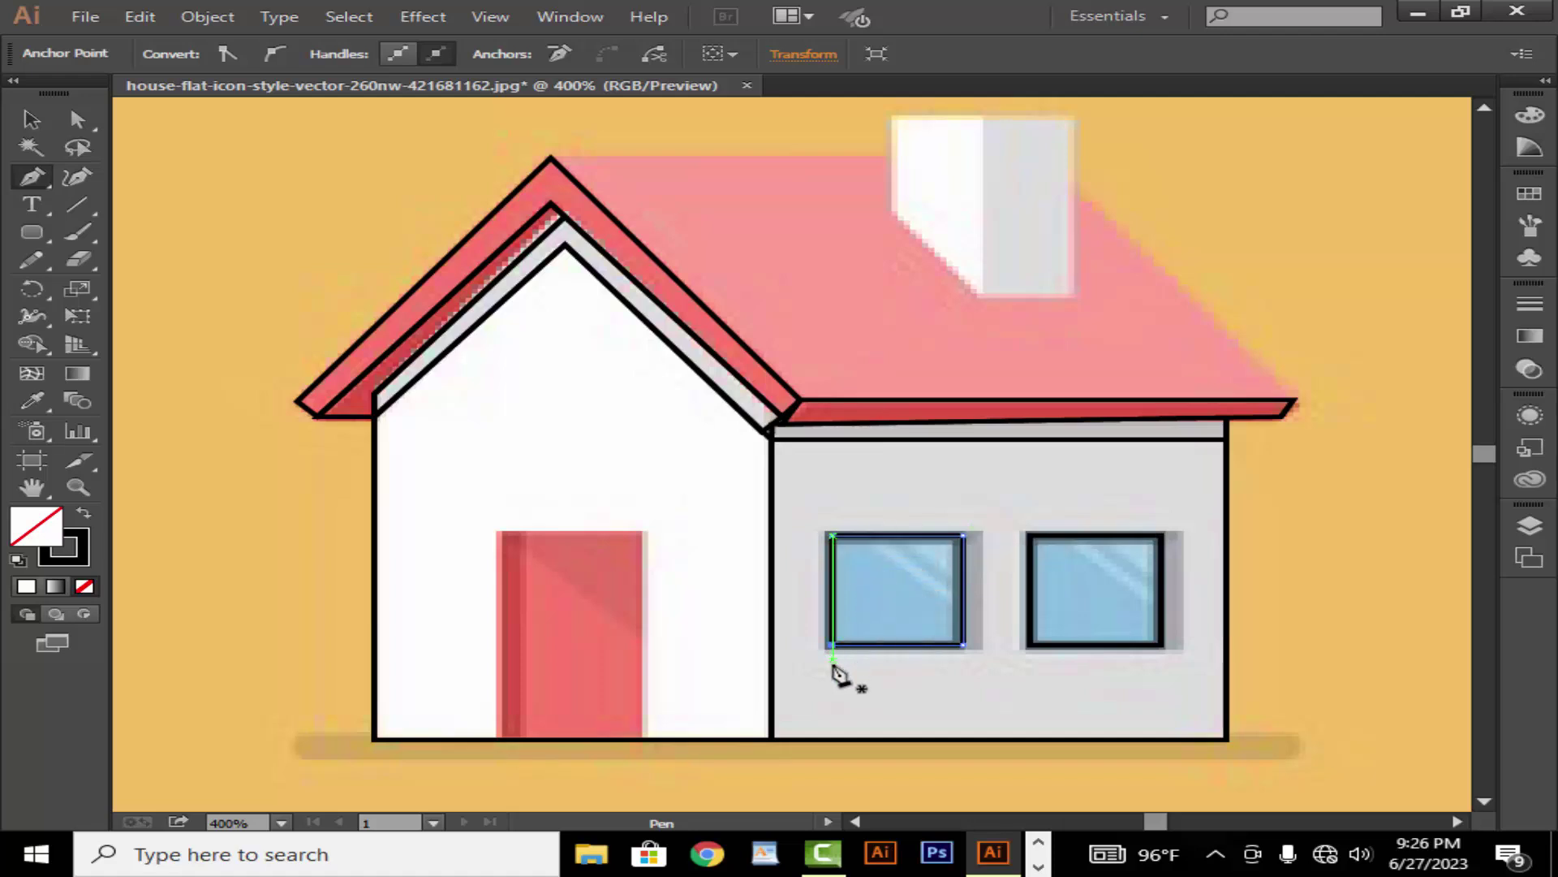
key("z")
left_click(836, 641, "alt")
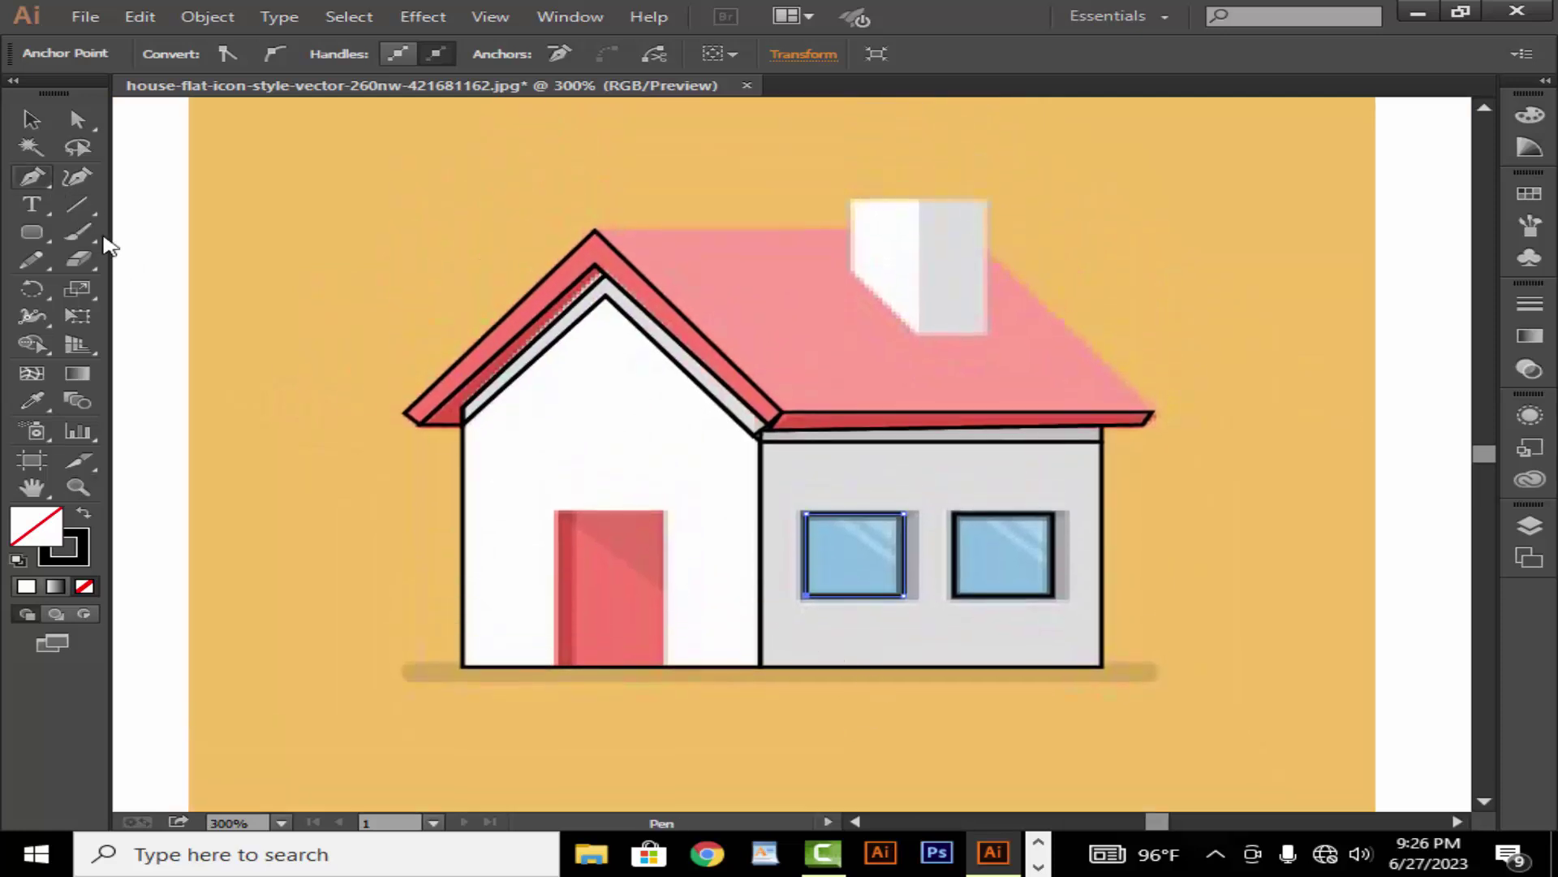
Outline the dark strip on the door's left edge as a closed rectangle.
left_click(557, 666)
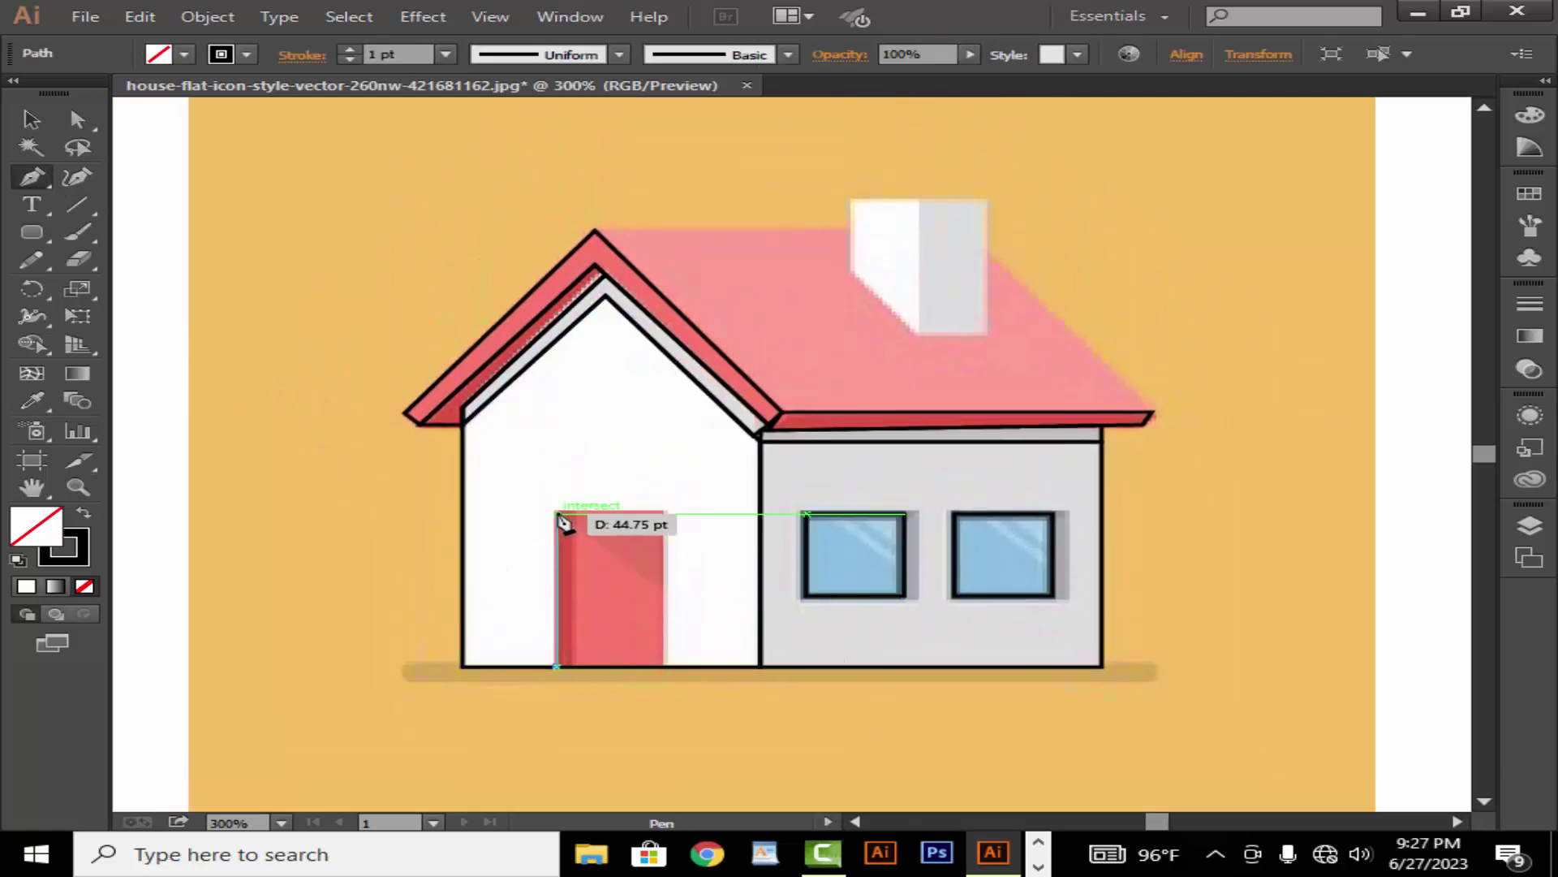
left_click(557, 513)
left_click(576, 513)
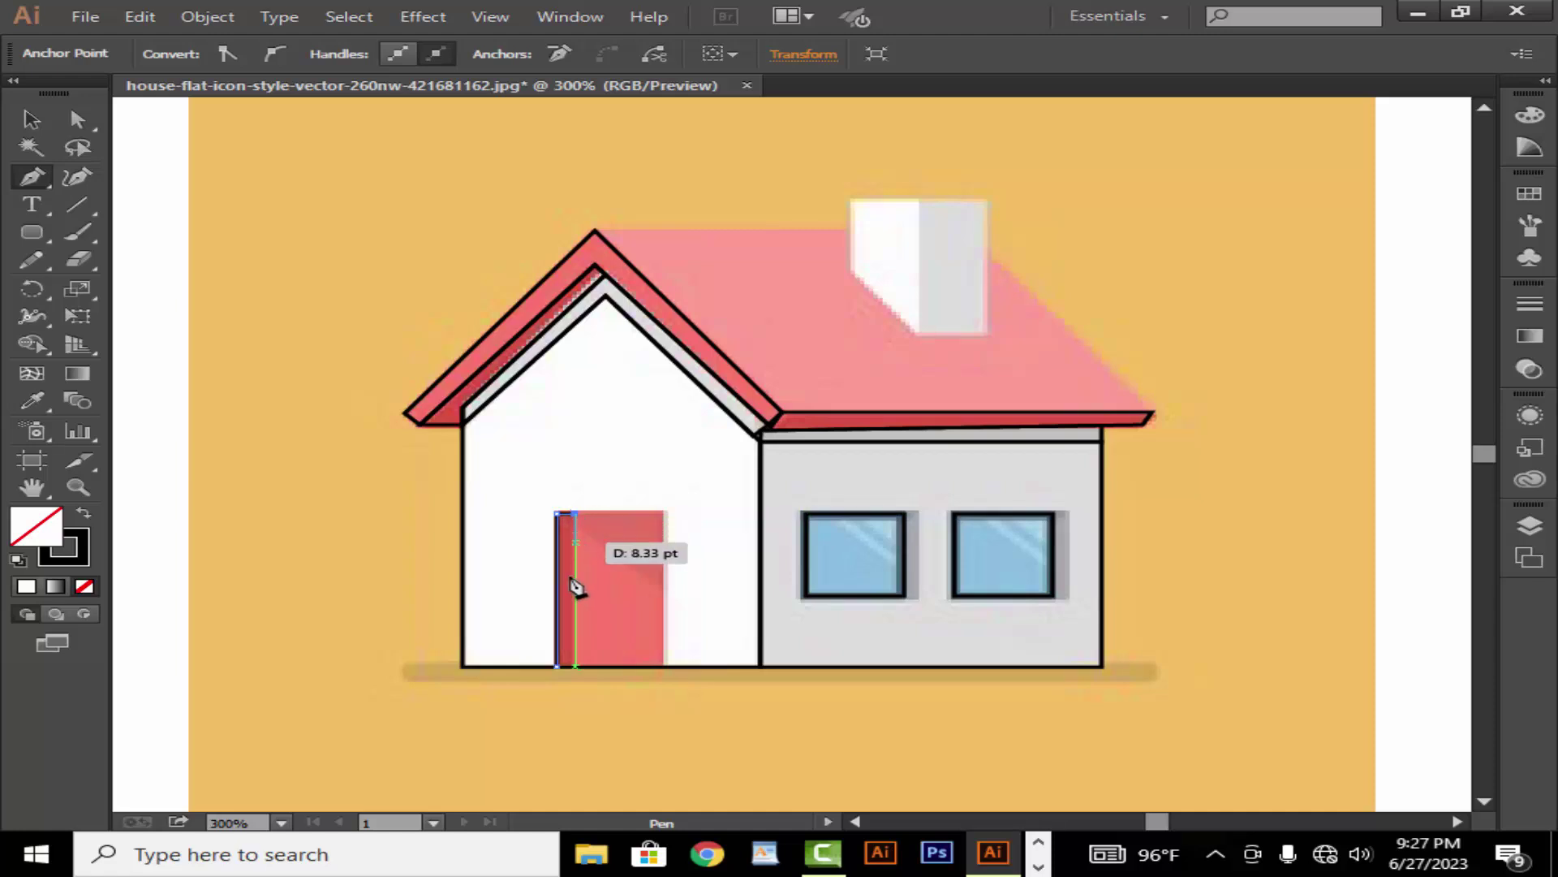
left_click(576, 666)
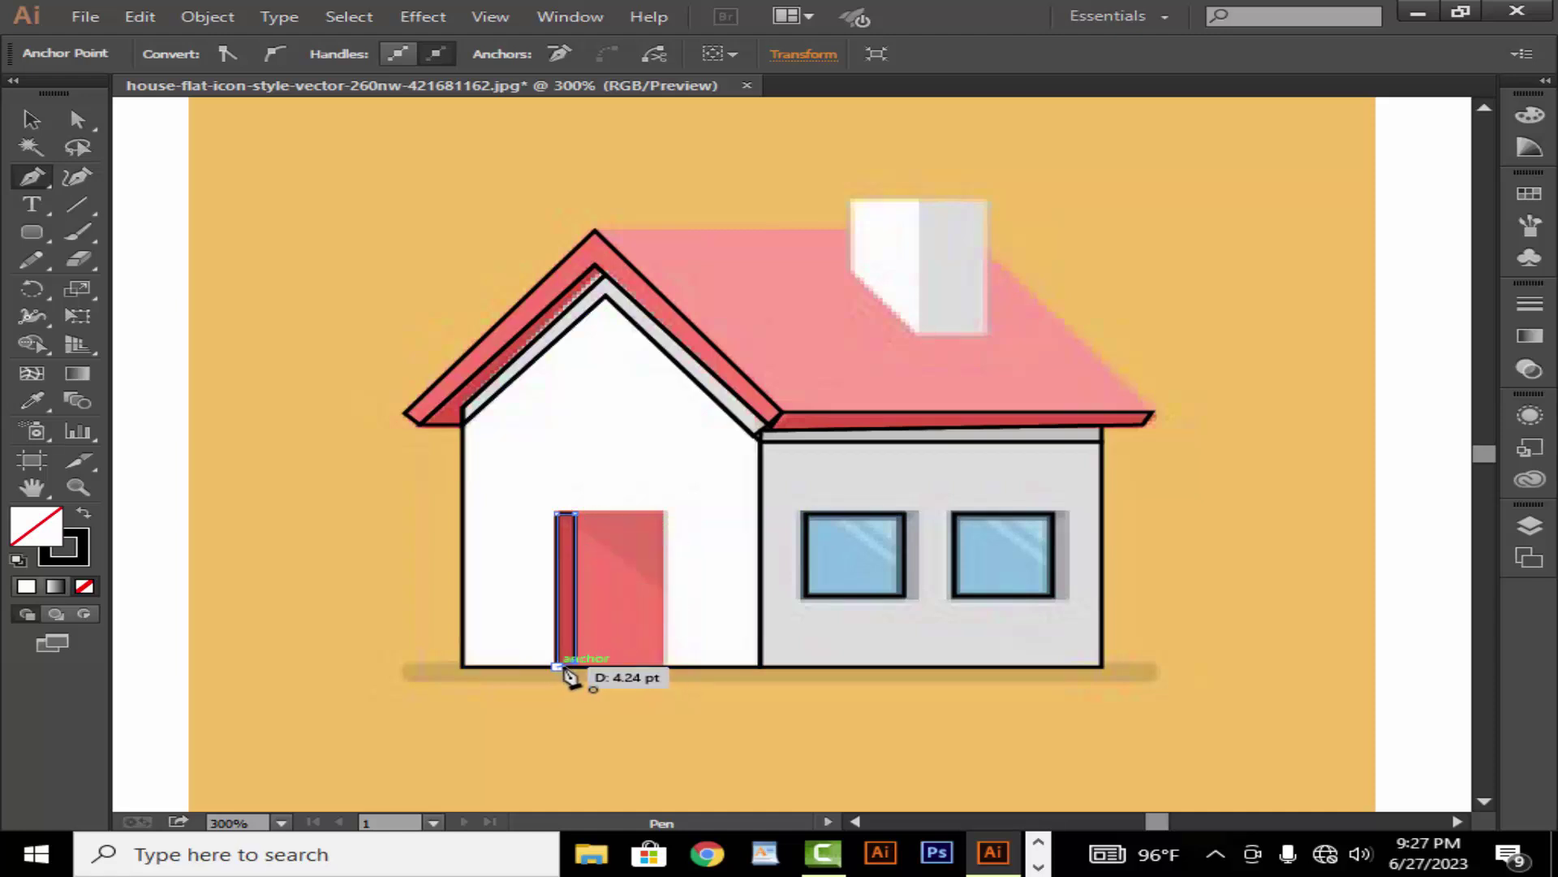
left_click(562, 668)
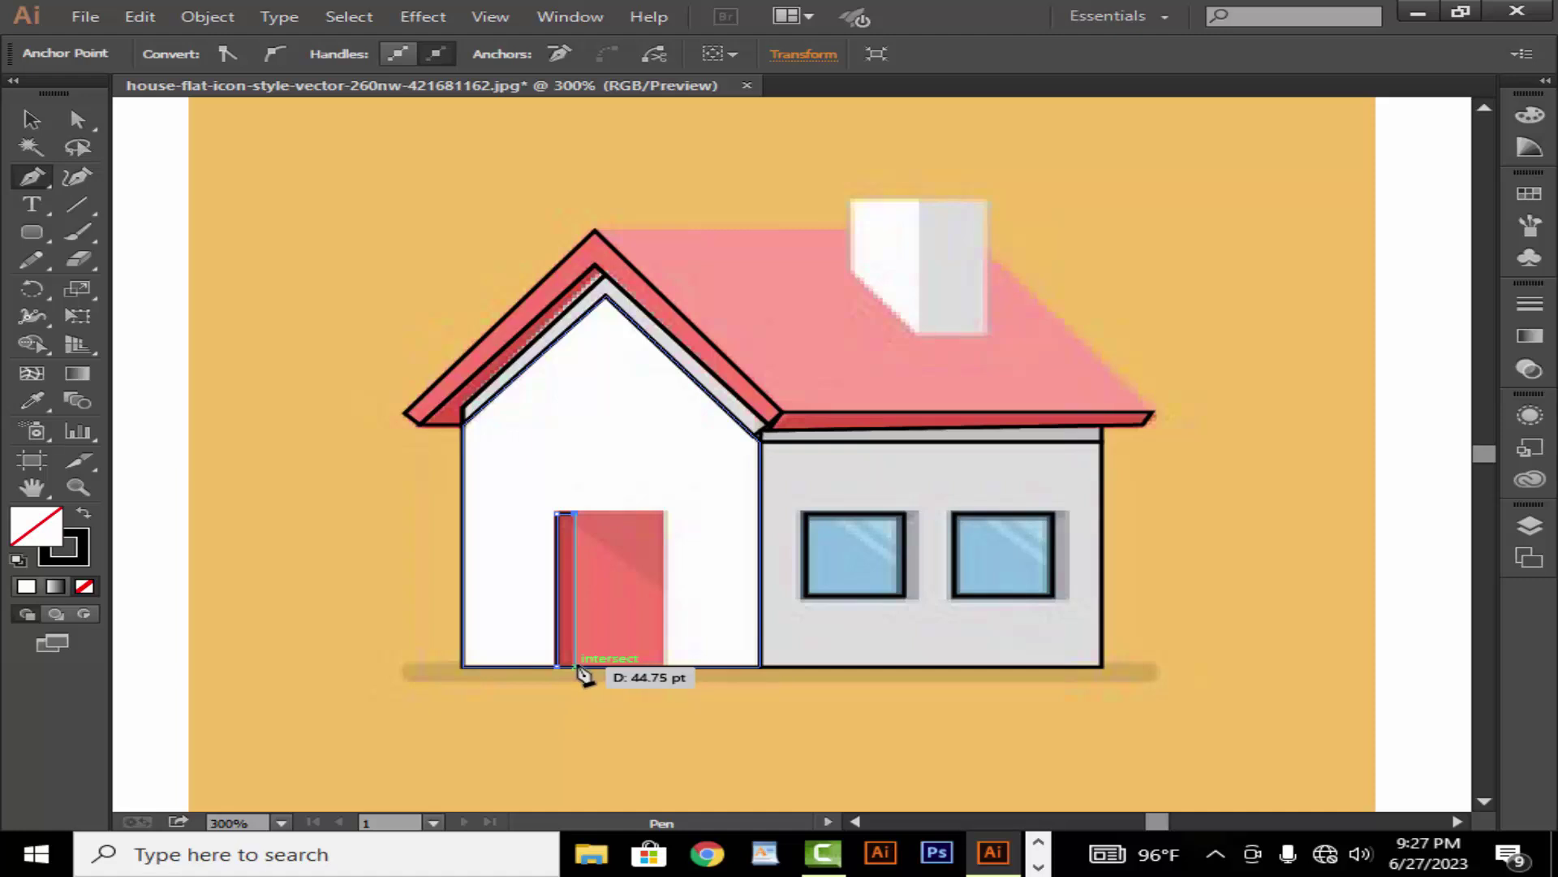
left_click(578, 667)
left_click(558, 666)
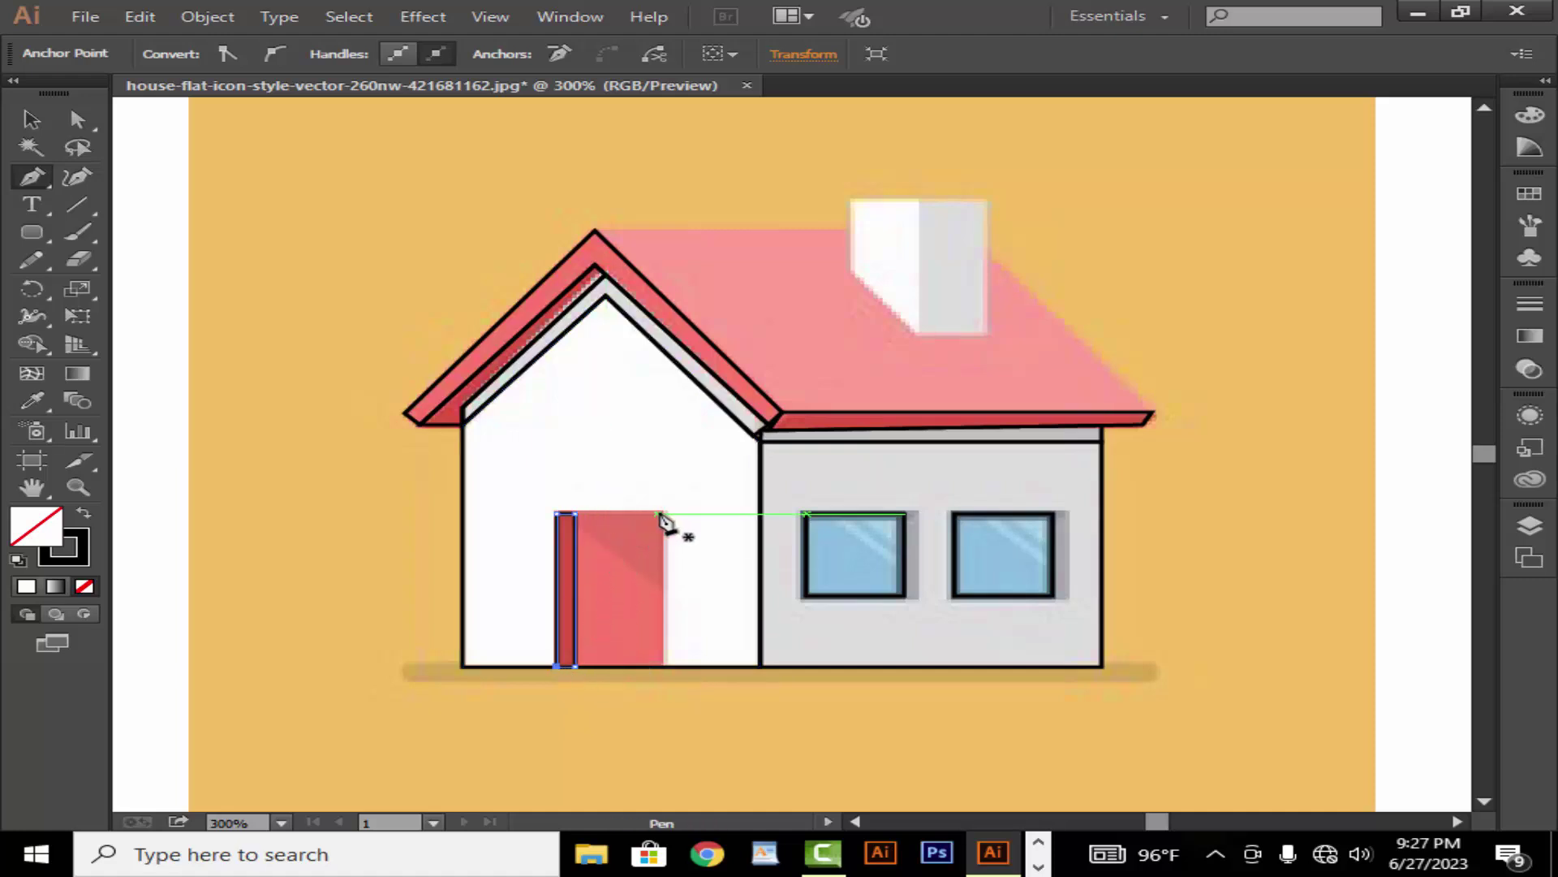
Outline the red door panel as a closed rectangle.
left_click(663, 513)
left_click(576, 513)
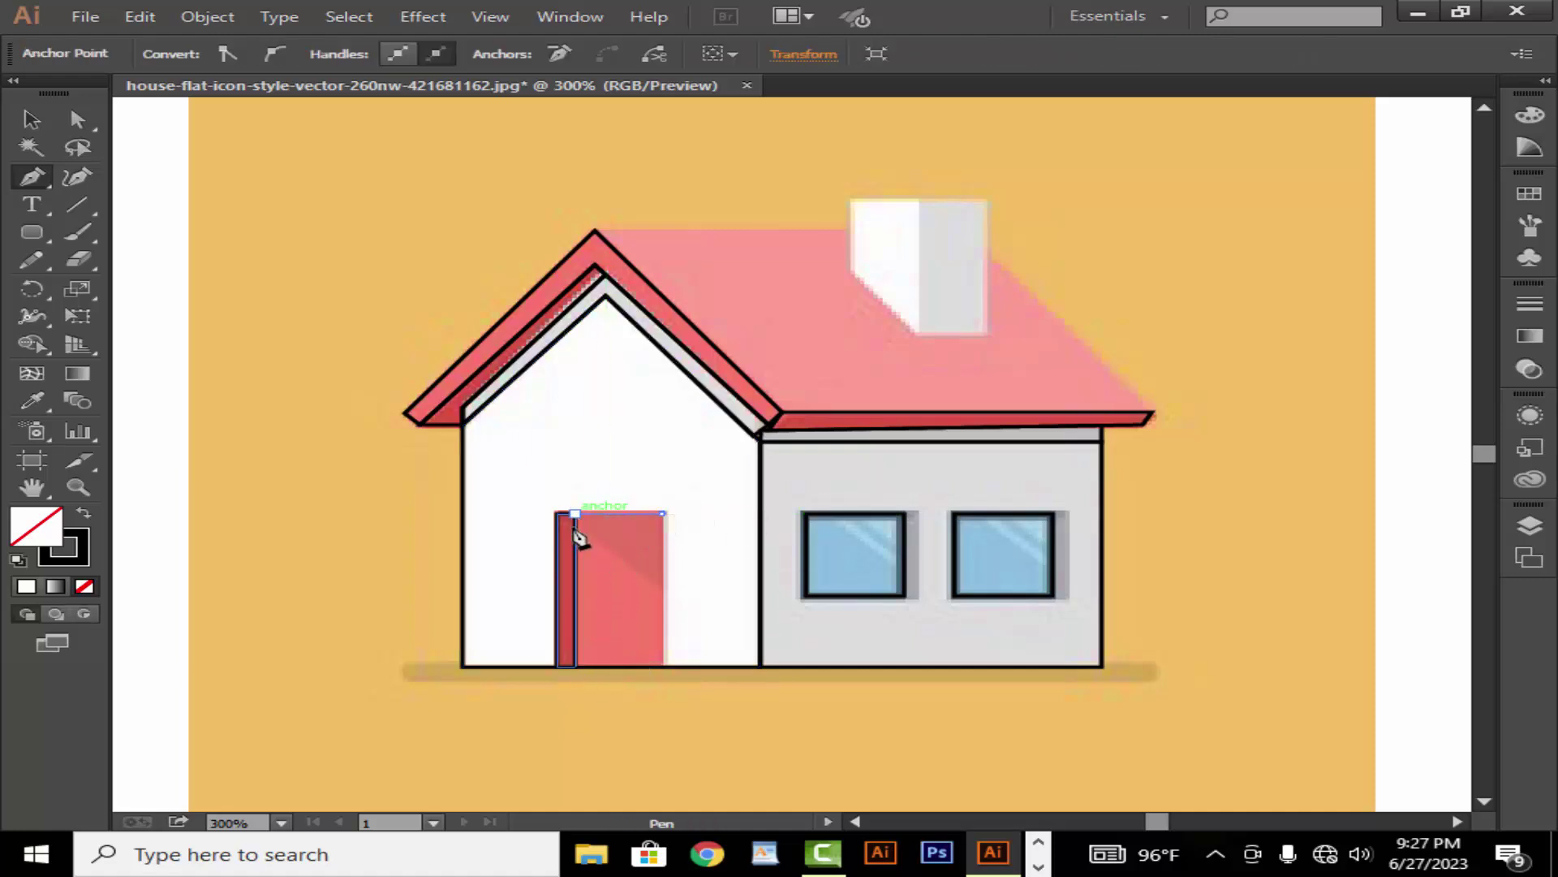
left_click(576, 667)
left_click(663, 667)
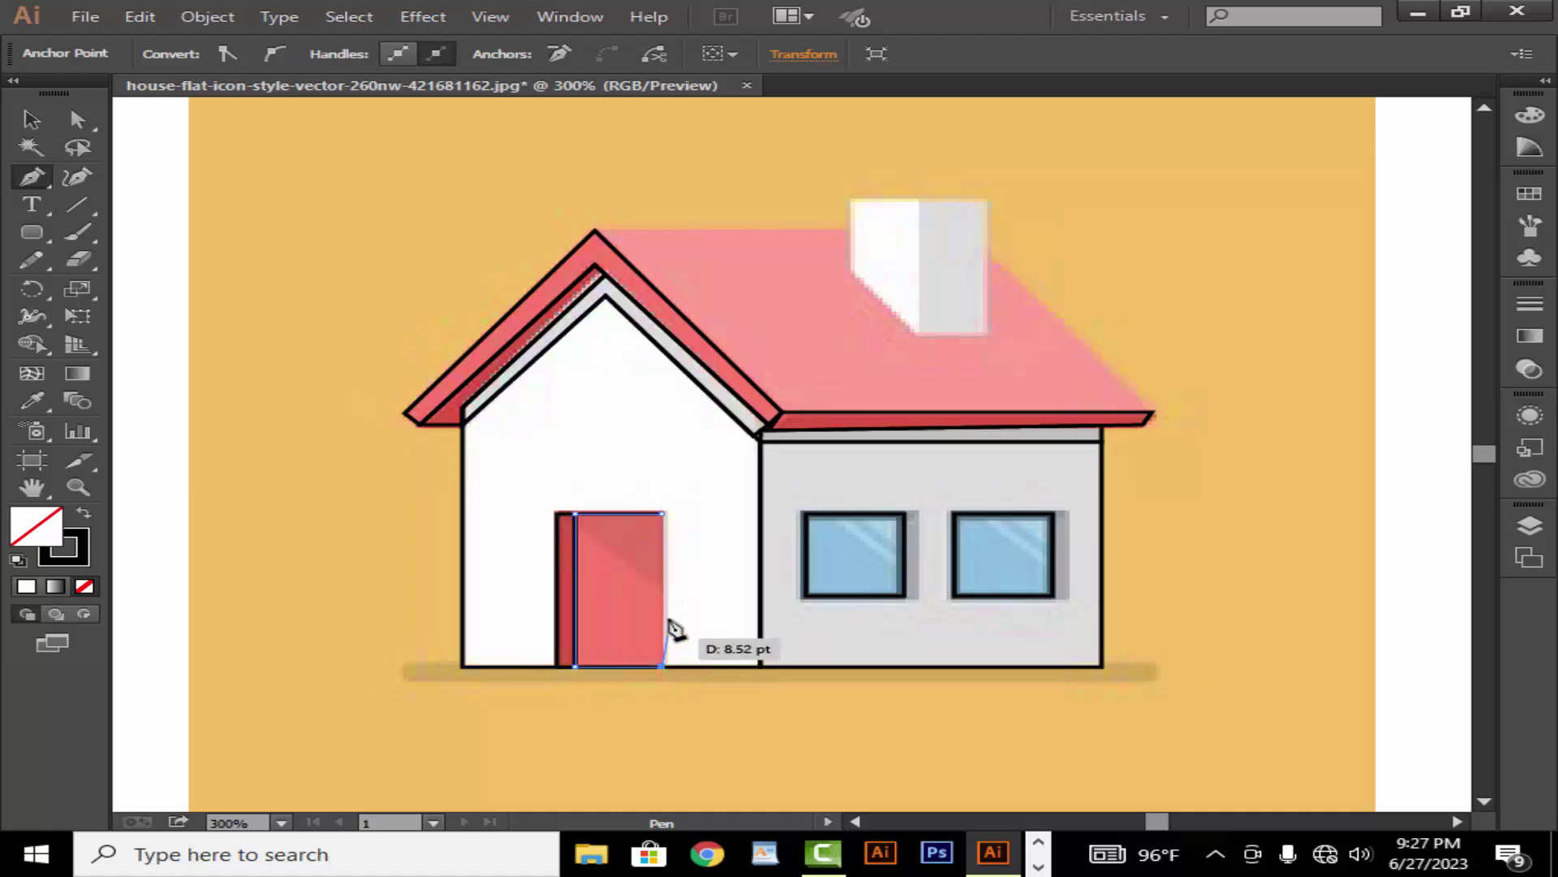
left_click(663, 513)
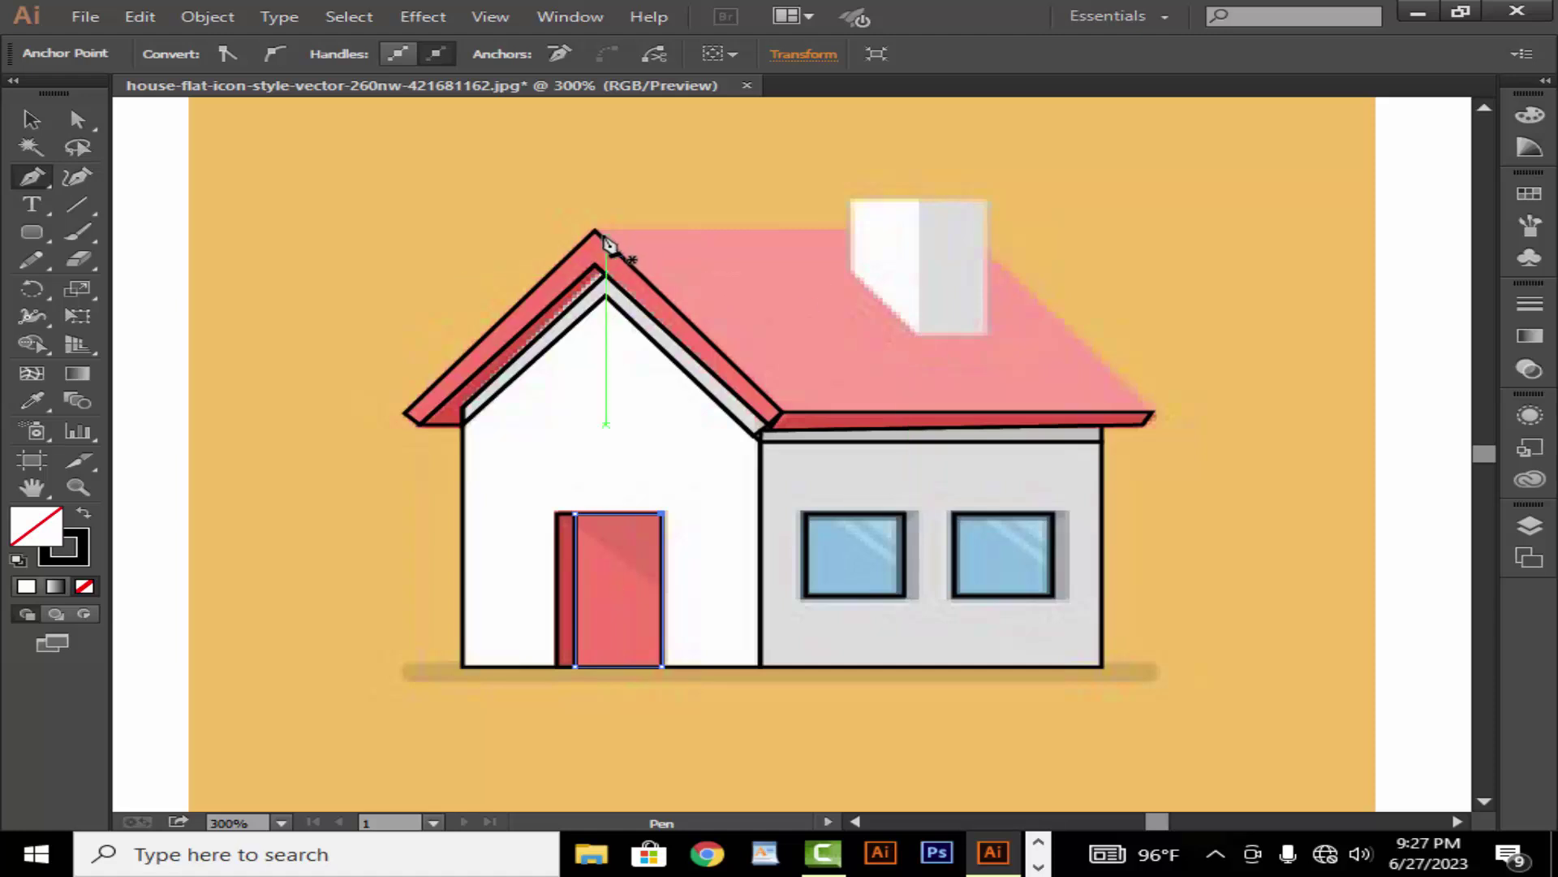
Trace the pink right-hand roof section as a closed path from peak to eave.
left_click(595, 232)
left_click(777, 414)
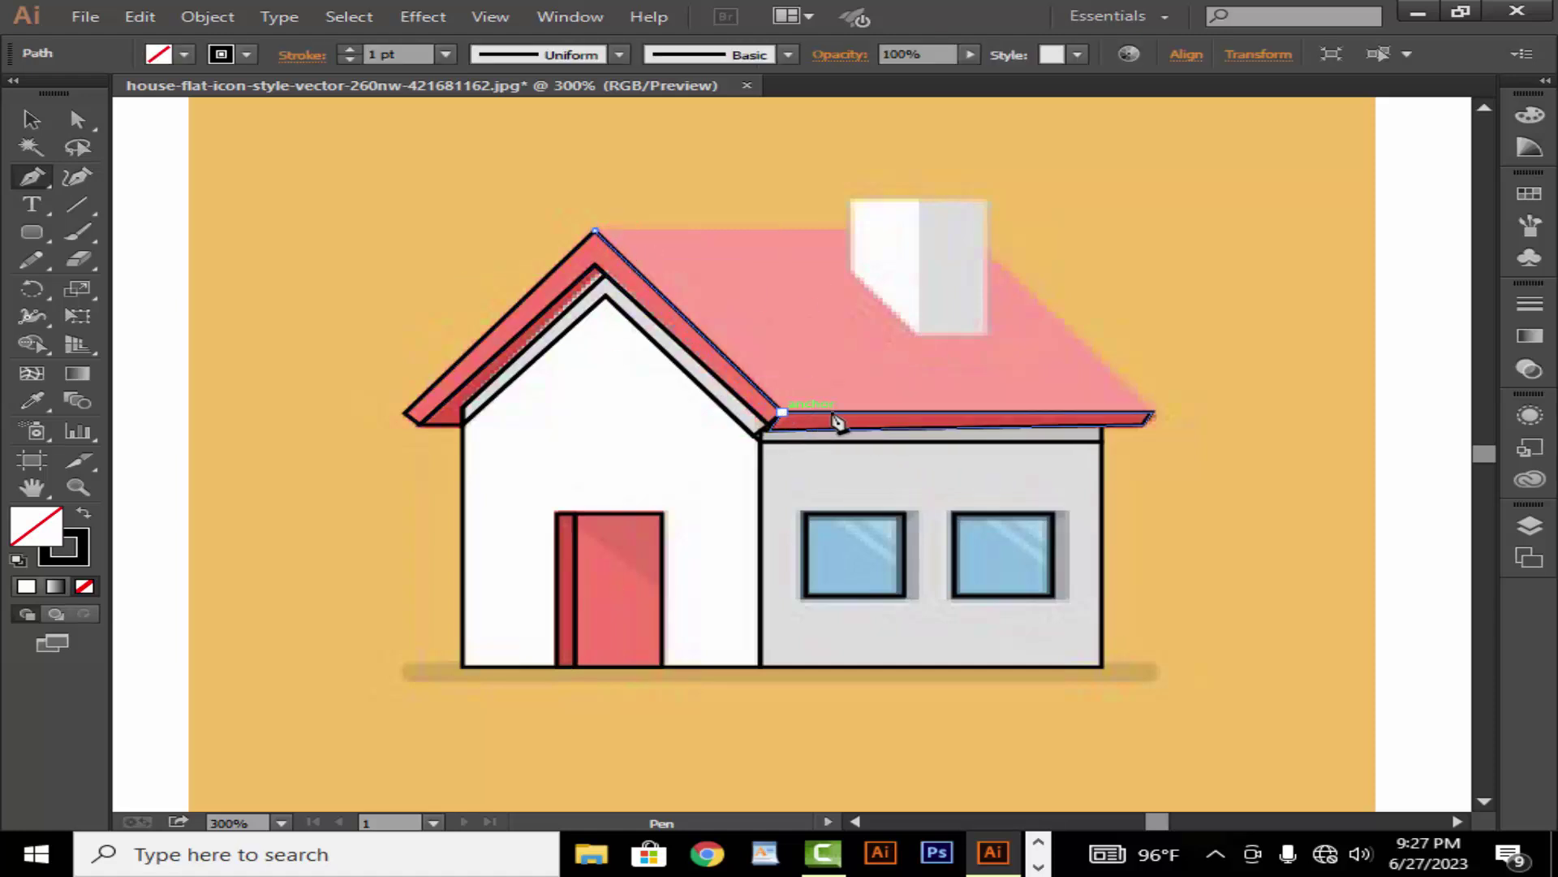
left_click(1151, 413)
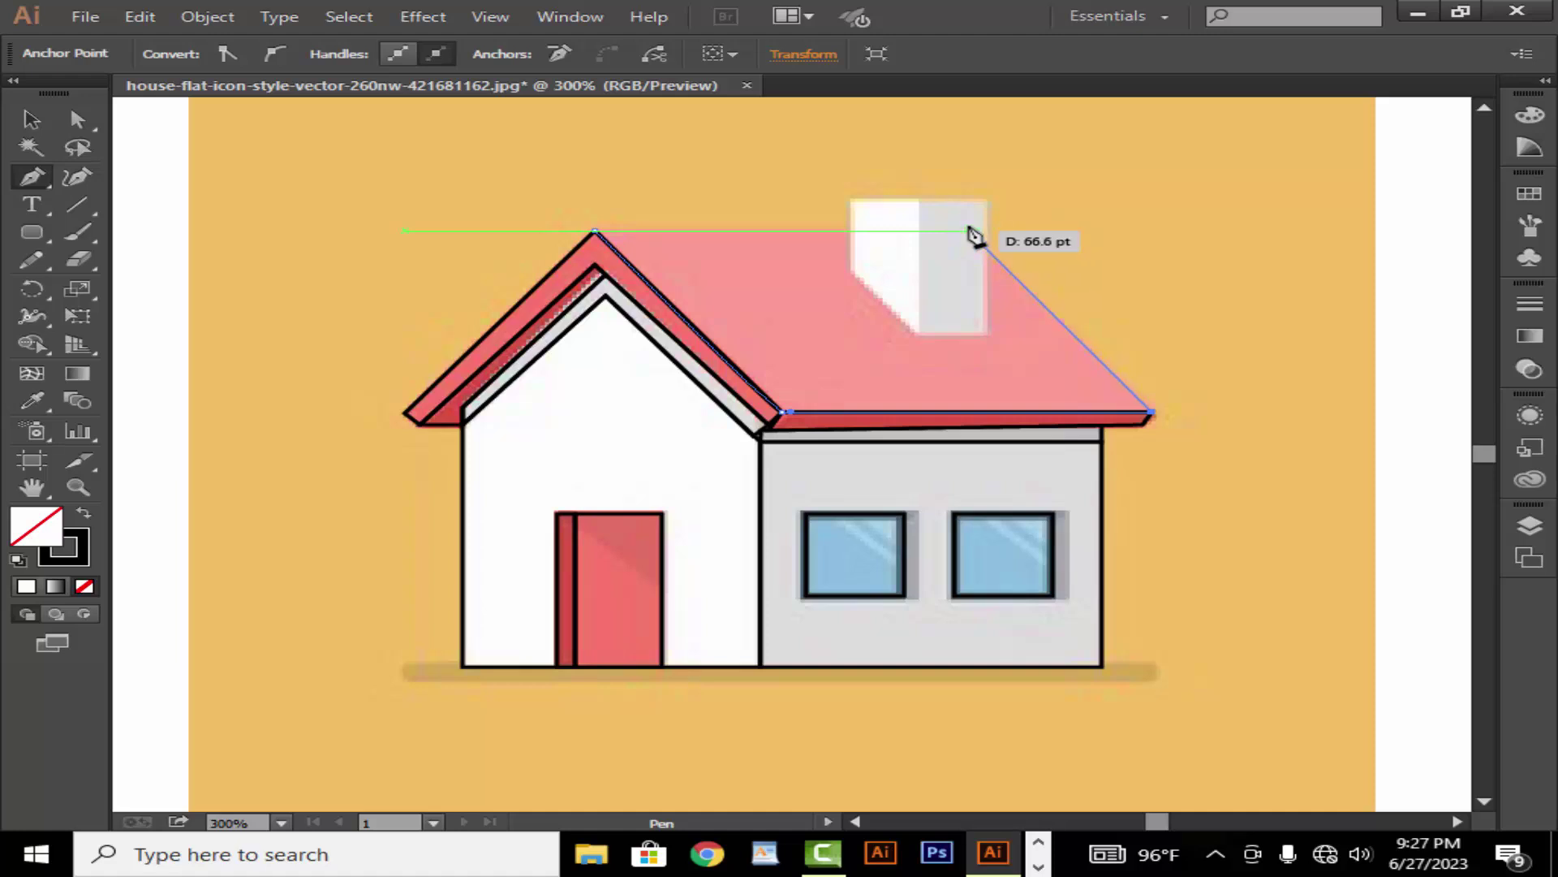
left_click(969, 231)
left_click(596, 232)
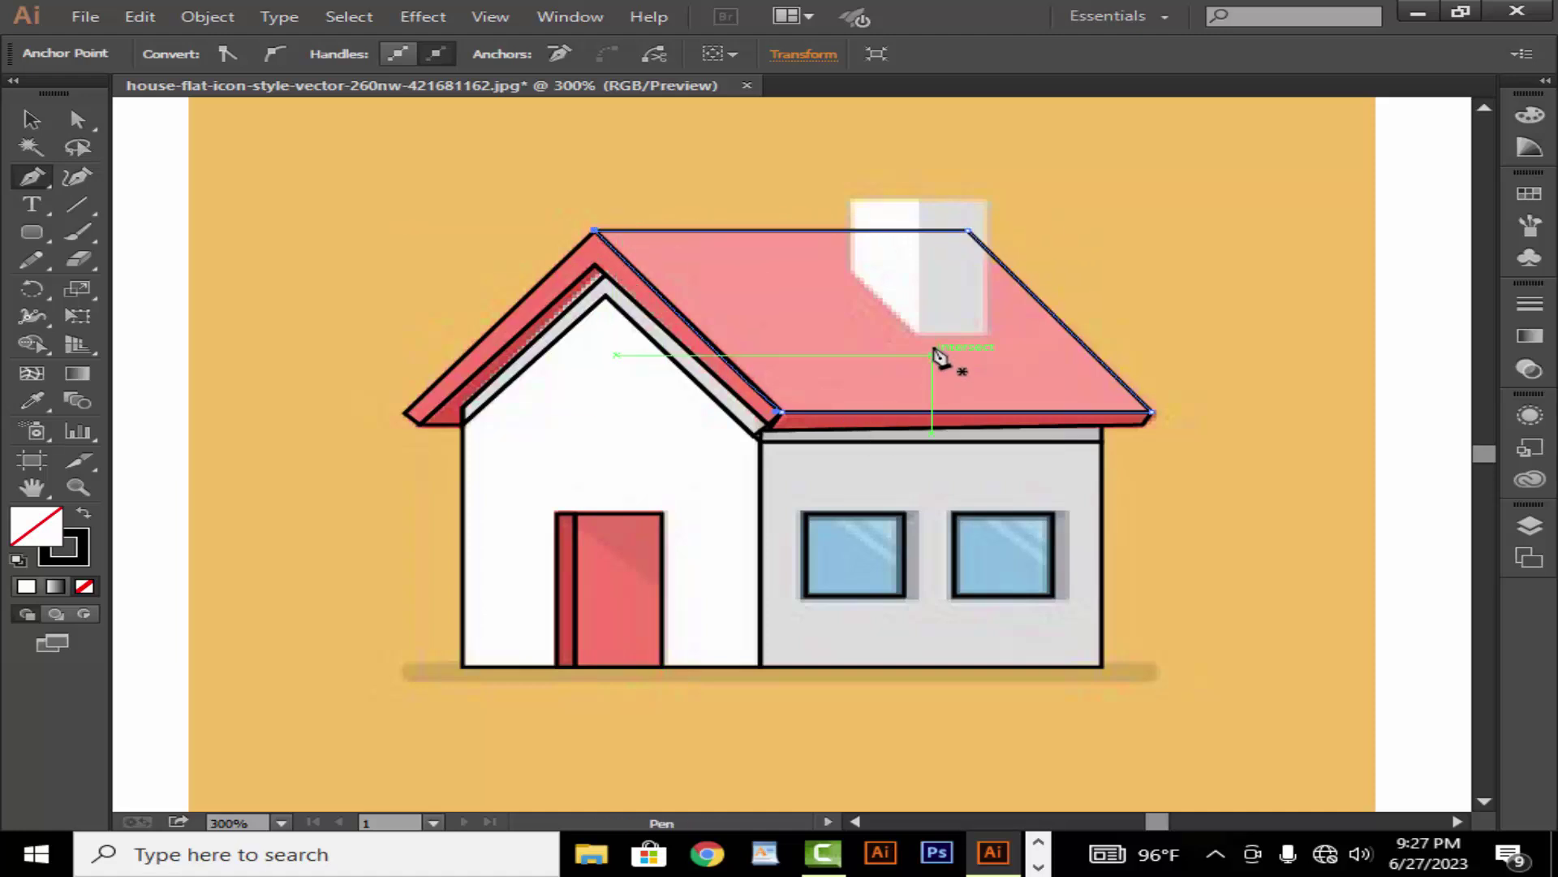
Trace the door's diagonal shaded triangle as a closed shape.
left_click(576, 524)
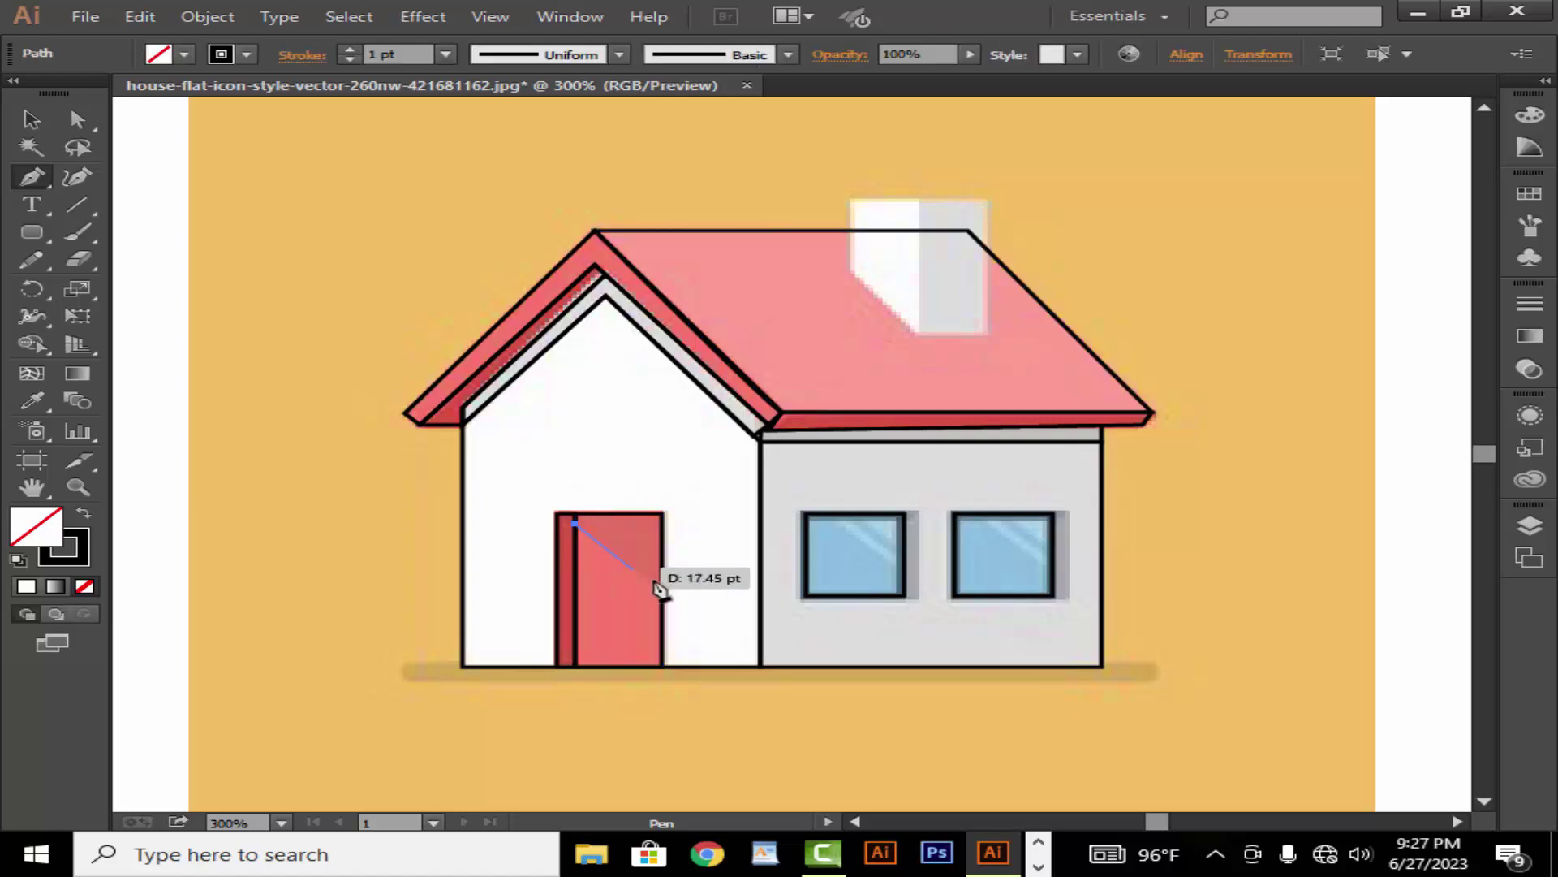
left_click(664, 587)
left_click(663, 513)
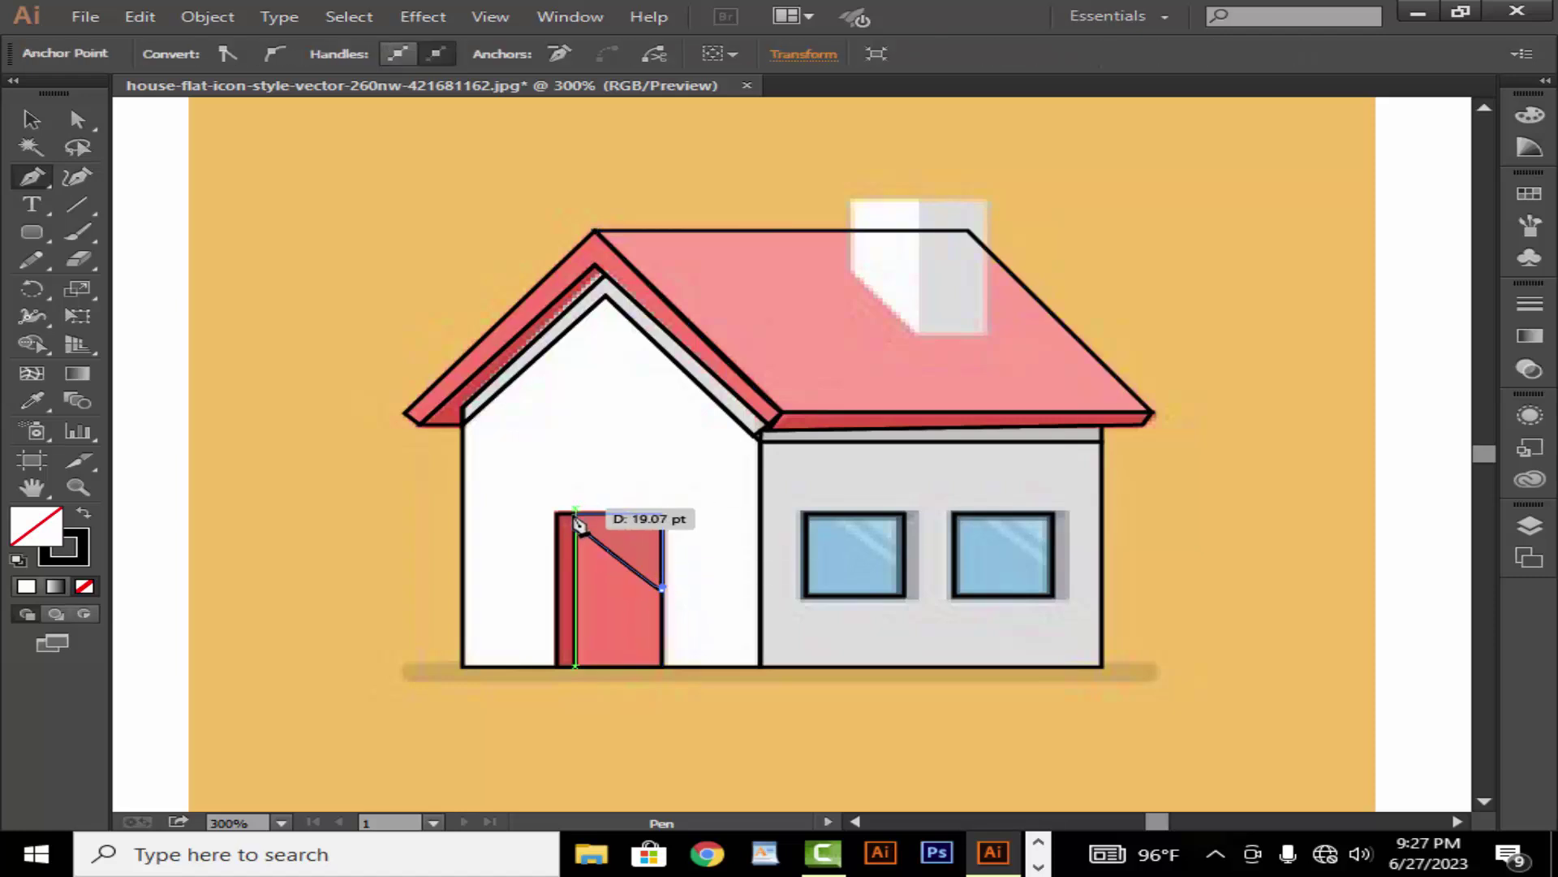
mouse_move(574, 513)
left_mouse_down()
mouse_move(571, 550)
mouse_move(575, 524)
left_mouse_up()
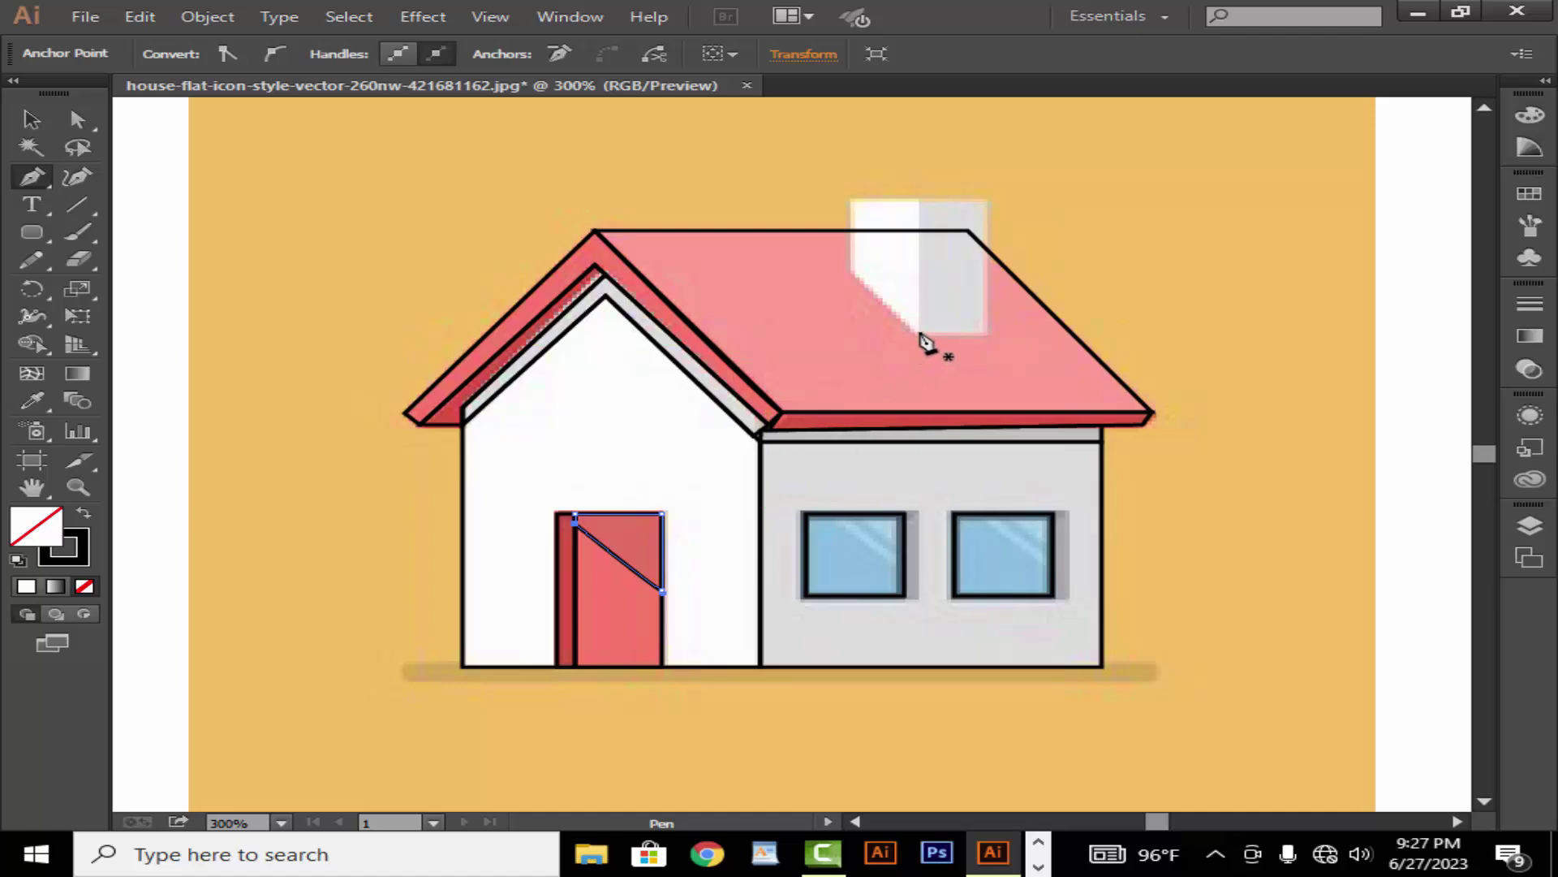
Outline the chimney's grey right side as a closed rectangle.
left_click(919, 332)
left_click(984, 331)
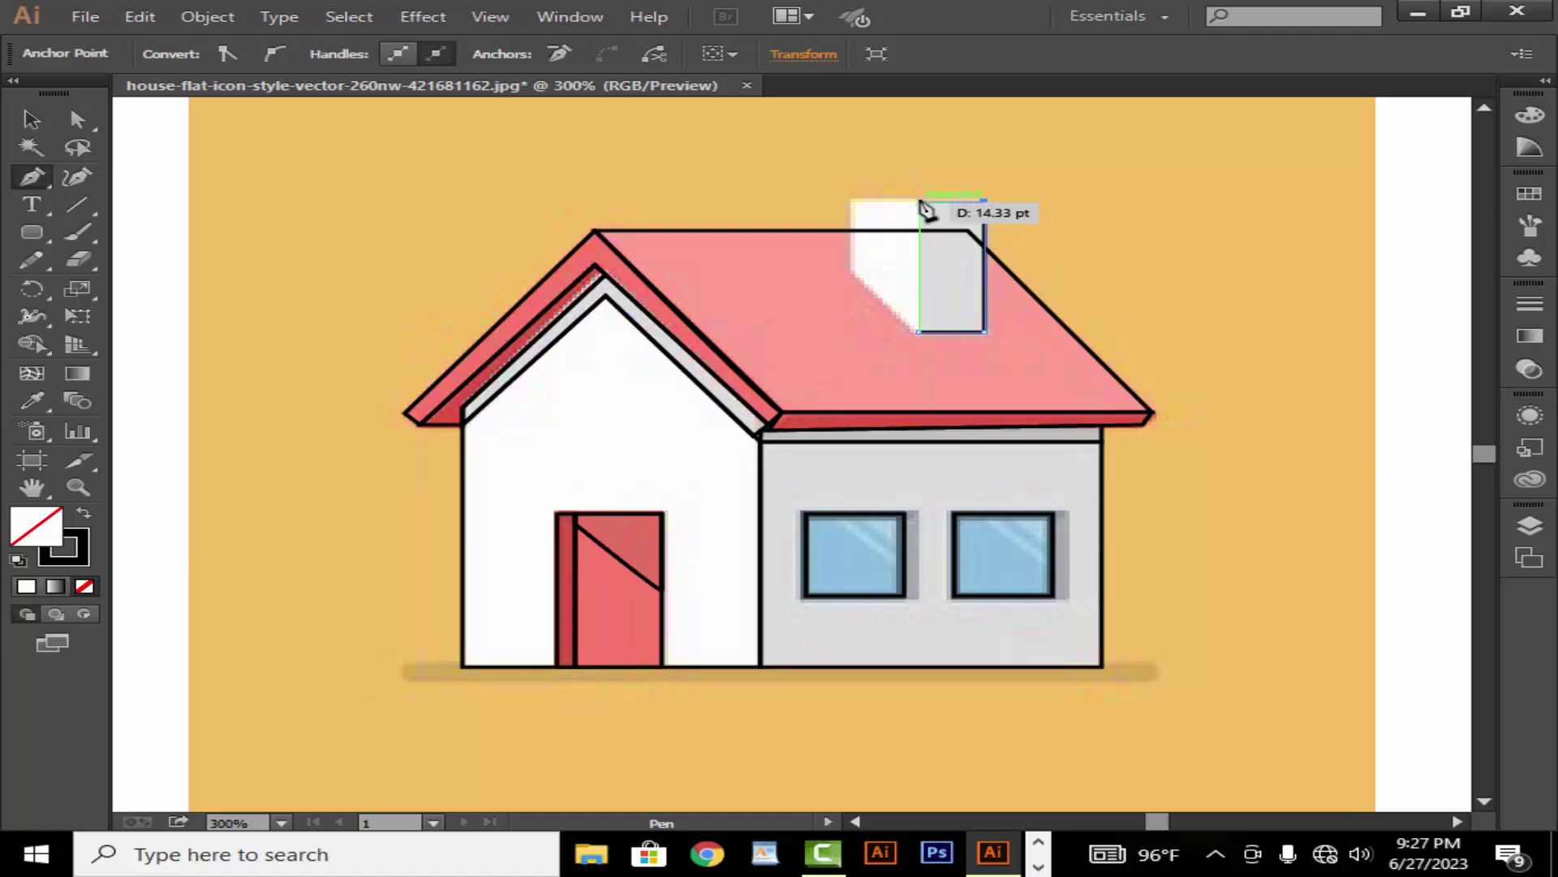
left_click(919, 202)
left_click(918, 331)
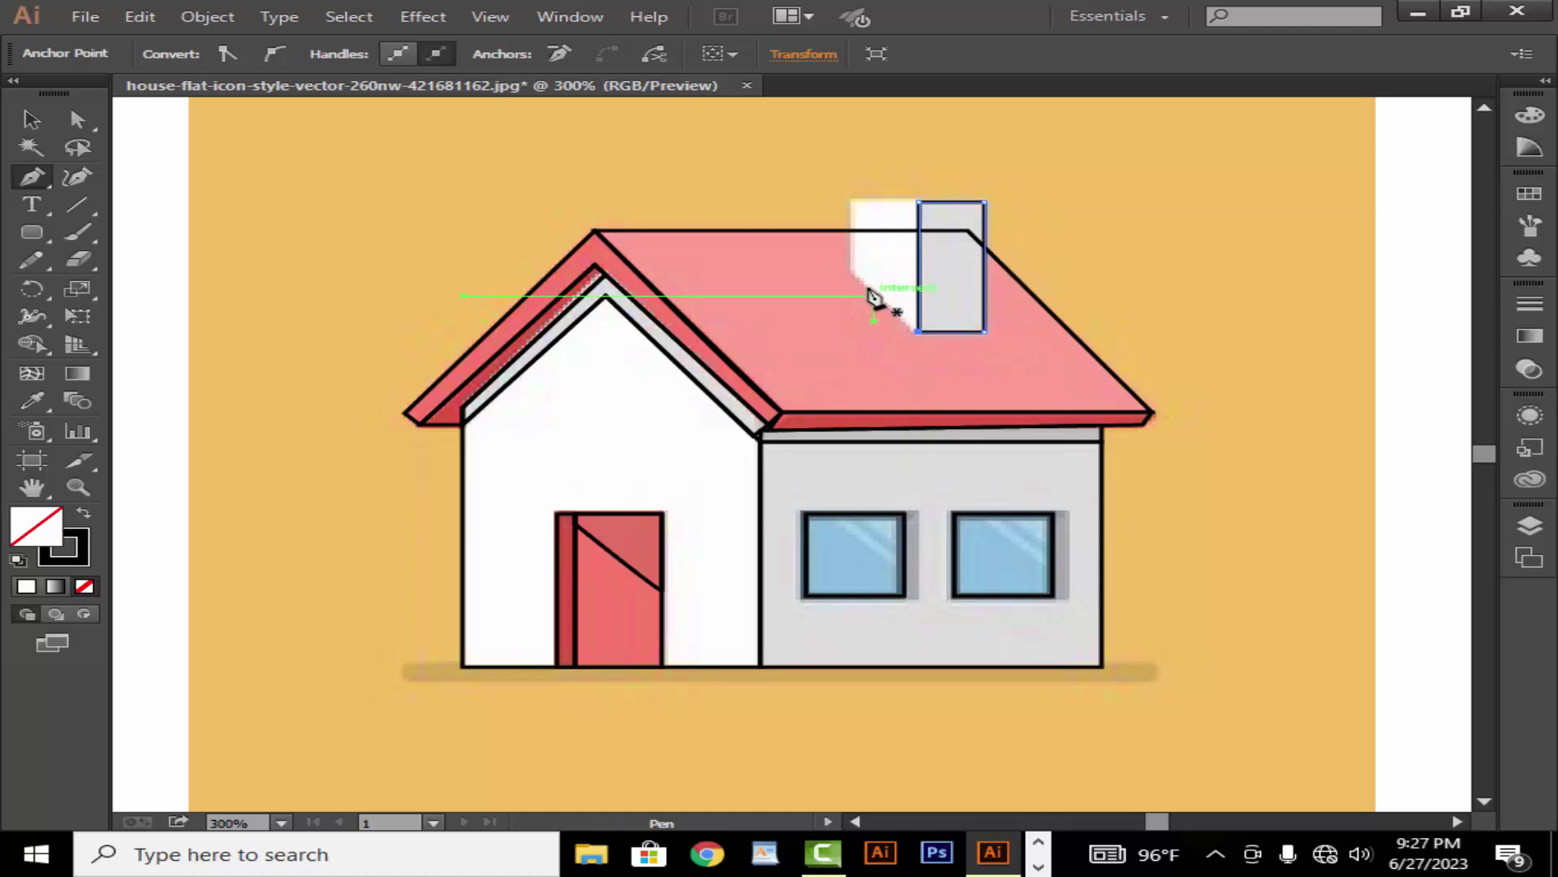
Outline the chimney's white slanted left part as a closed shape.
left_click(854, 270)
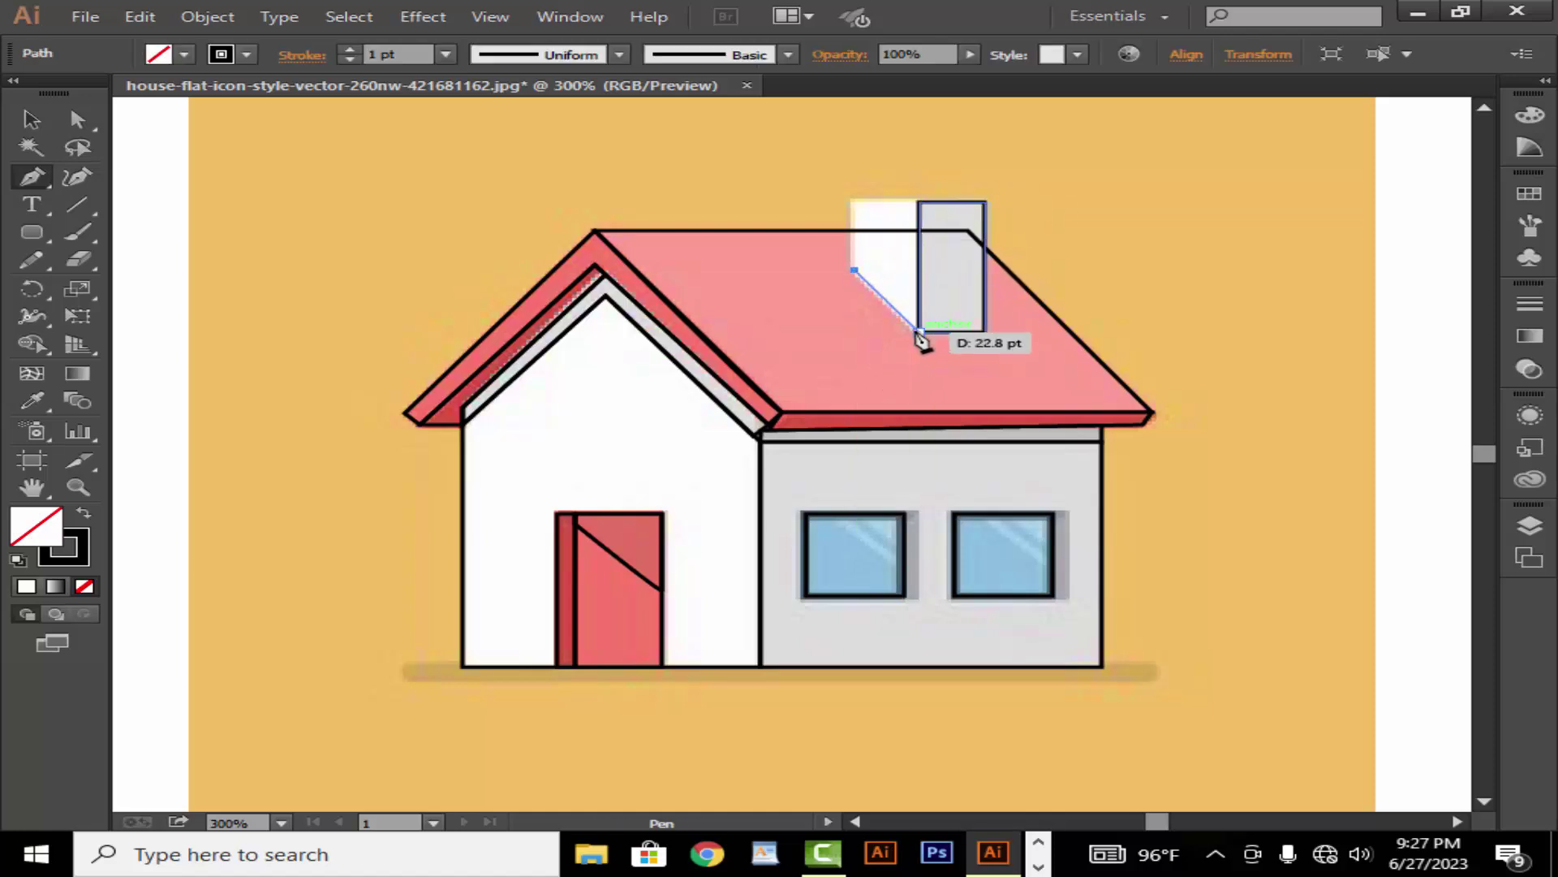
left_click(919, 331)
left_click(918, 202)
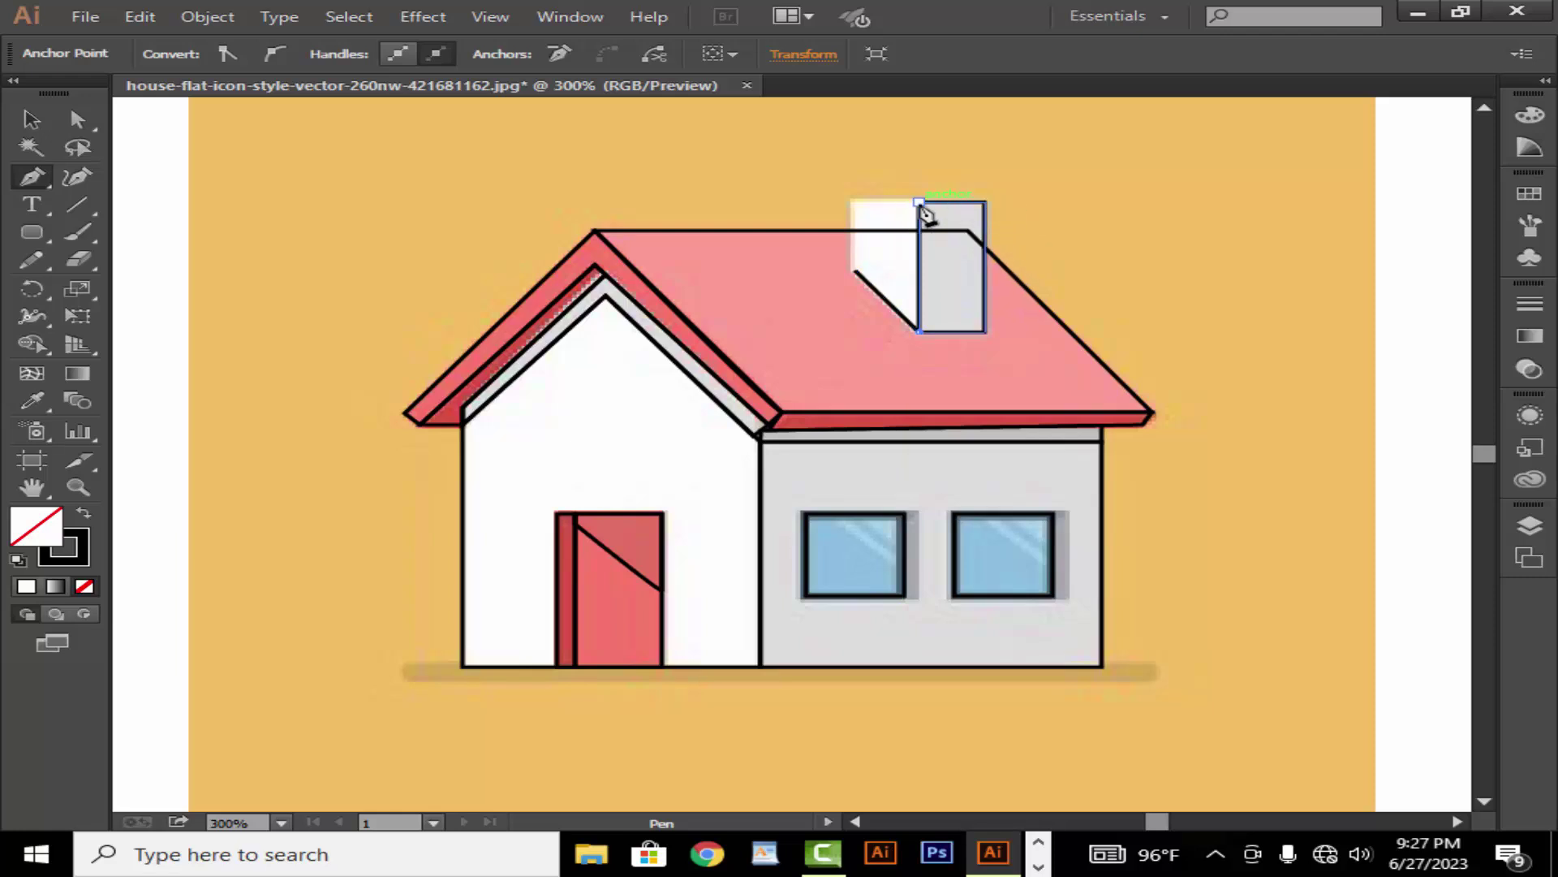
left_click(854, 202)
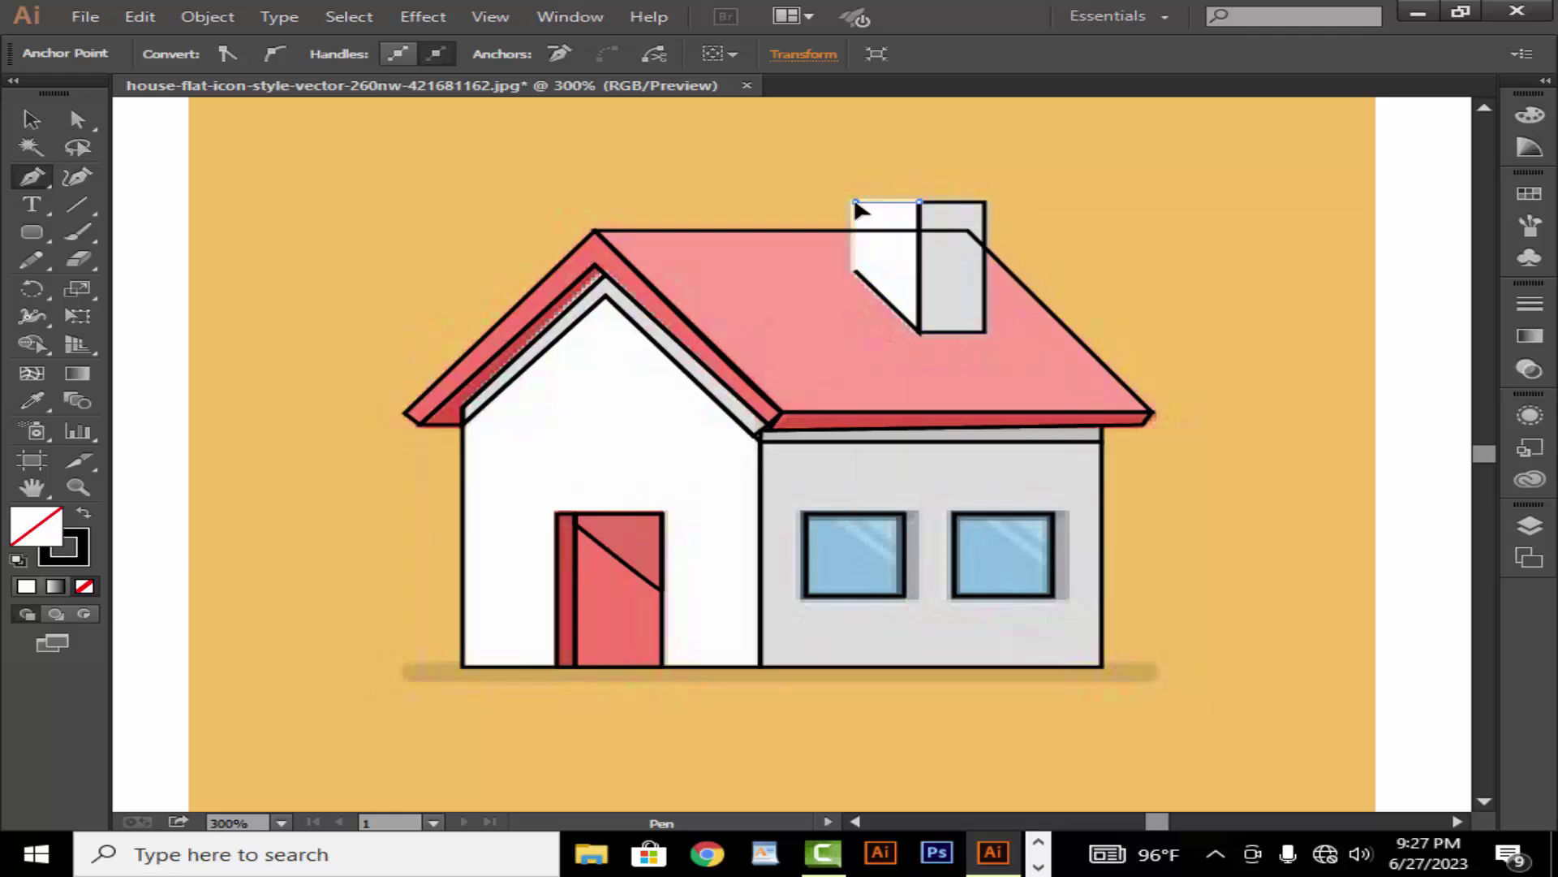
left_click(854, 270)
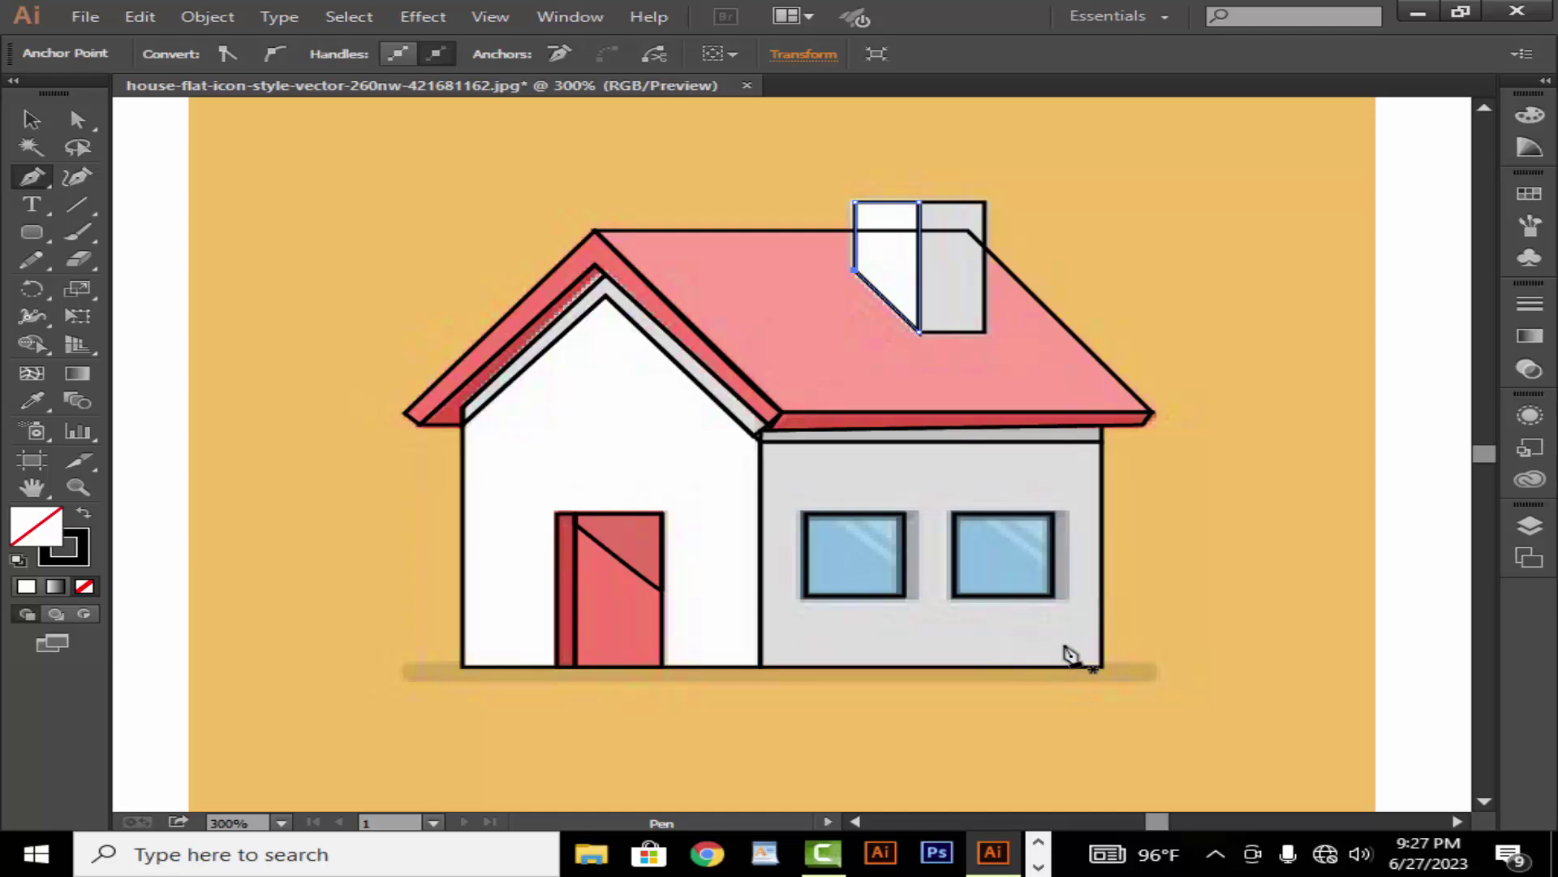
Outline the dark shadow strip along the right window's right edge.
left_click(1052, 597)
left_click(1073, 596)
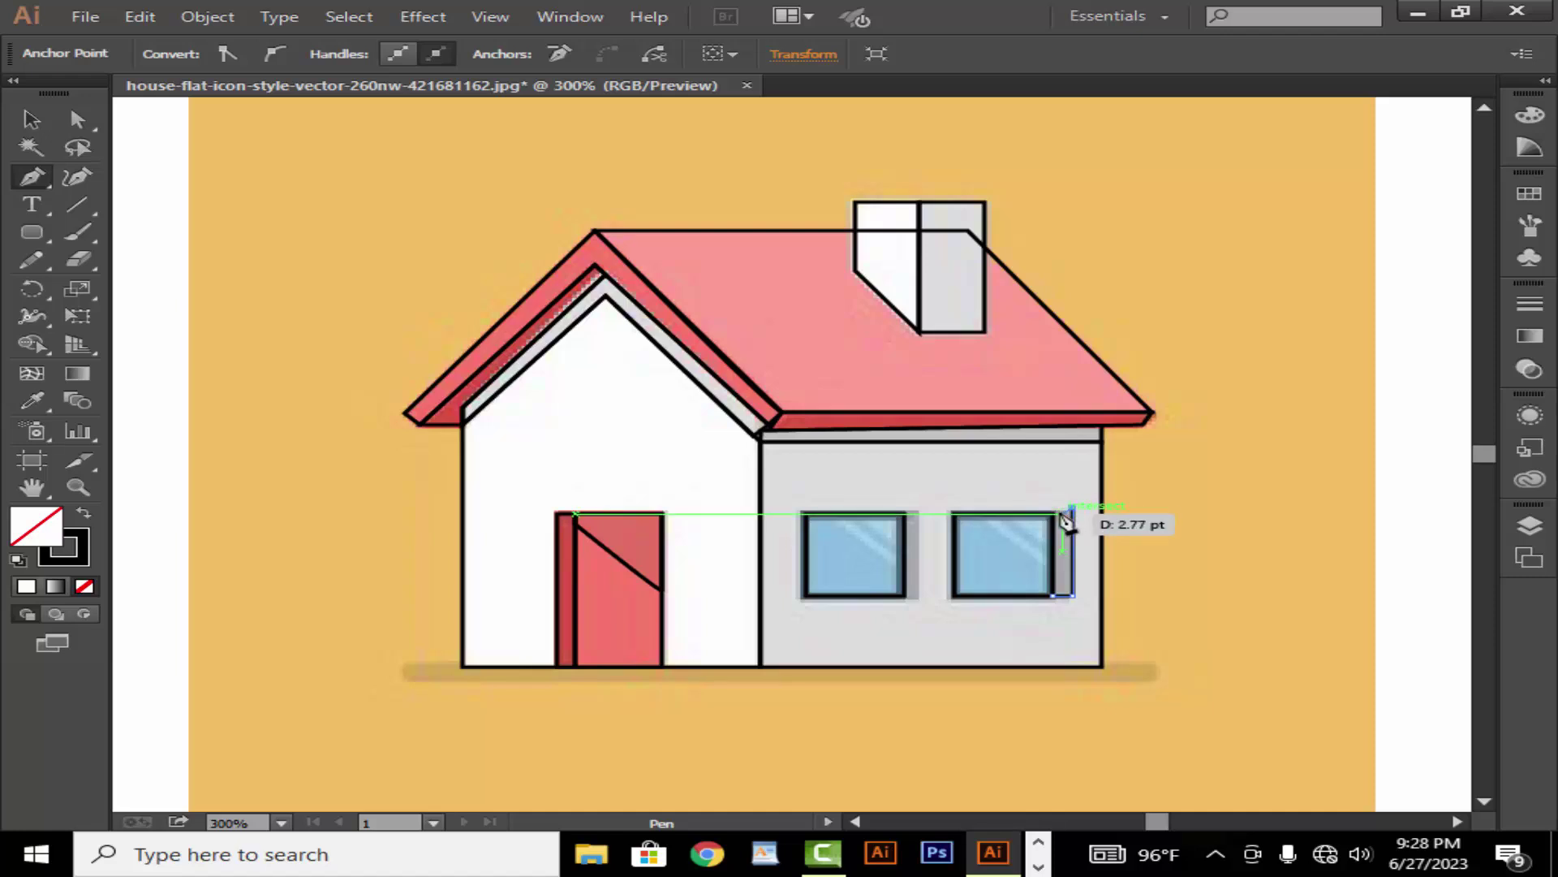
left_click(1072, 512)
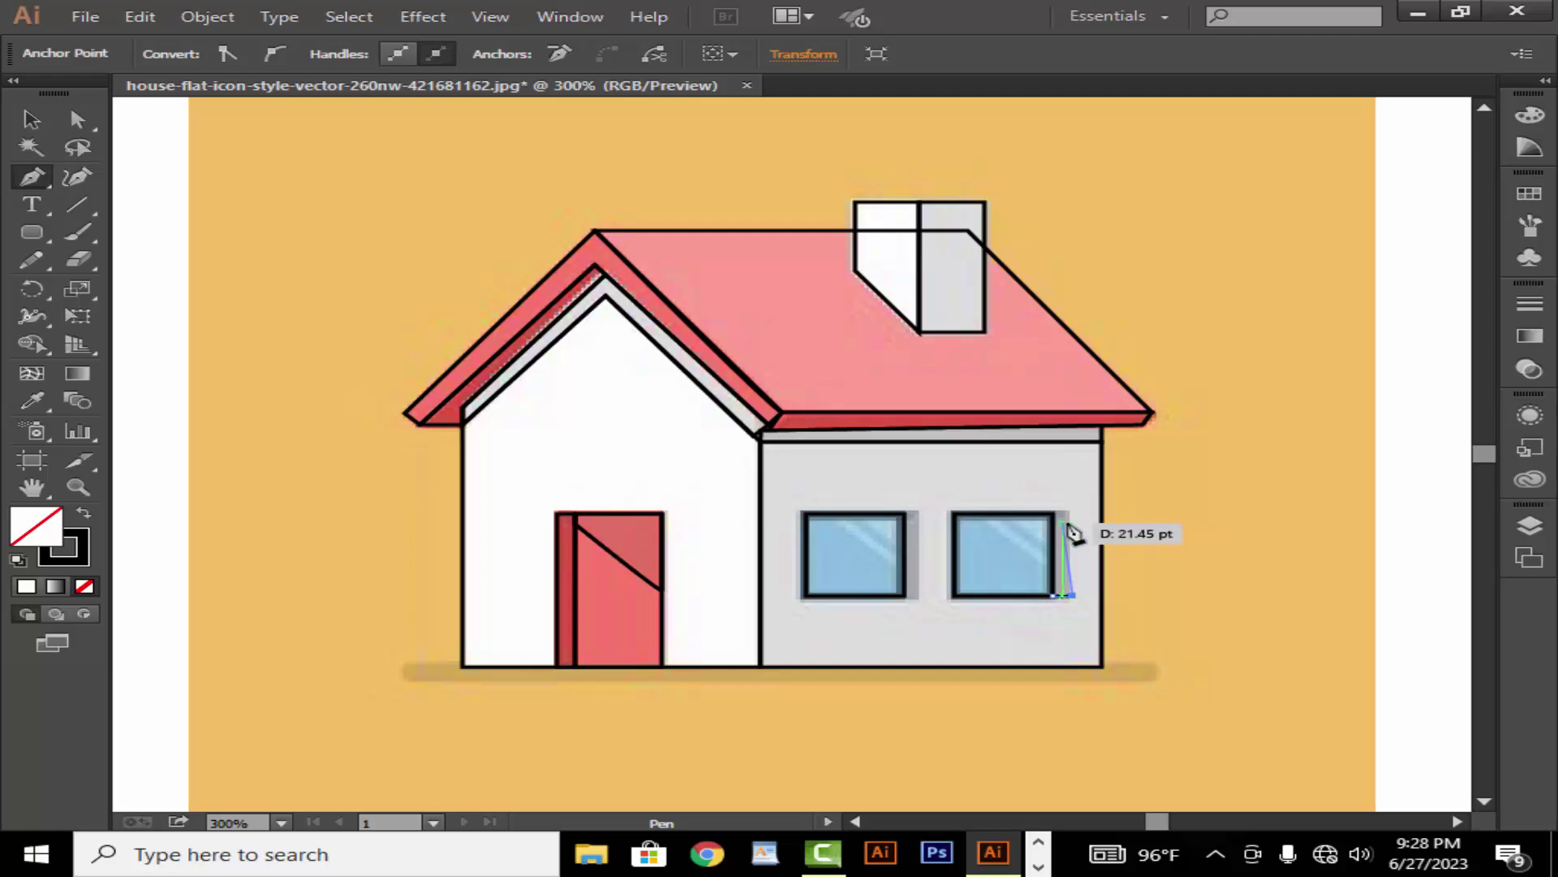
left_click(1052, 513)
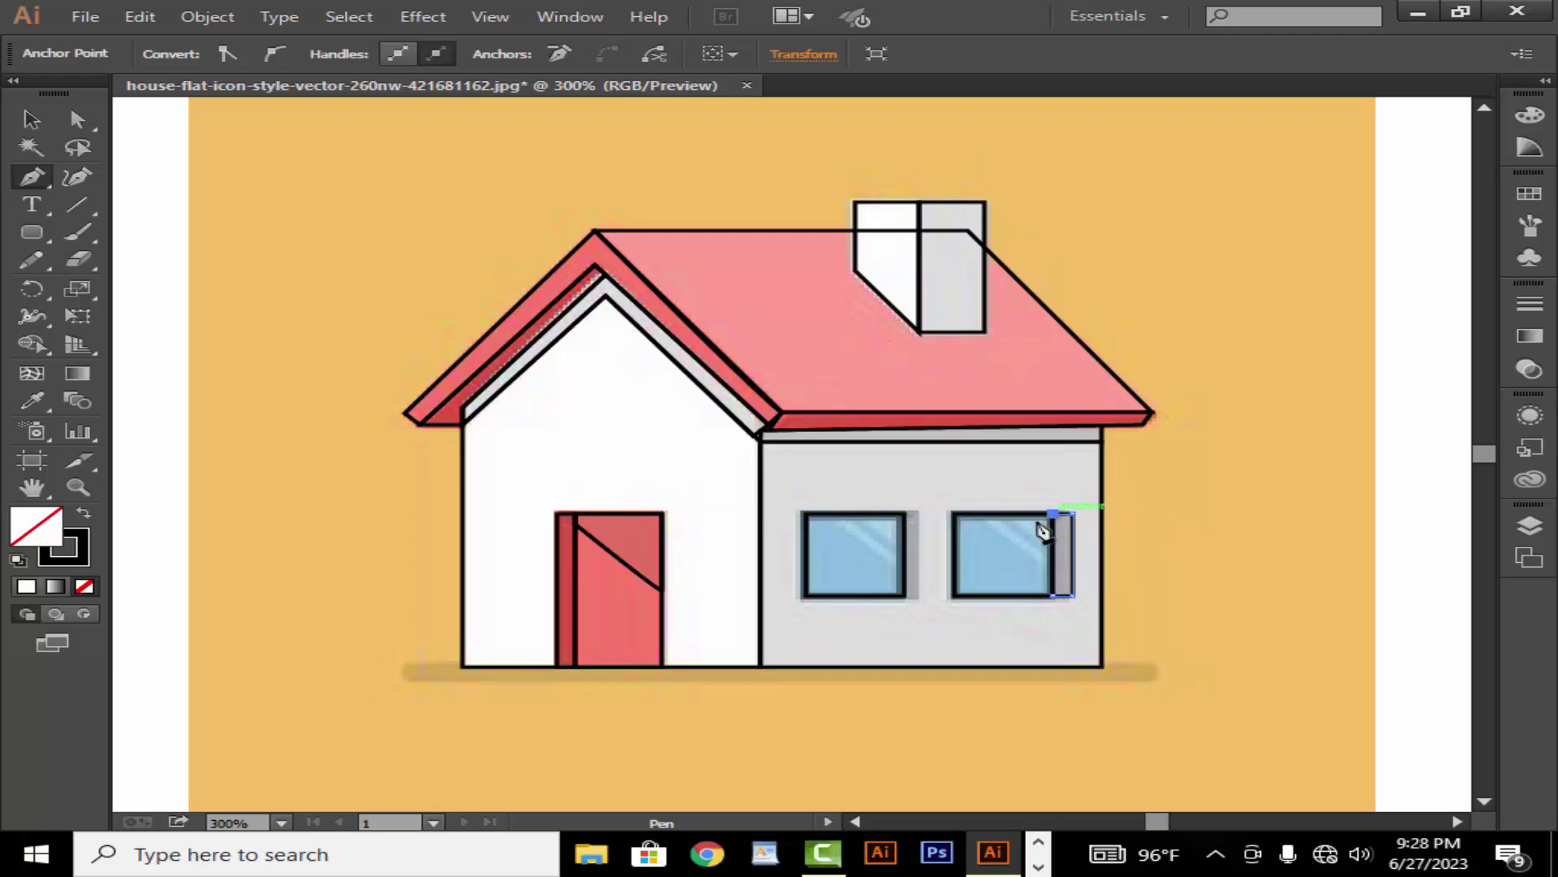
left_click(1052, 597)
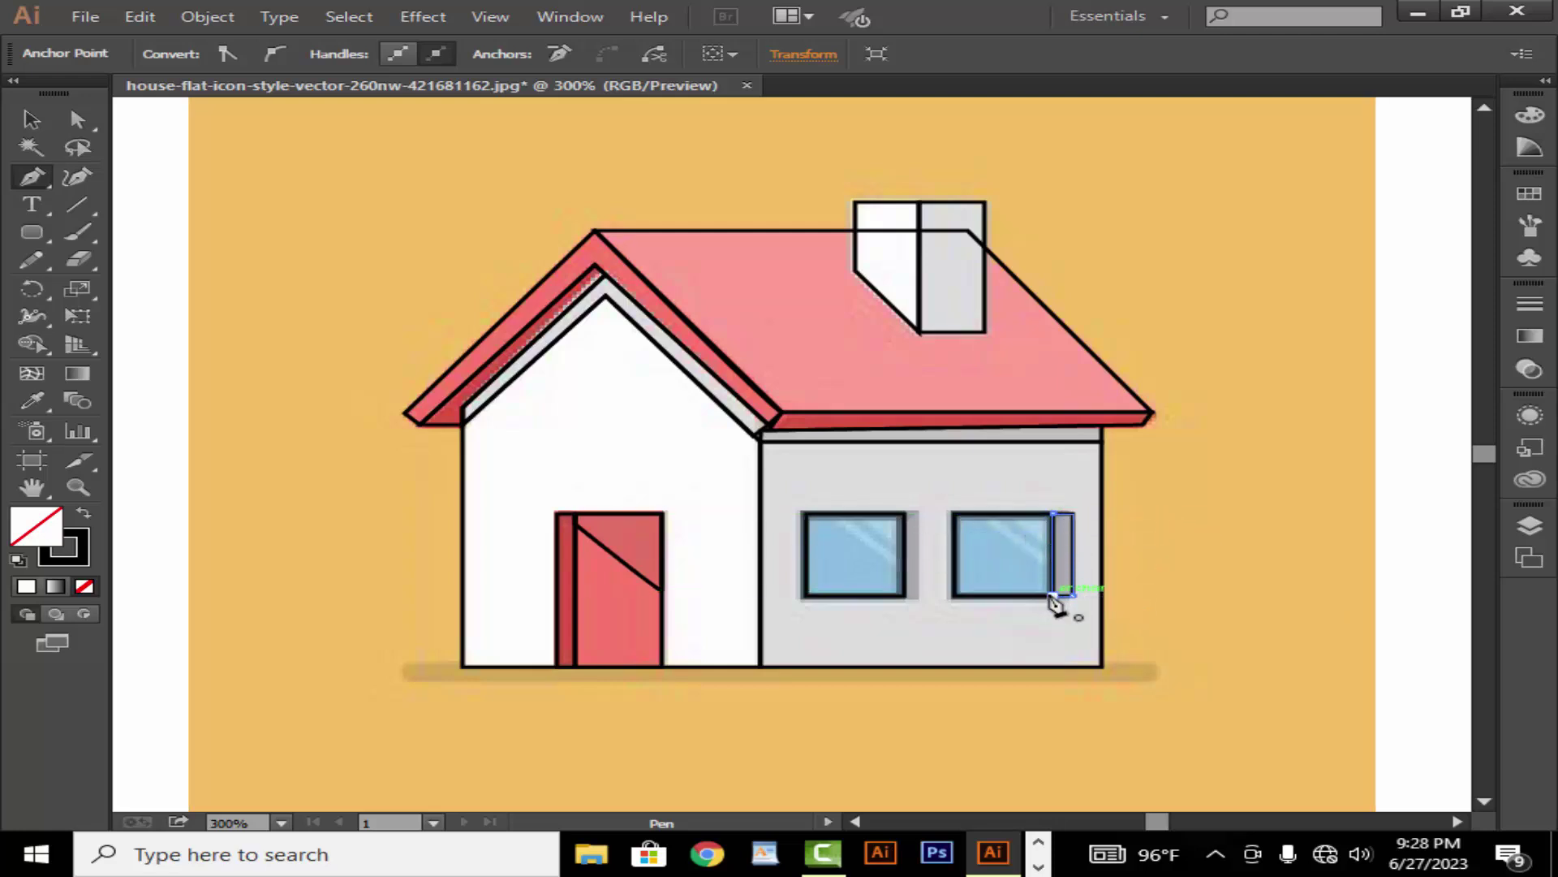
Outline the shadow strip beside the left window, then switch to the Selection tool.
left_click(911, 597)
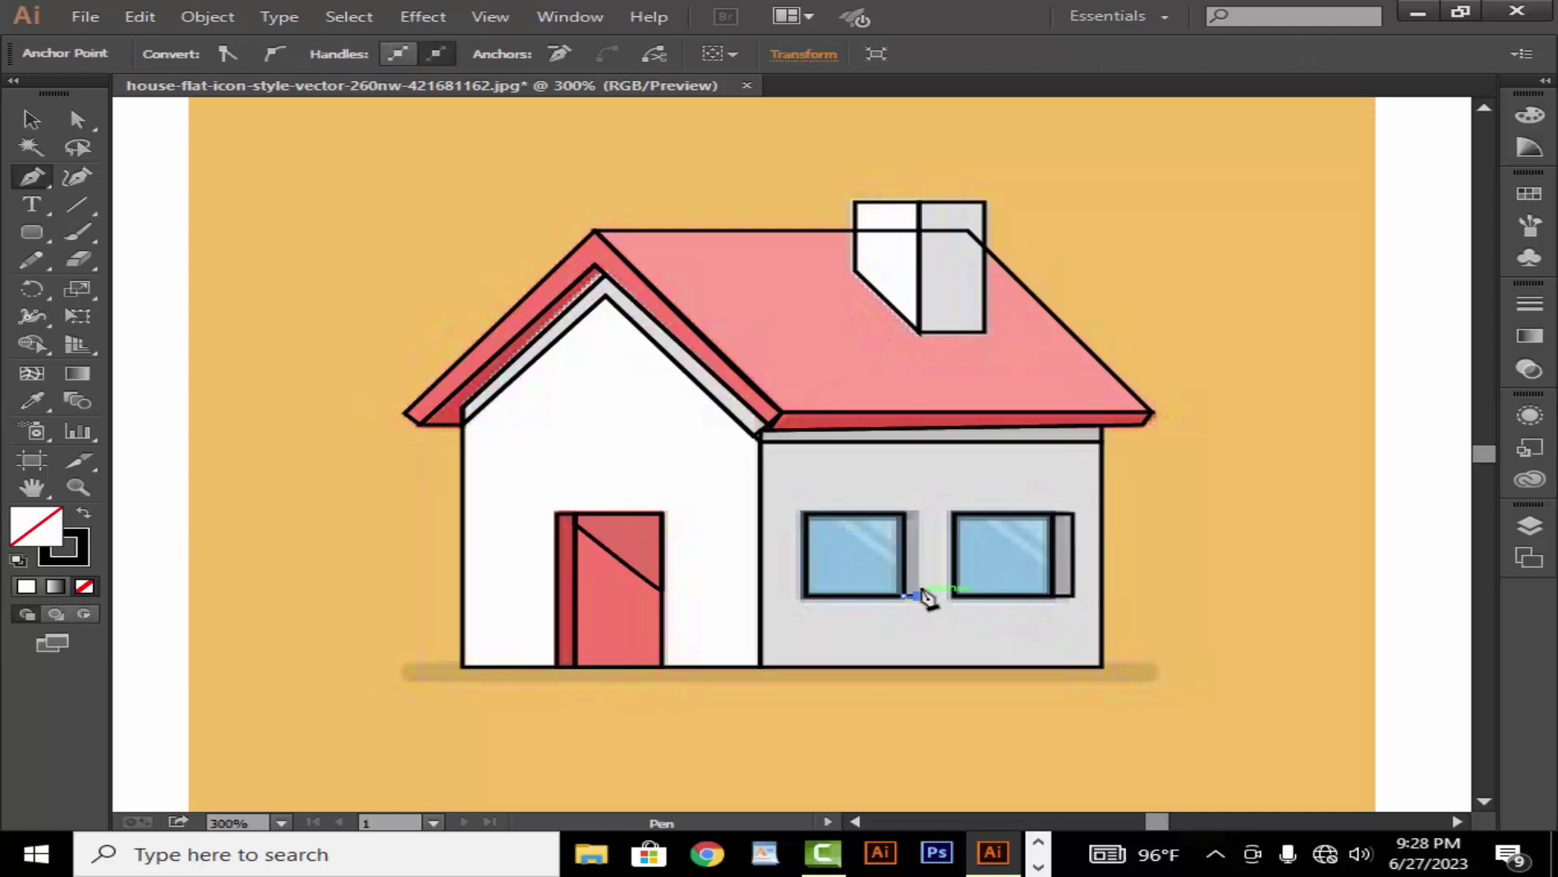
left_click(920, 513)
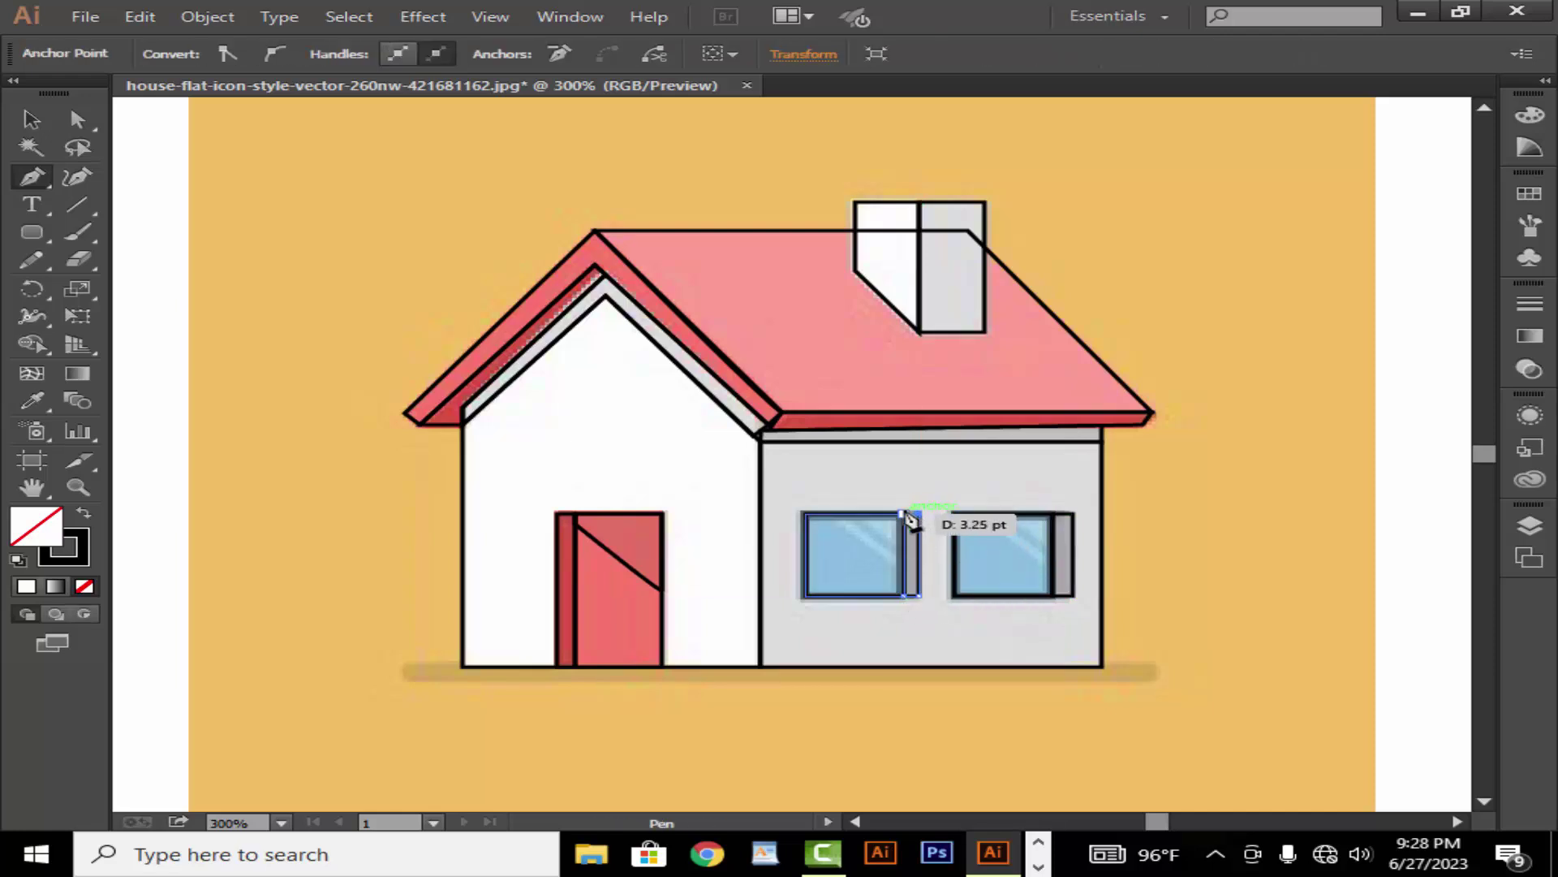
left_click(905, 595)
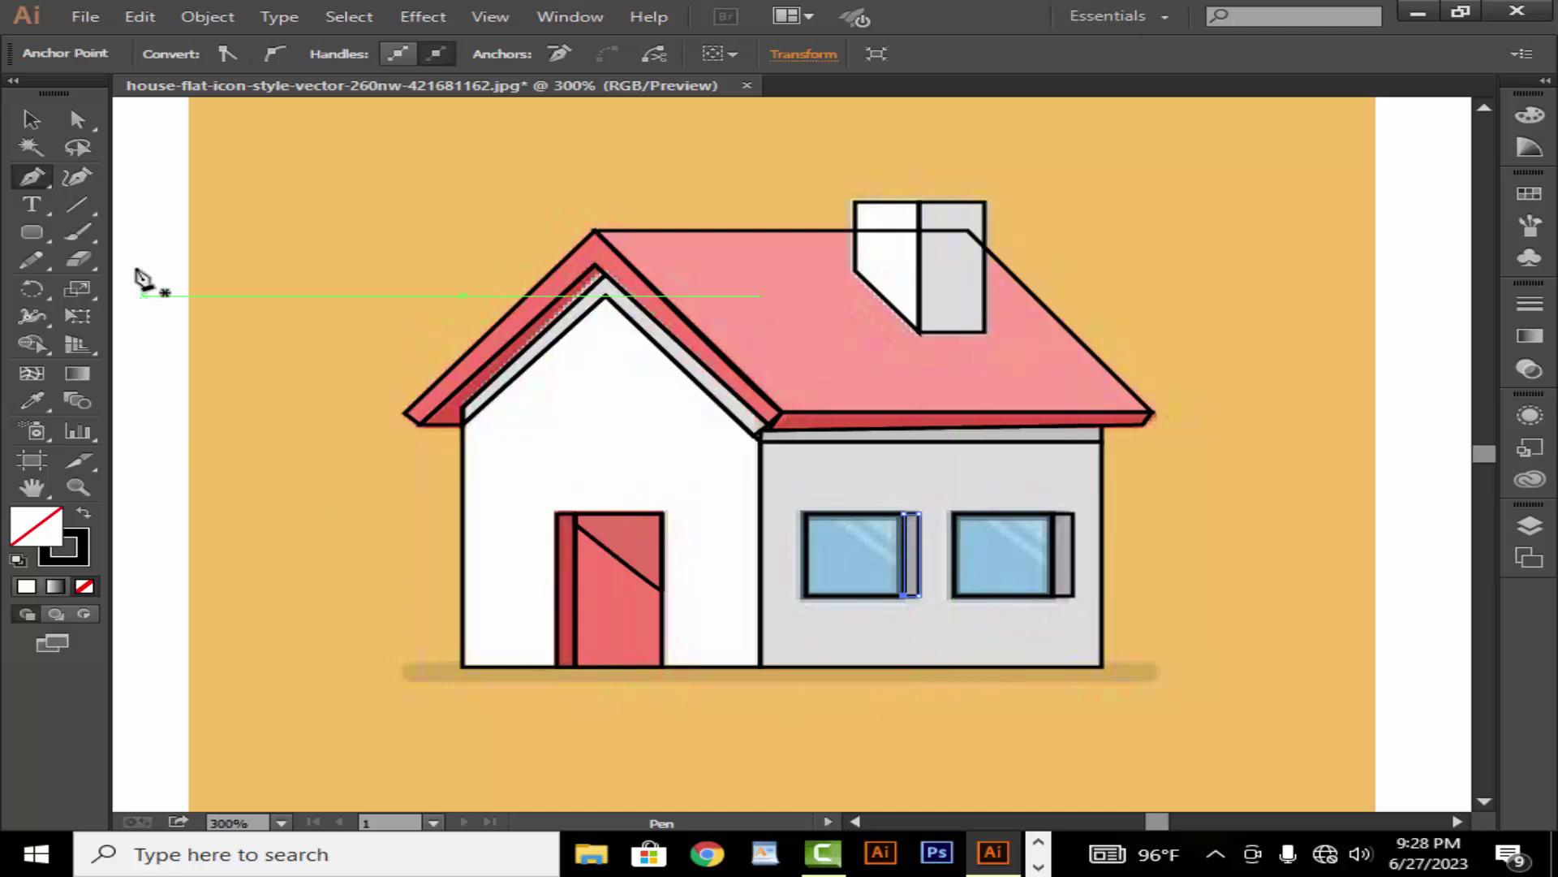
left_click(31, 119)
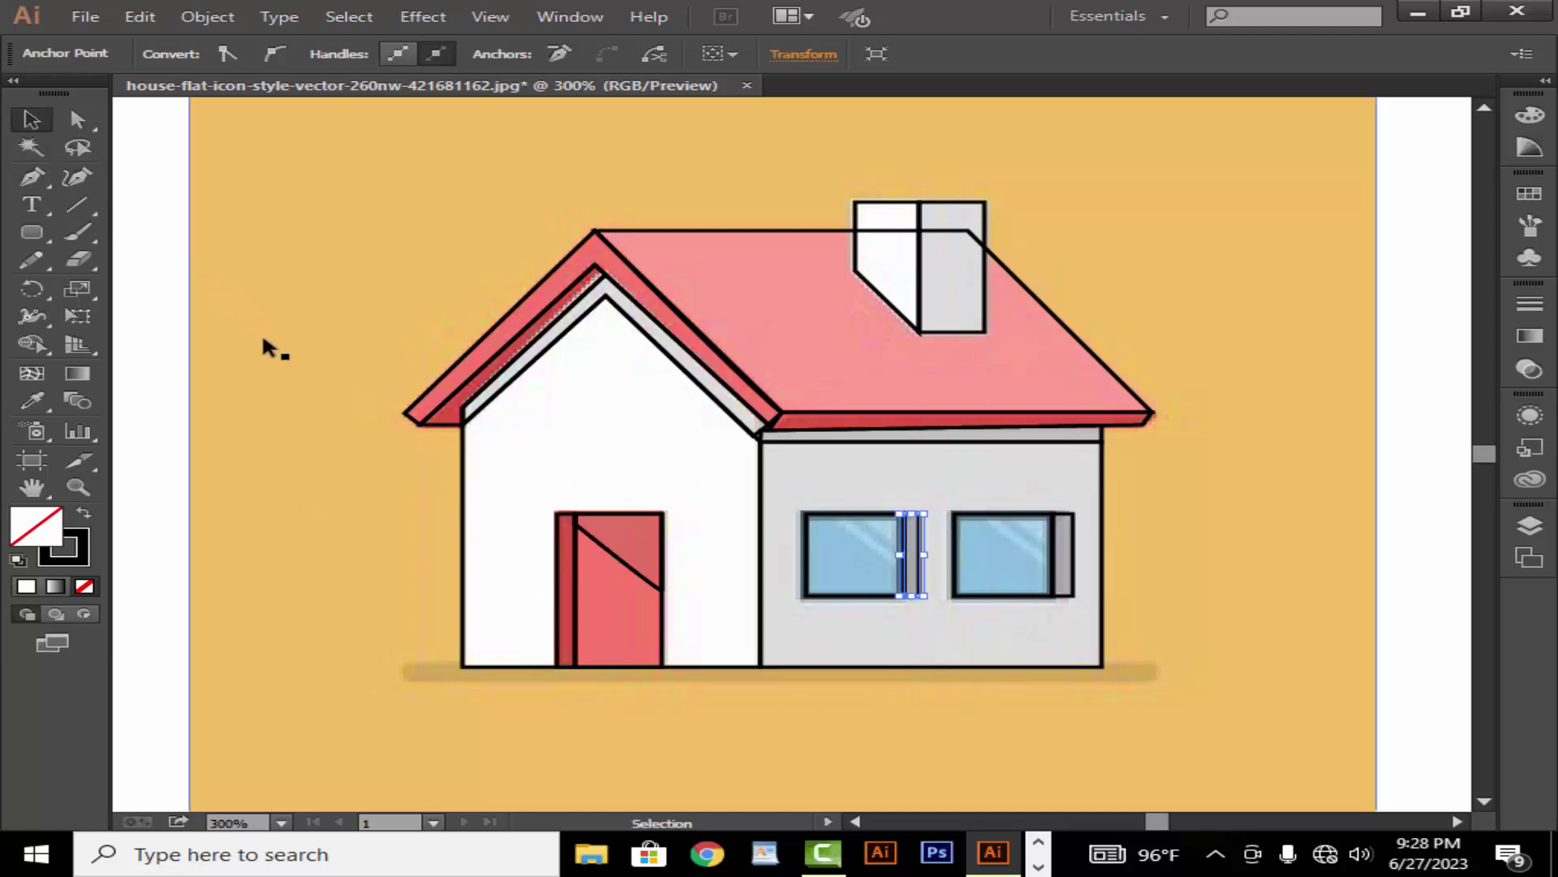
Select the reference photo and zoom out to 150% to see the whole artwork.
left_click(273, 350)
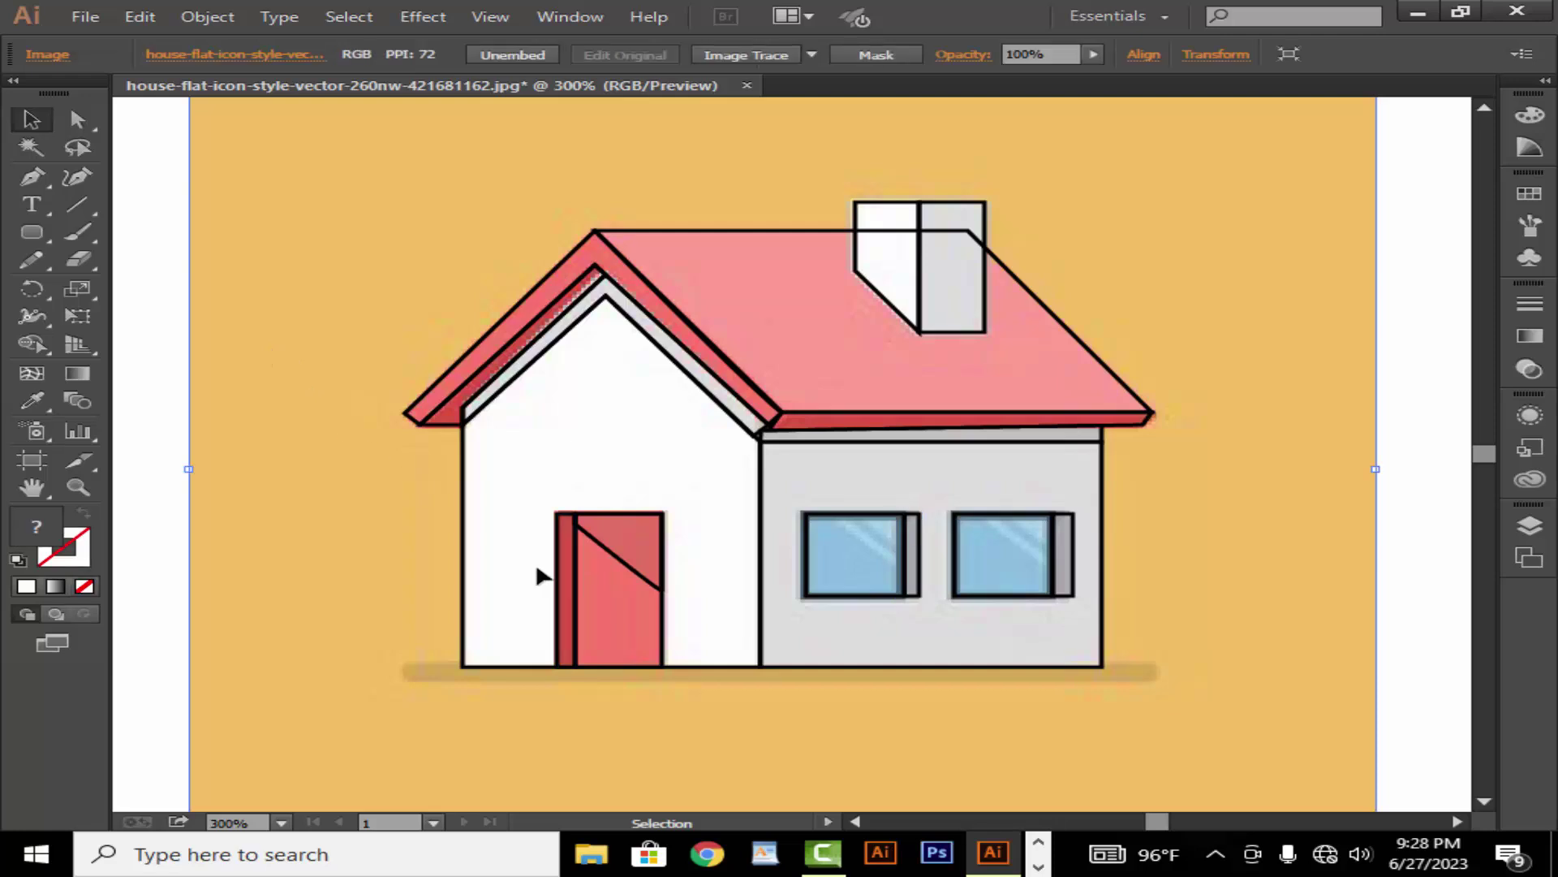
key("z")
left_click(634, 568, "alt")
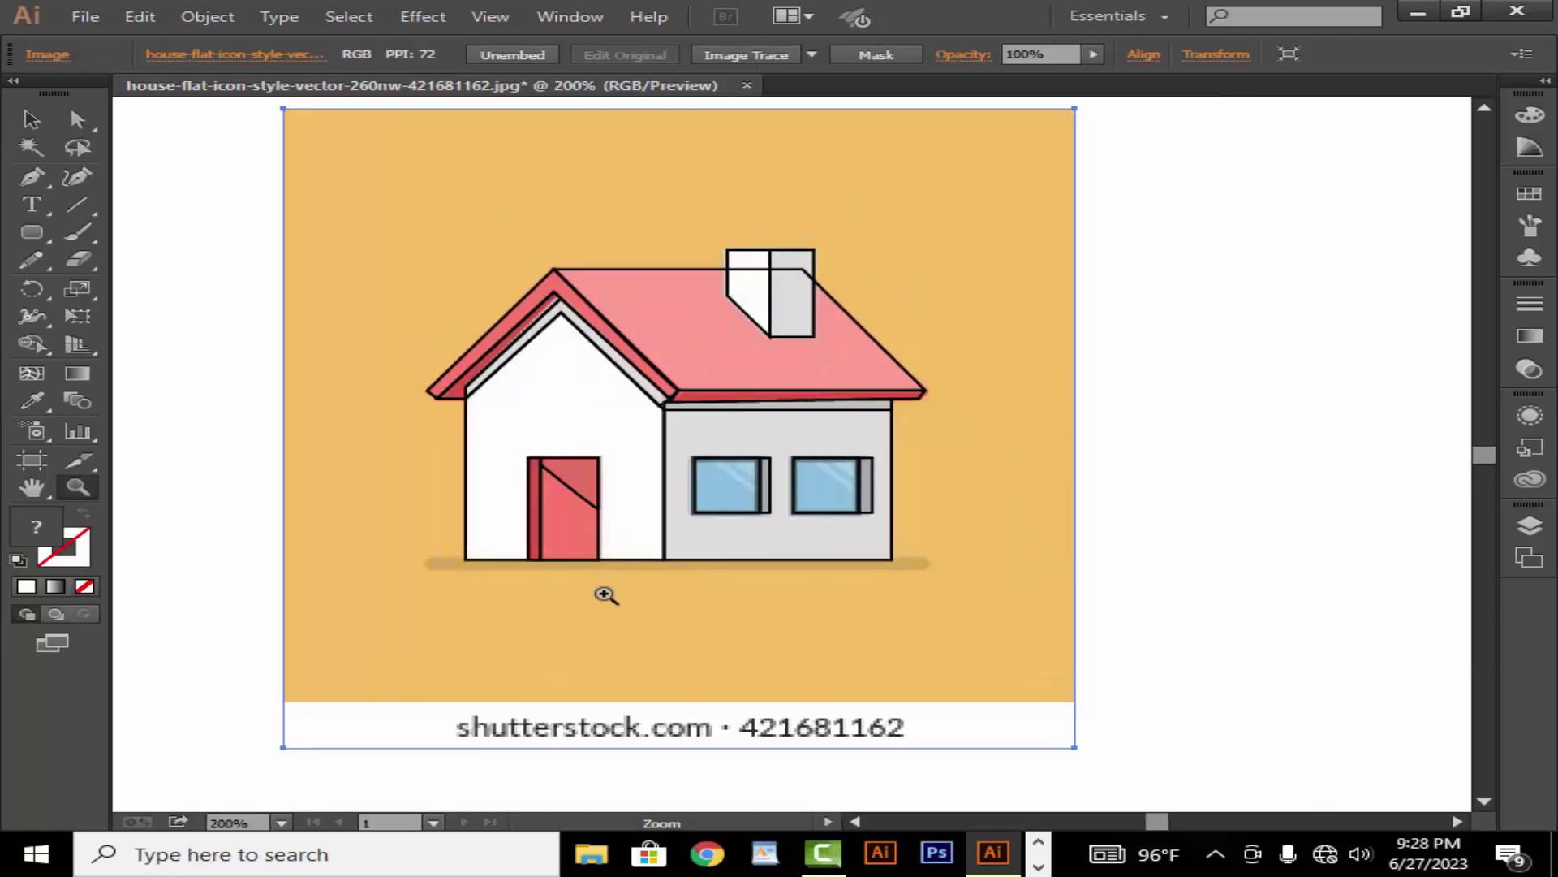
left_click(605, 595, "alt")
left_click_drag(611, 587, 699, 650)
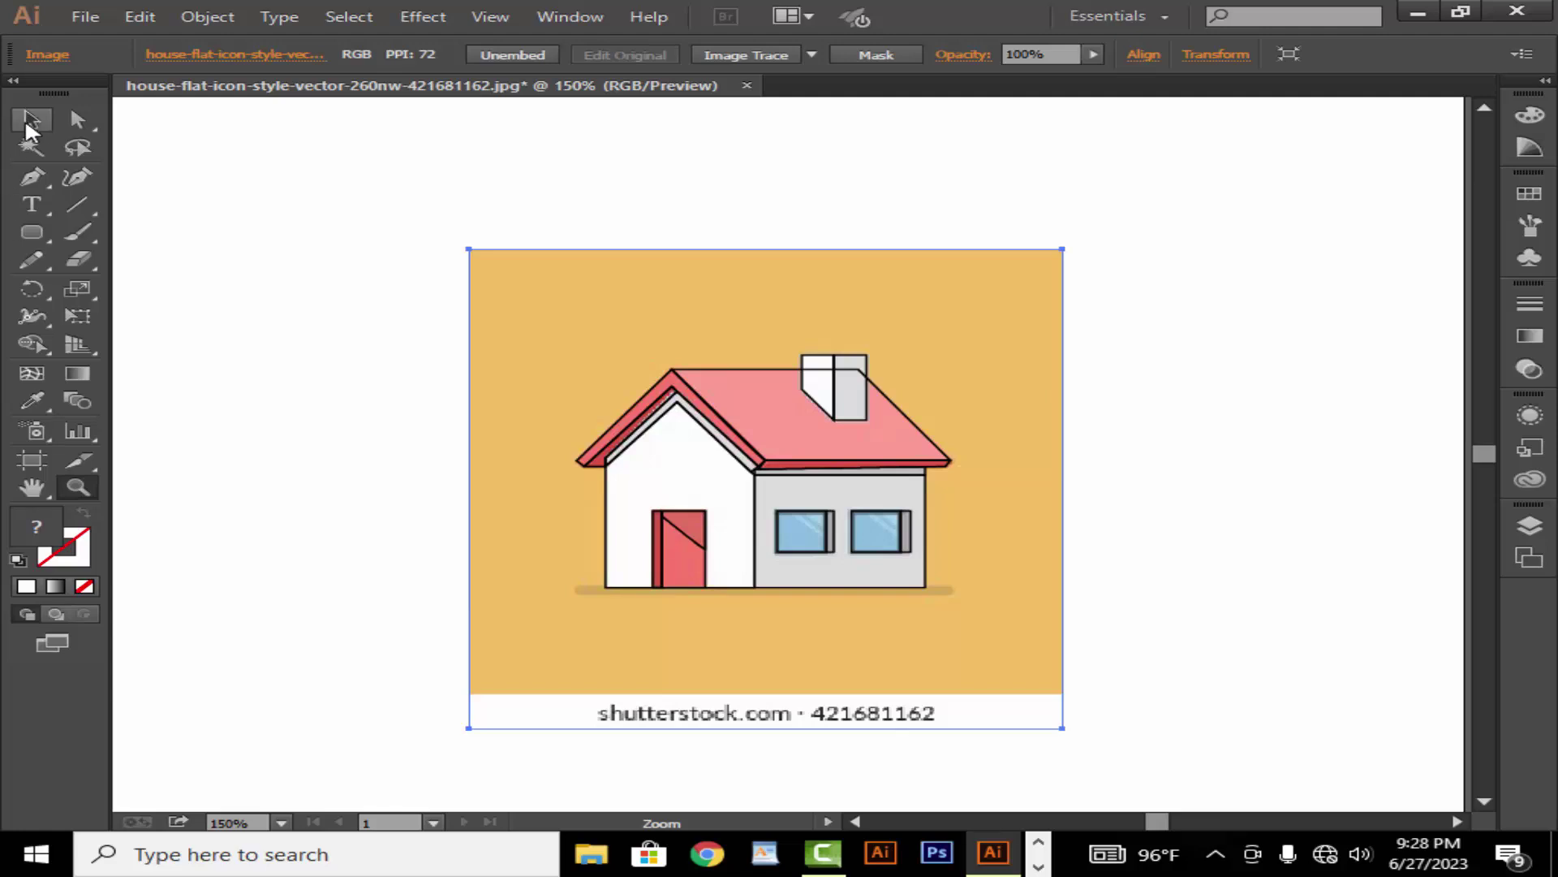
Move the reference photo off the traced outlines and scale it down to their right.
left_click(30, 122)
left_click_drag(1048, 518, 680, 558)
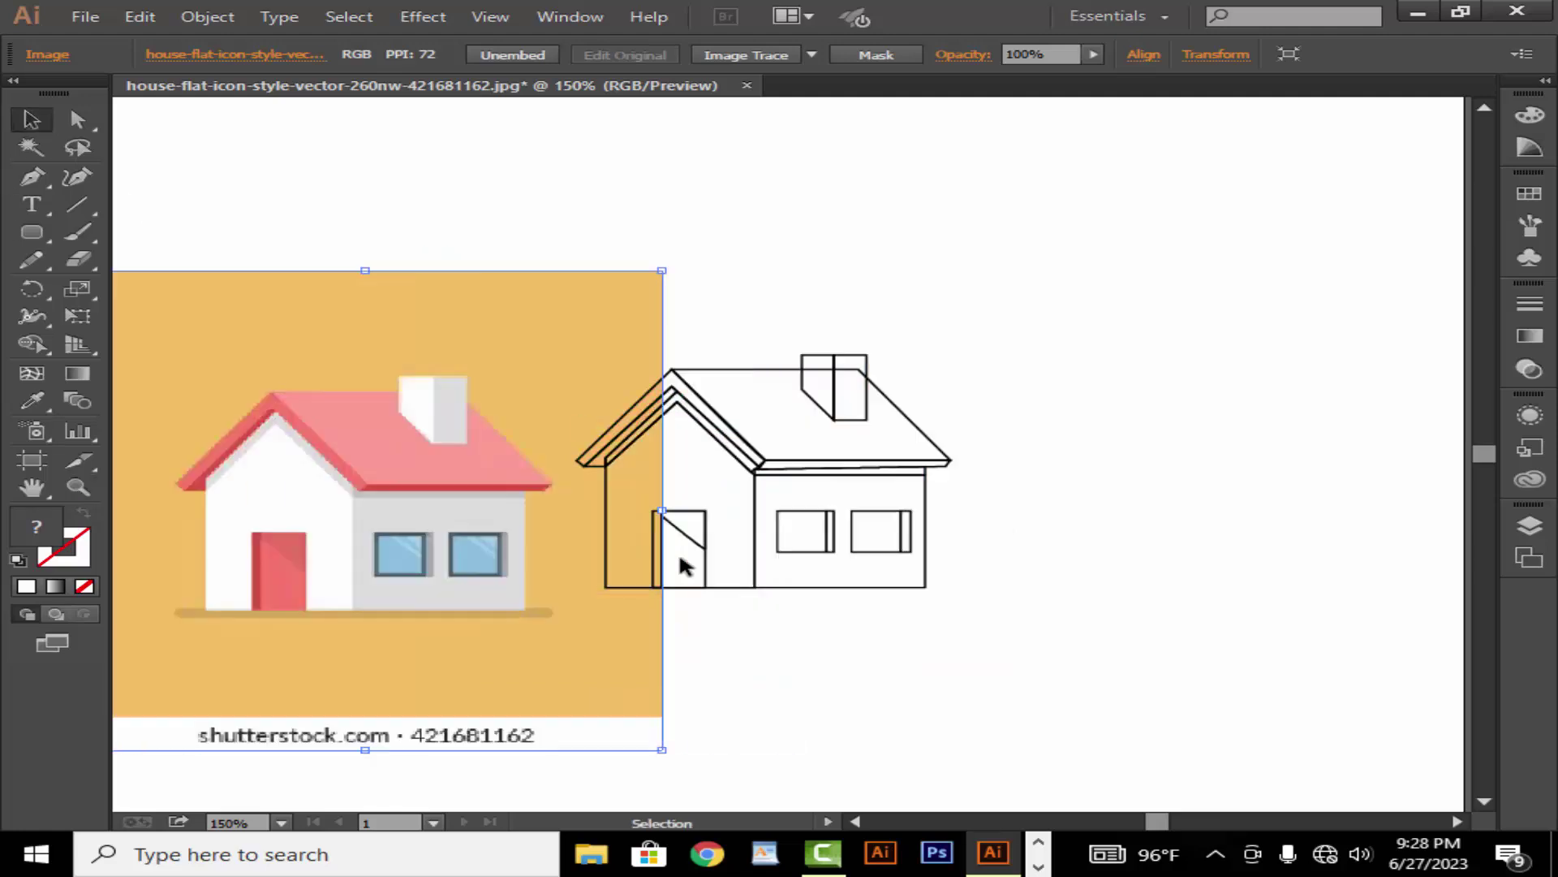
left_click_drag(441, 598, 452, 569)
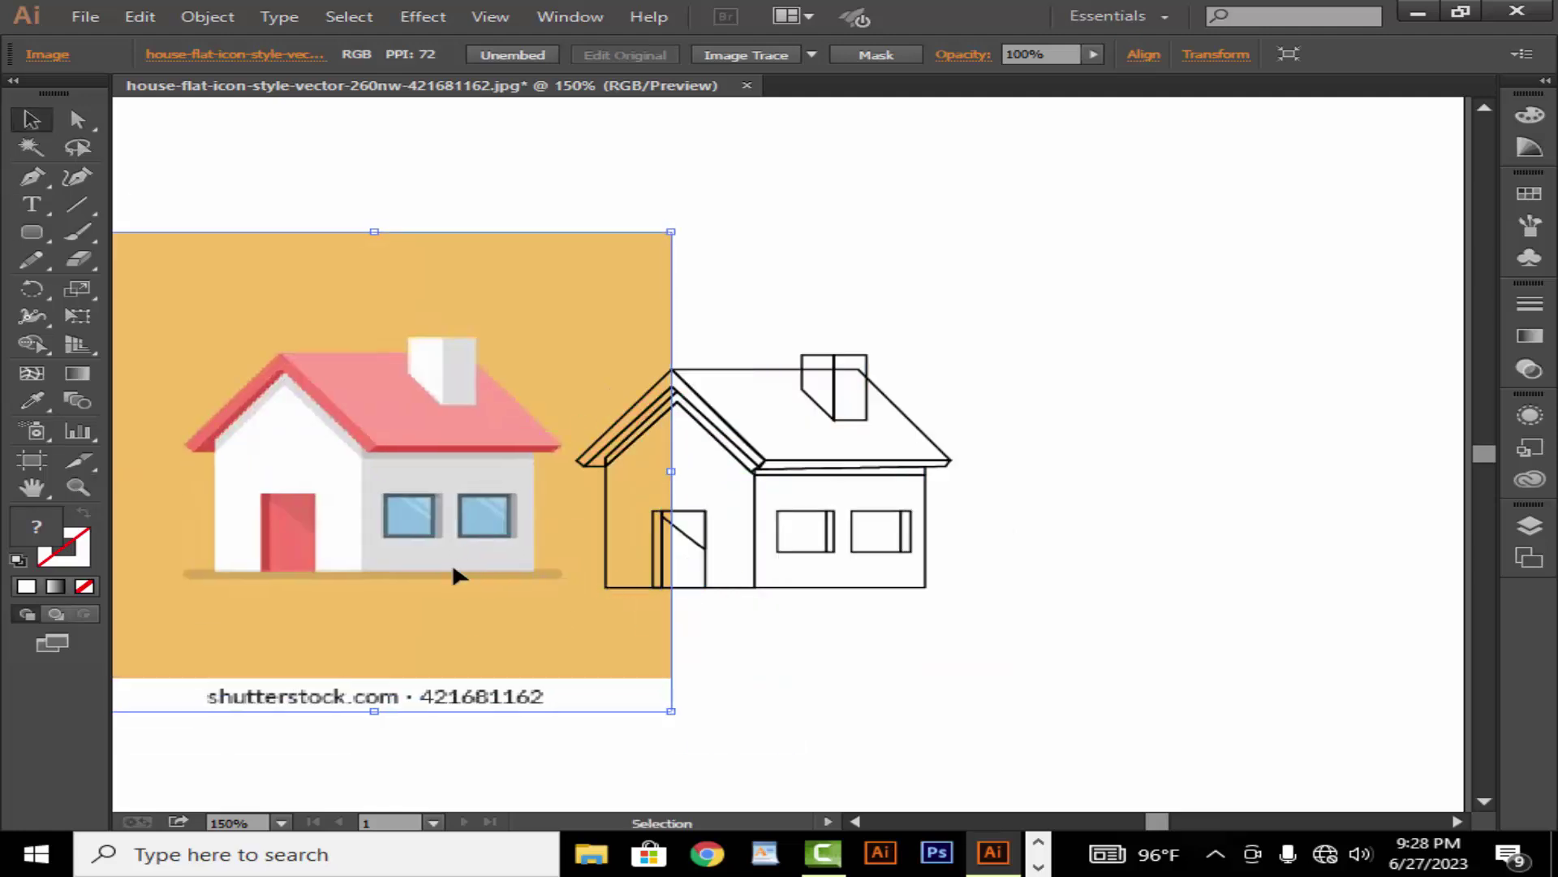
left_click_drag(569, 647, 510, 647)
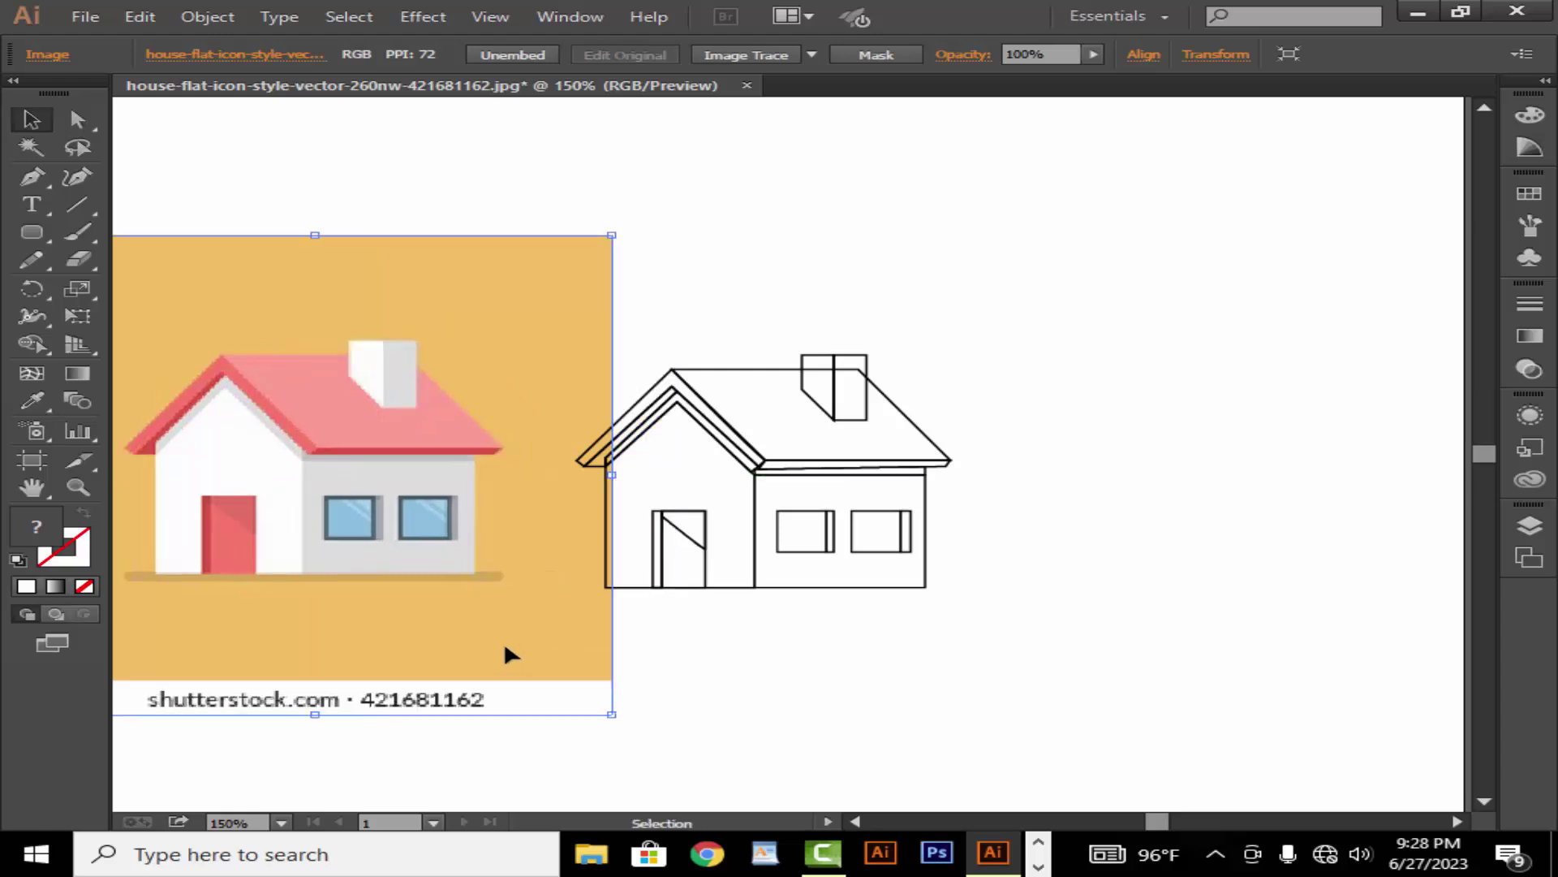
mouse_move(613, 715)
left_mouse_down()
mouse_move(565, 676)
mouse_move(1362, 578)
left_mouse_up()
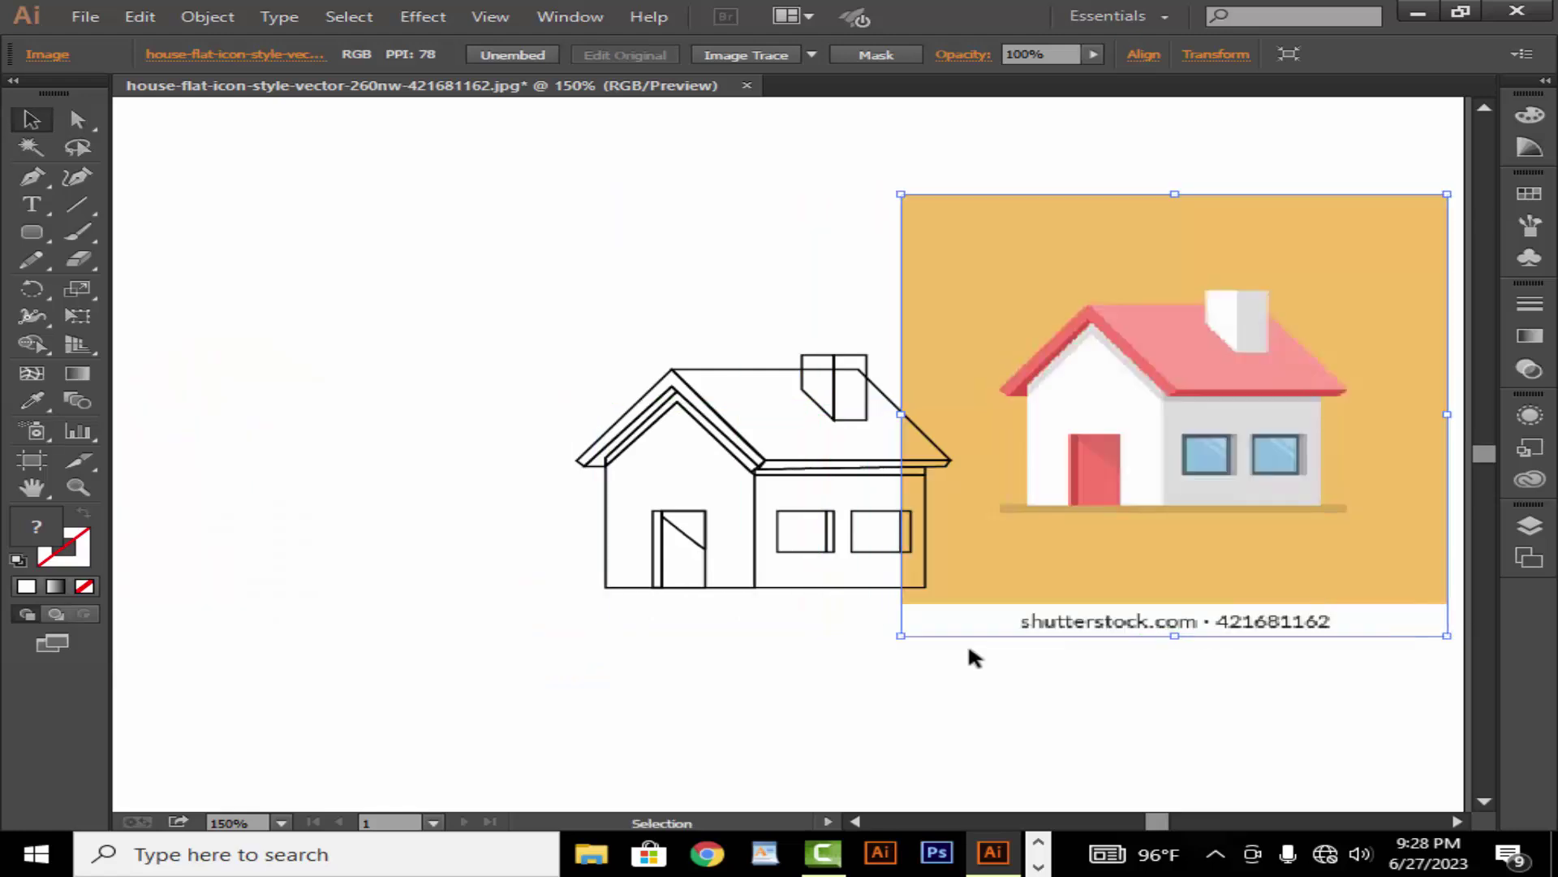
left_click_drag(901, 635, 992, 587)
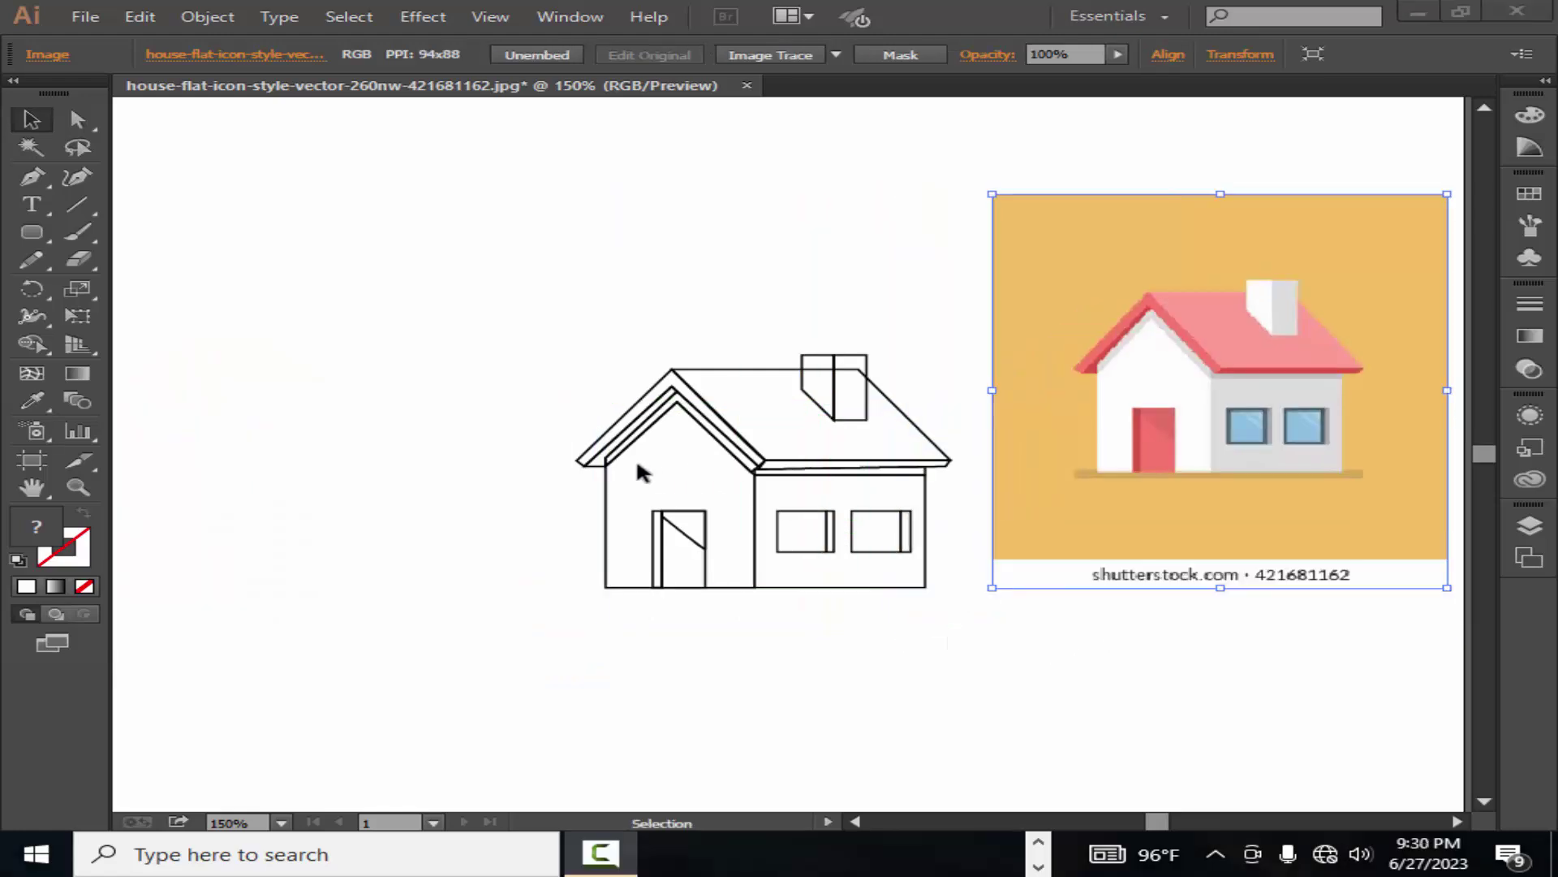
Colour the left roof edge piece with the reference photo's roof red.
left_click(586, 448)
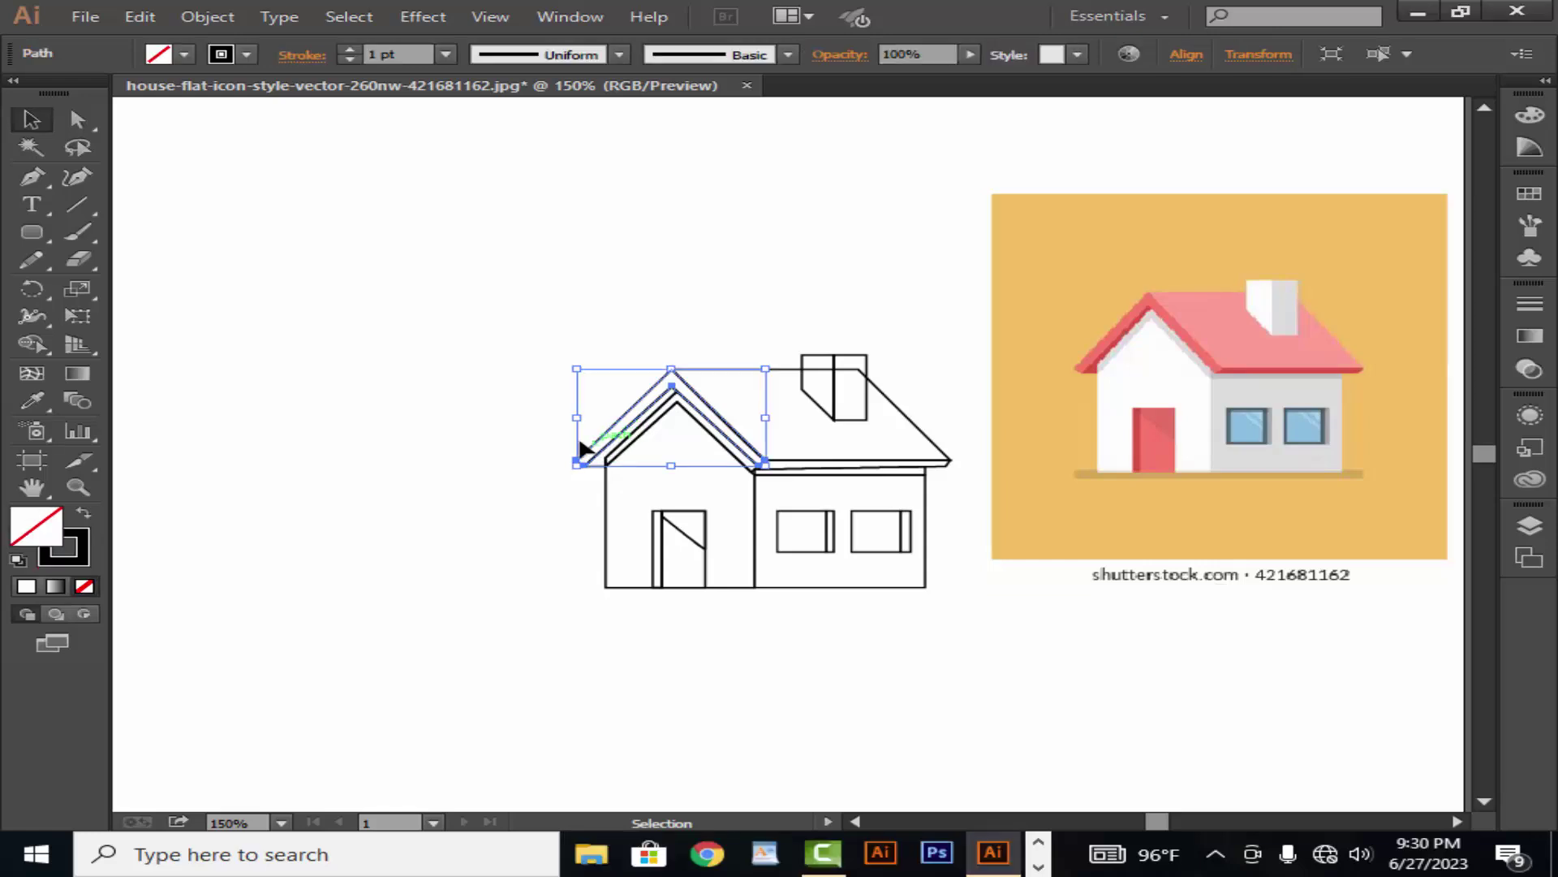
left_click(25, 398)
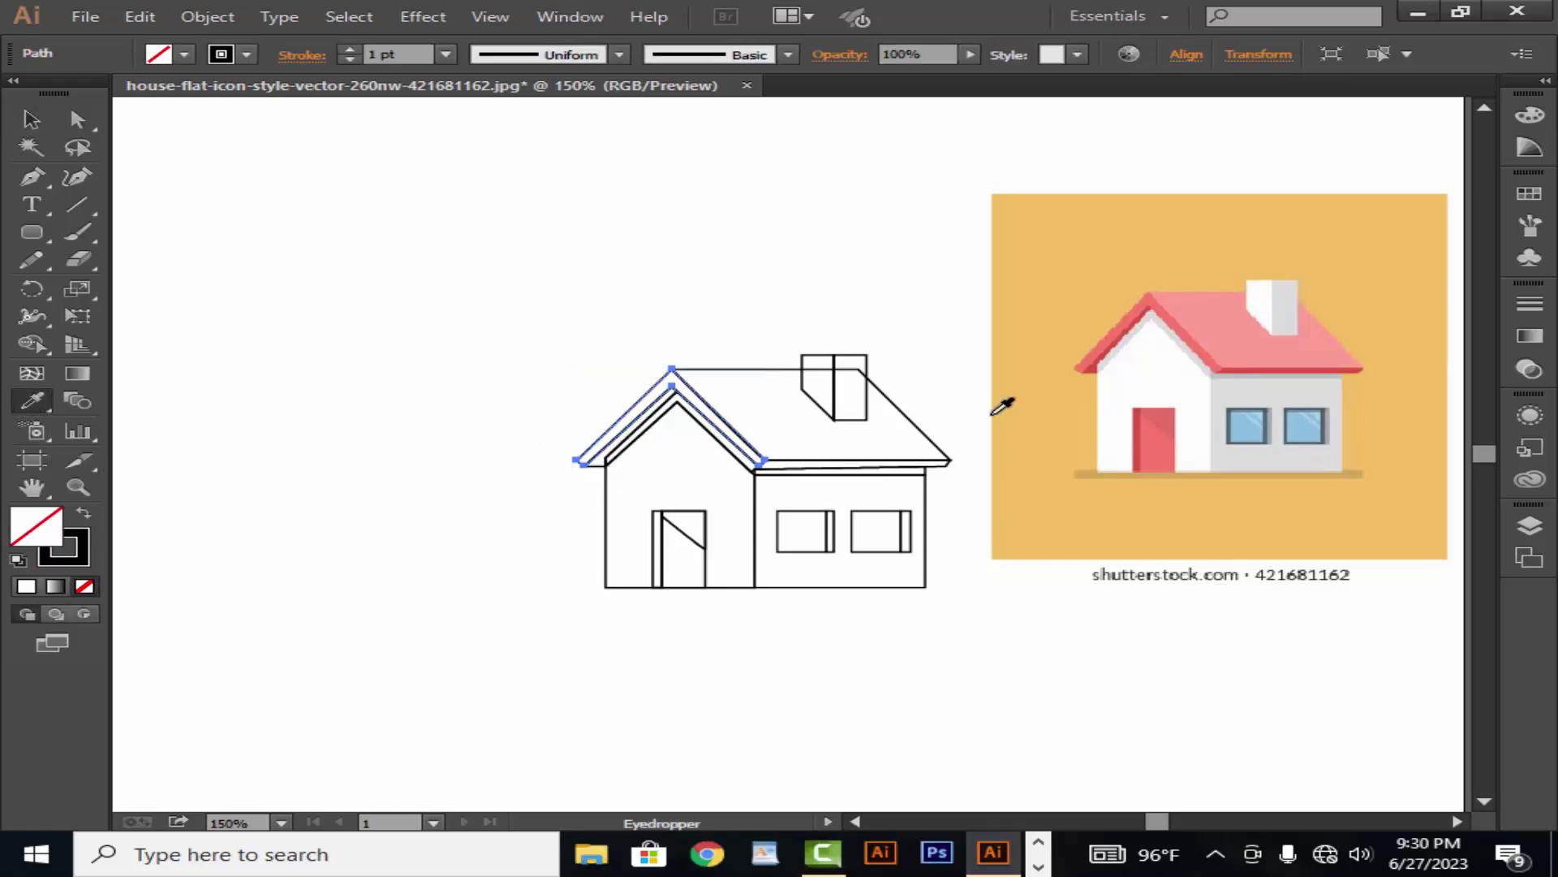
left_click(1104, 345)
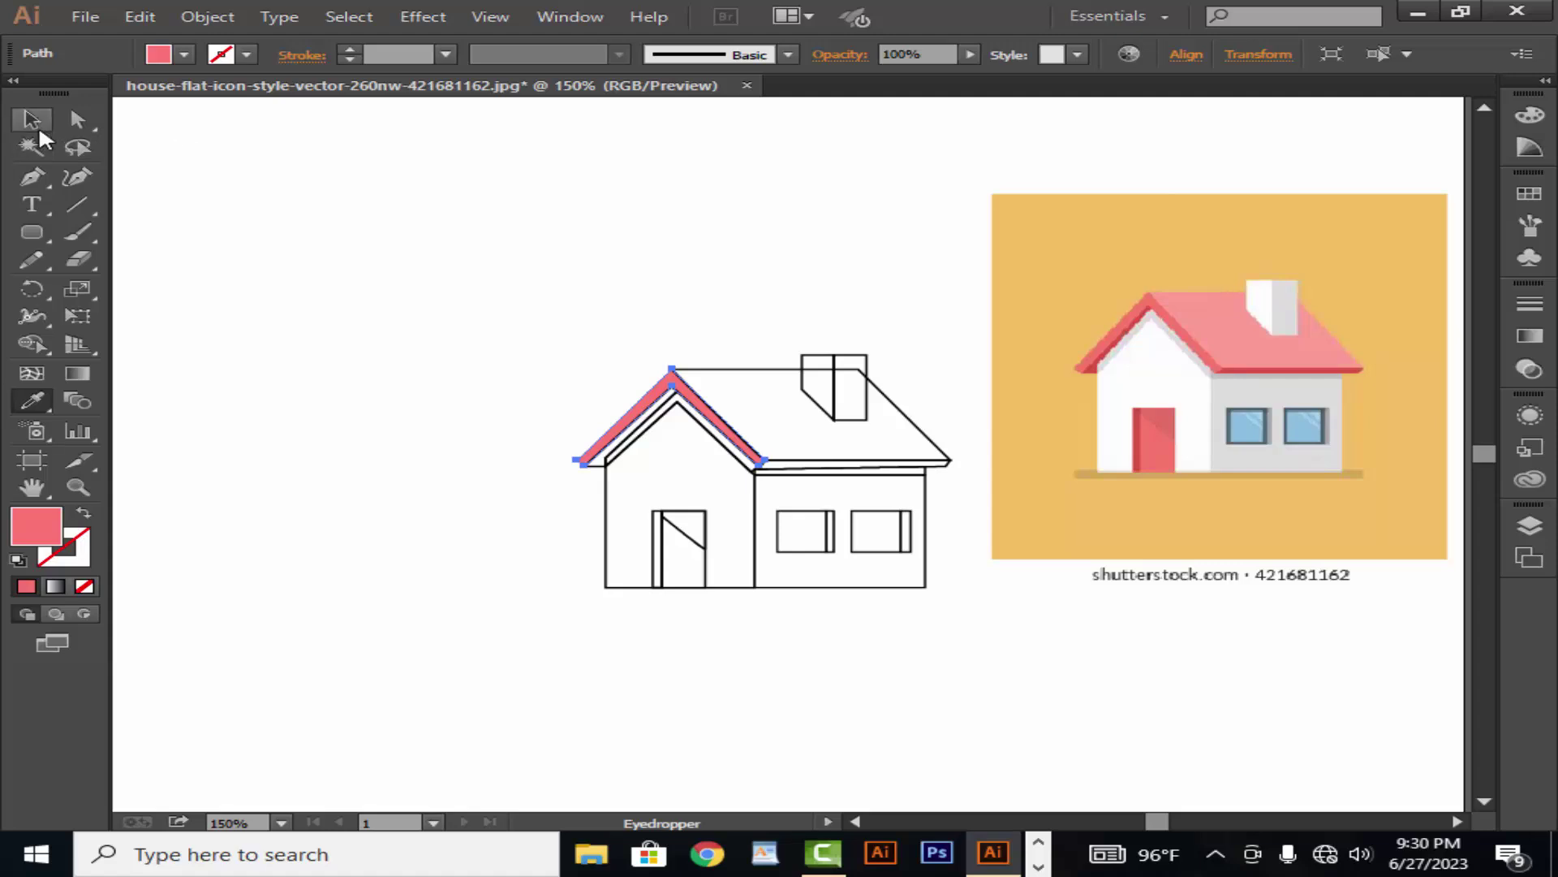
left_click(39, 130)
left_click(452, 443)
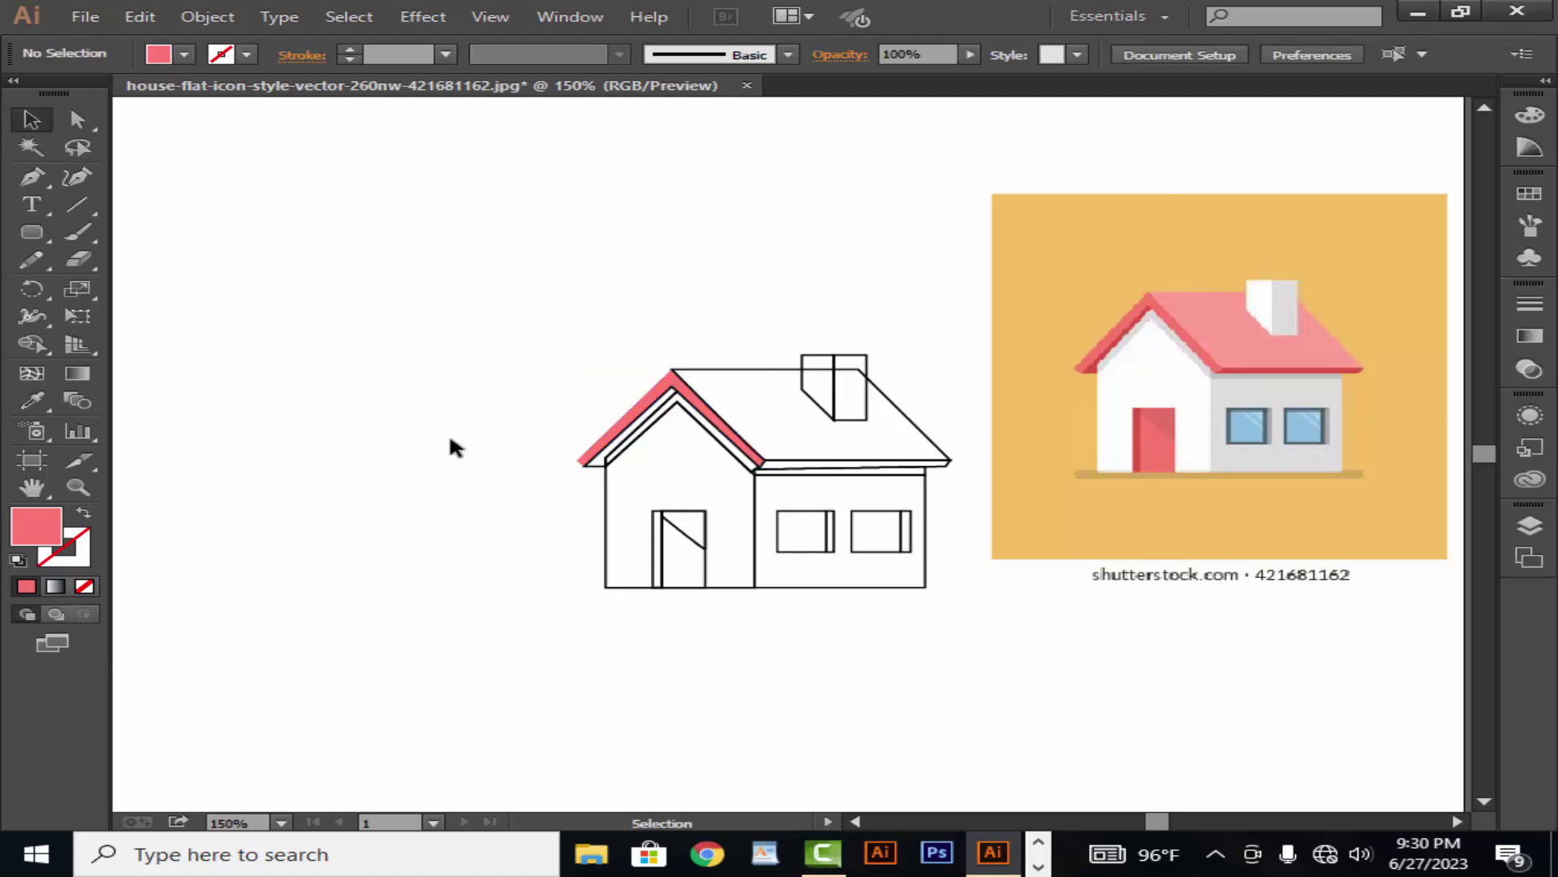
left_click(581, 461)
left_click(32, 401)
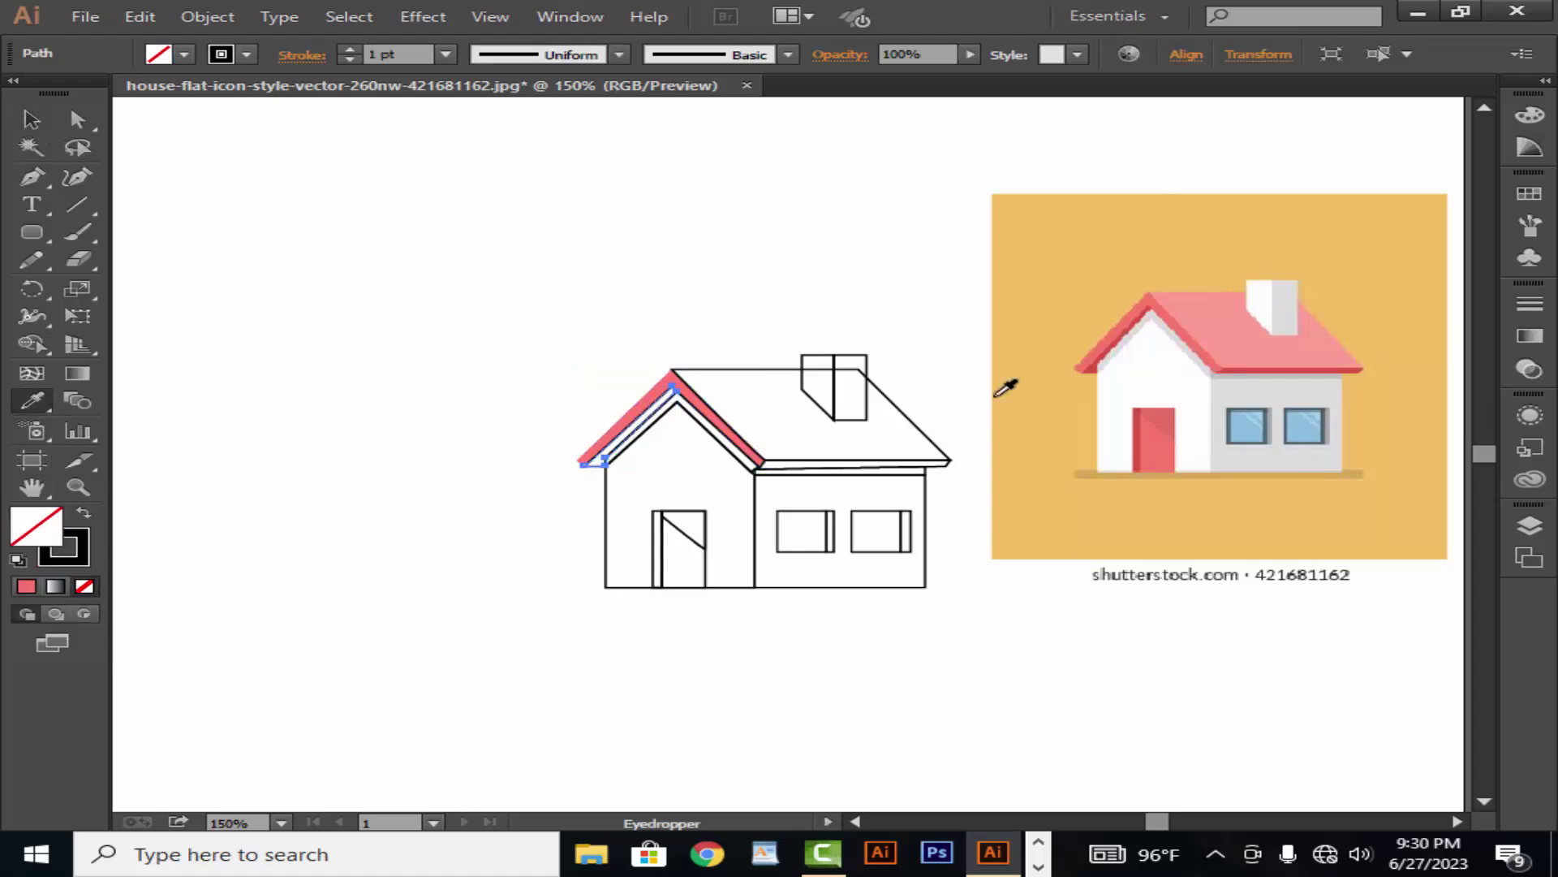
left_click(1090, 371)
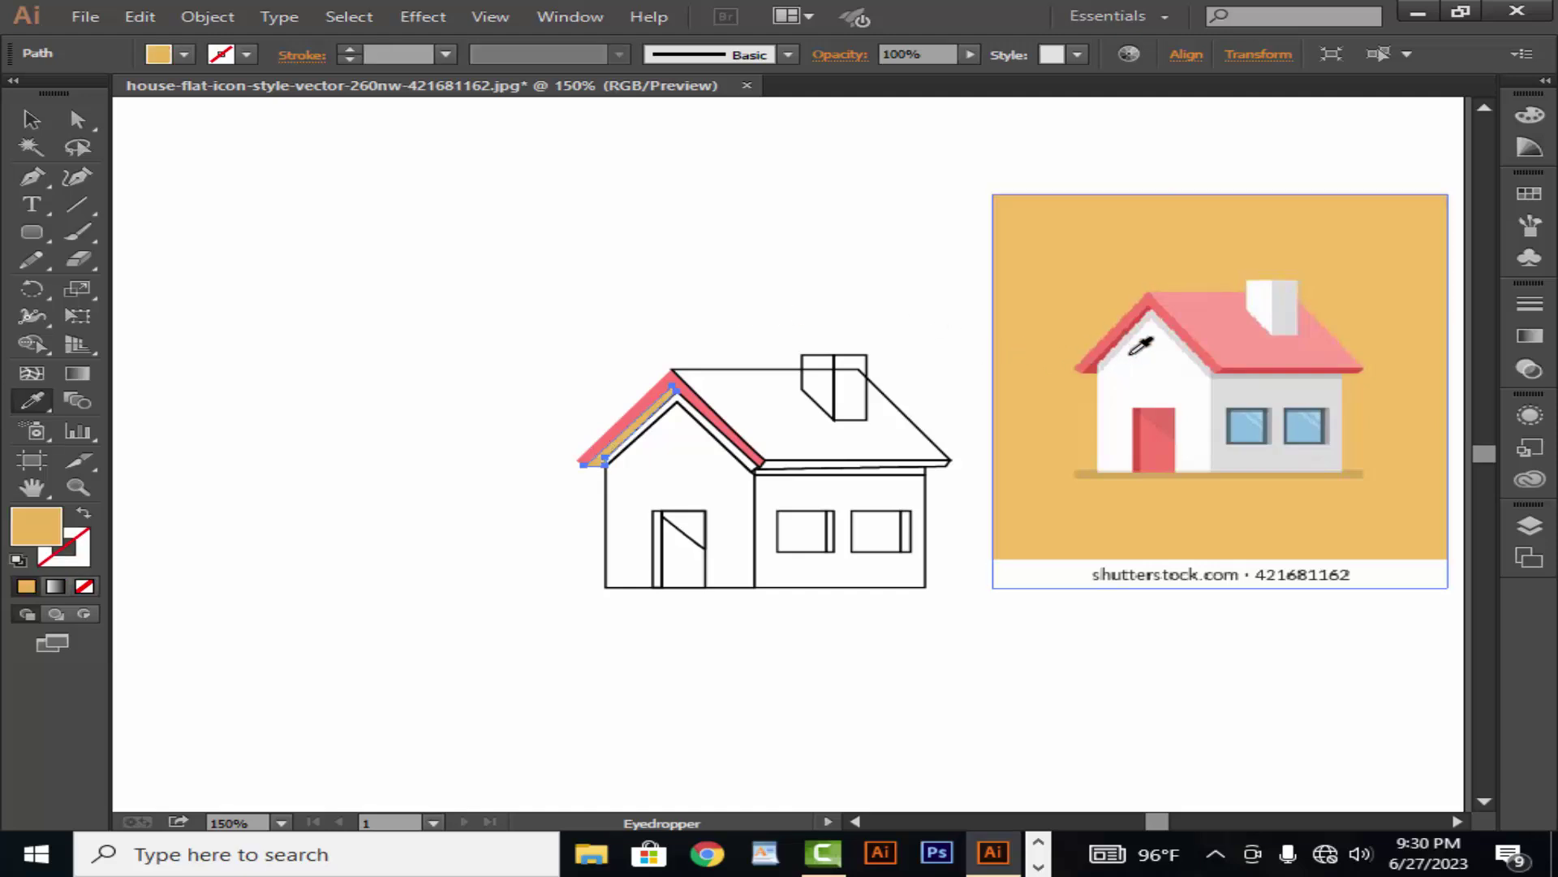
left_click(1090, 369)
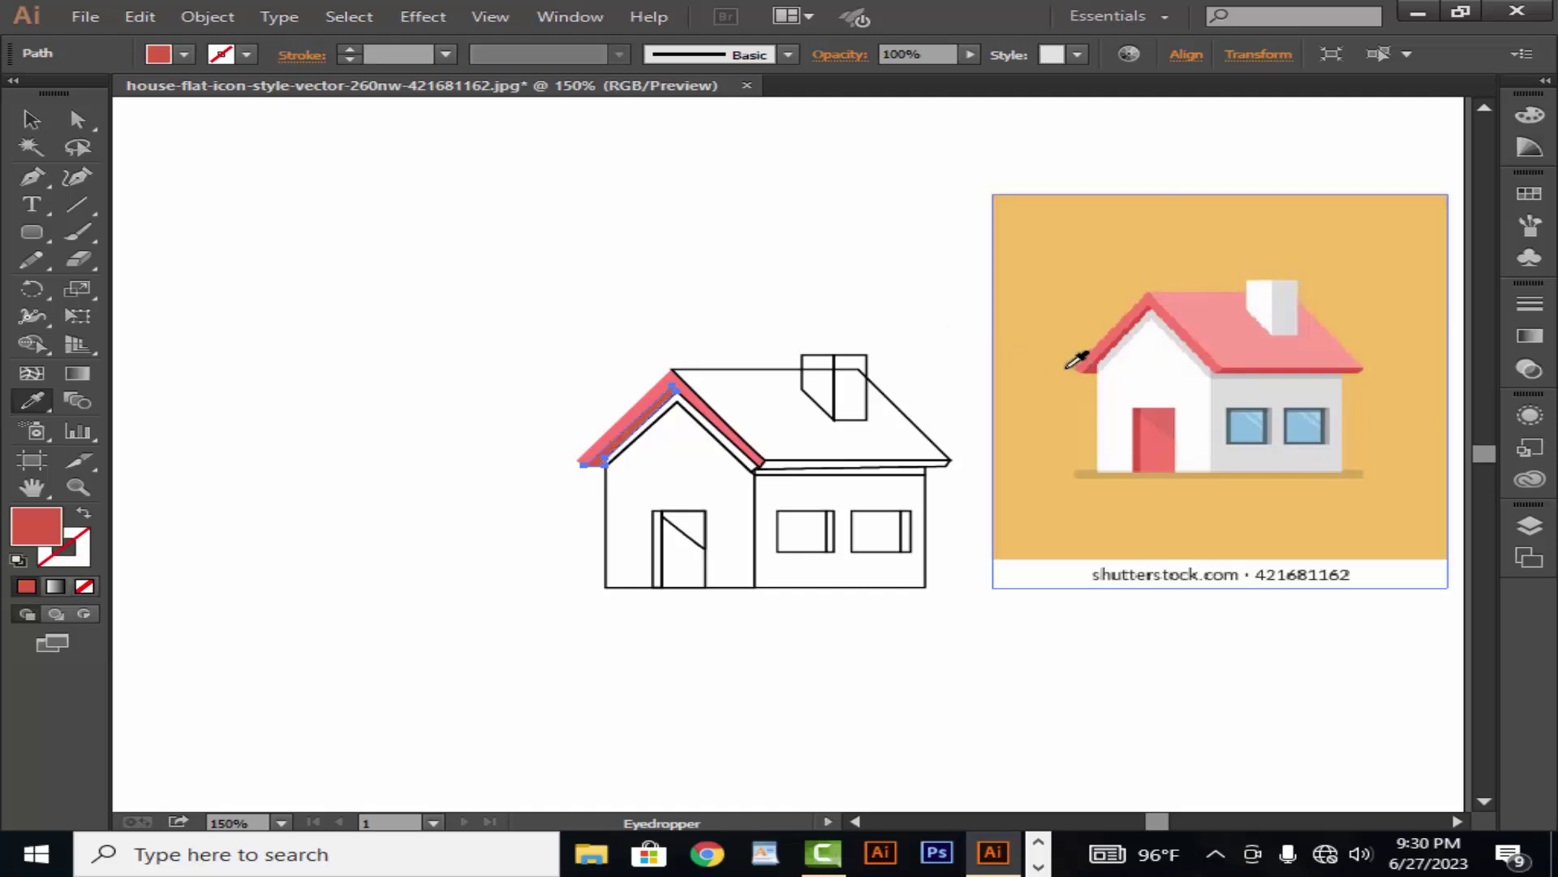
left_click(32, 120)
left_click(303, 258)
Fill the front gable wall with the reference's white, without an outline.
left_click(606, 464)
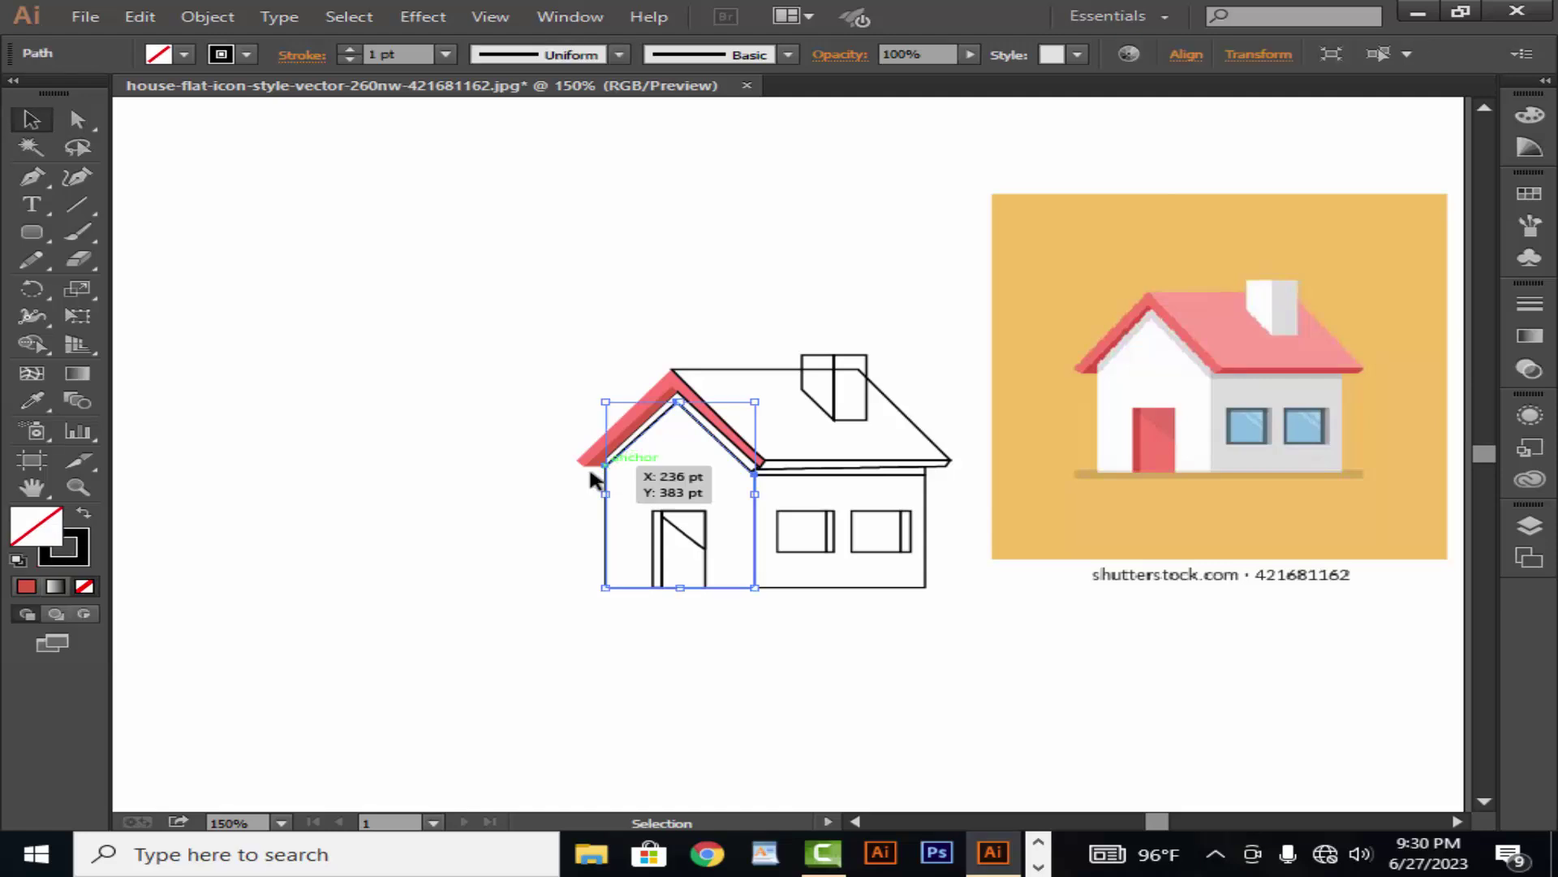
left_click(33, 401)
left_click(1100, 378)
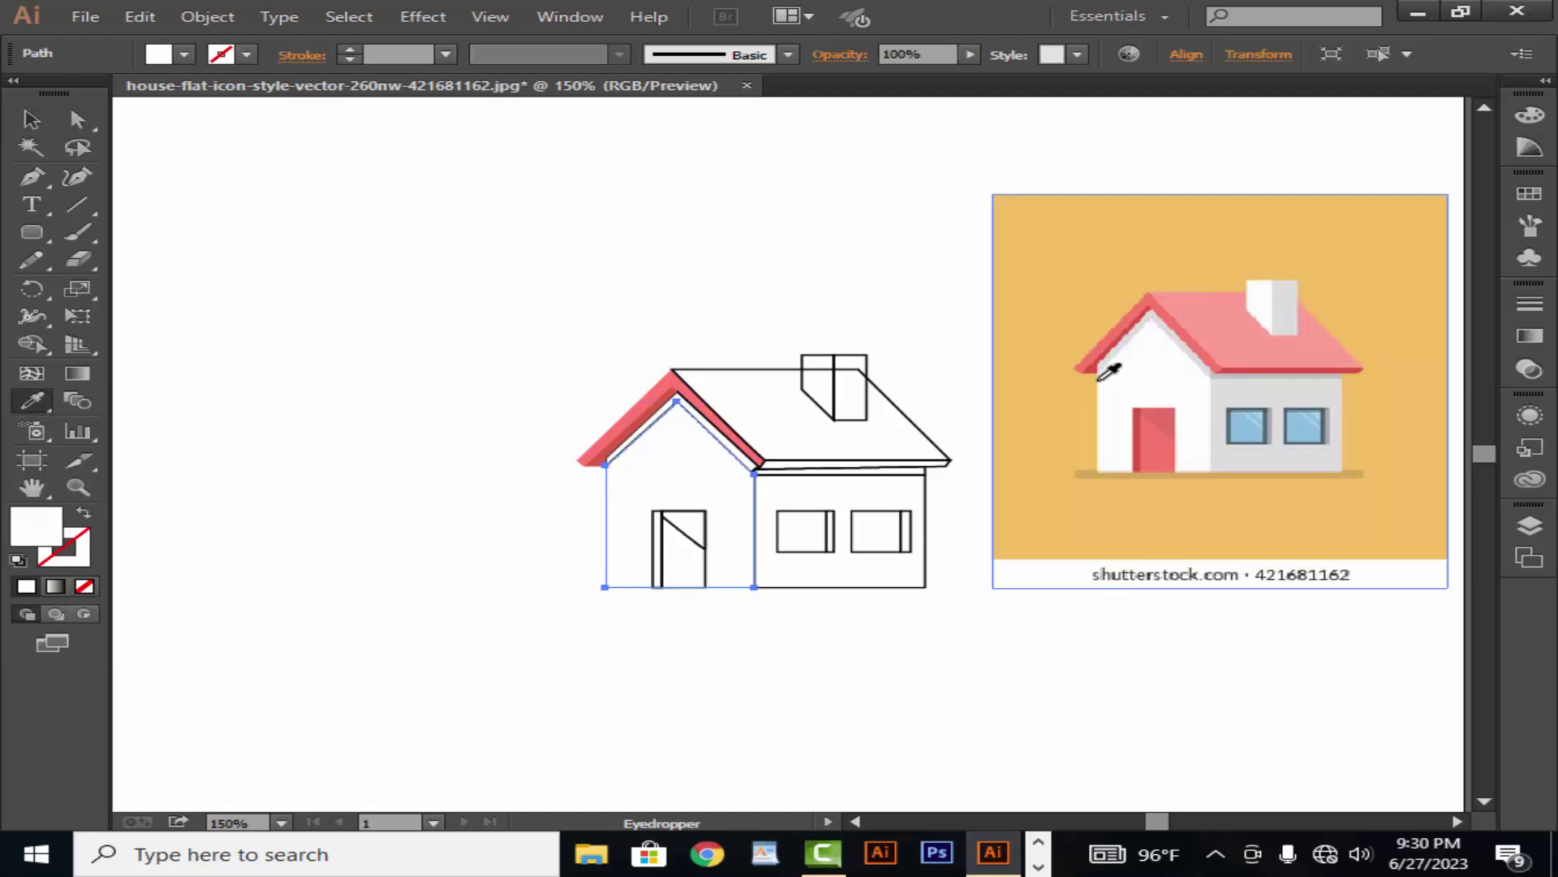
left_click(32, 120)
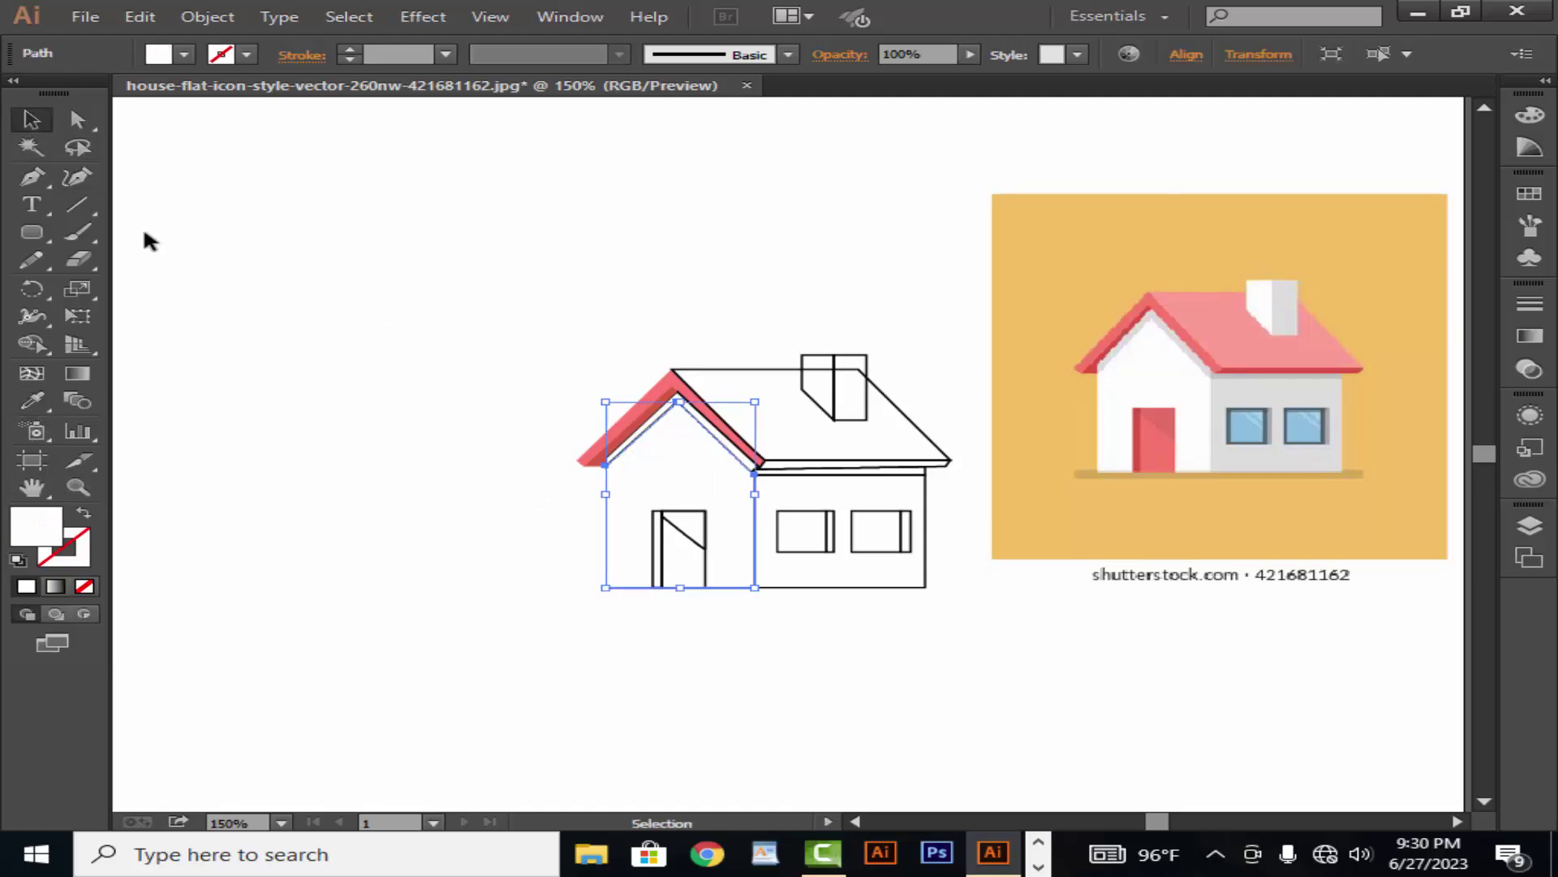
left_click(529, 467)
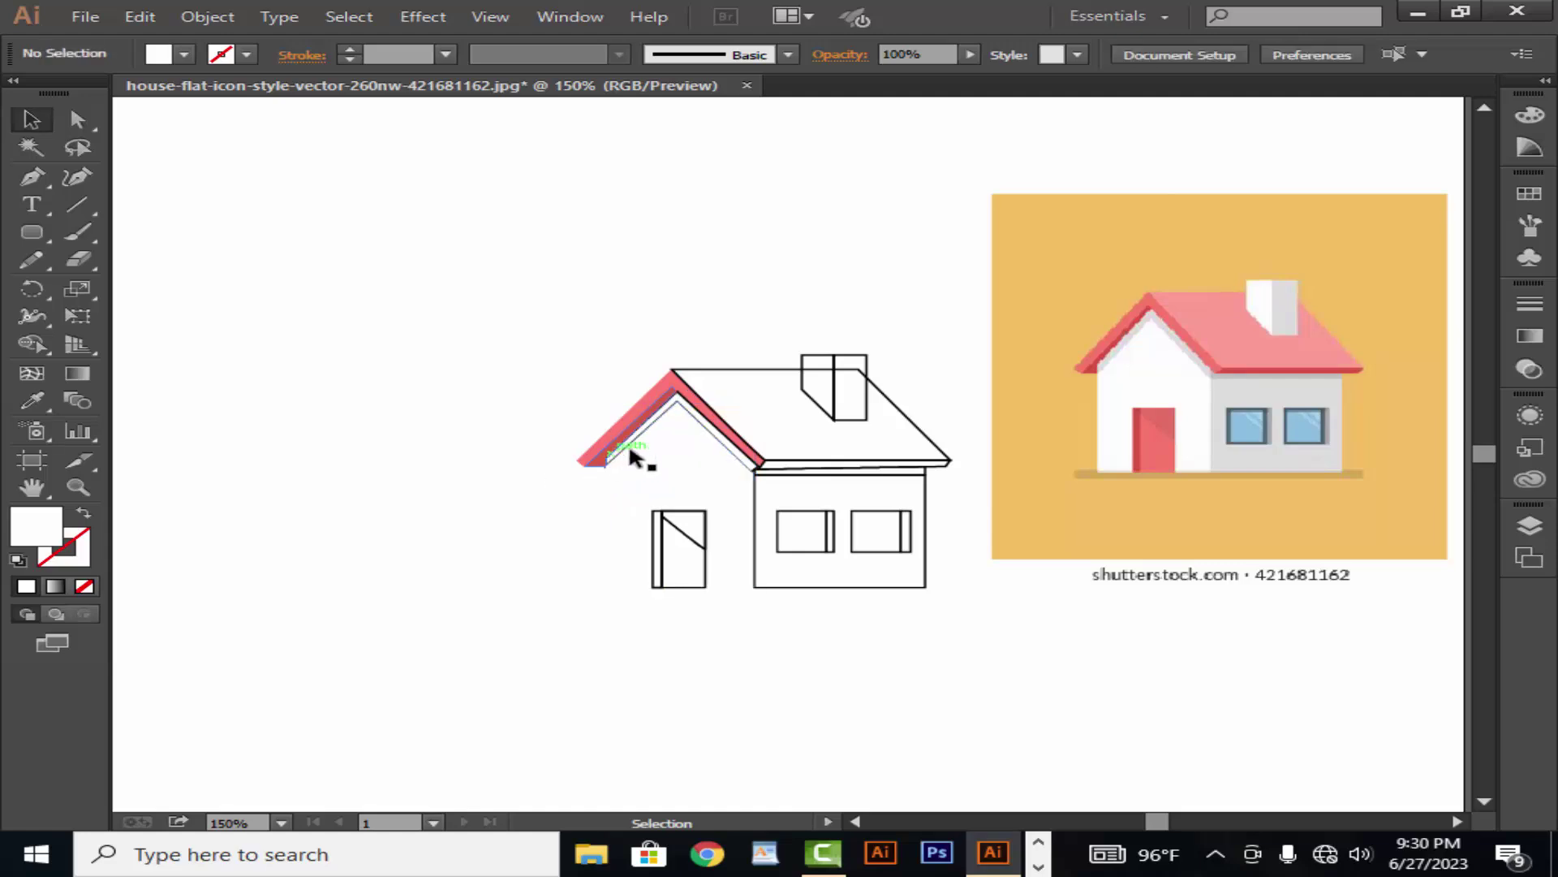
Colour the strip along the roof's lower edge with the roof red.
left_click(761, 464)
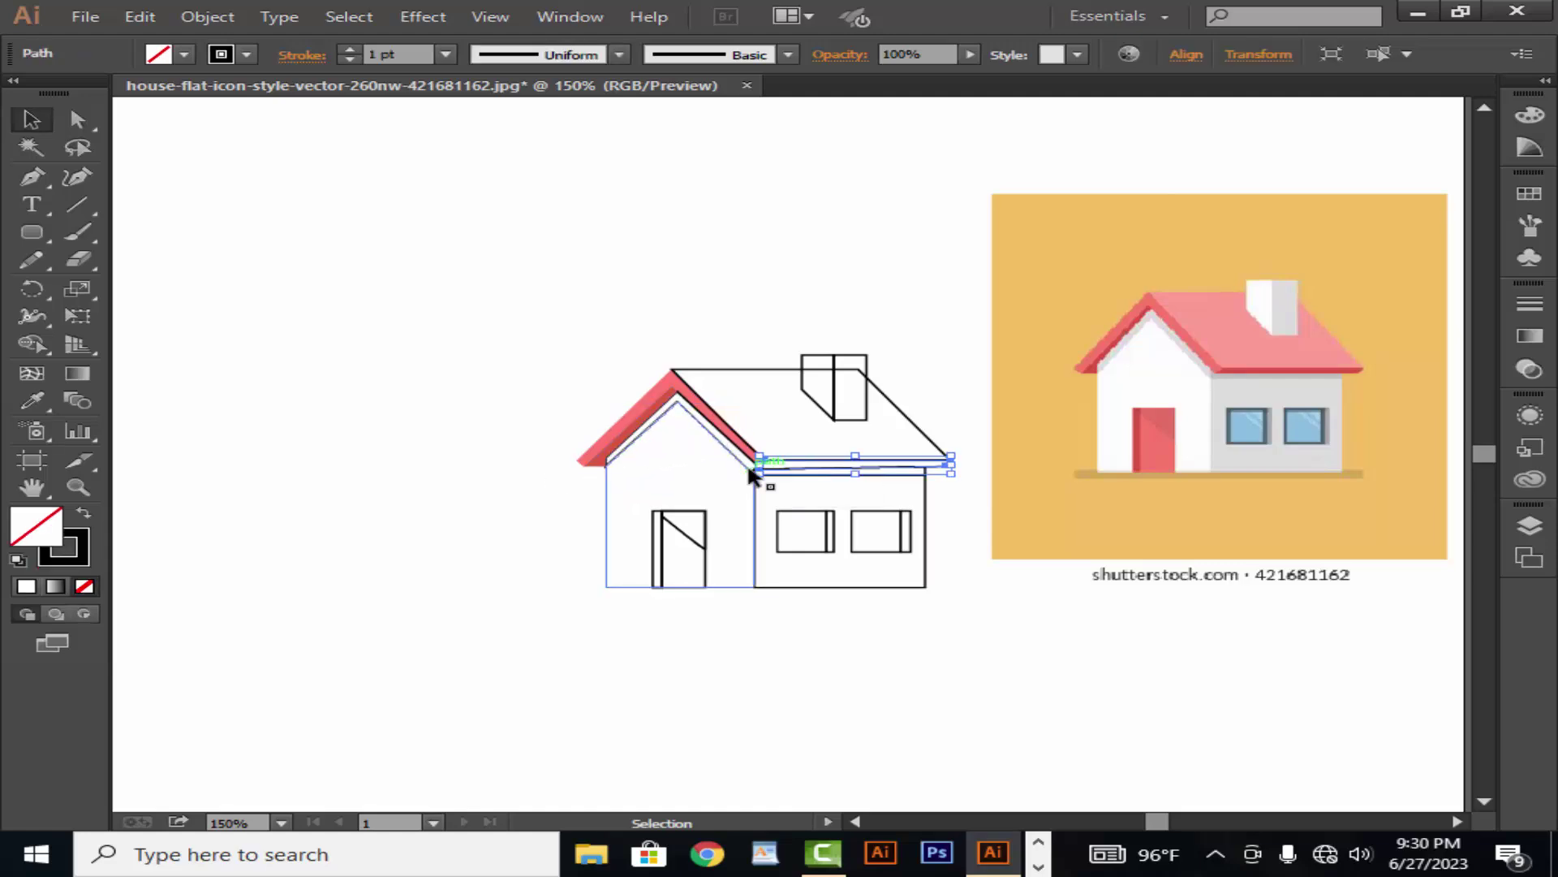
left_click(36, 403)
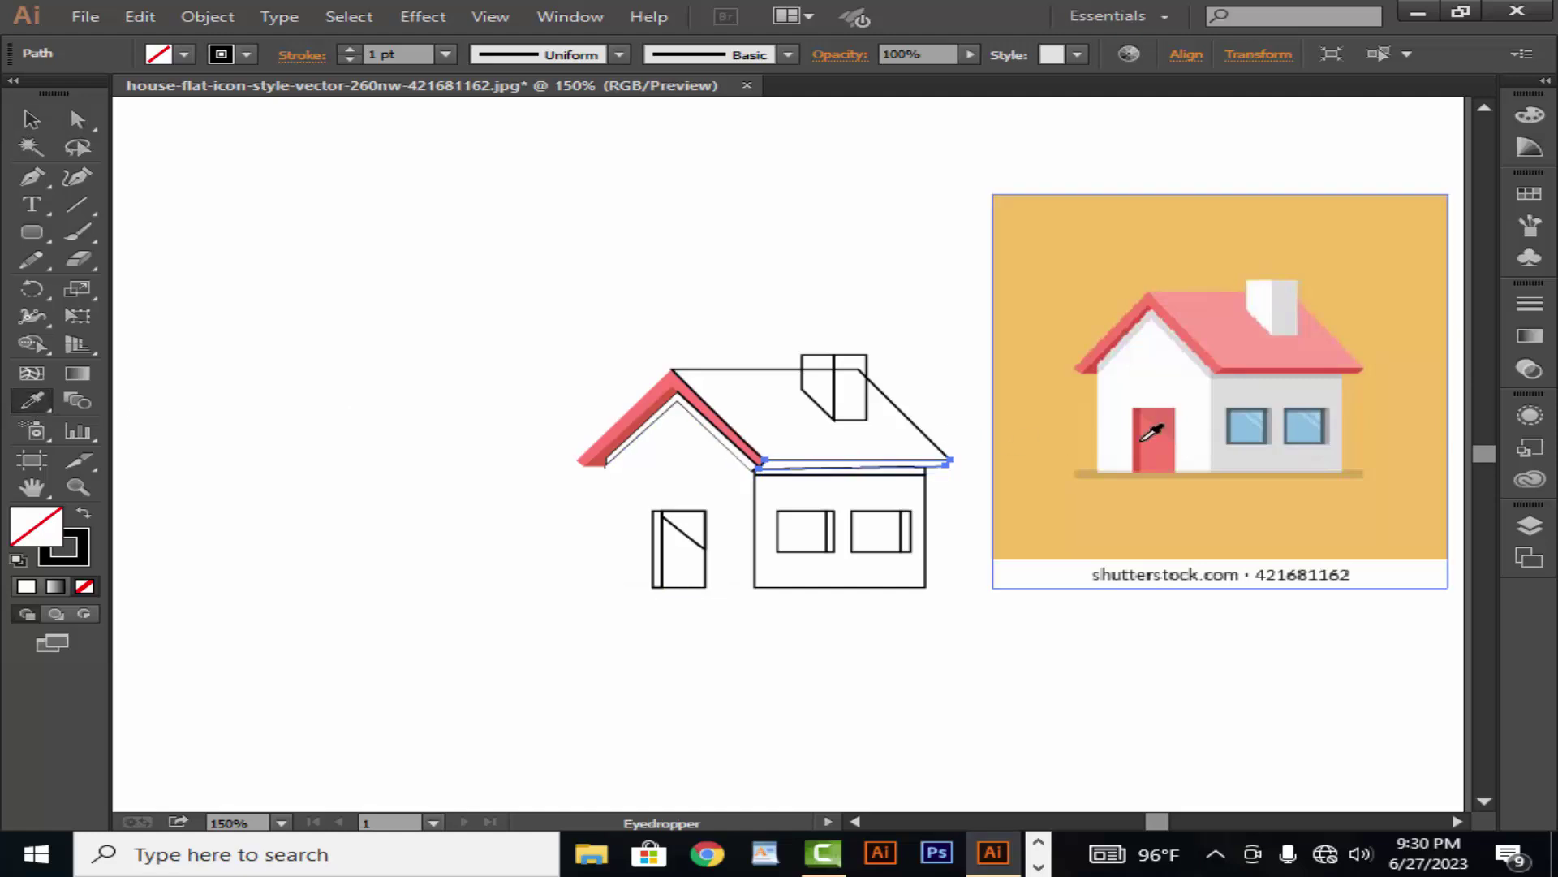
left_click(1275, 375)
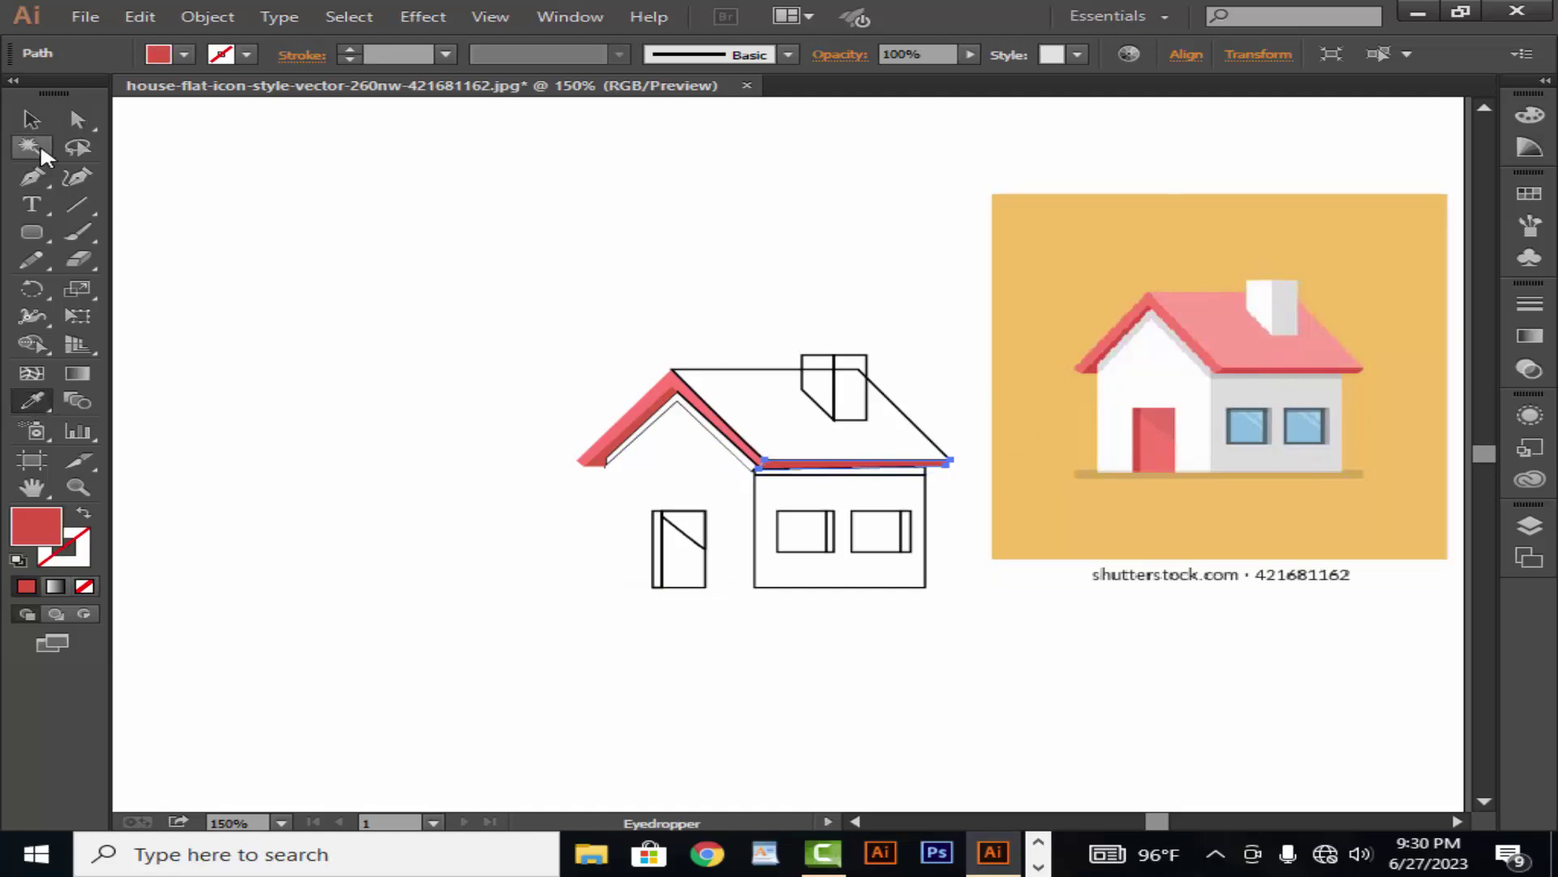
key("v")
left_click(319, 246)
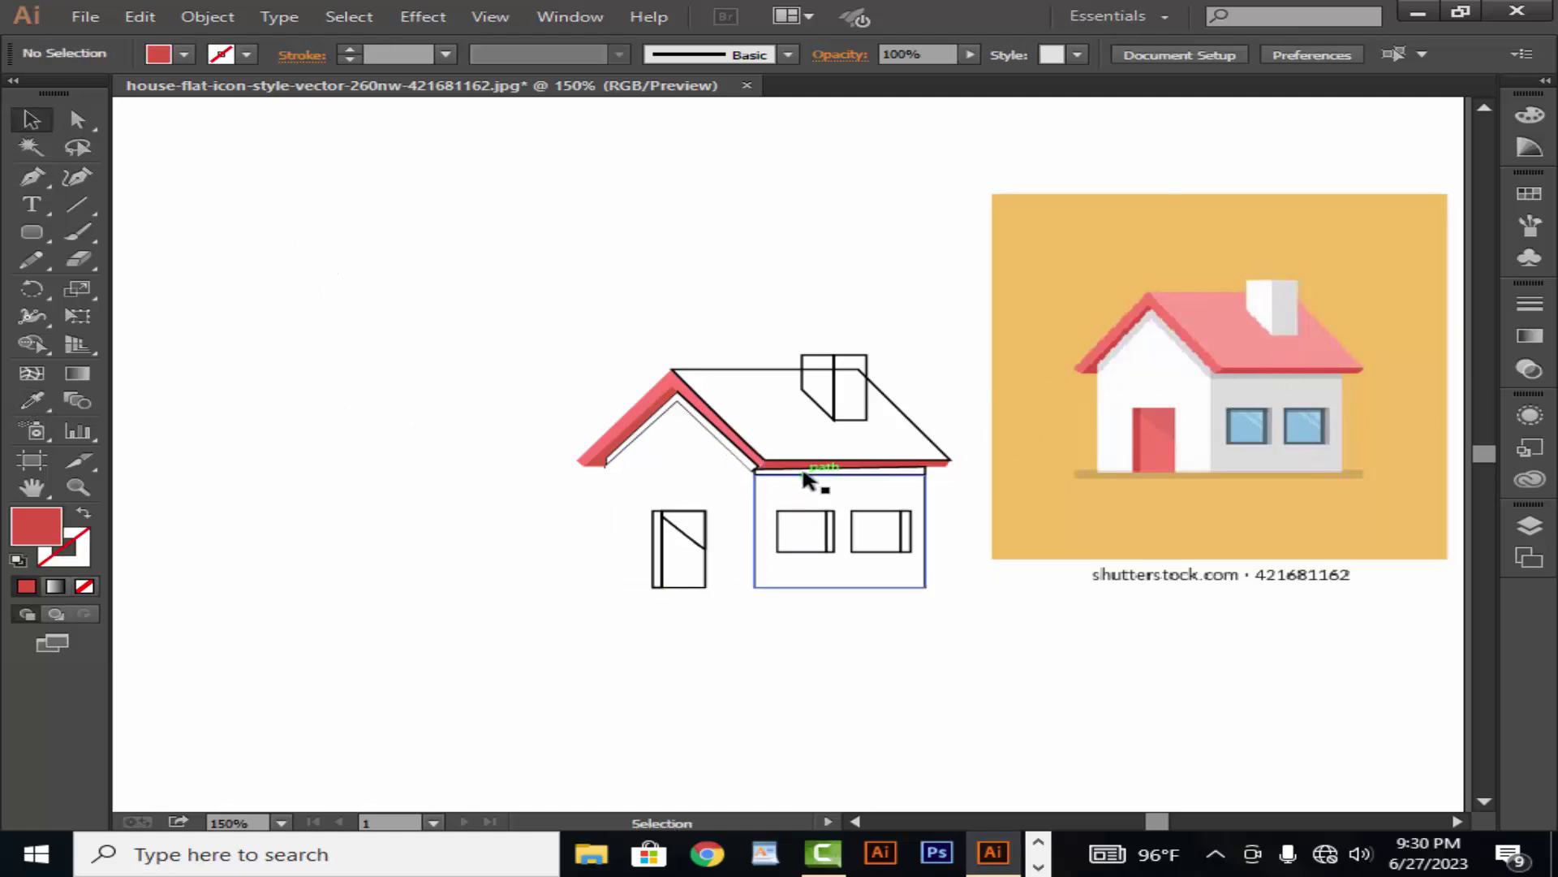
Fill the side wall rectangle with the reference's light grey.
left_click(804, 477)
left_click(32, 400)
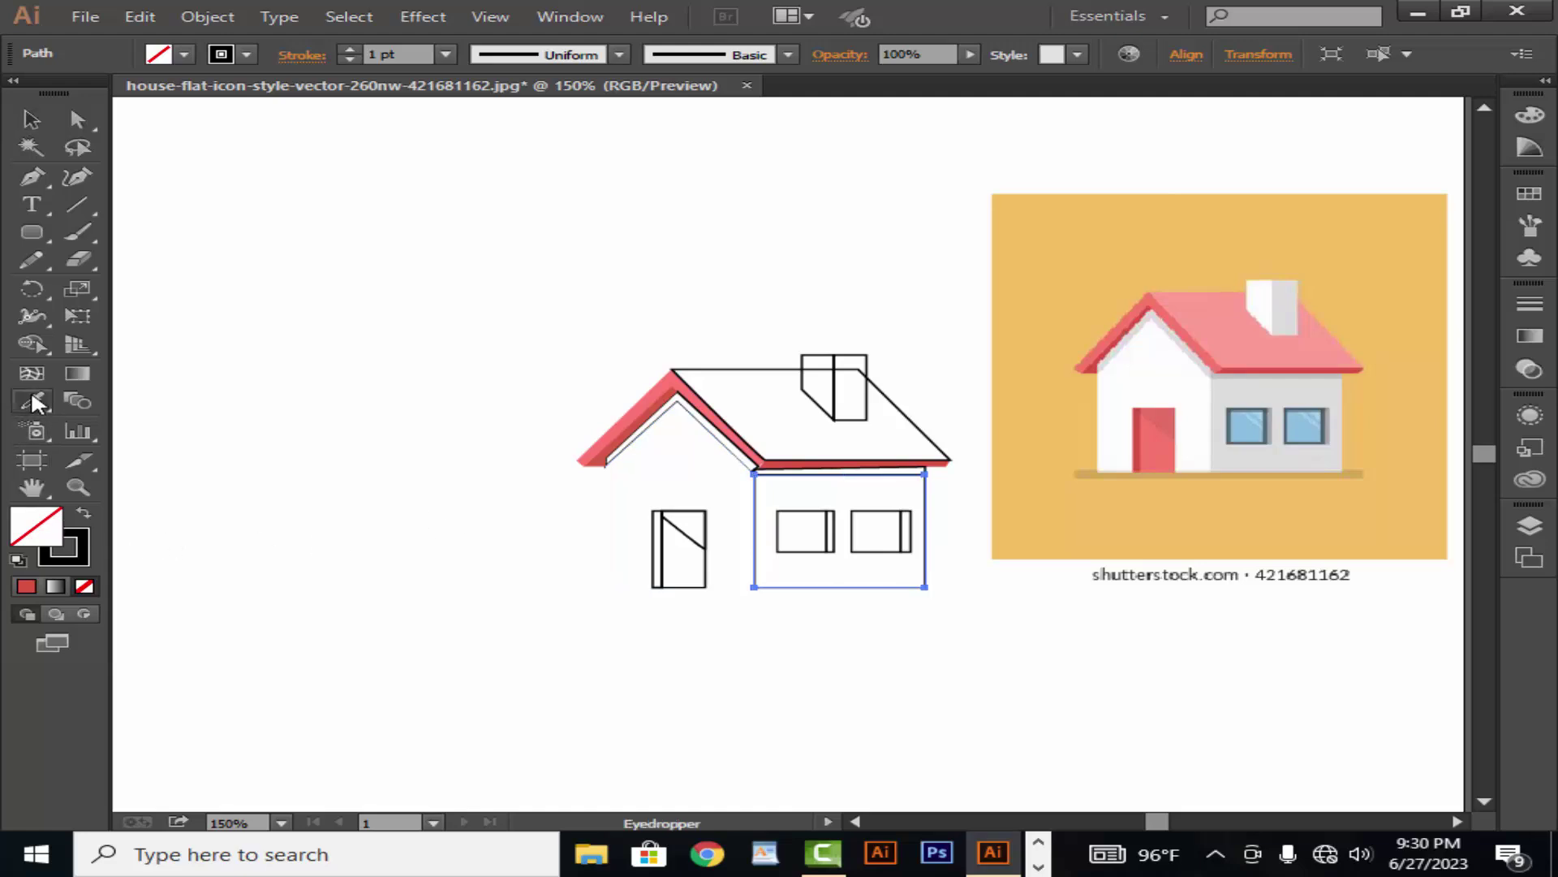
left_click(1284, 387)
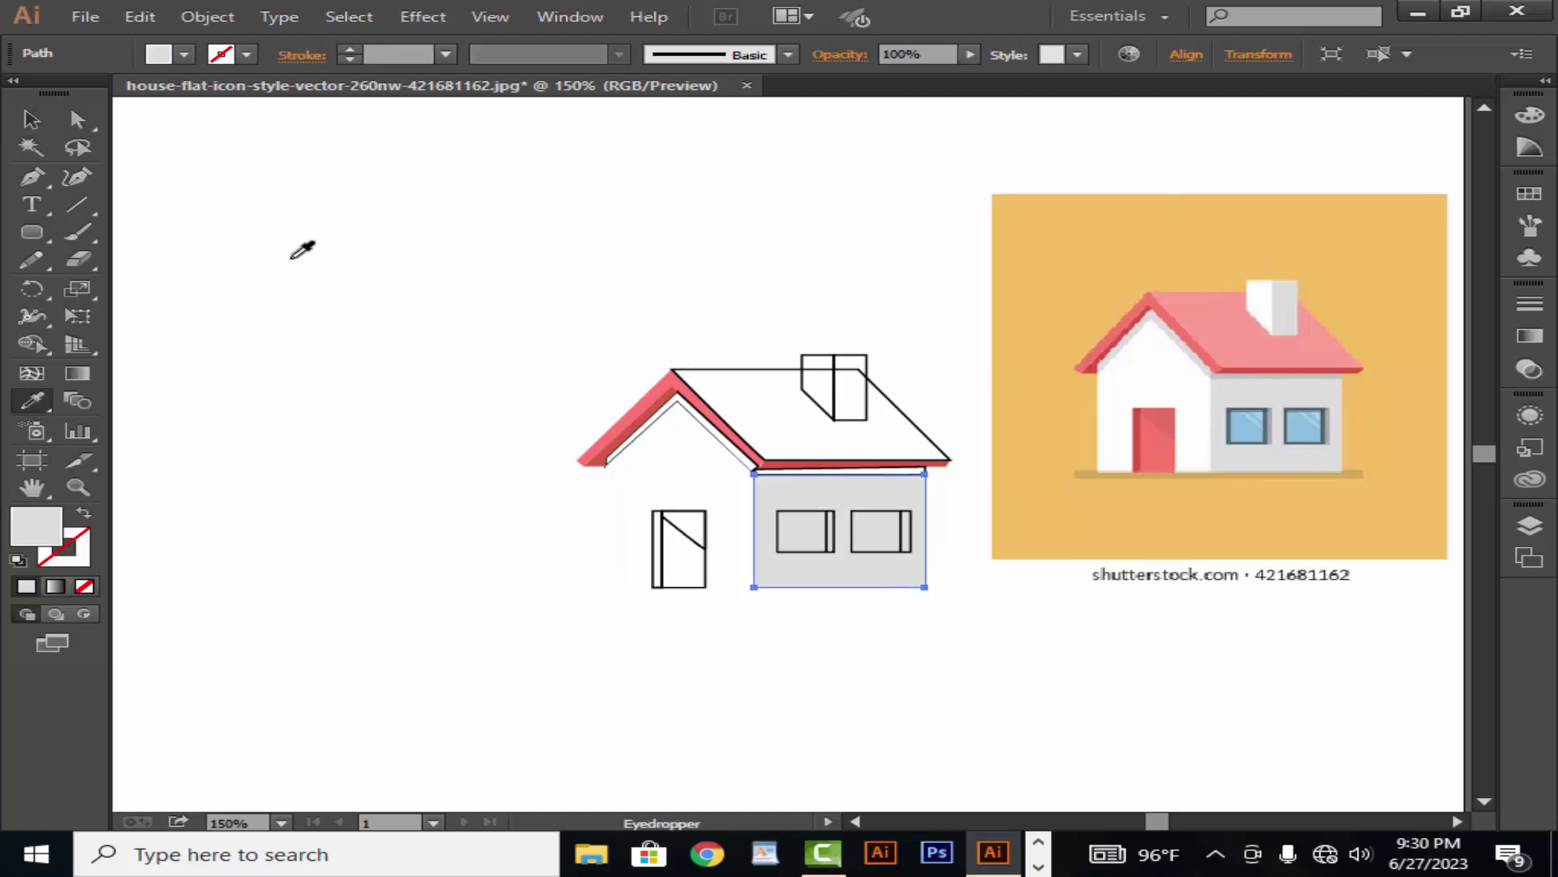
left_click(31, 120)
left_click(463, 275)
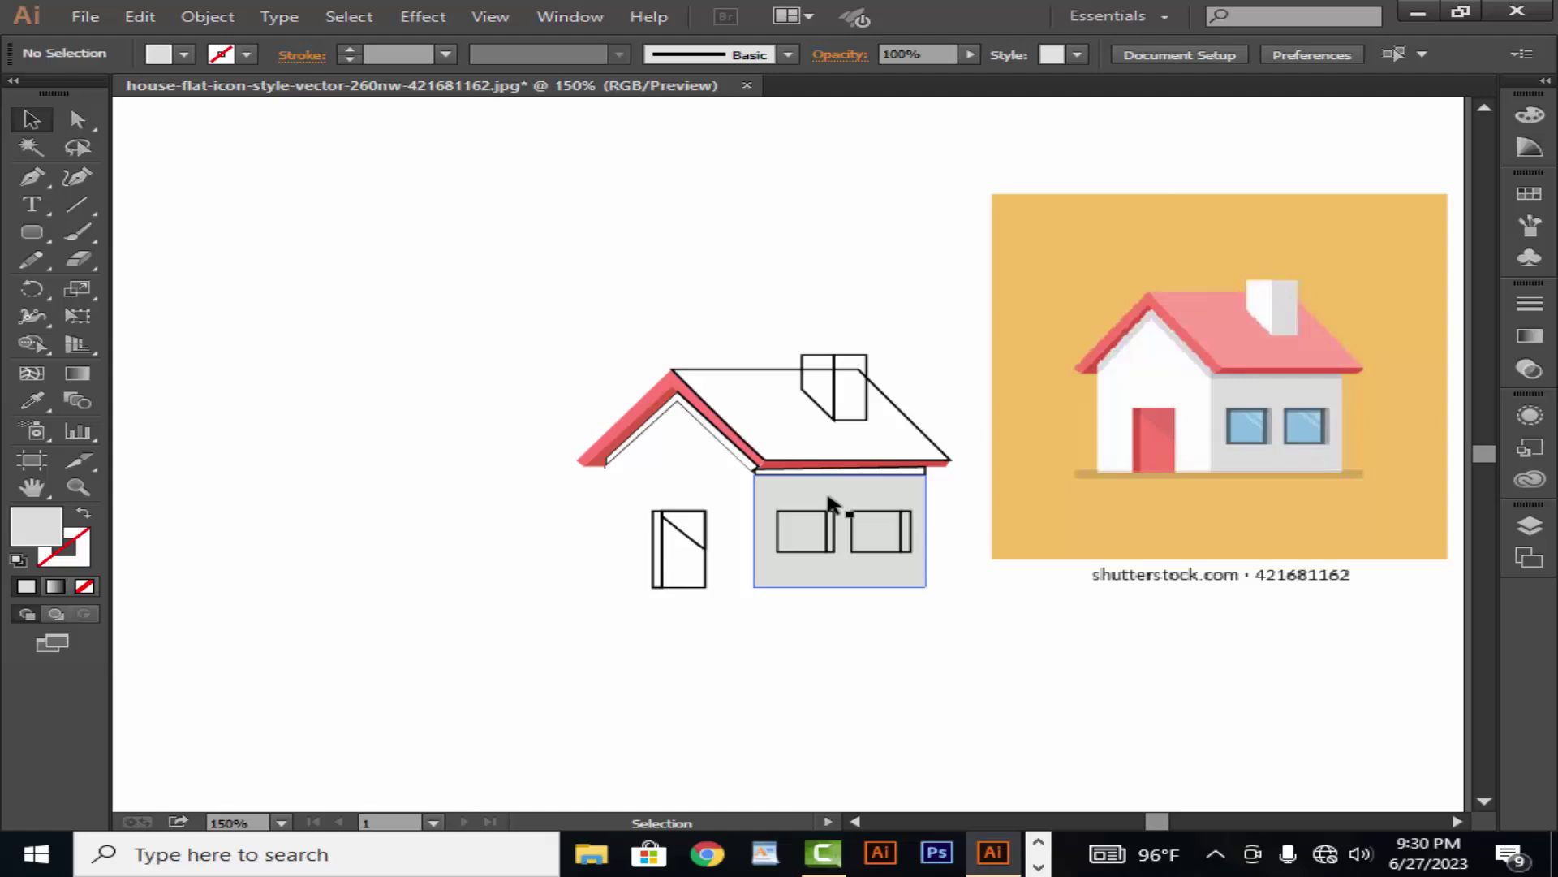
Fill the thin band under the roof with light grey.
left_click(893, 470)
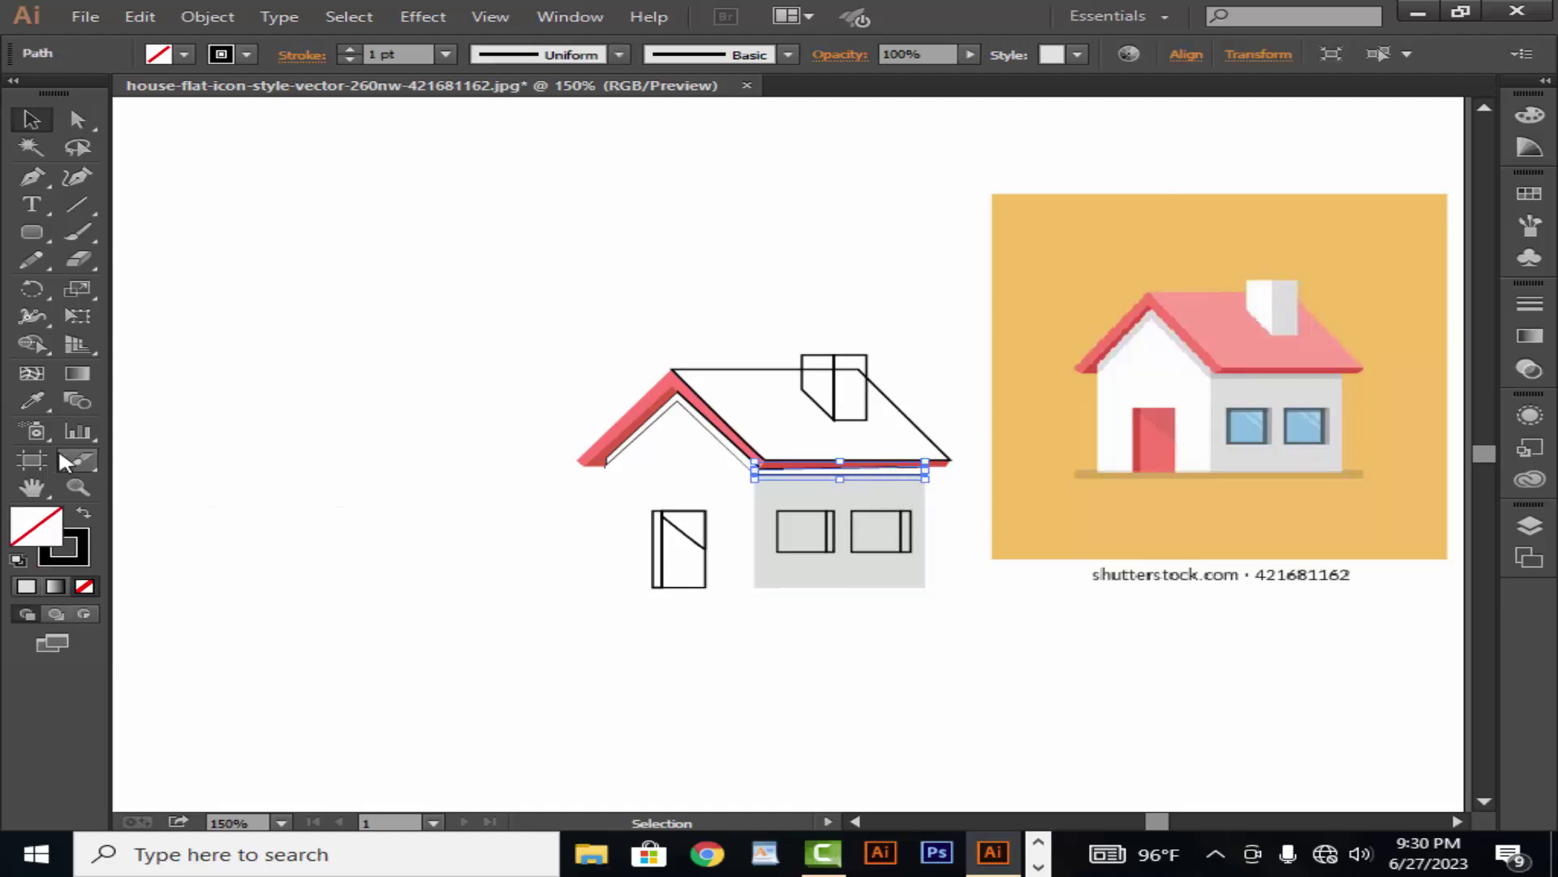
left_click(33, 400)
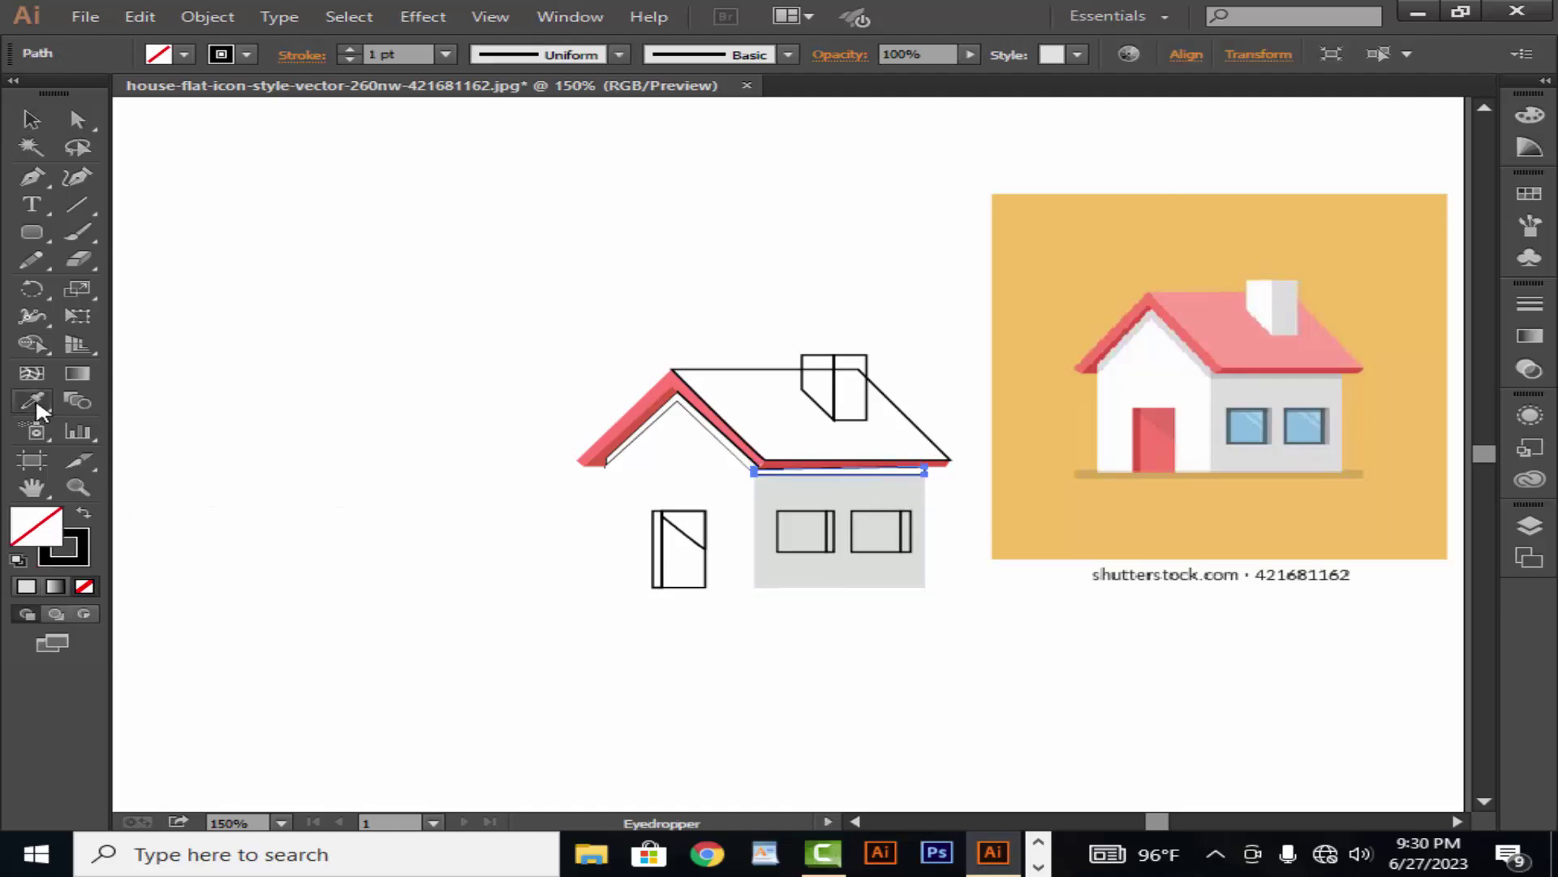
left_click(1303, 373)
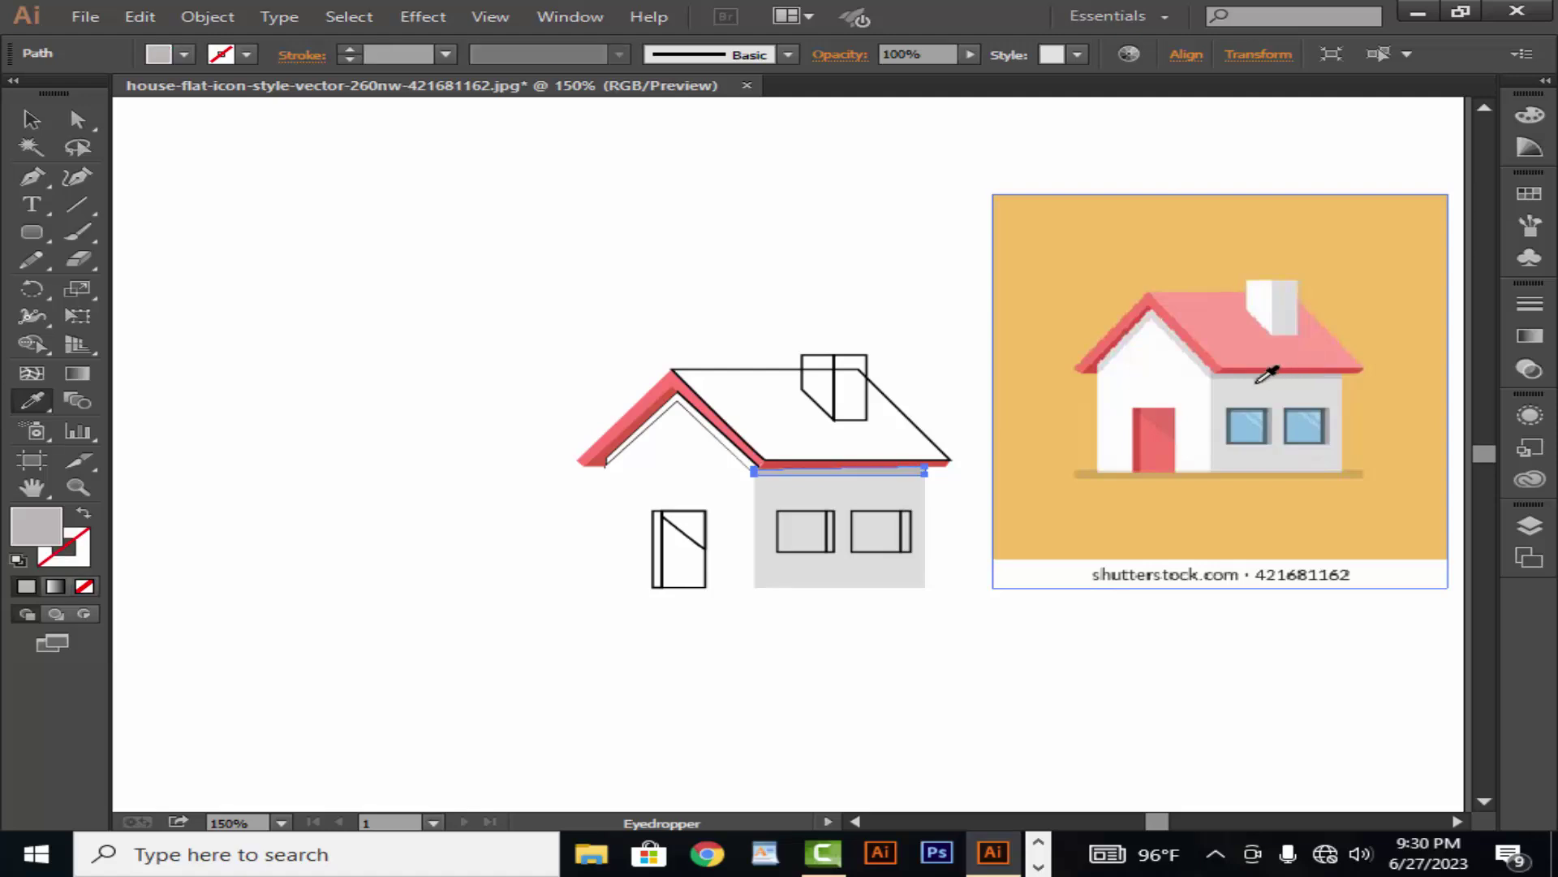
left_click(33, 120)
left_click(455, 520)
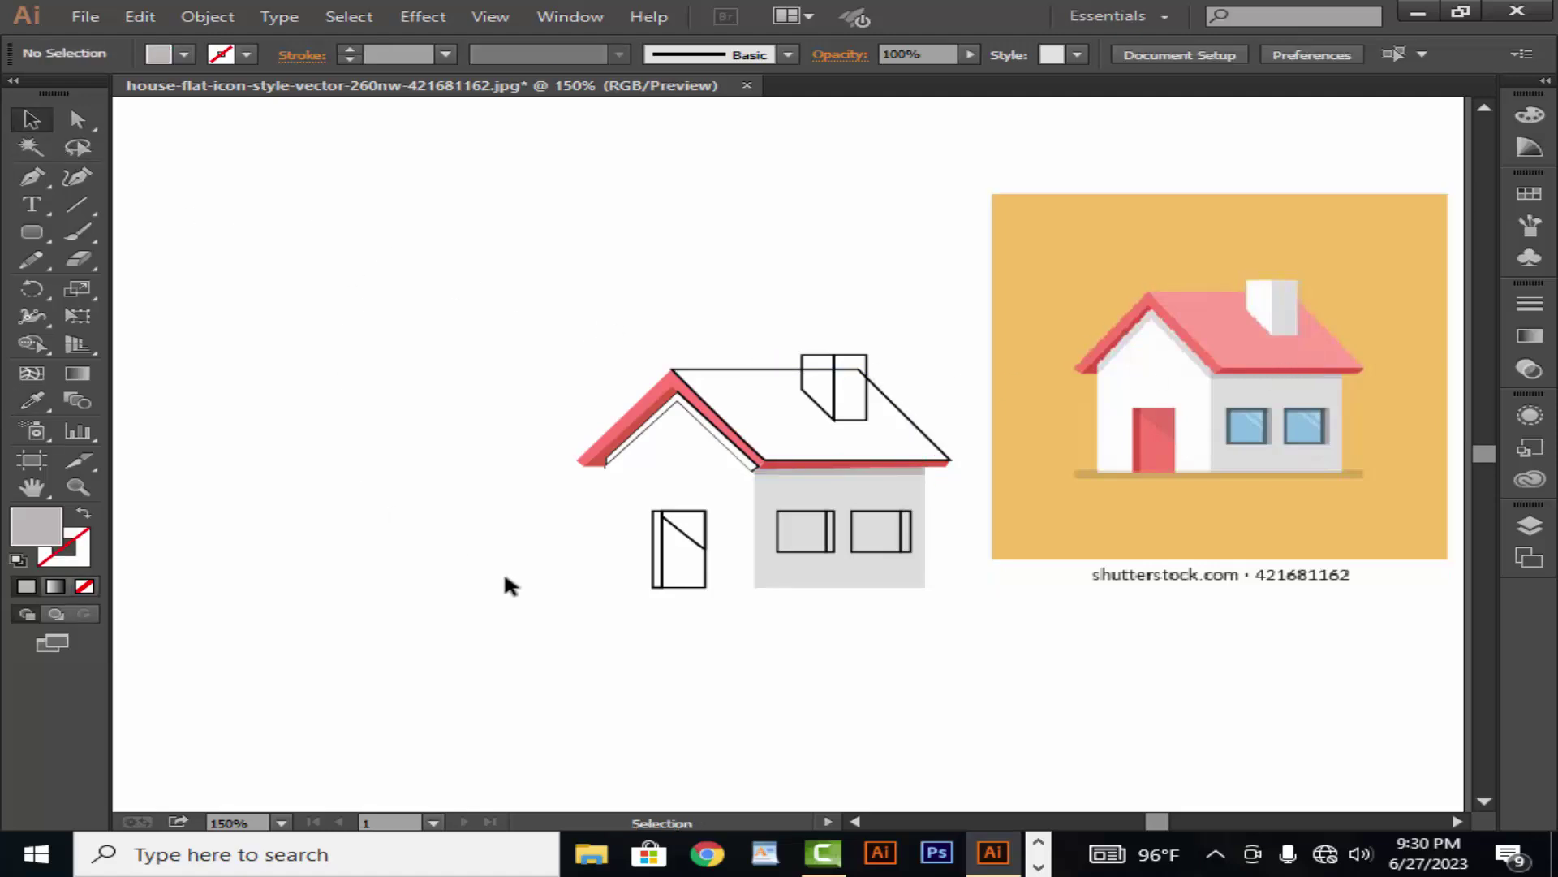
left_click_drag(764, 481, 754, 470)
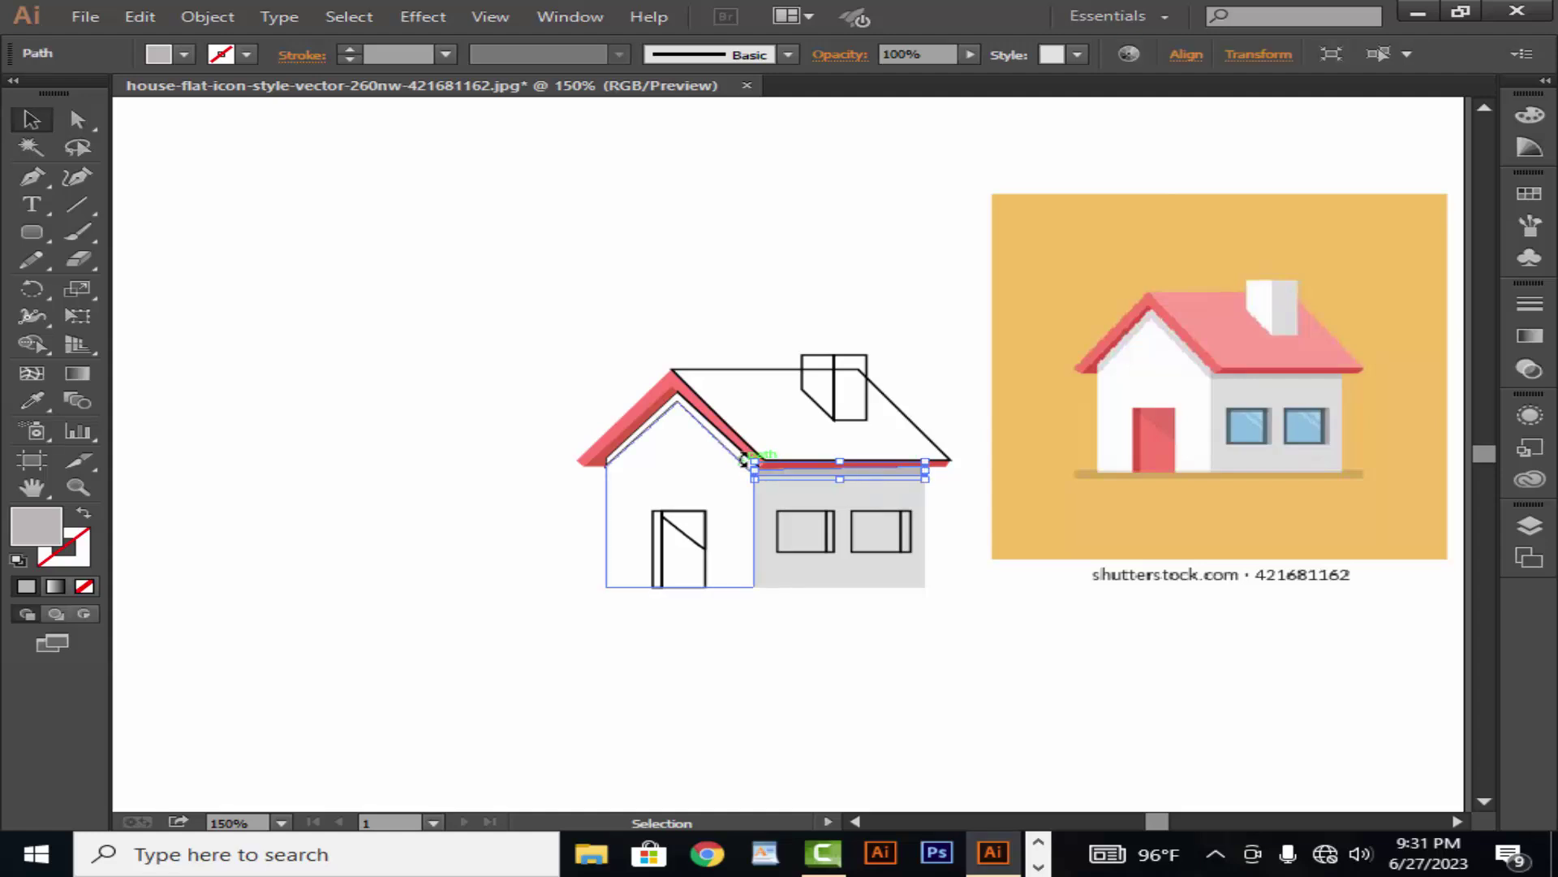
Give the thin inner roof line a light grey fill from the reference.
left_click(617, 456)
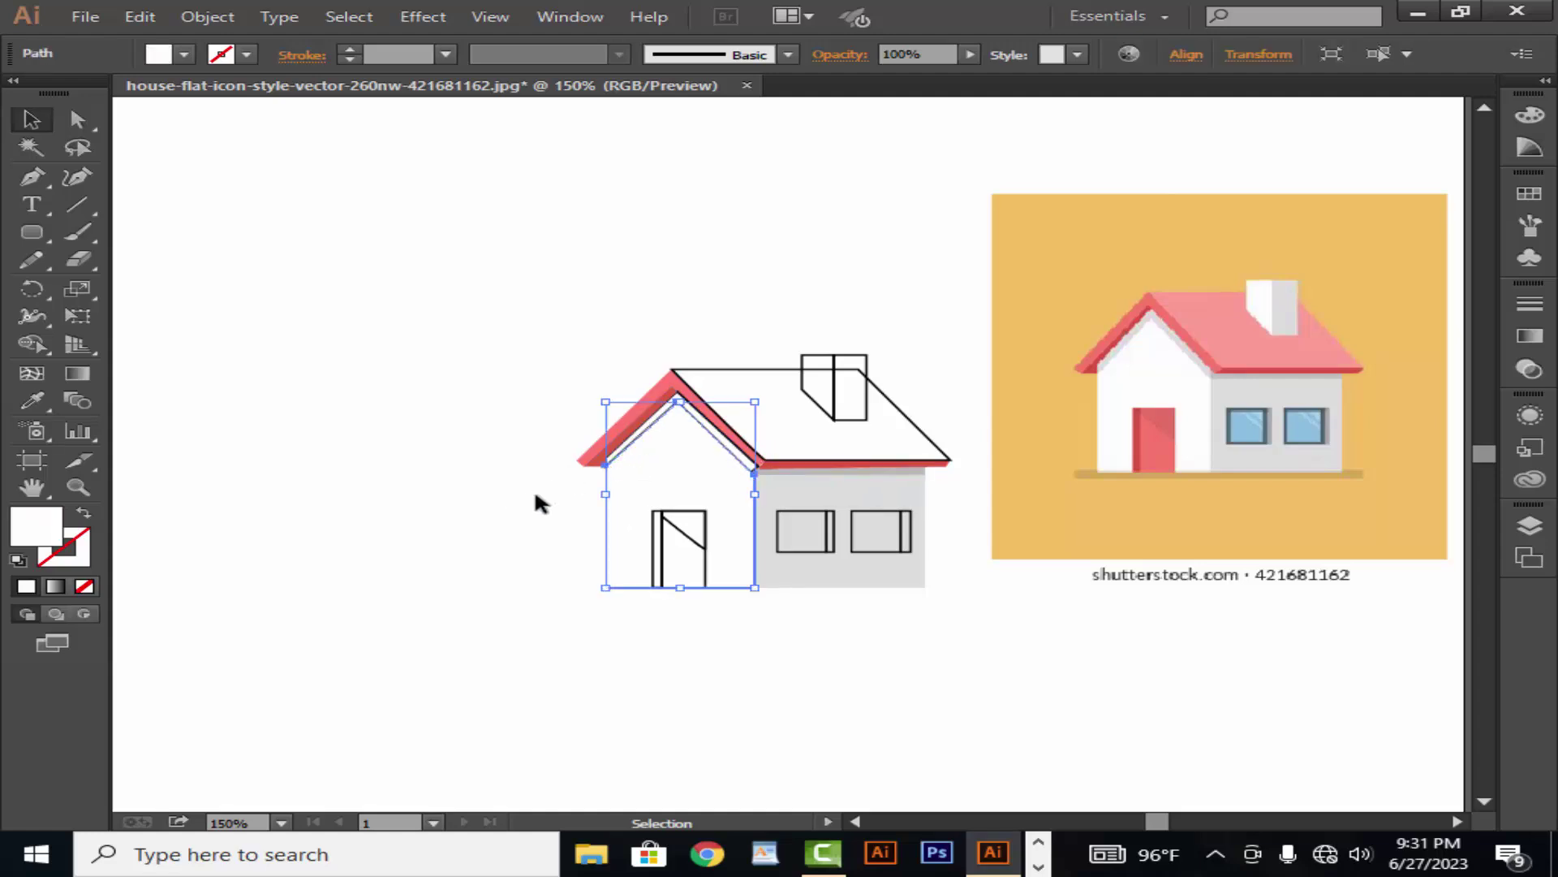
left_click(534, 488)
left_click(609, 463)
left_click(439, 539)
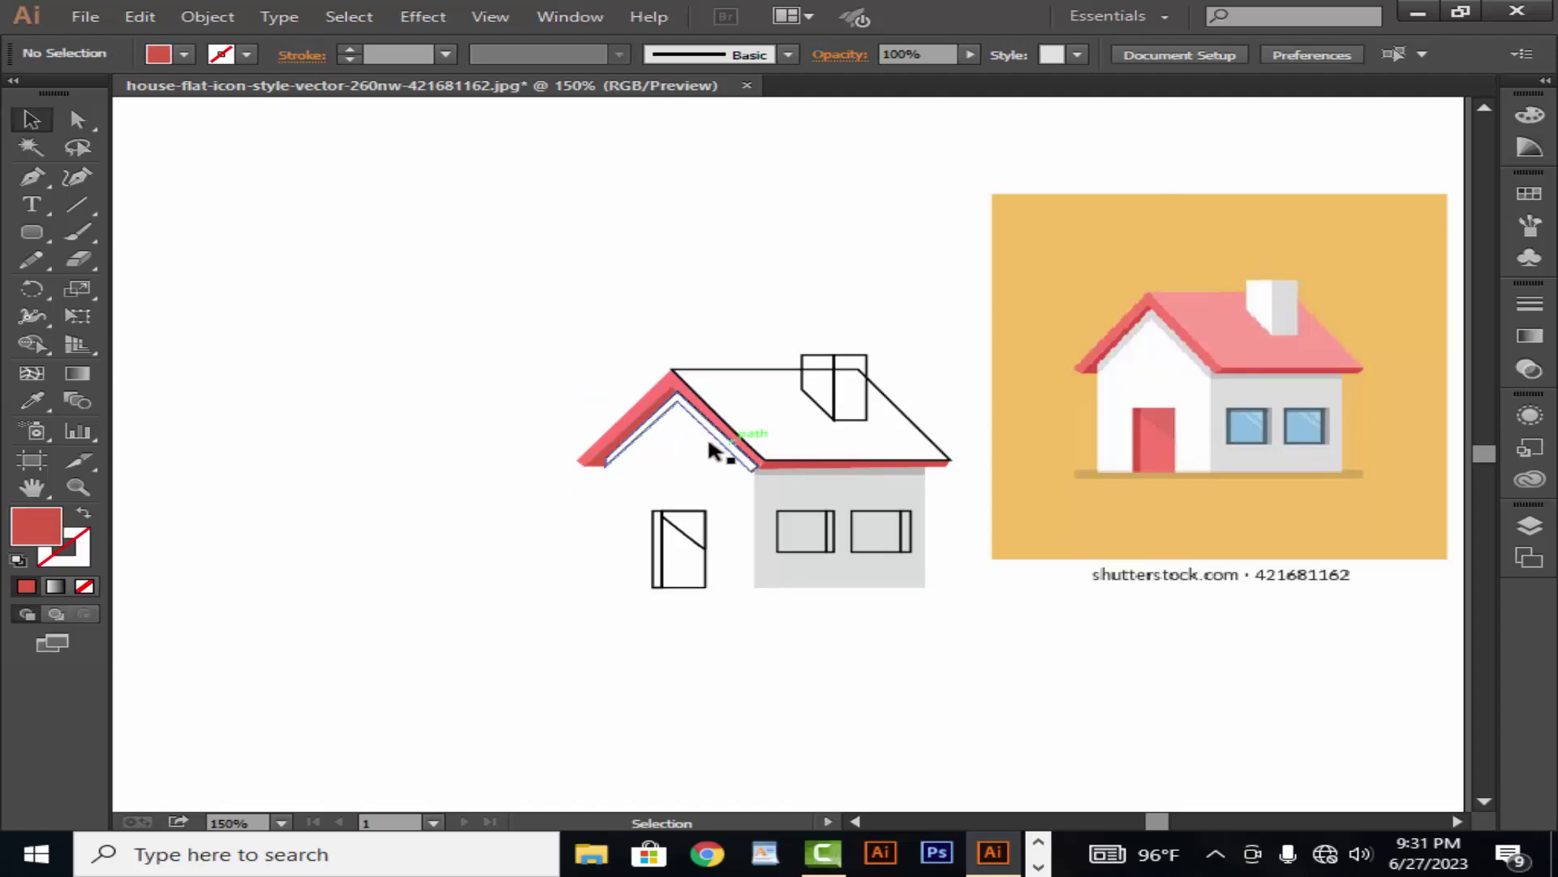
left_click(719, 430)
left_click(32, 399)
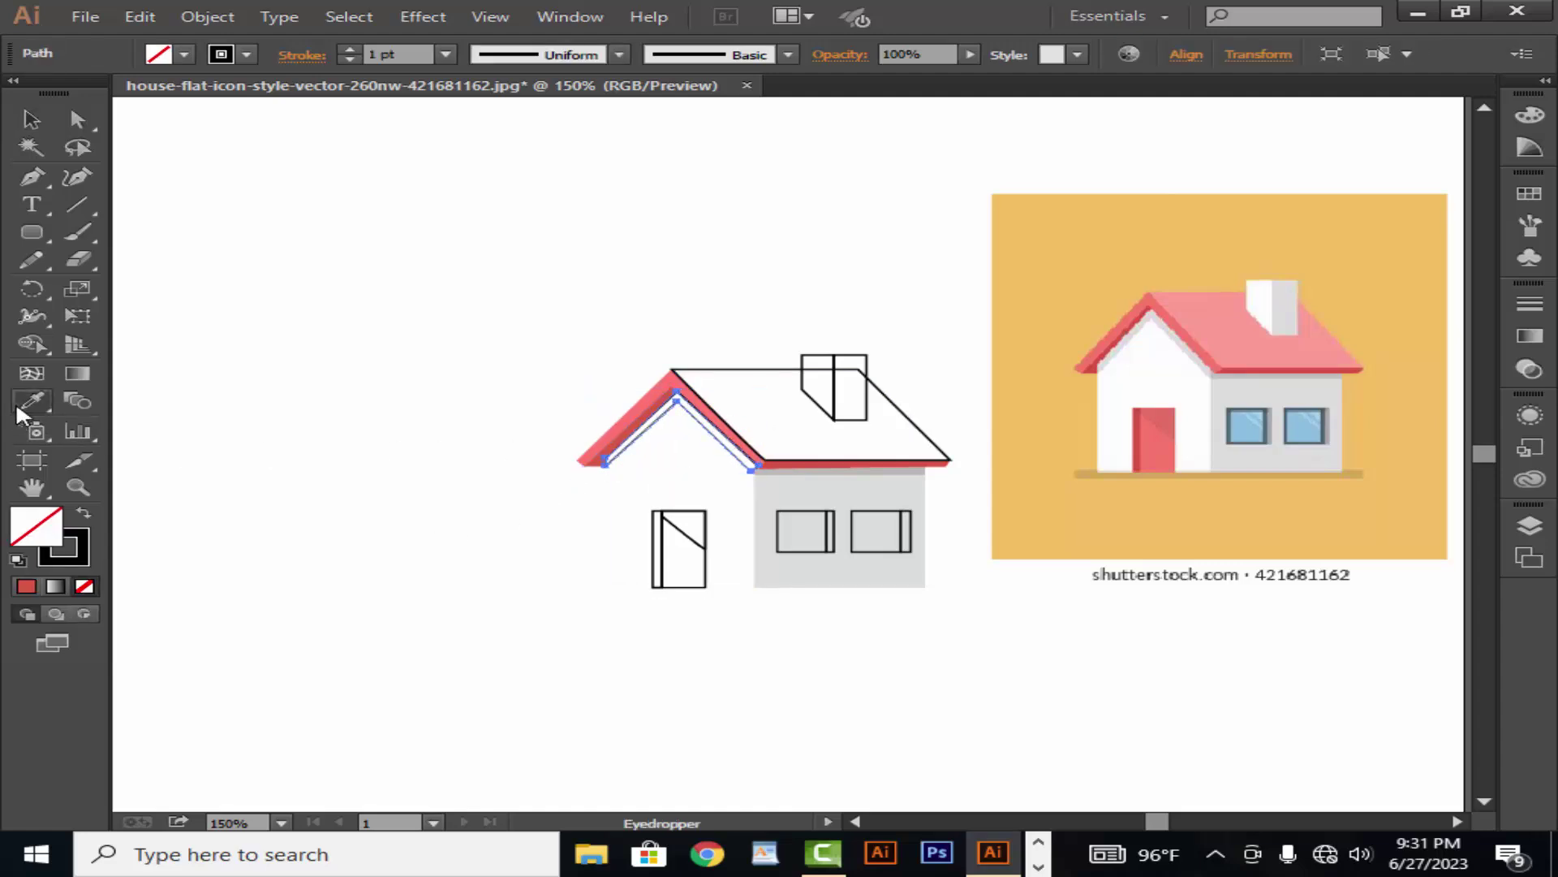
left_click(1123, 343)
left_click(32, 119)
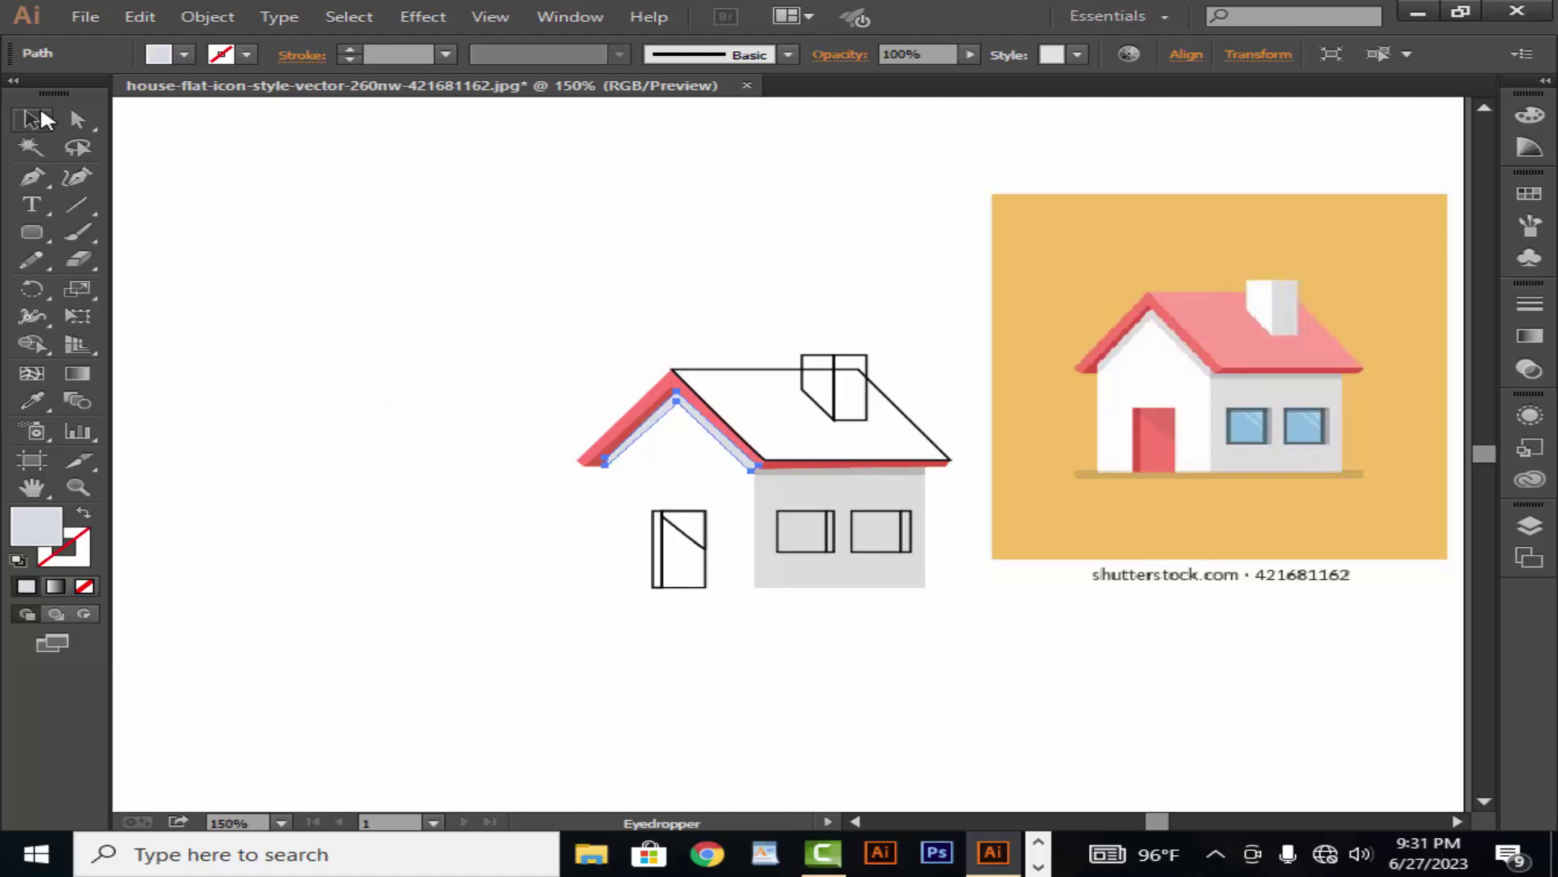
left_click(226, 236)
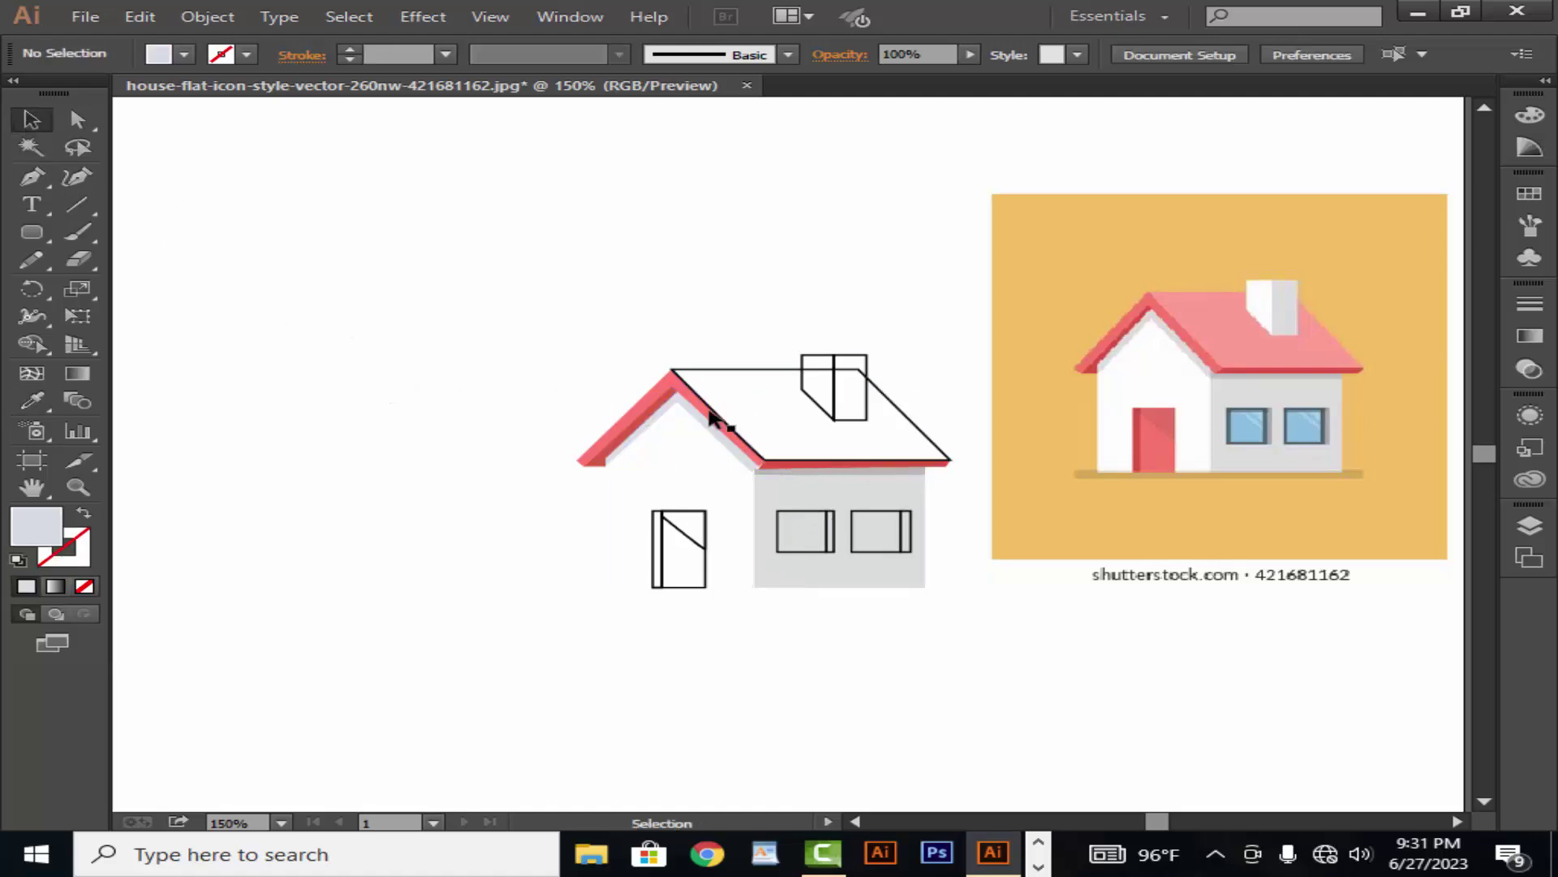
Fill the main roof shape with the reference's pink.
left_click(683, 381)
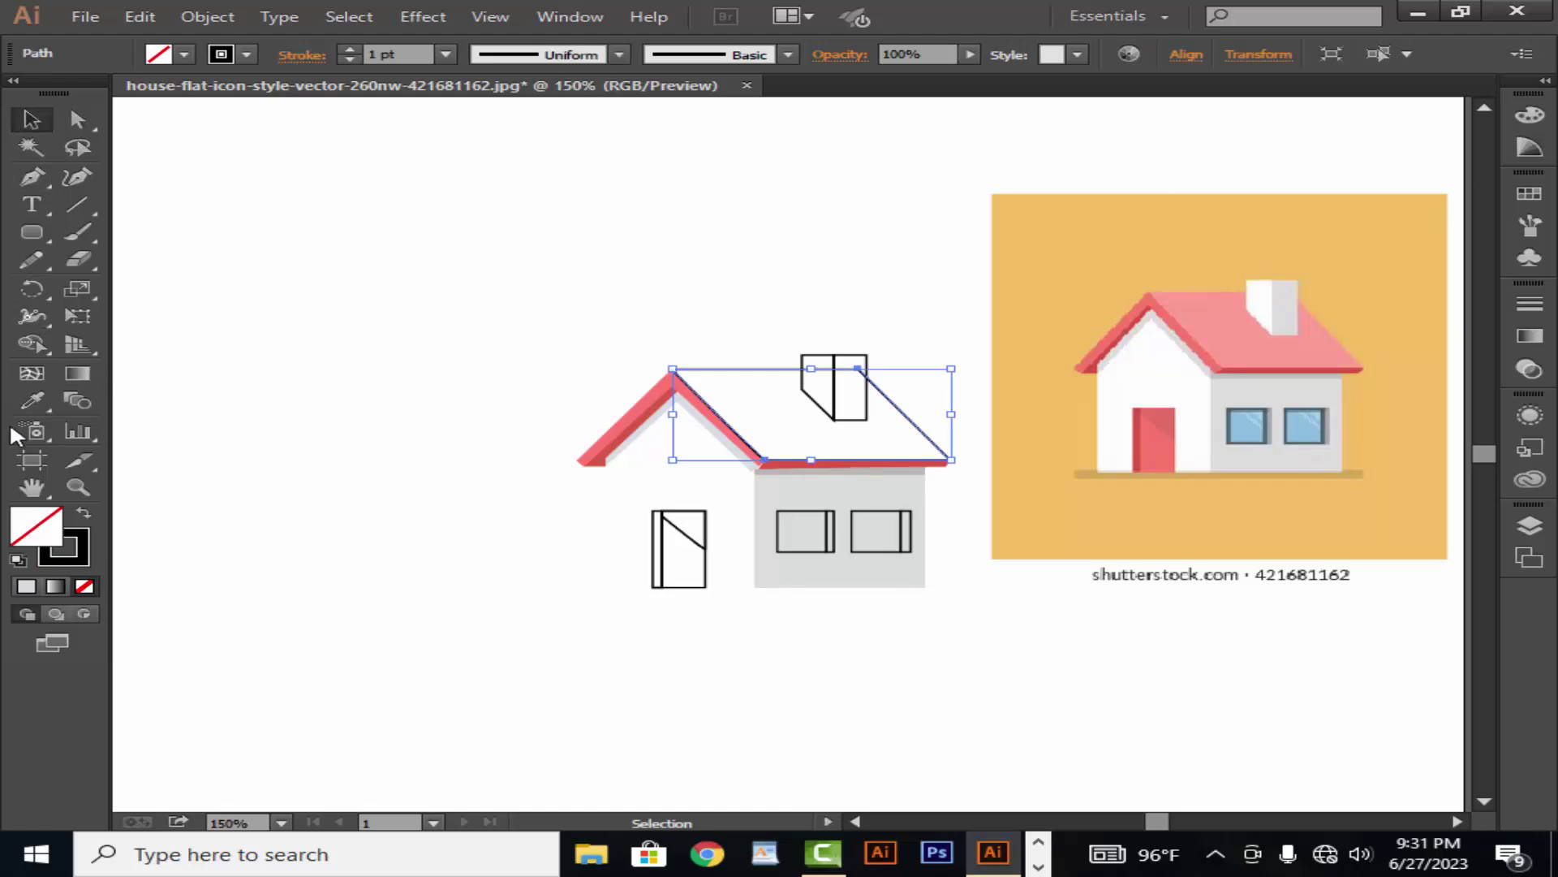
left_click(32, 400)
left_click(1258, 354)
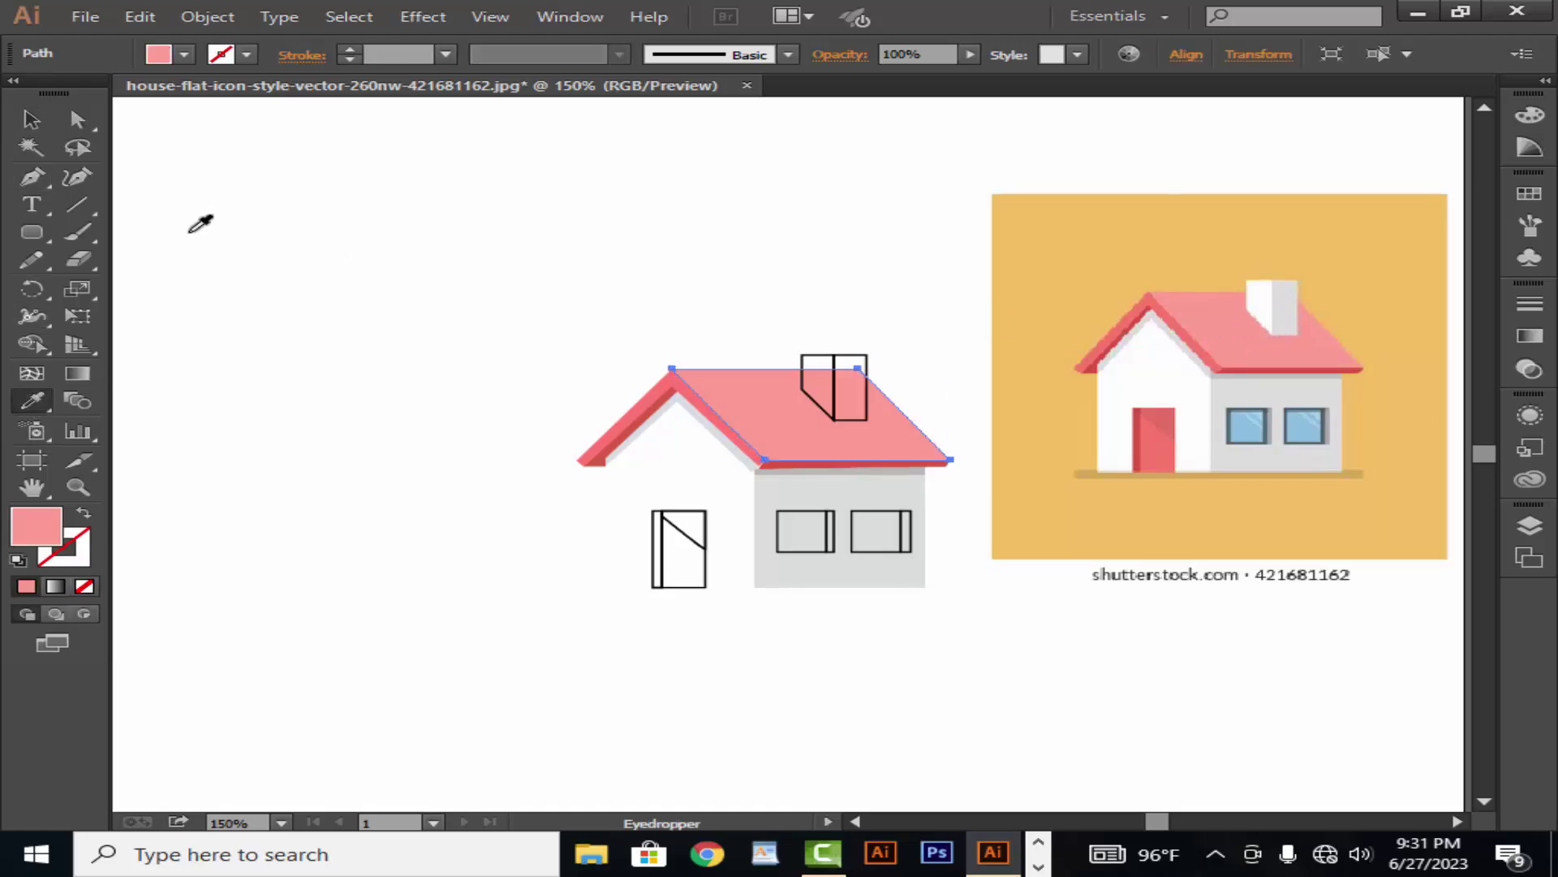
left_click(32, 119)
left_click(478, 209)
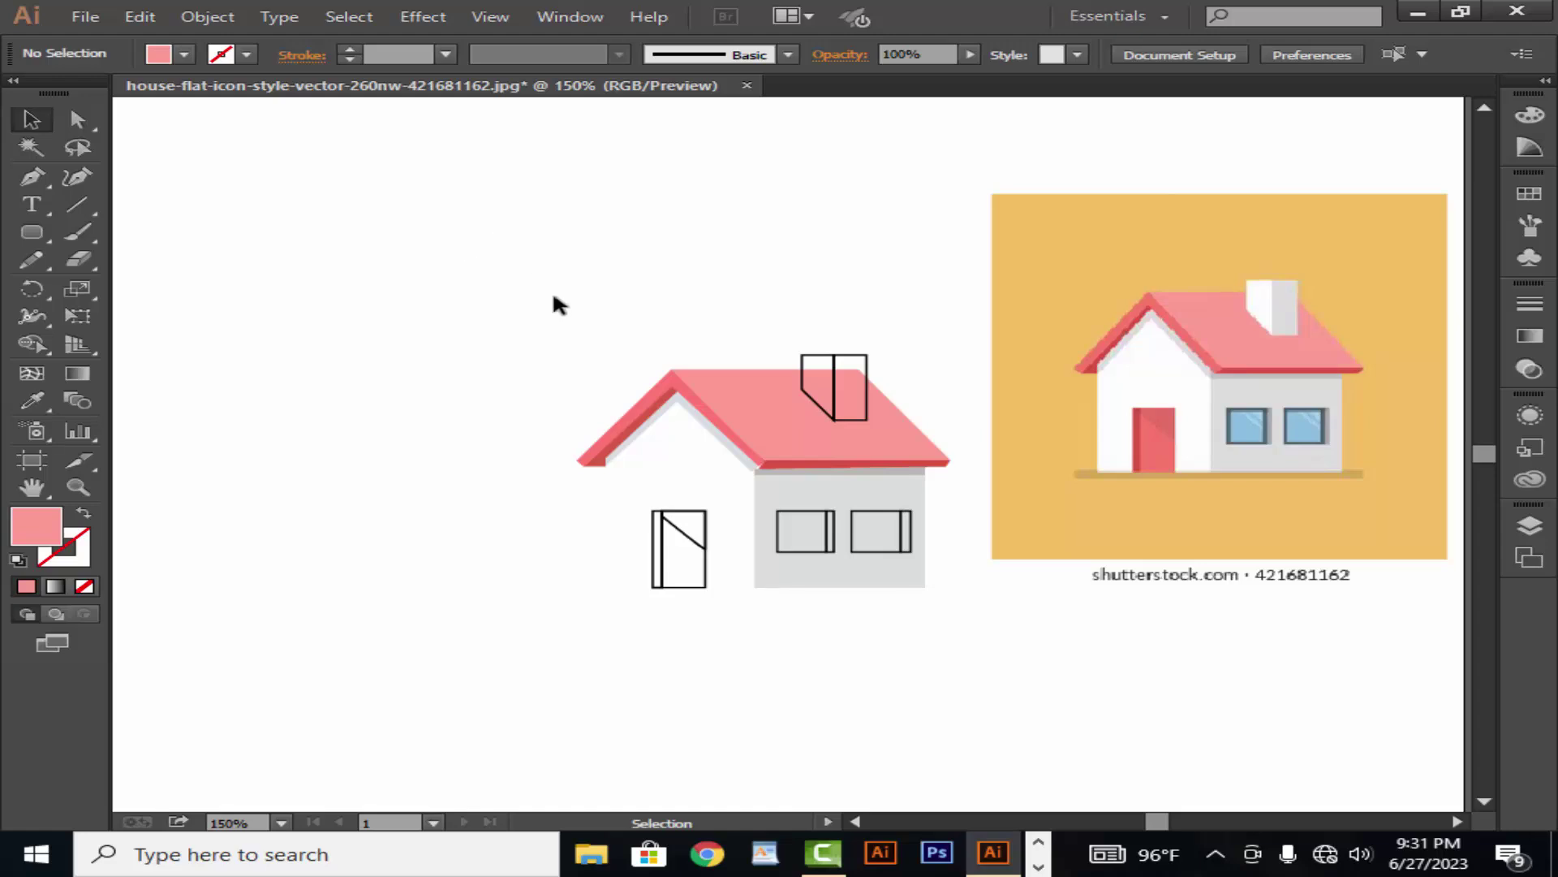
Fill the chimney's front face white and its side light grey, without outlines.
left_click(833, 418)
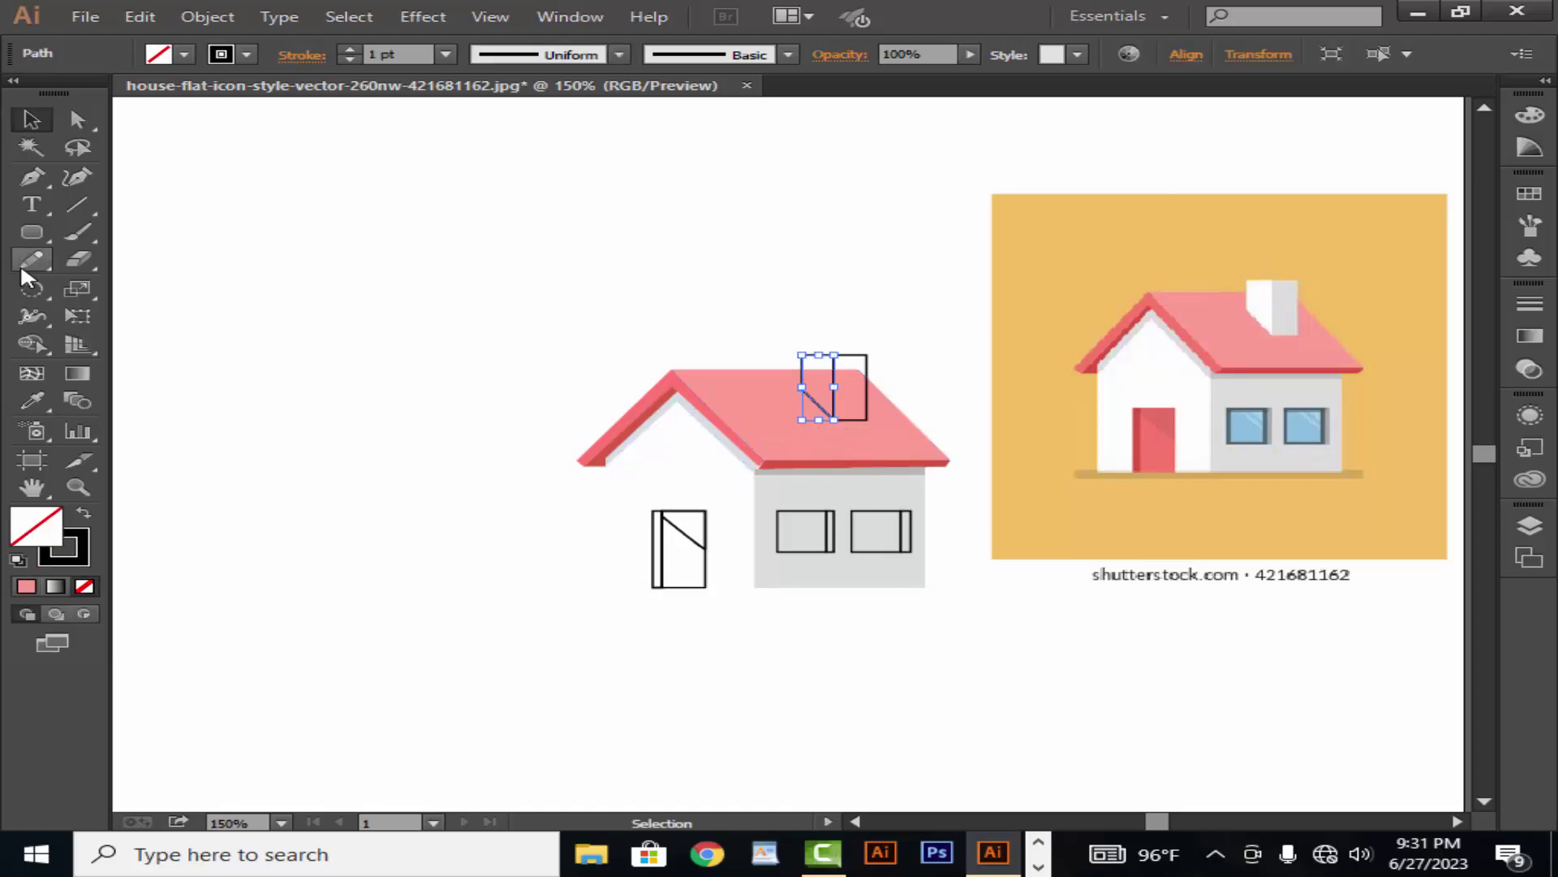
left_click(32, 400)
left_click(1267, 304)
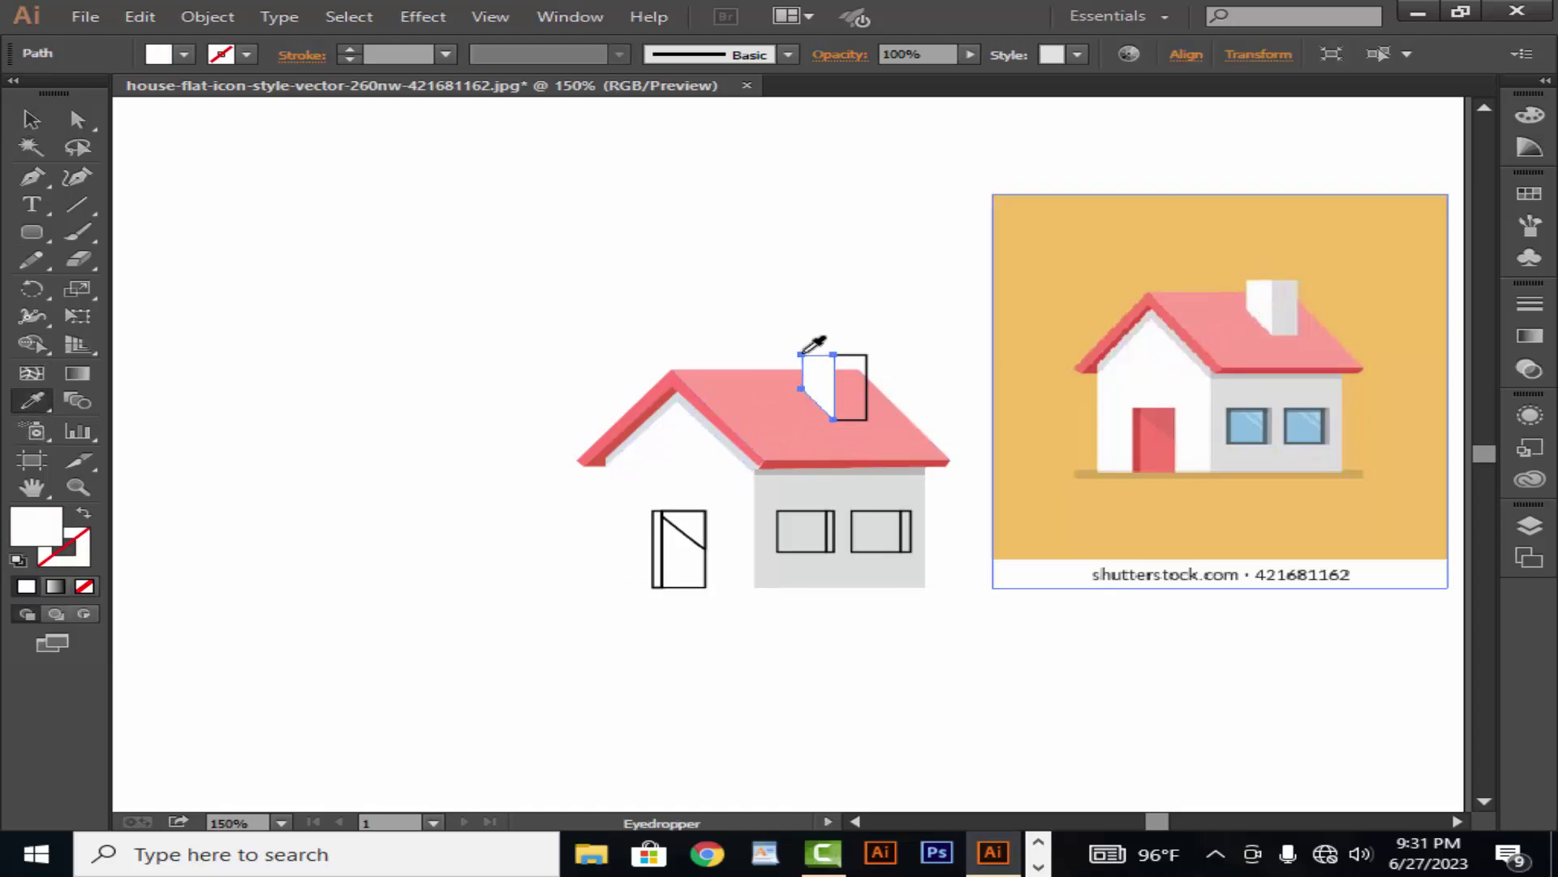
left_click(32, 120)
left_click(919, 403)
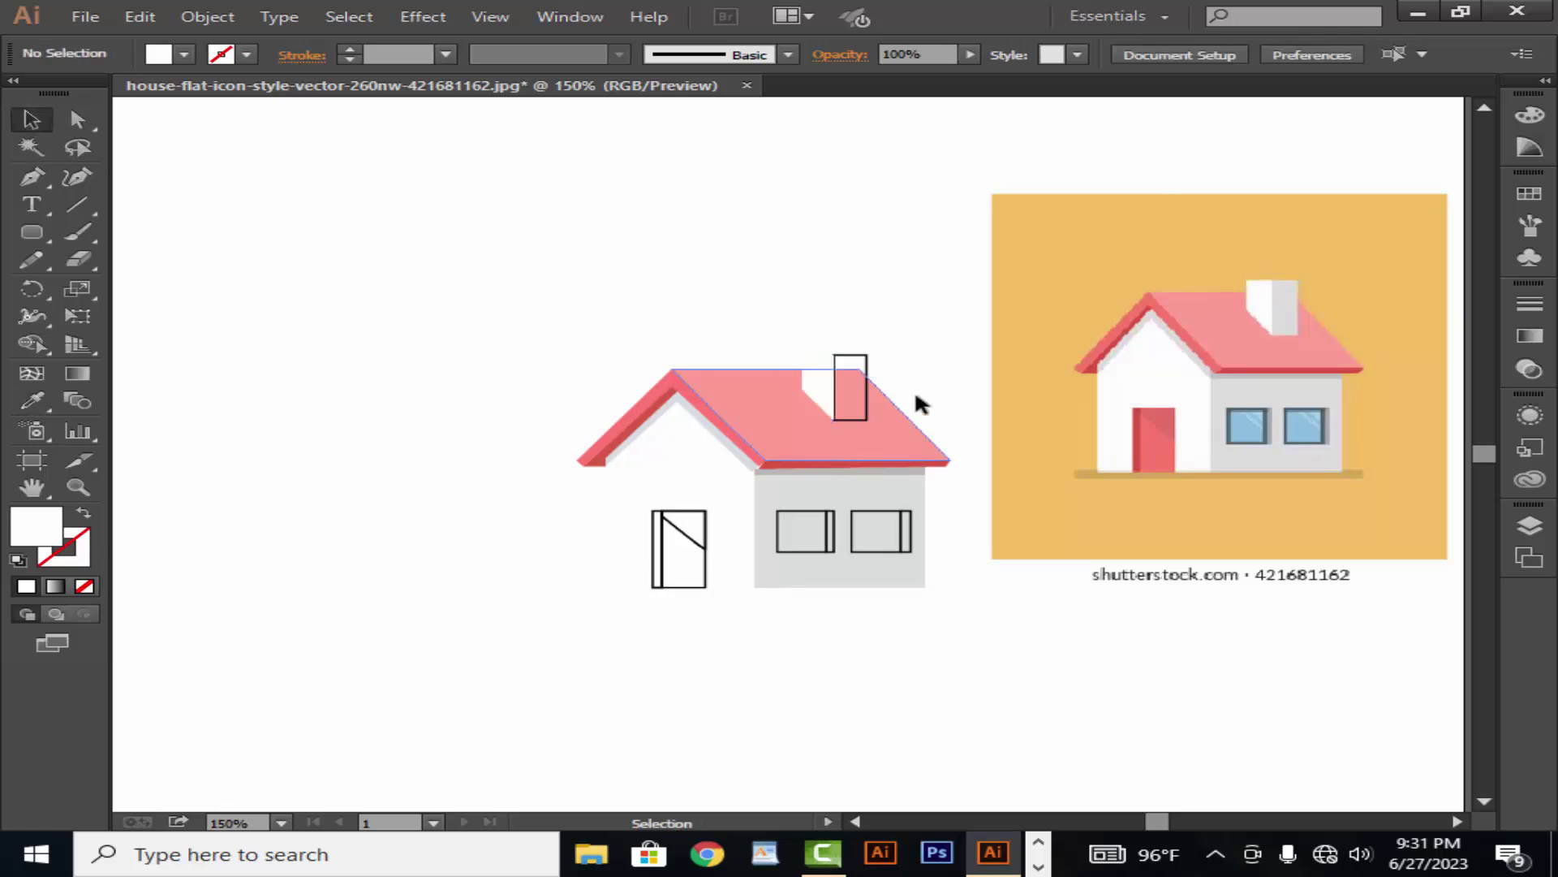
left_click(860, 414)
left_click(32, 400)
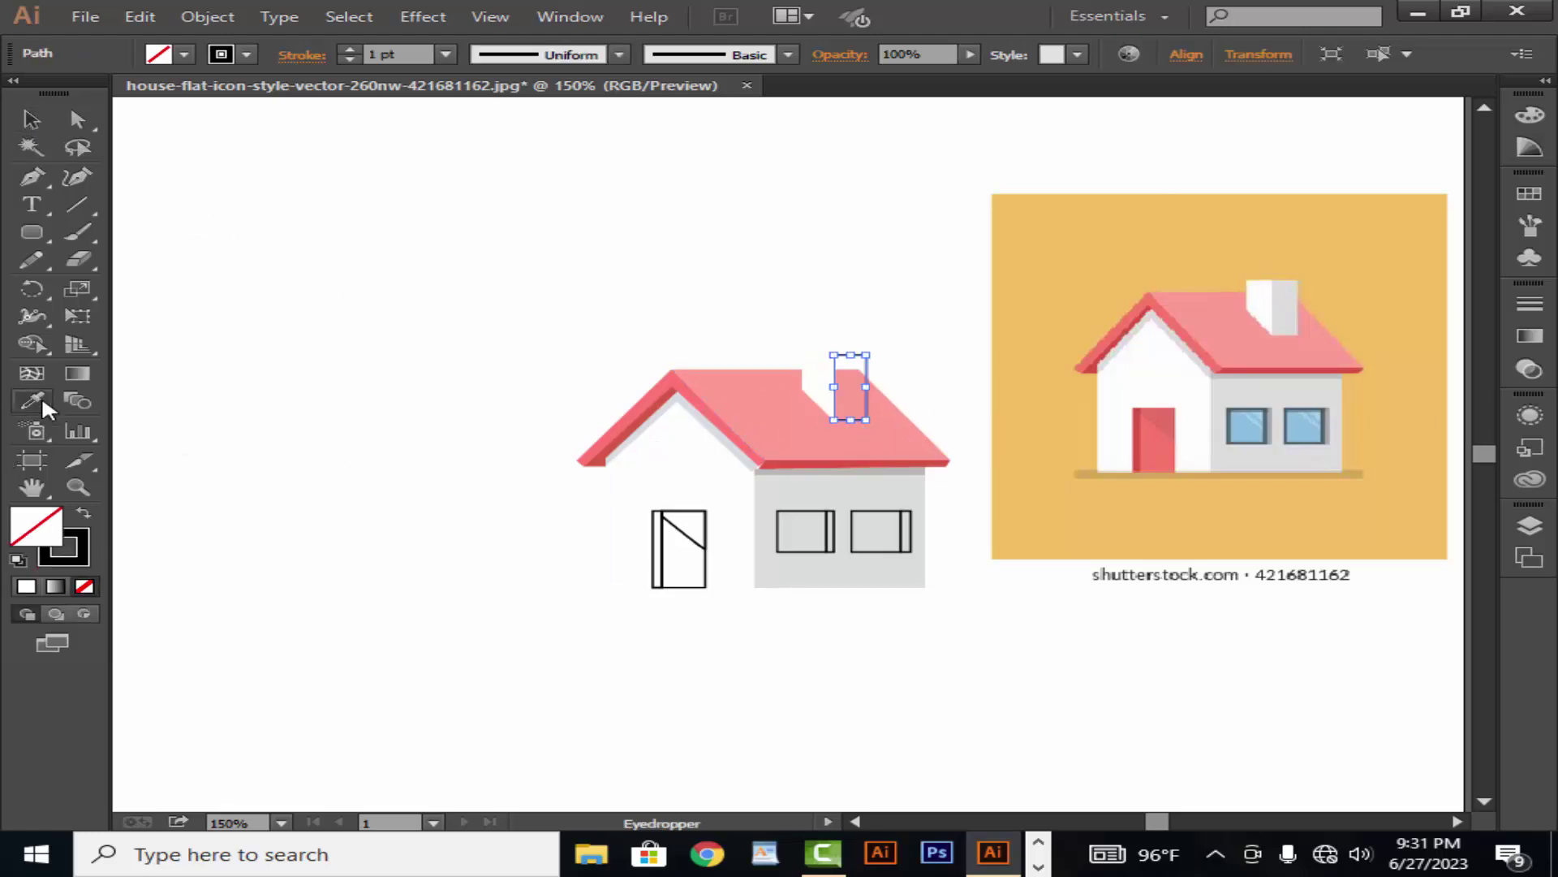
left_click(1285, 310)
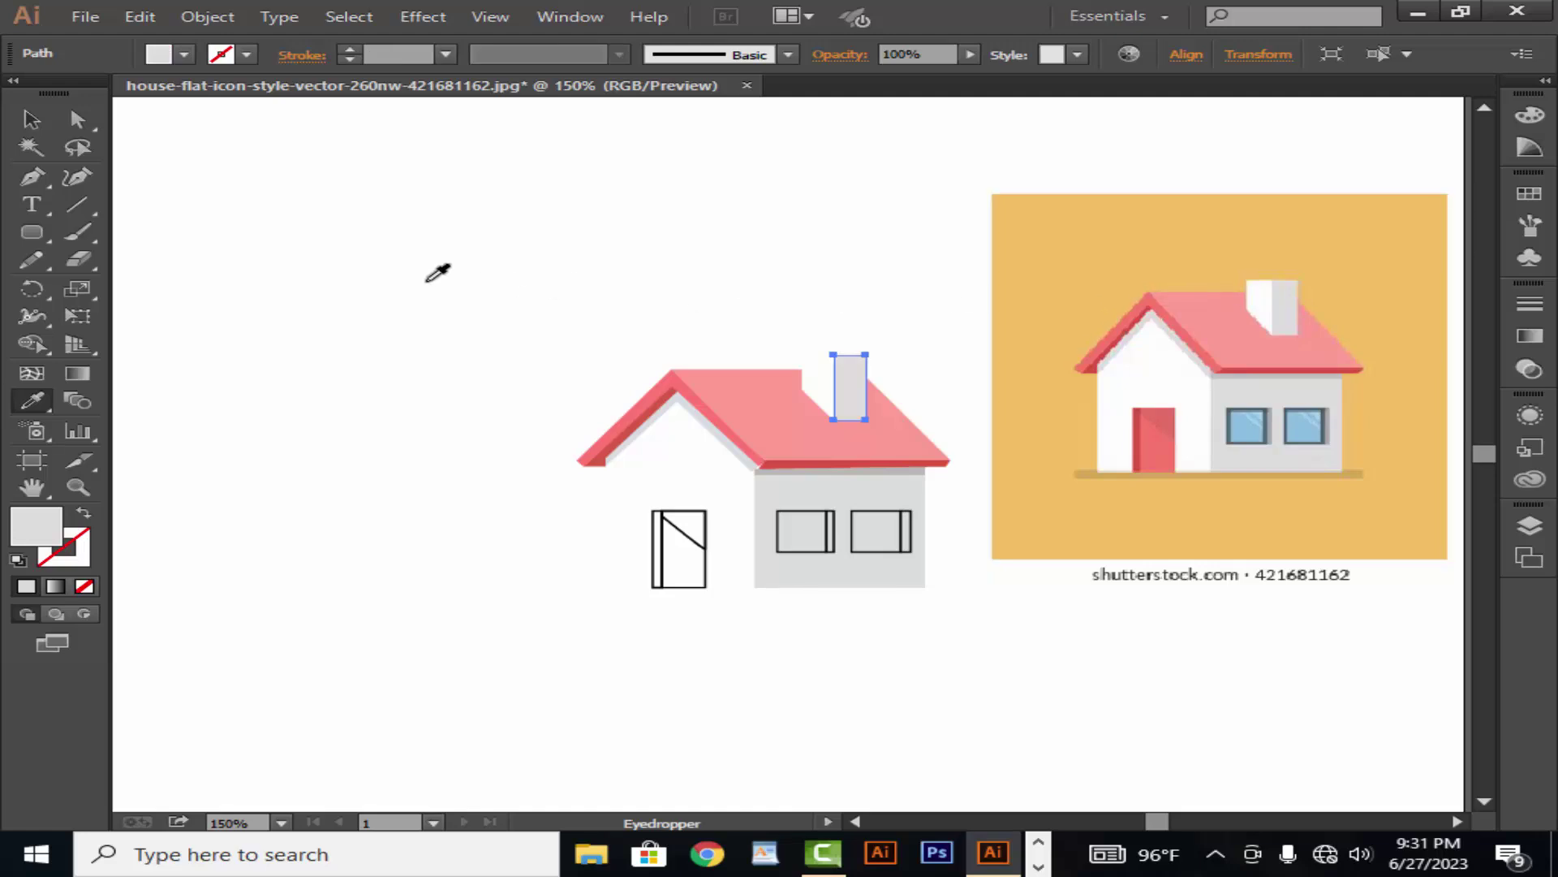
left_click(31, 119)
left_click(411, 446)
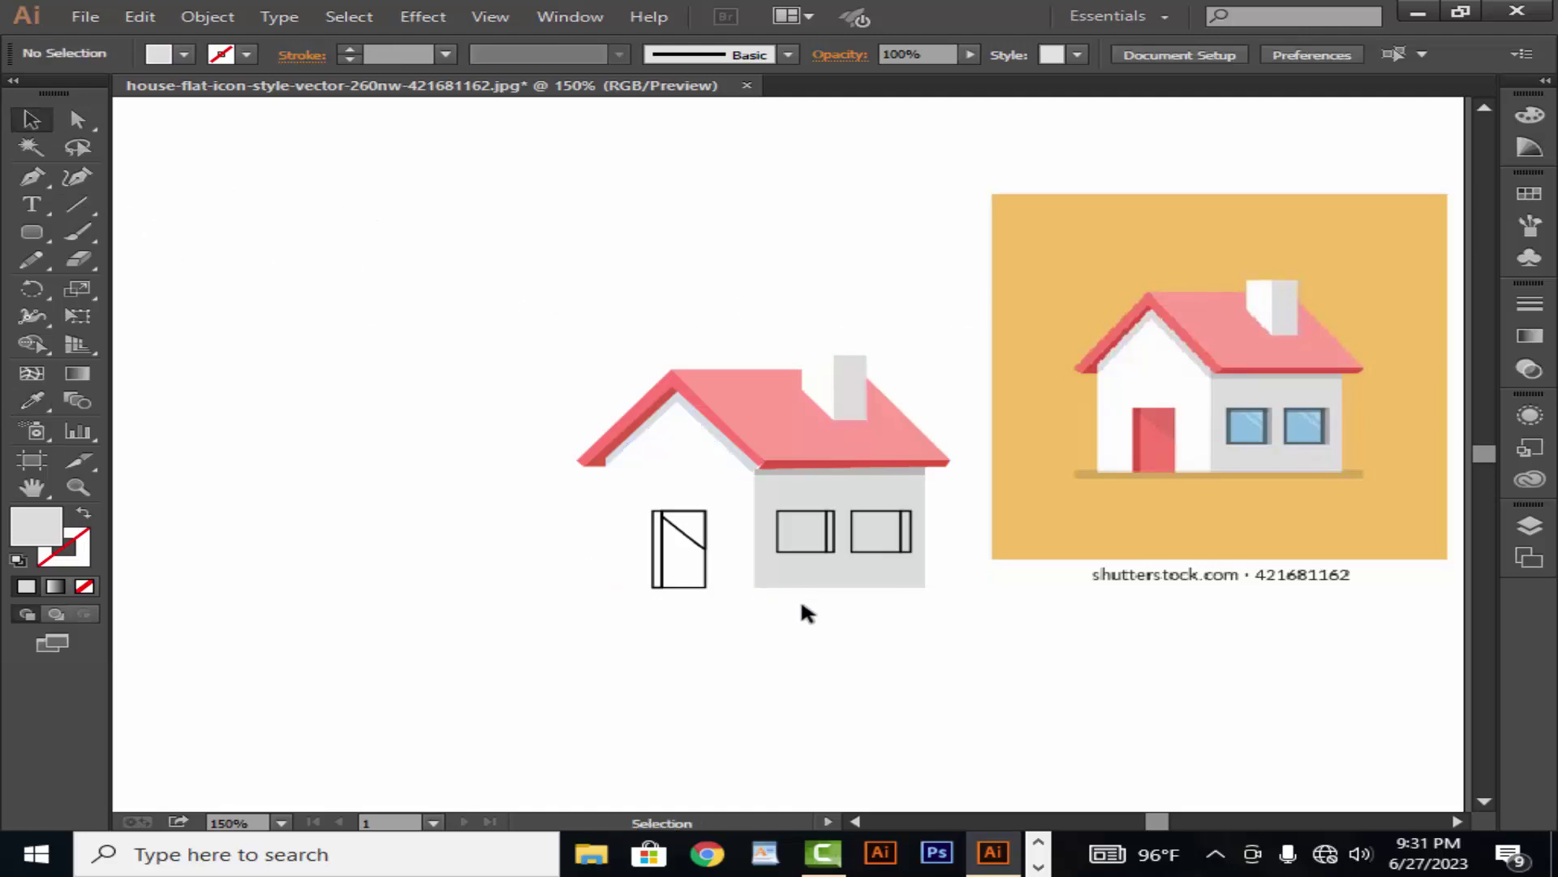
left_click_drag(657, 577, 652, 579)
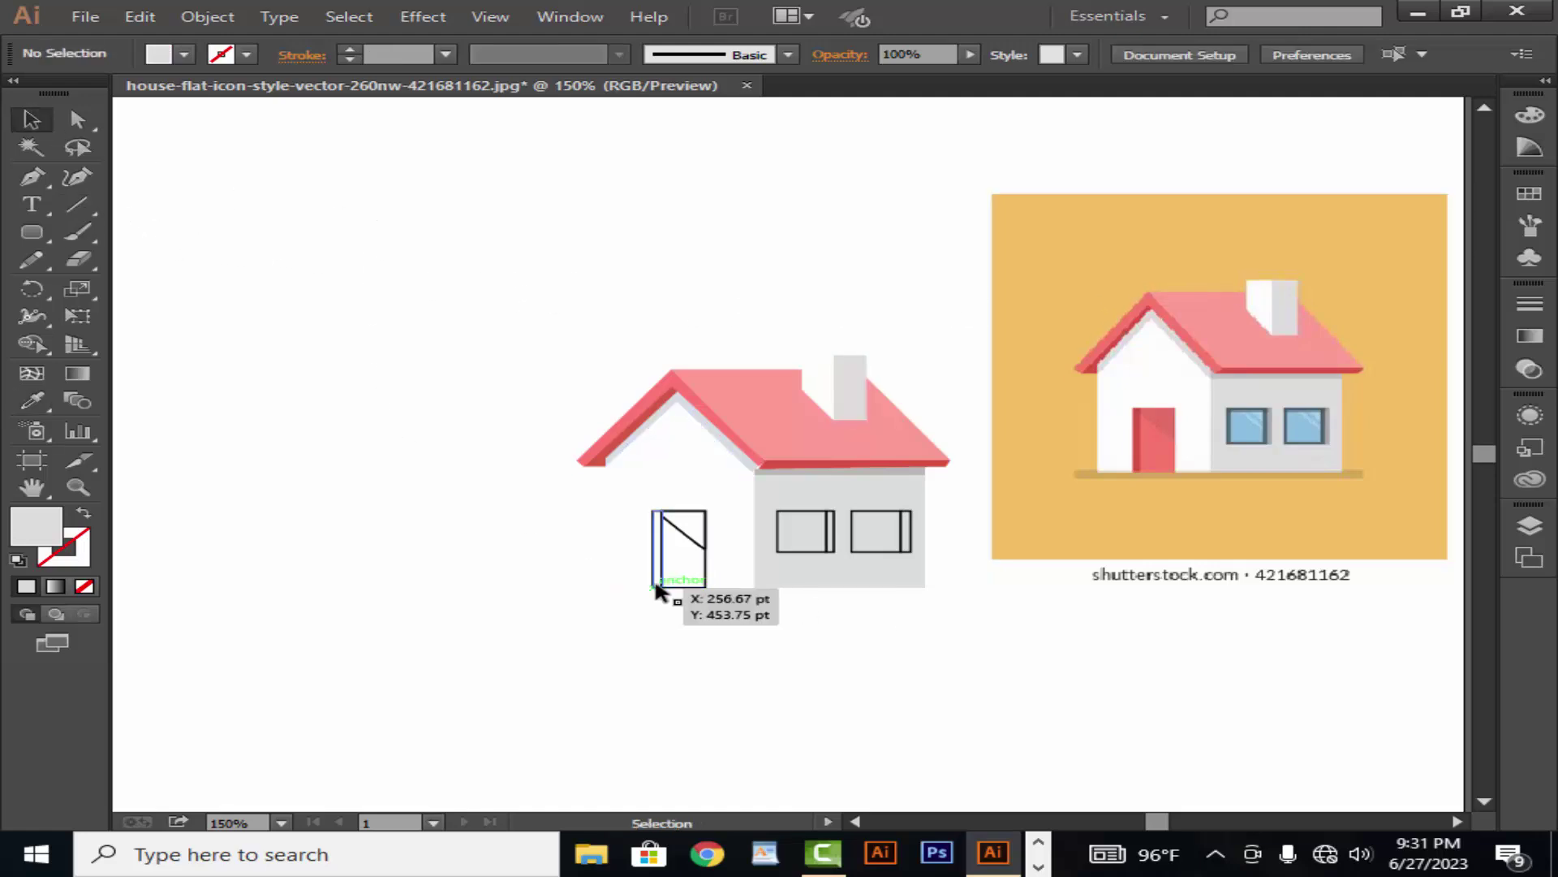
Fill the door's edge strip and top diagonal triangle with the reference door red.
key("i")
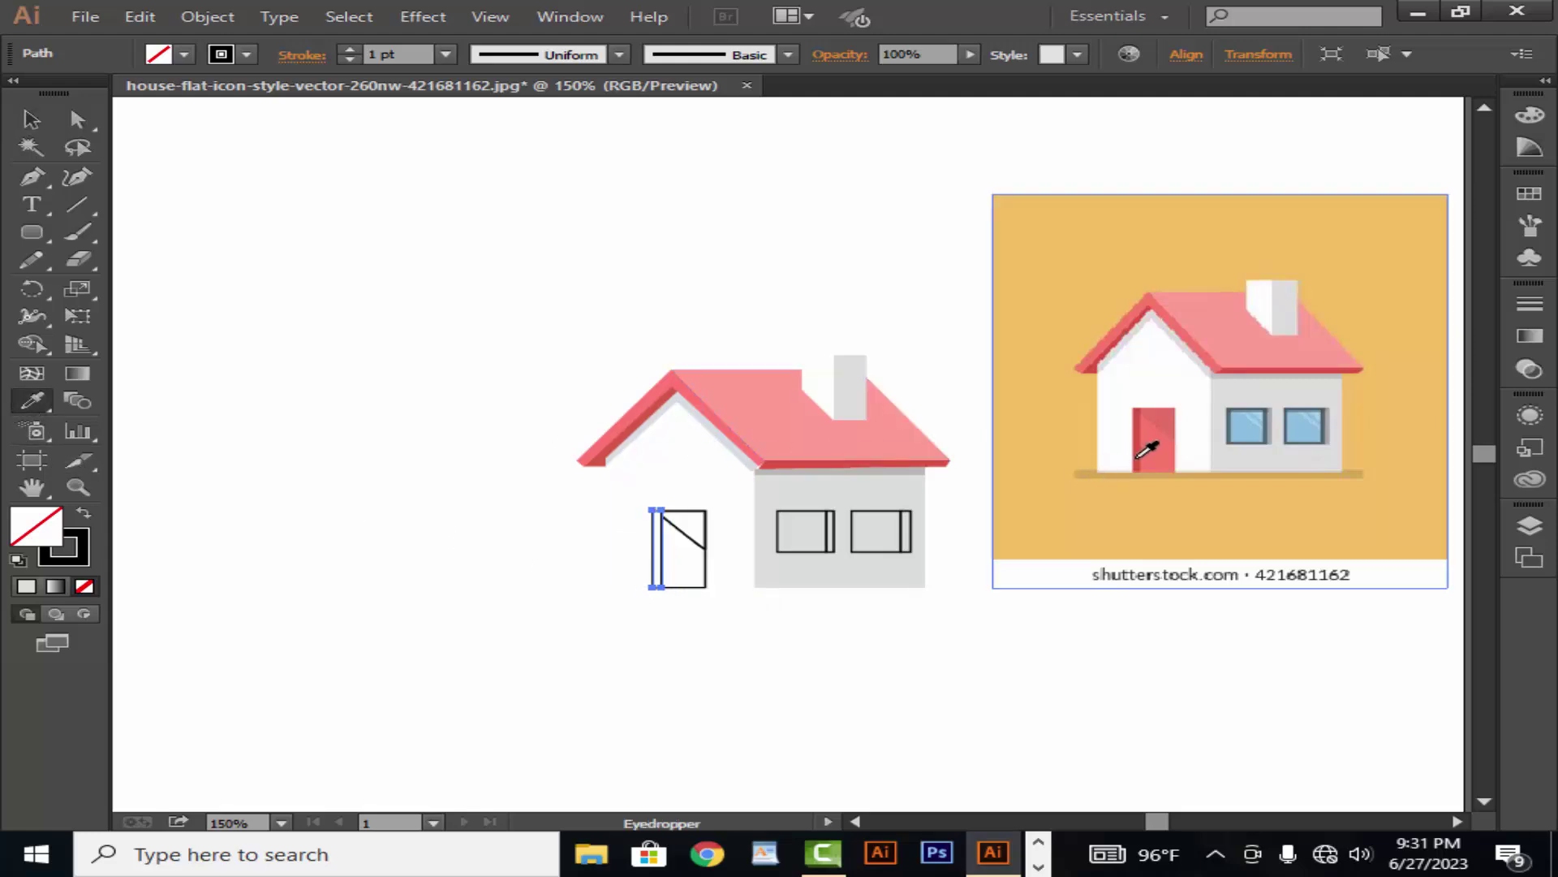
left_click(1148, 438)
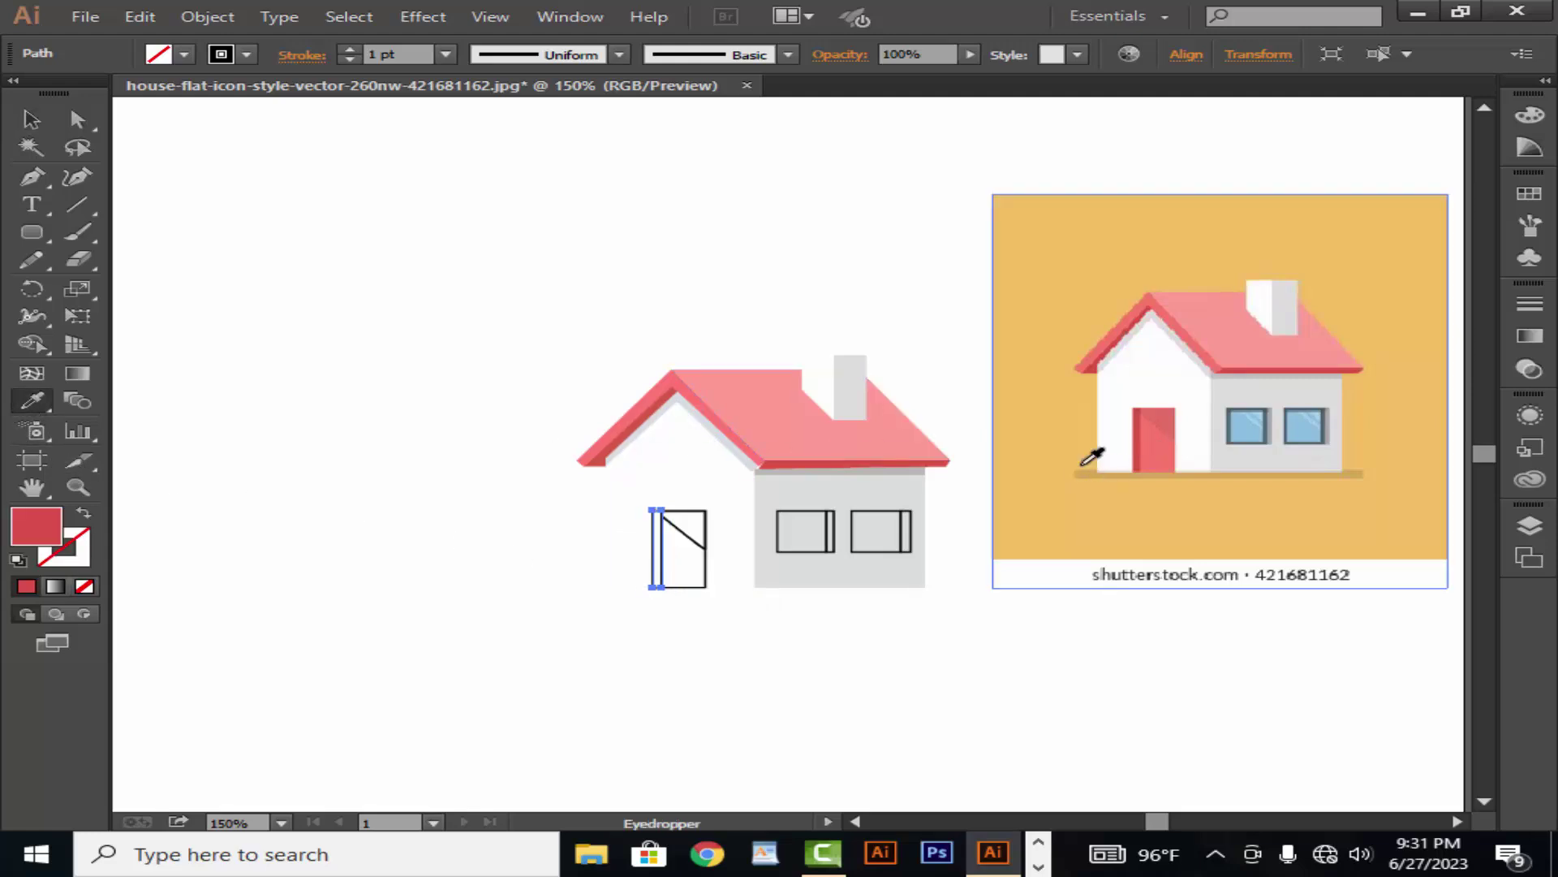
left_click(26, 121)
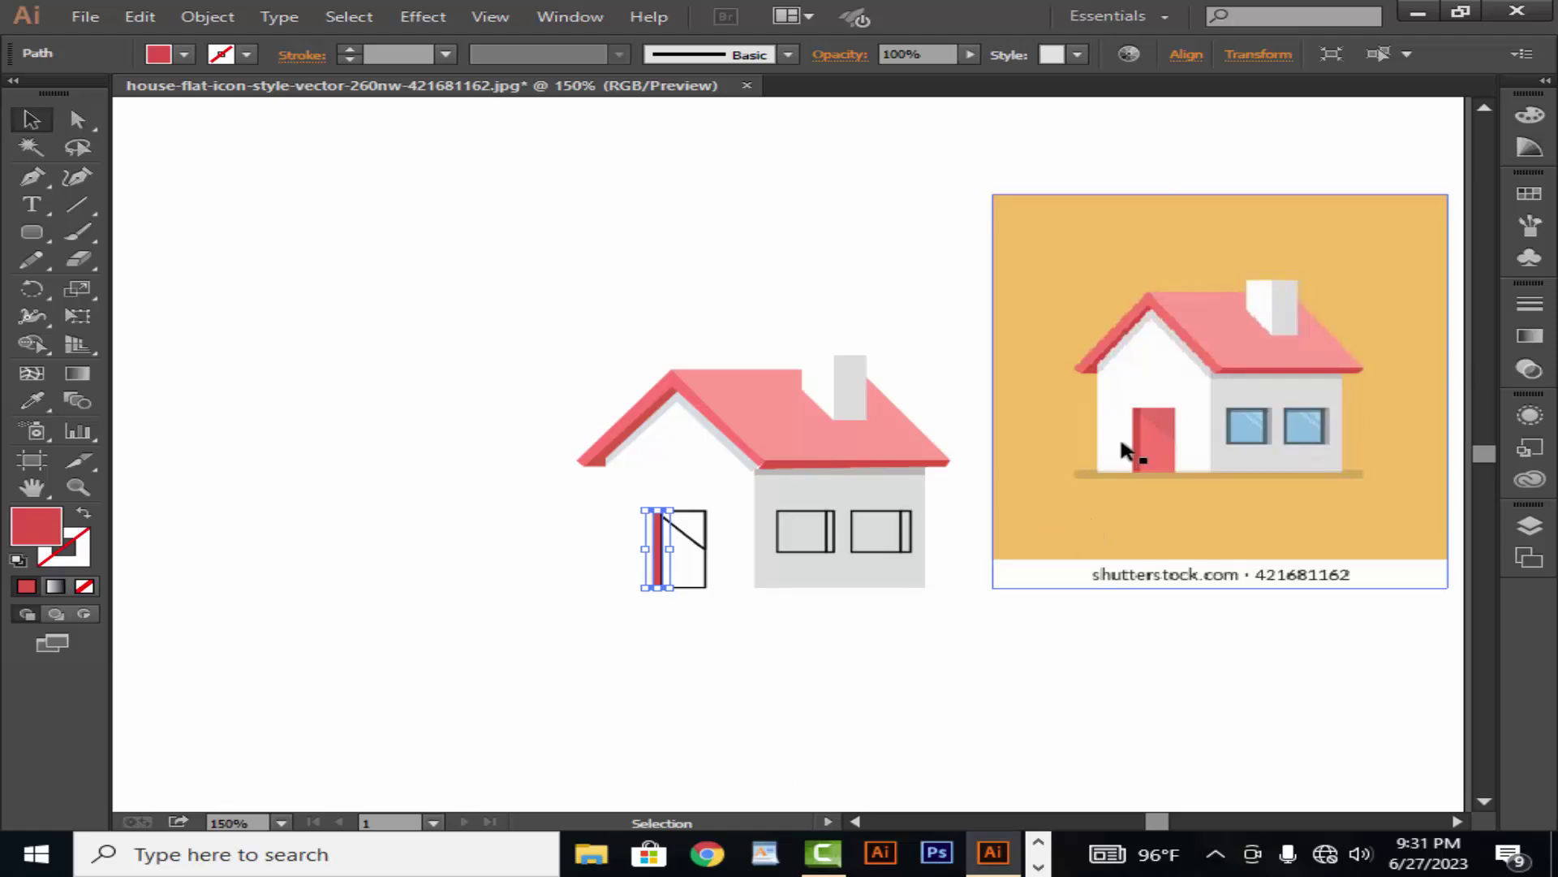
left_click(696, 539)
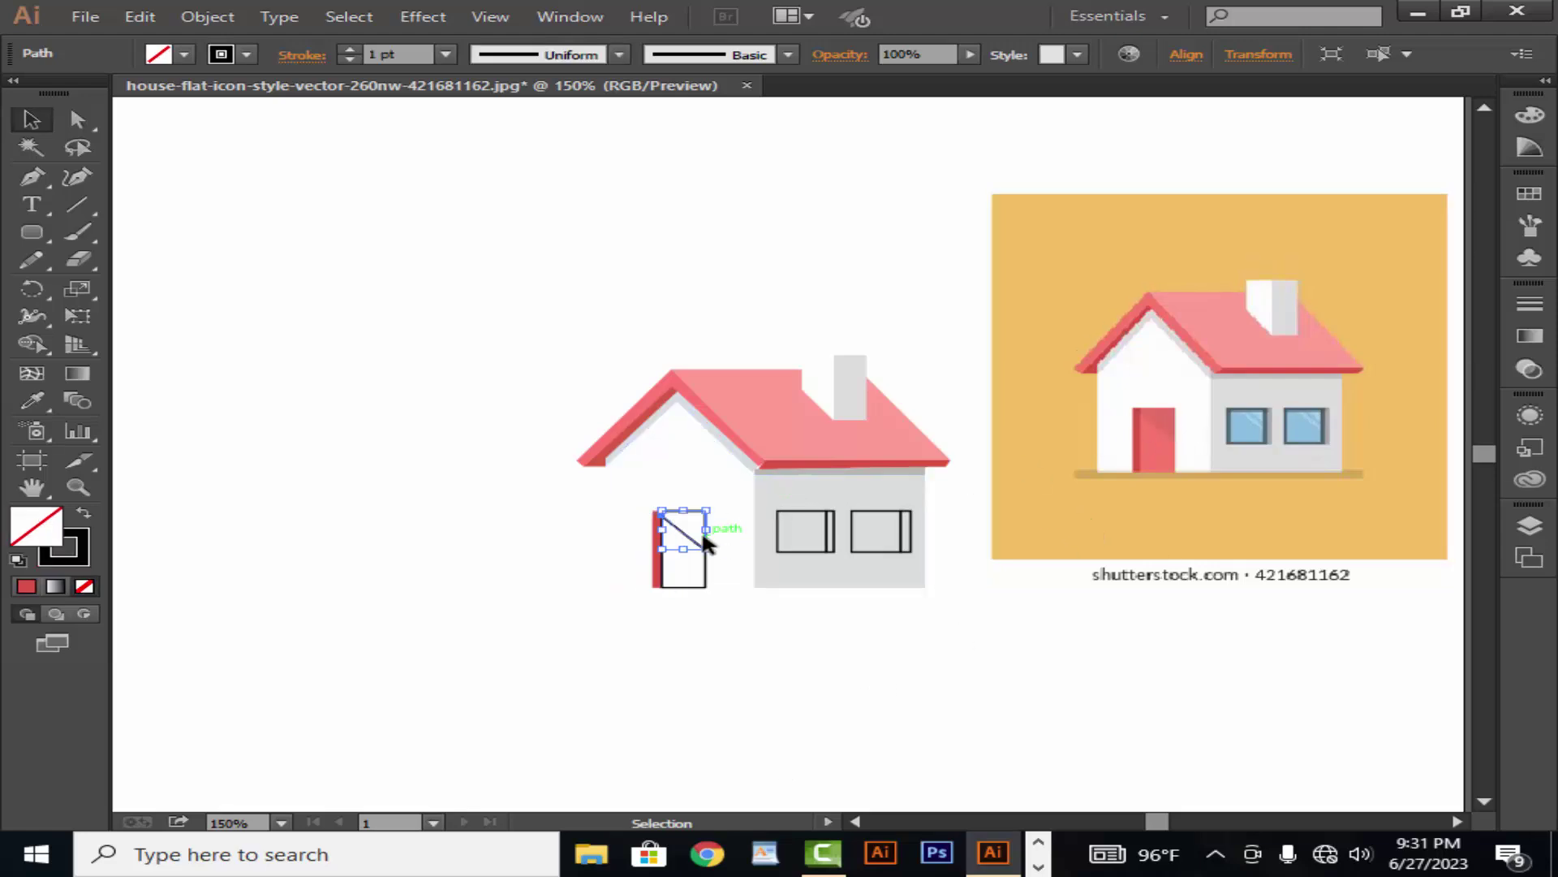
left_click(31, 399)
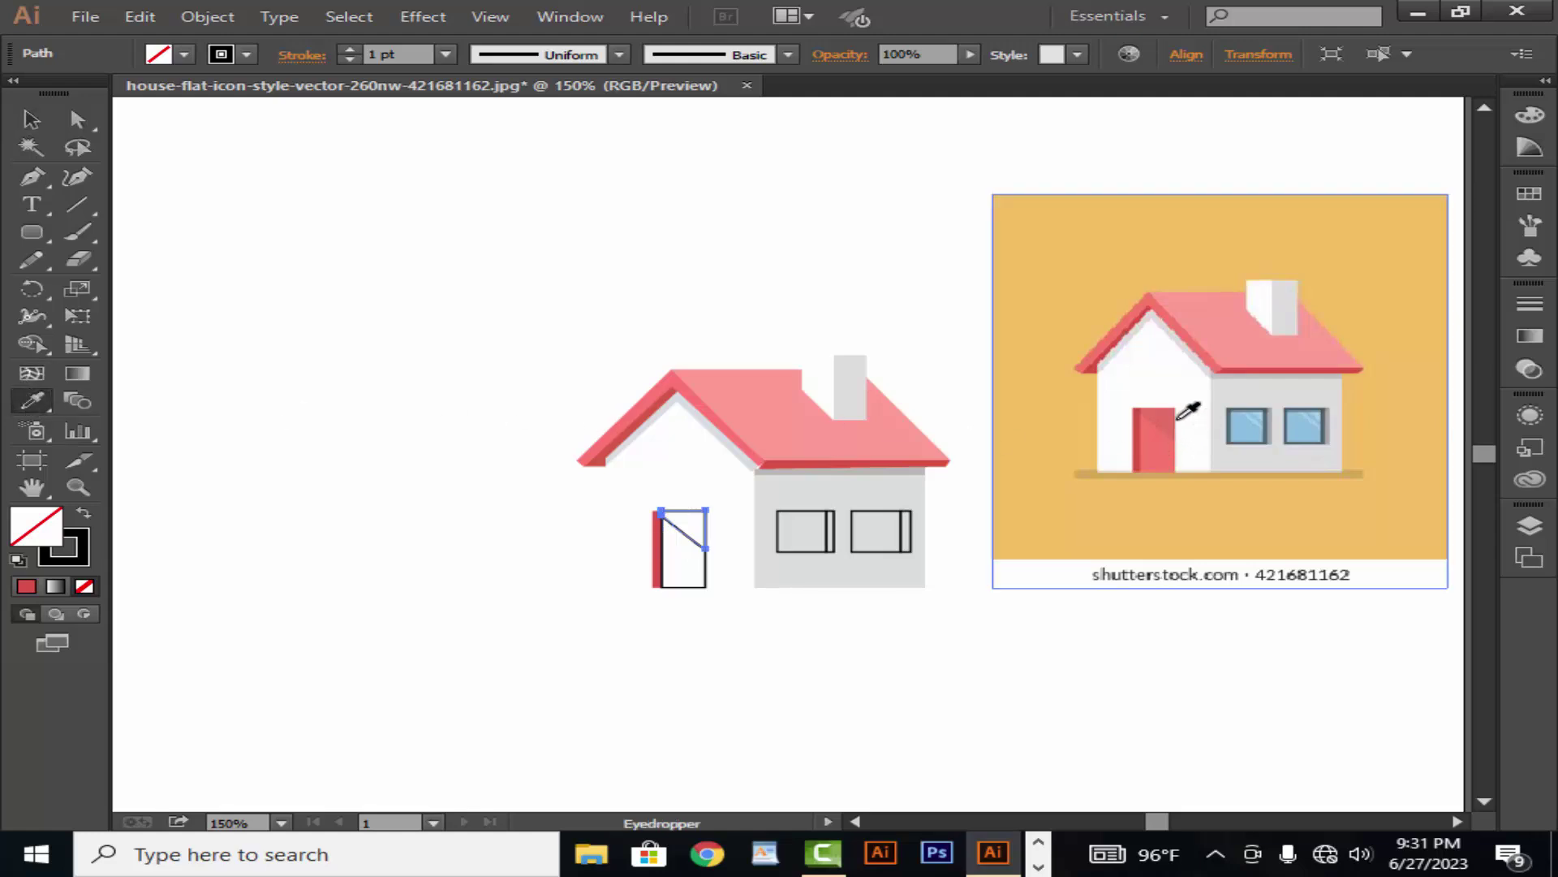
left_click(1134, 414)
left_click(34, 120)
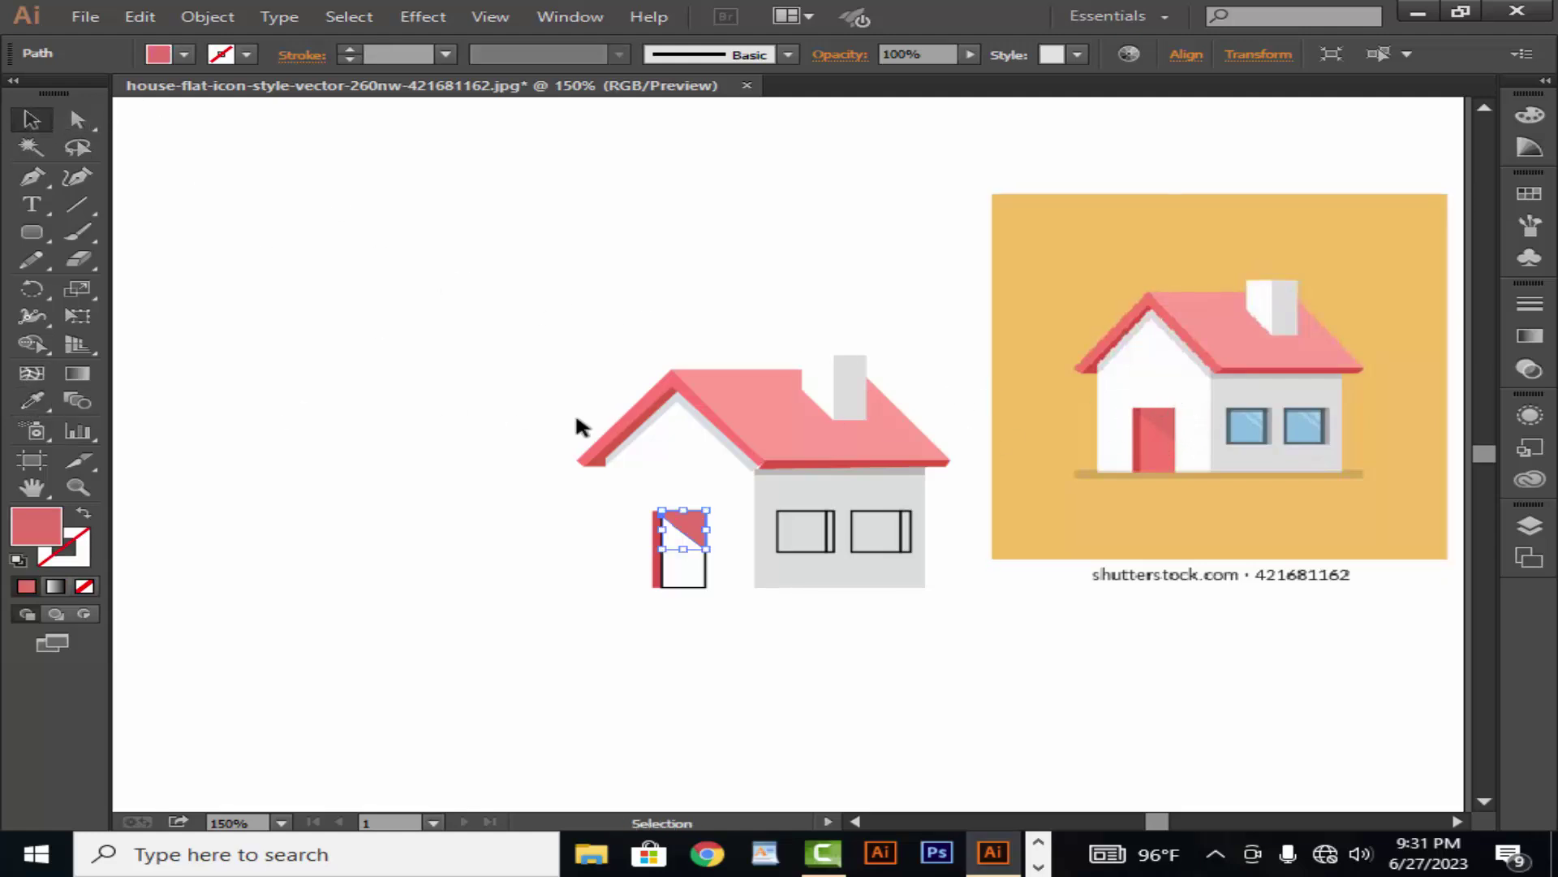
Fill the tall door rectangle with the reference door's red, removing its outline.
left_click(705, 585)
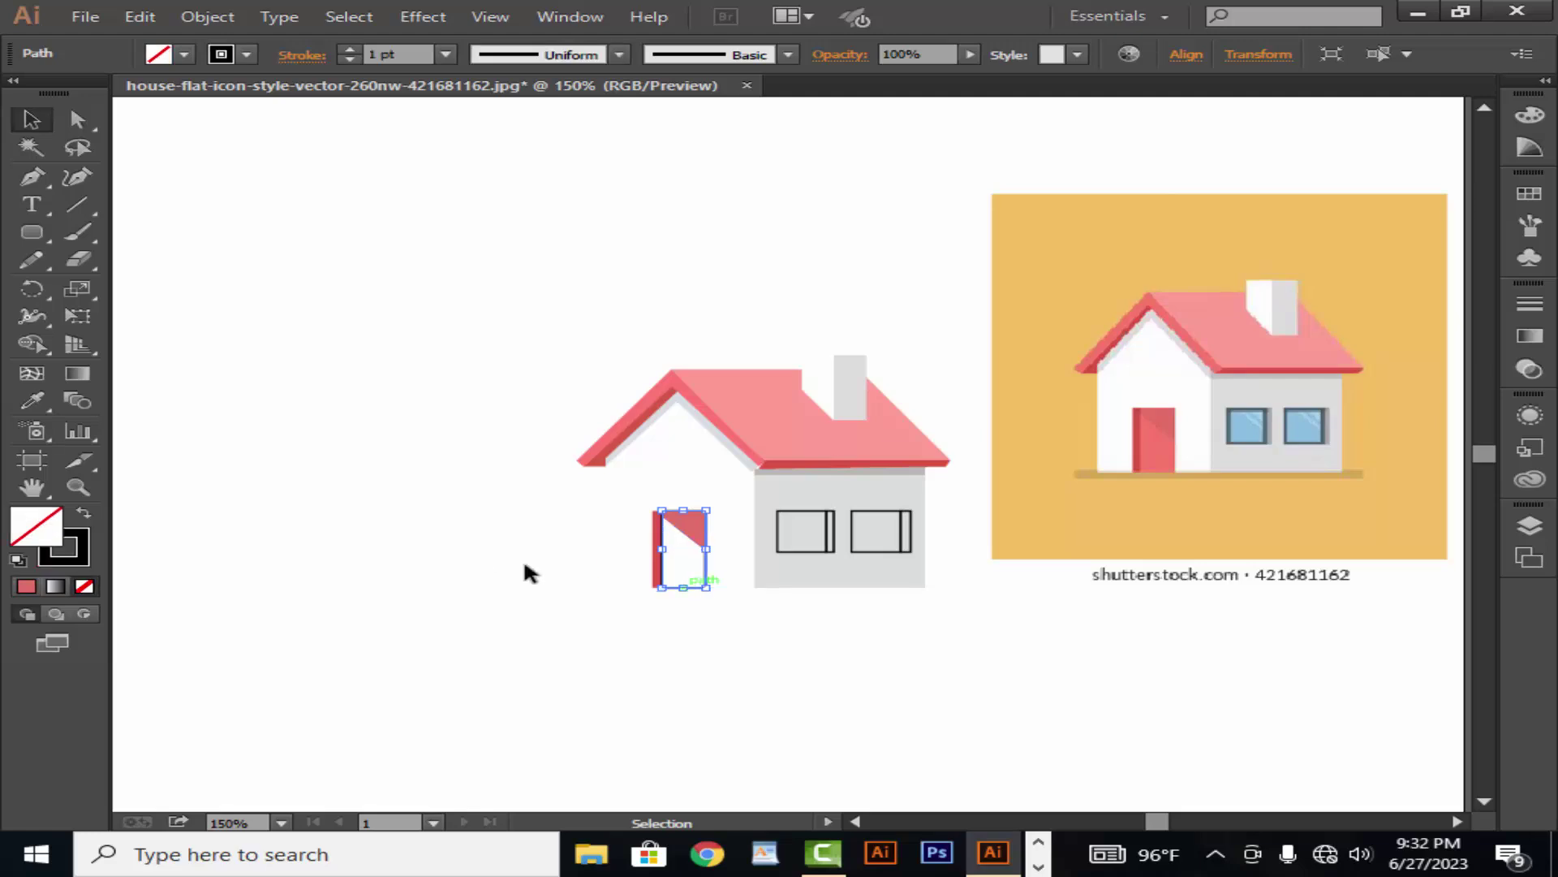
left_click(32, 400)
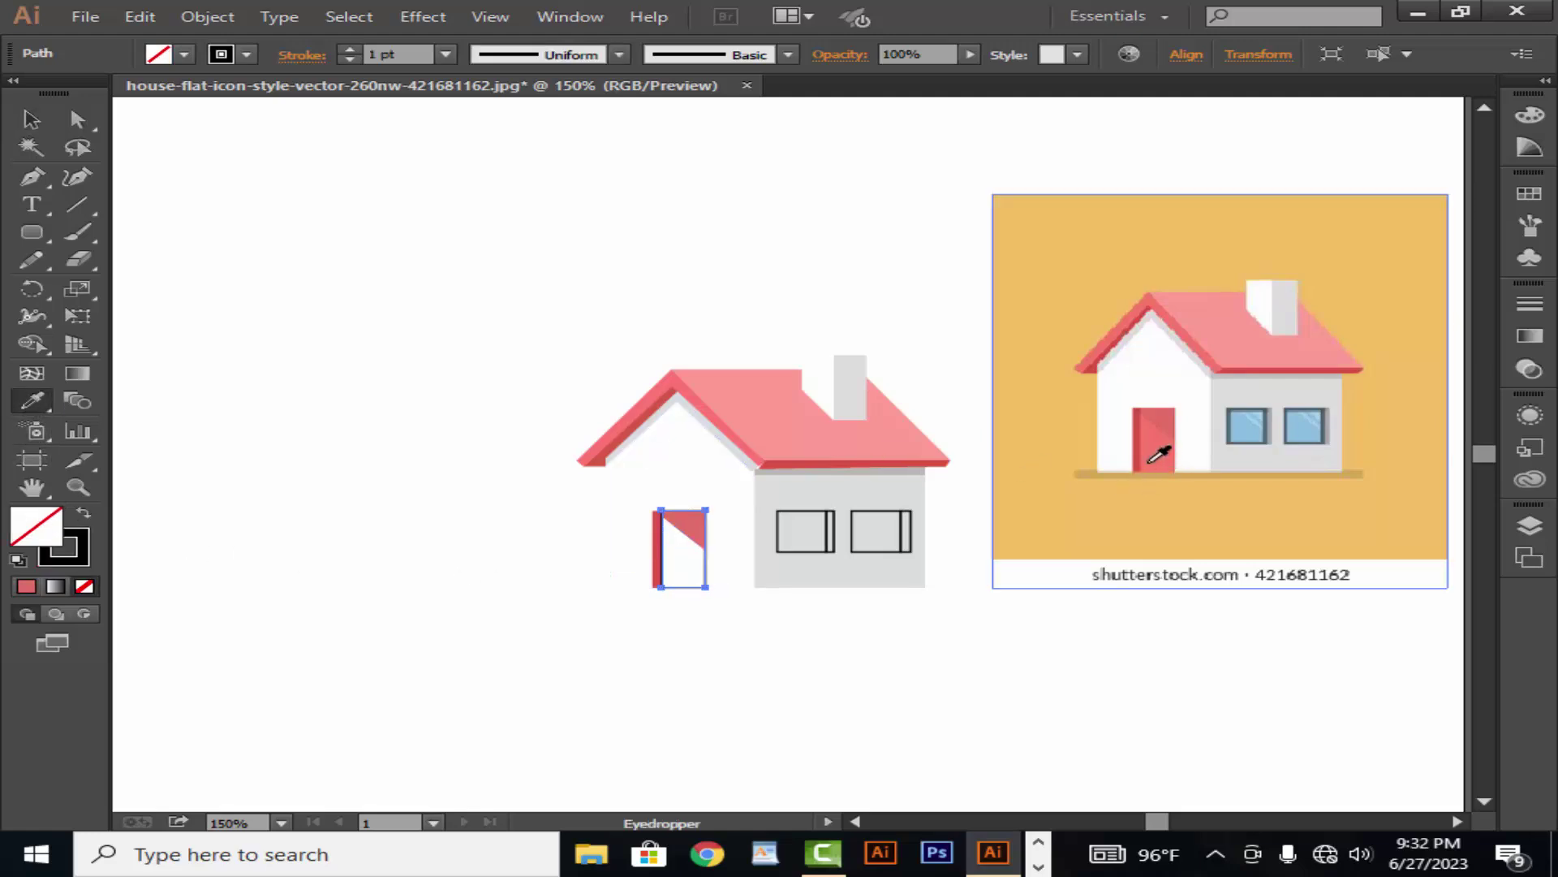
left_click(1151, 463)
left_click(32, 120)
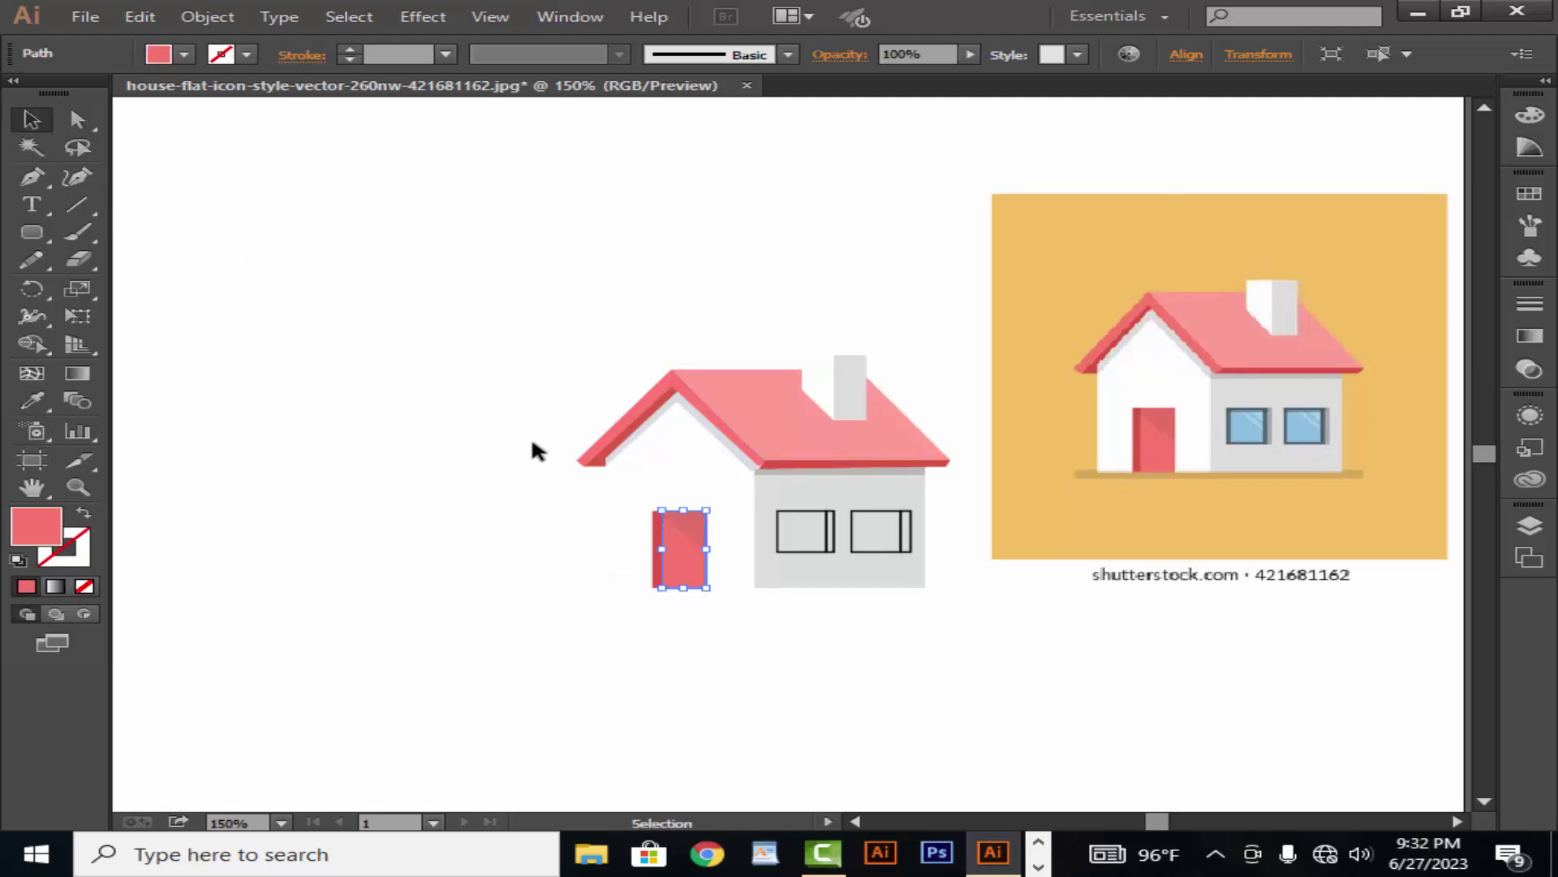
left_click(831, 531)
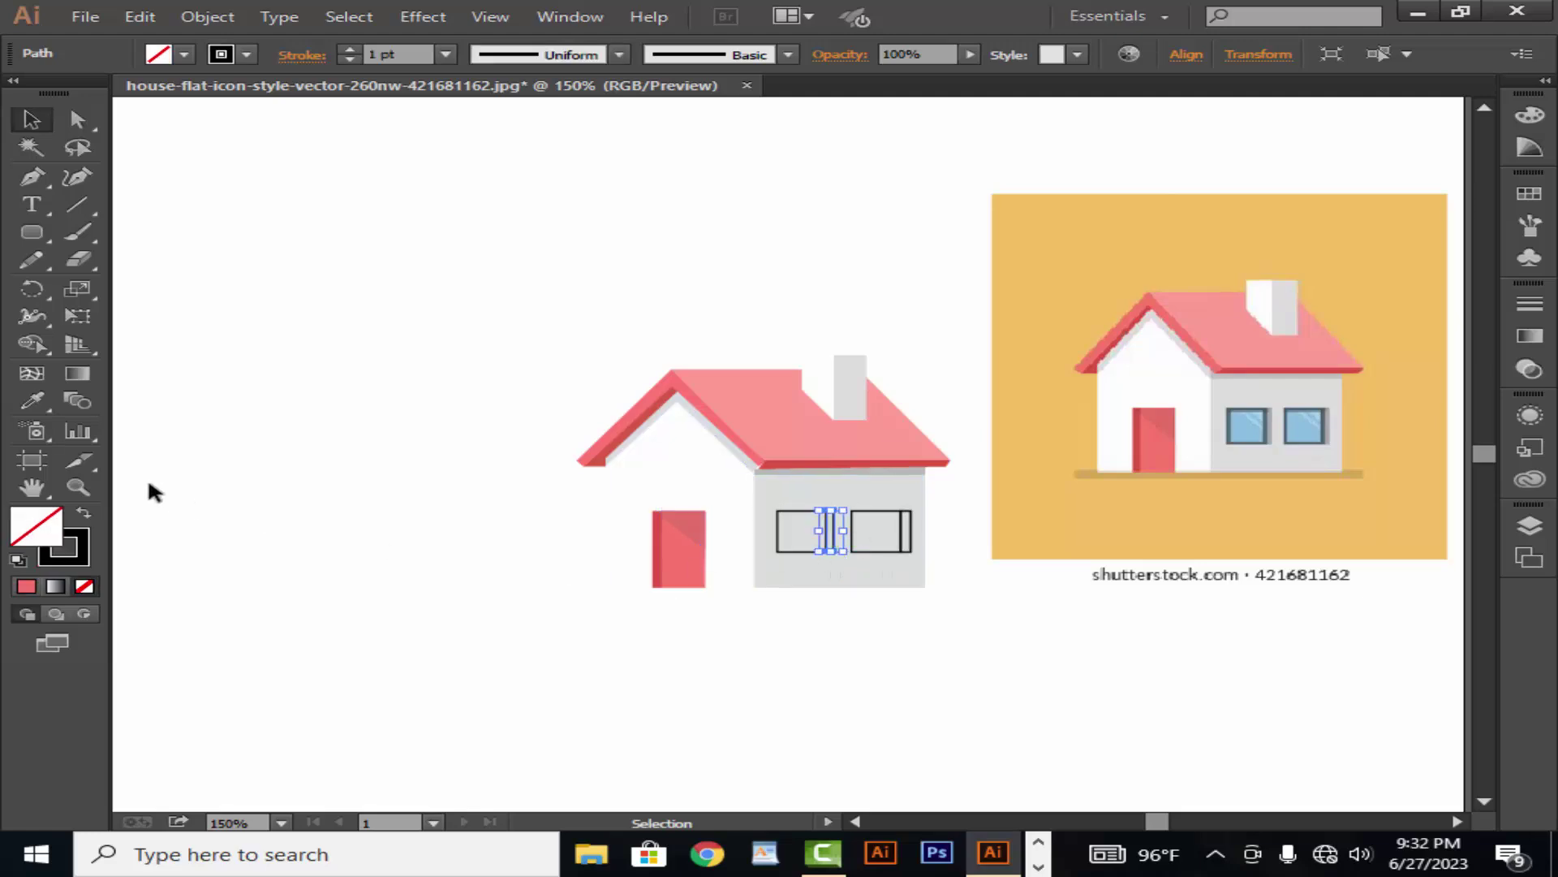
left_click(32, 400)
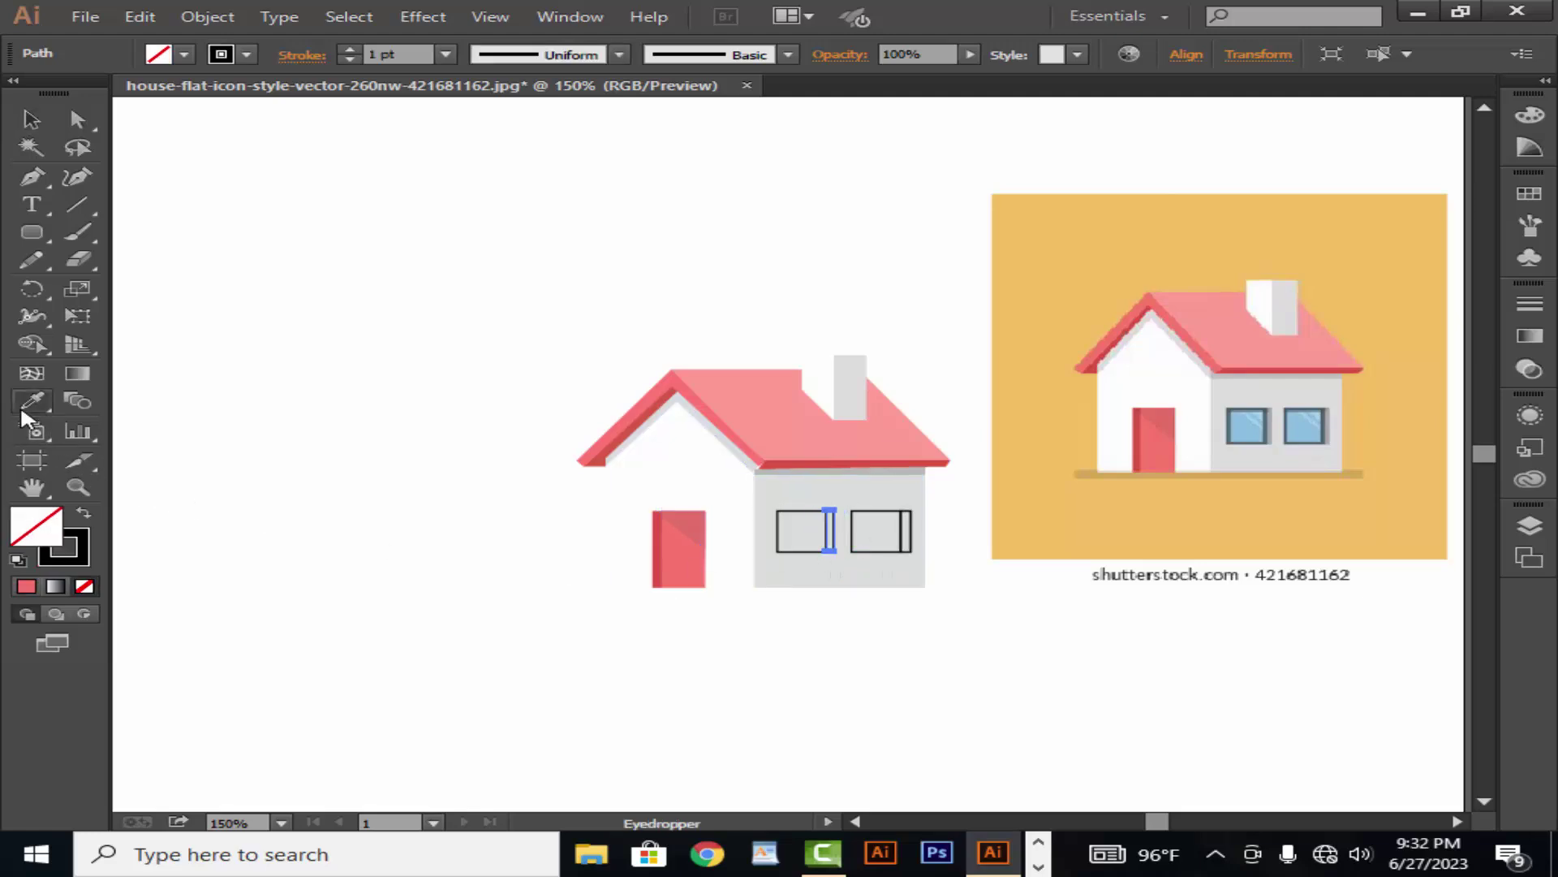
Colour the left window's divider grey and its glass the reference blue.
left_click(1274, 430)
left_click(33, 119)
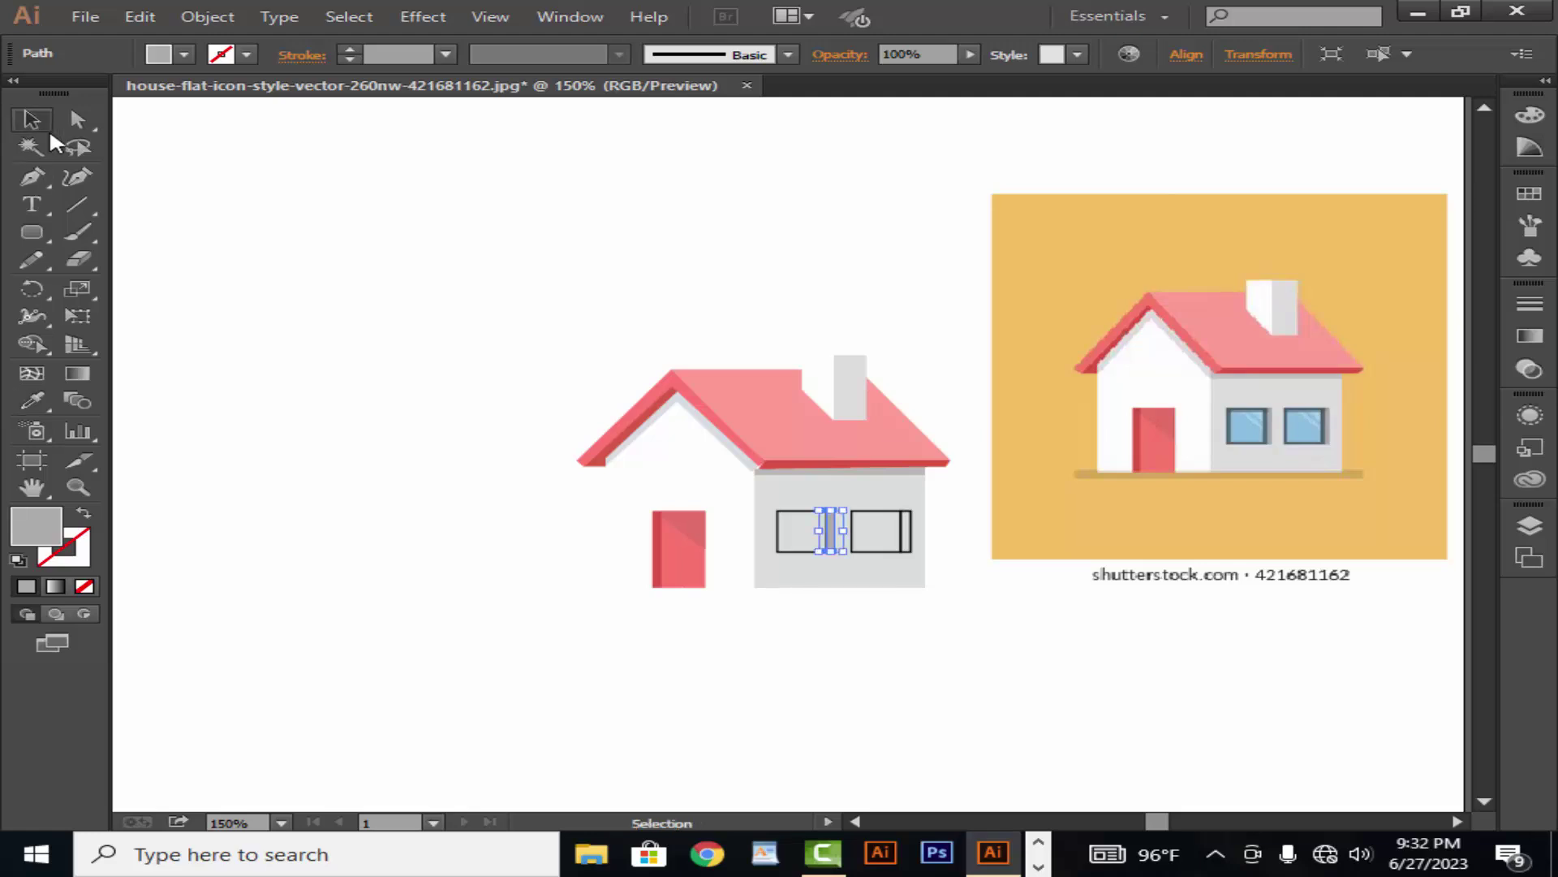
left_click(786, 544)
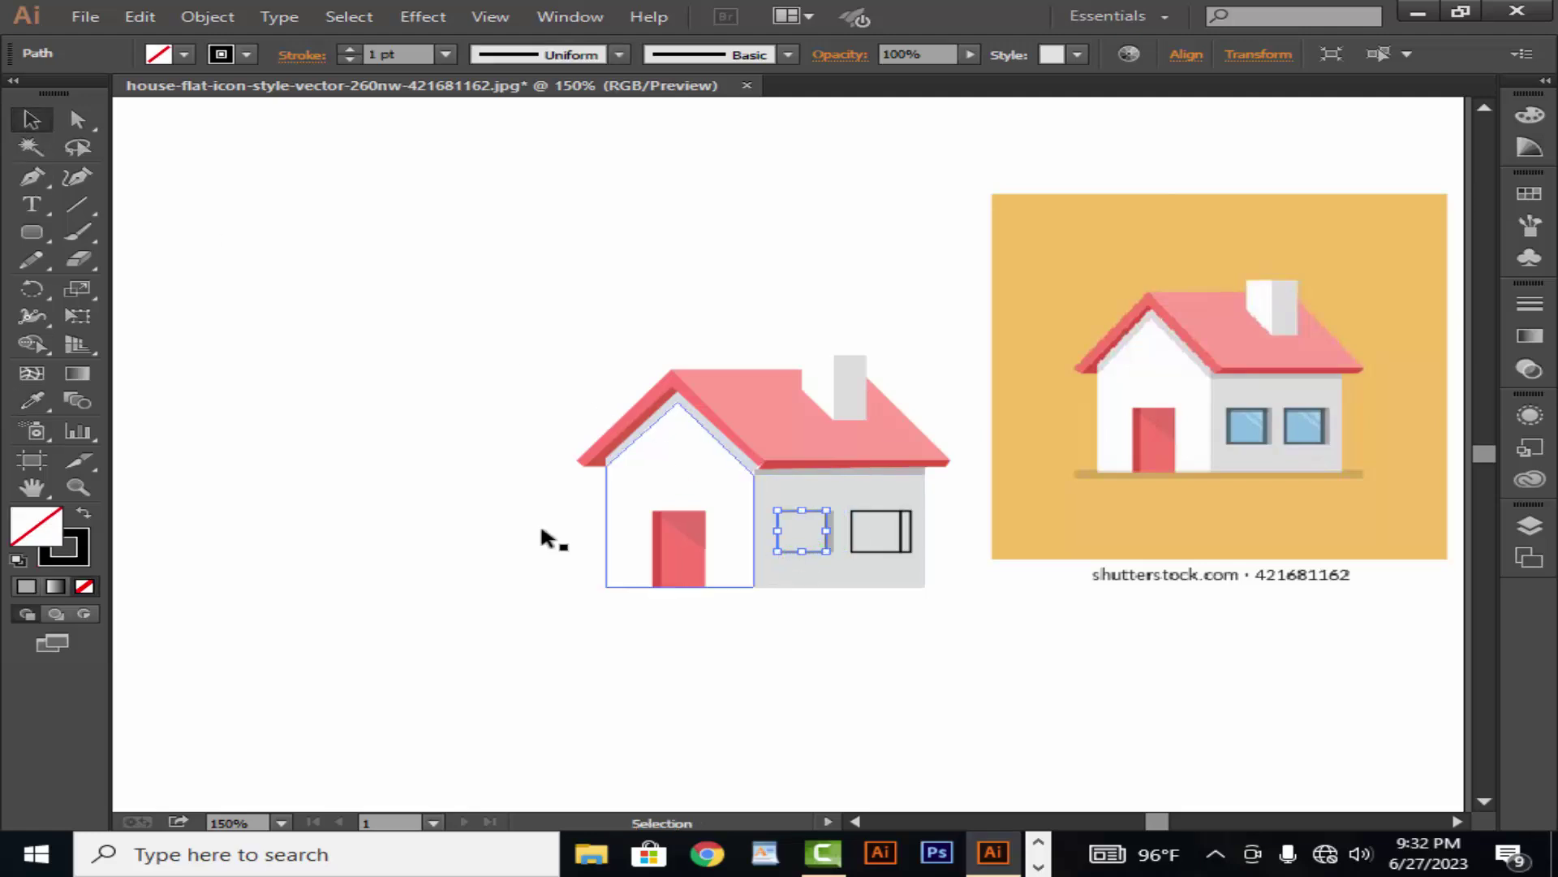
left_click(45, 401)
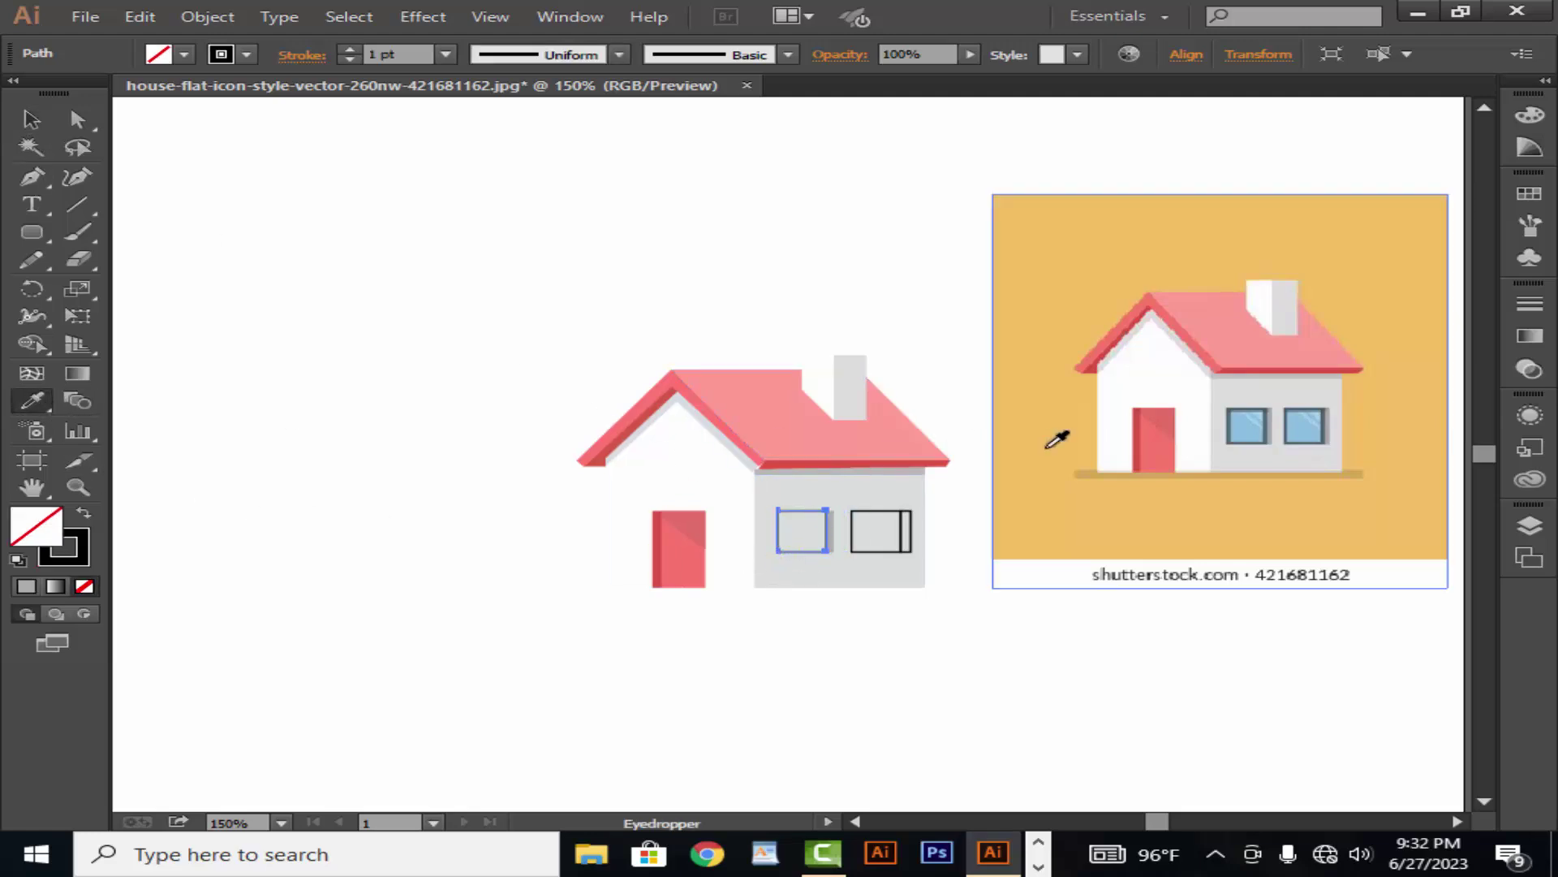
left_click(1258, 432)
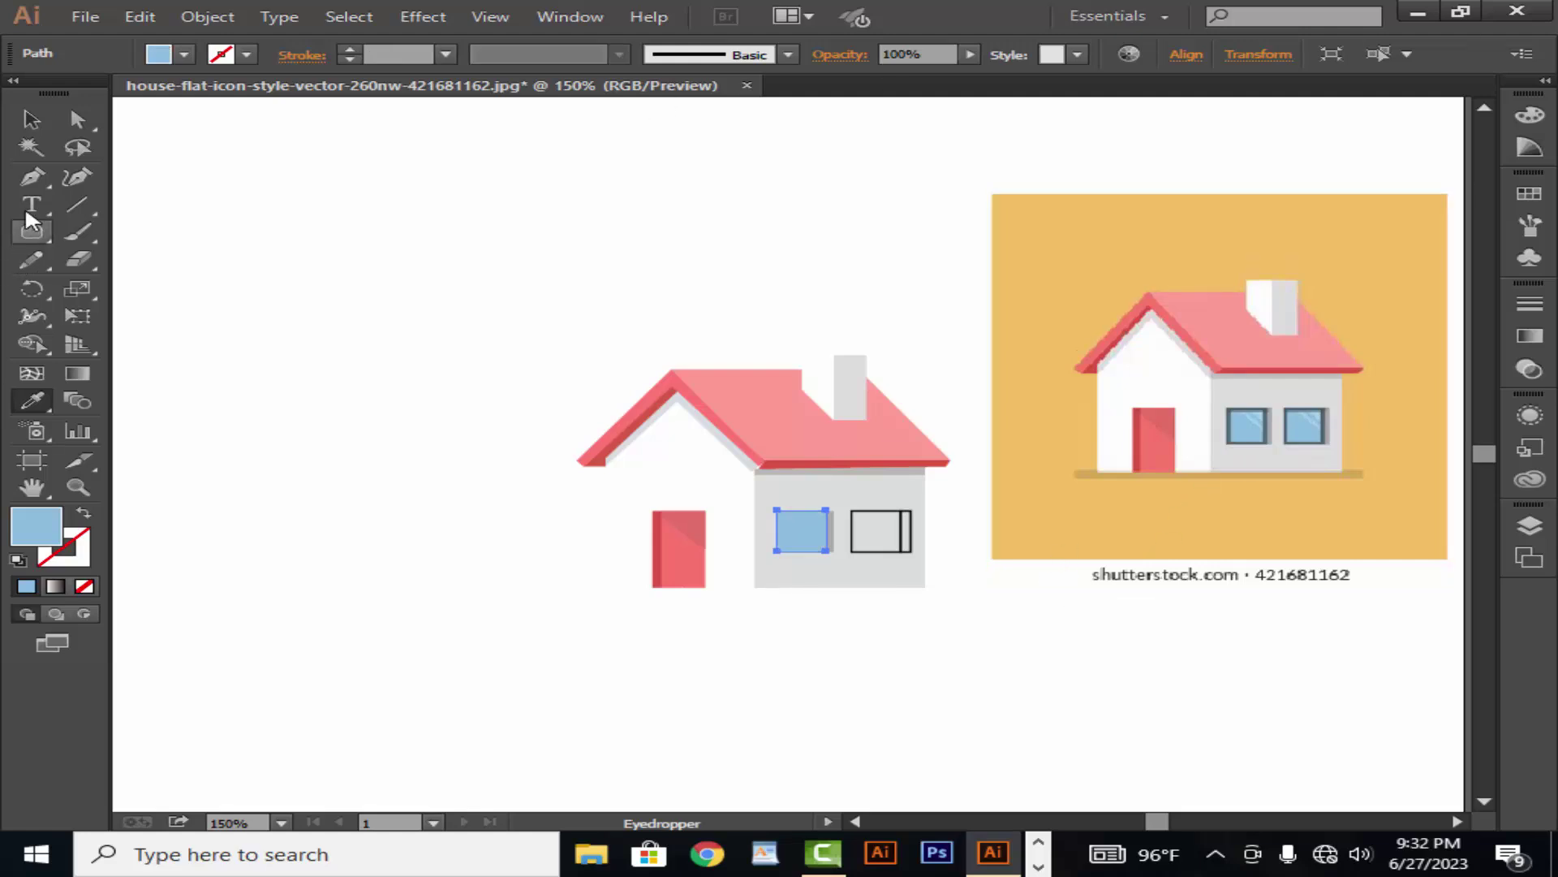
left_click(31, 120)
left_click(1068, 657)
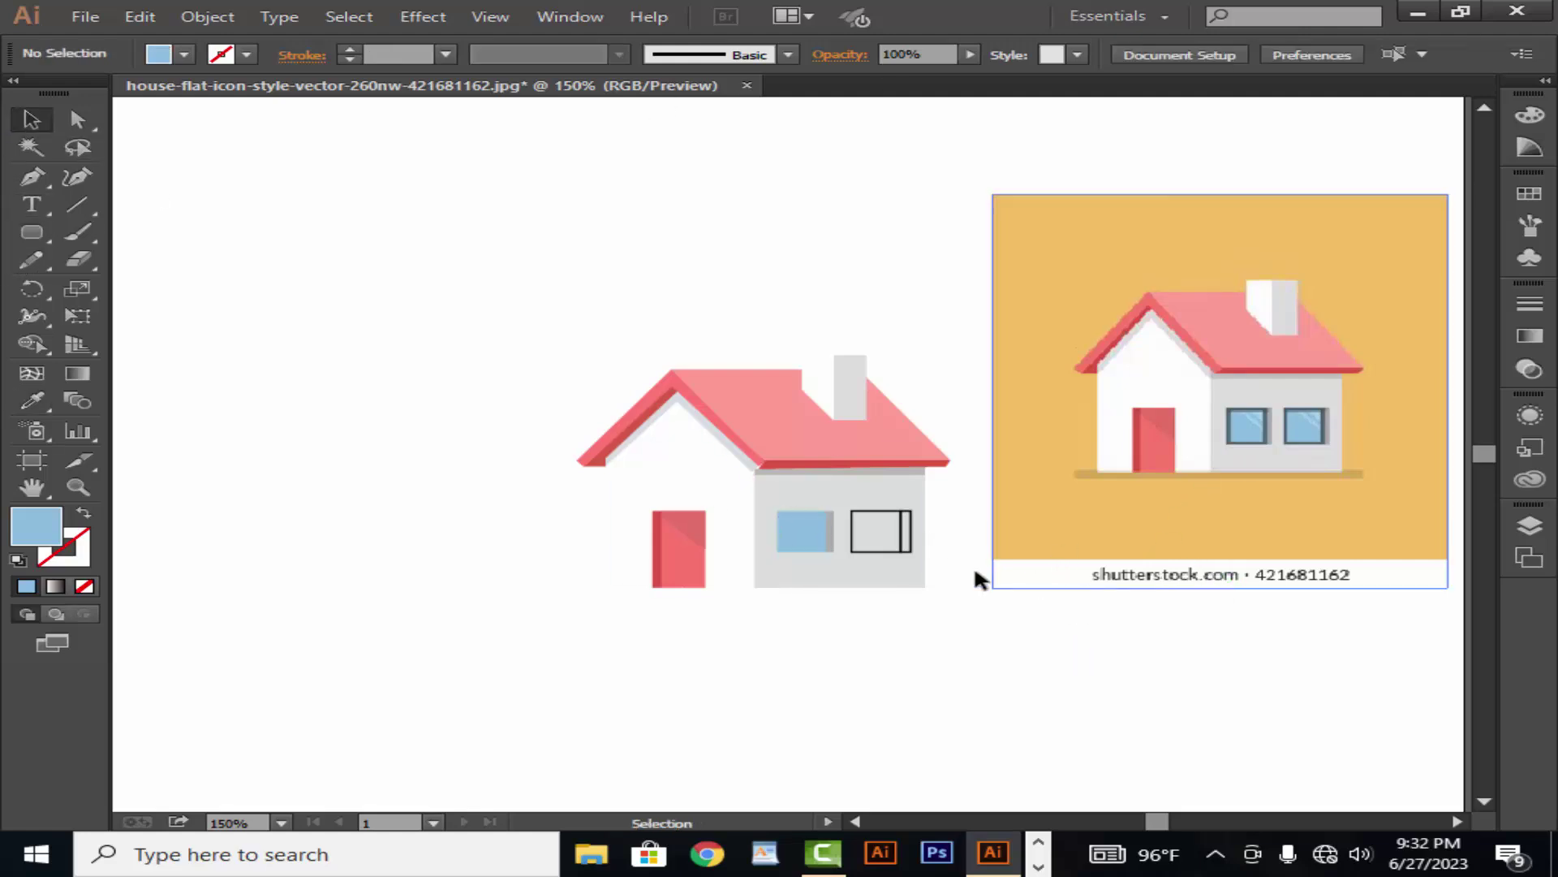
Colour the right window's divider grey and its glass the reference blue.
left_click(907, 543)
left_click(47, 407)
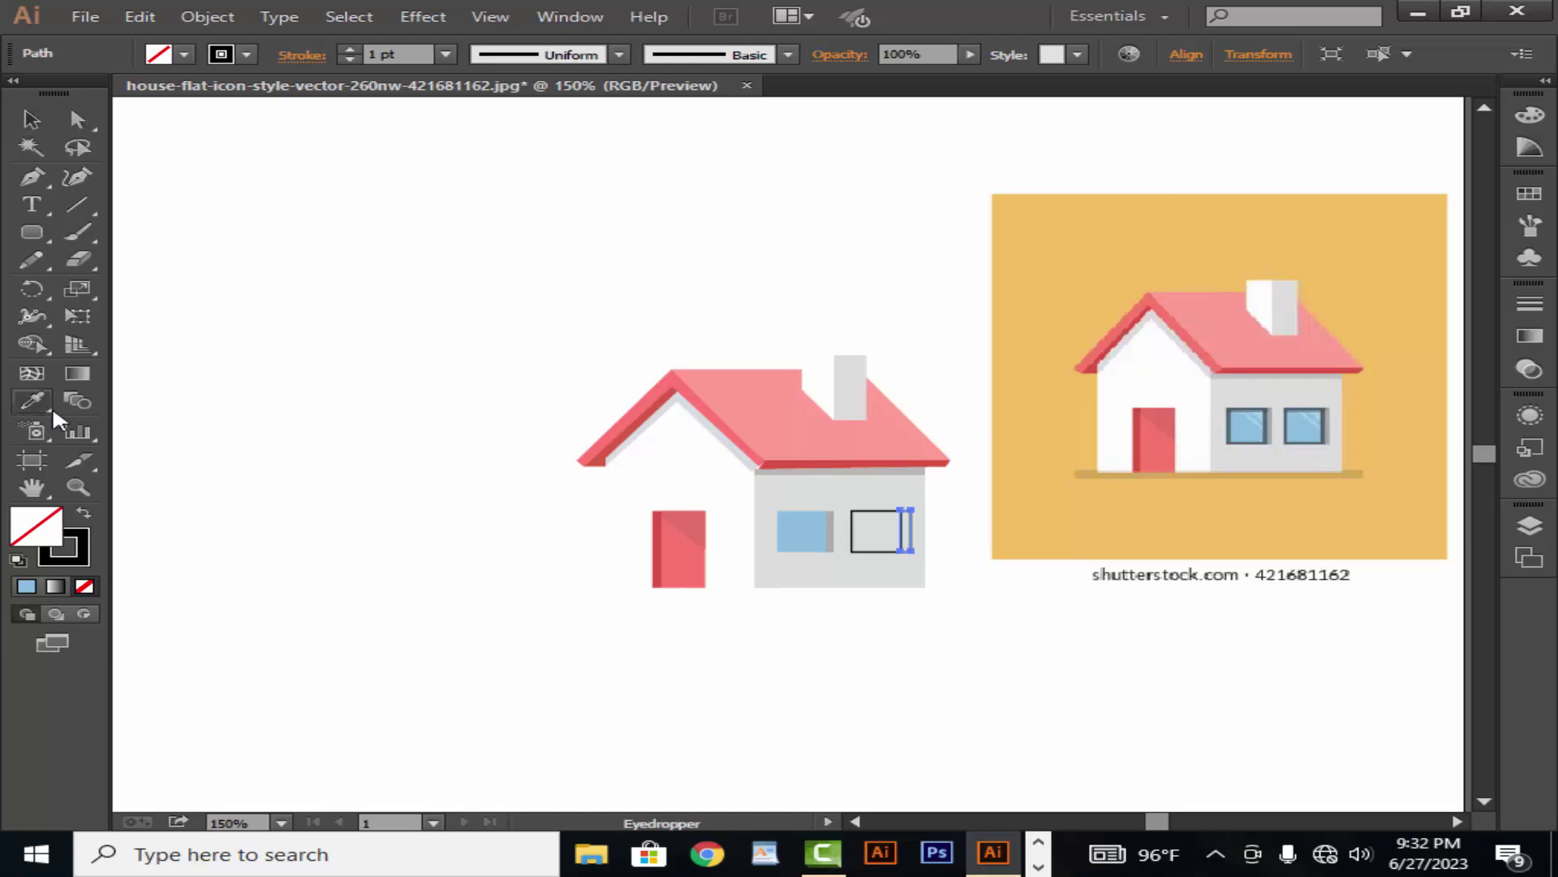
left_click(836, 532)
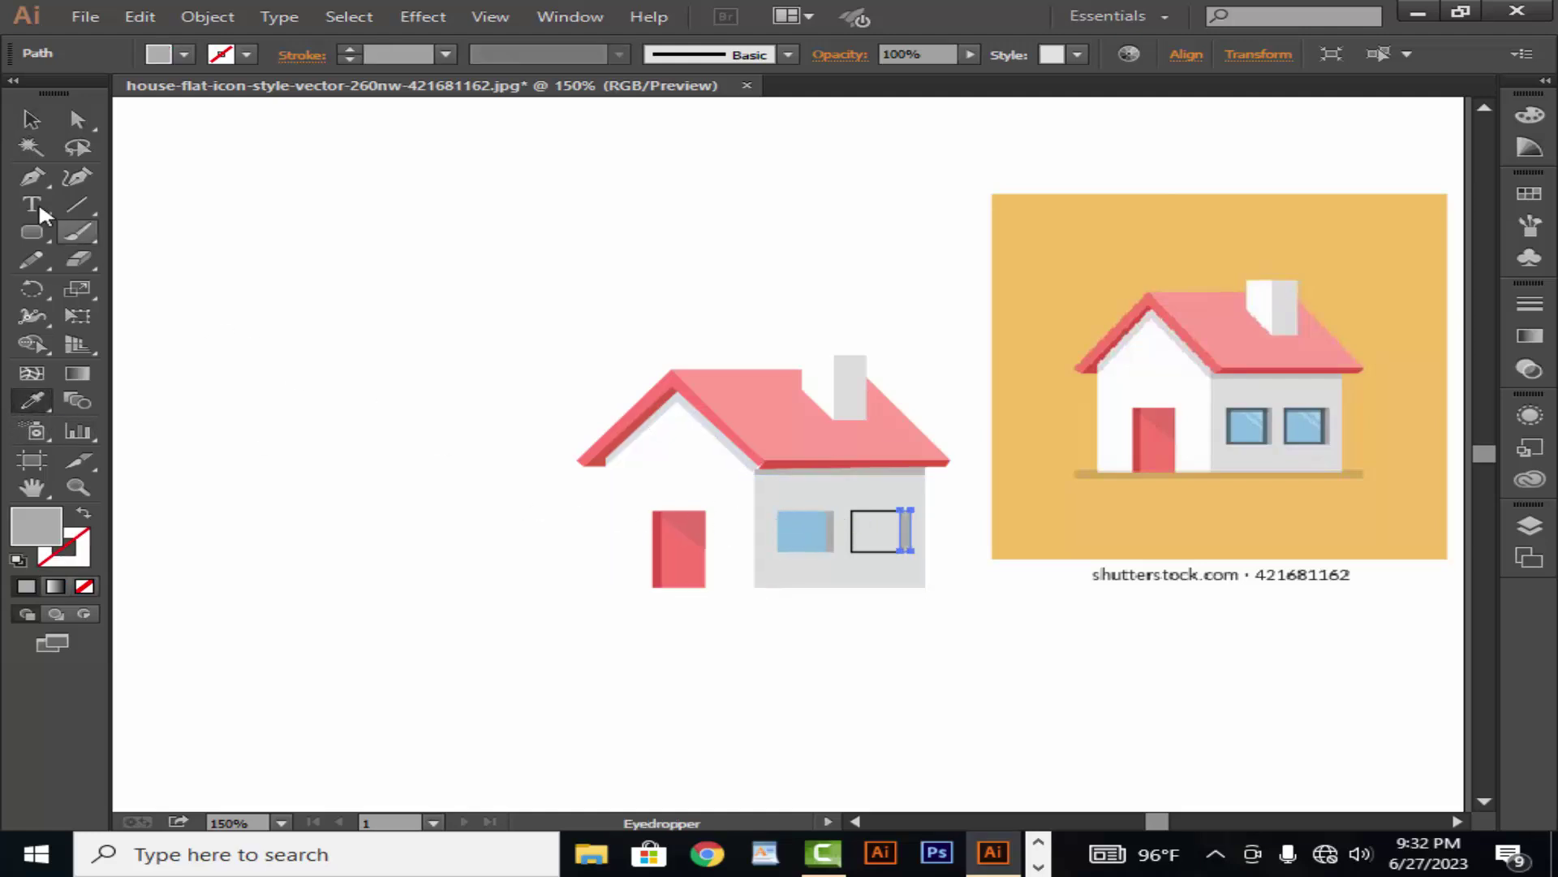
left_click(39, 140)
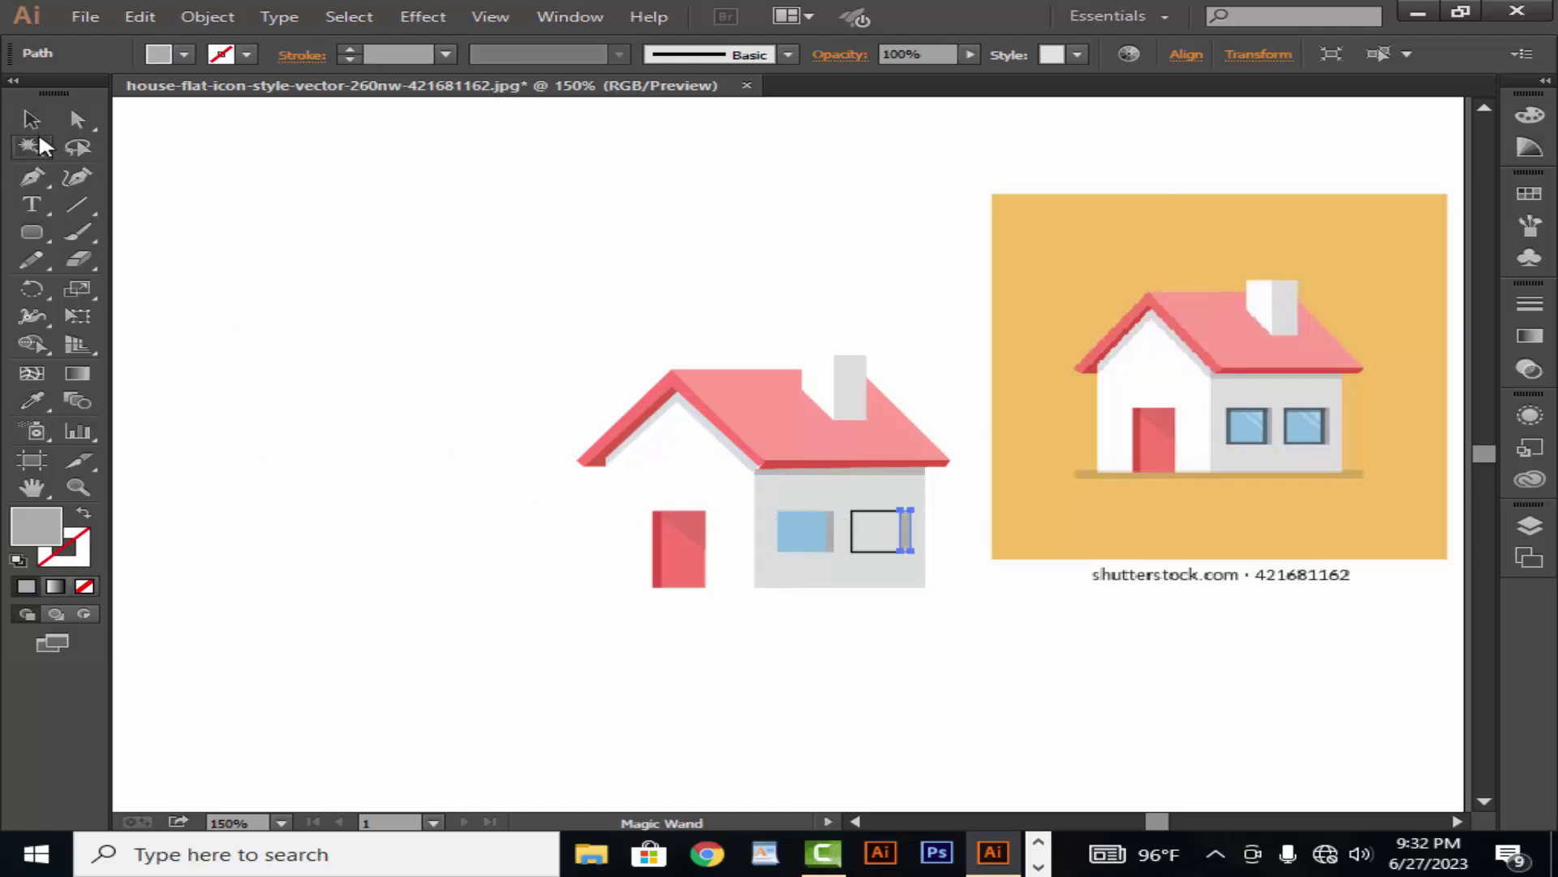
left_click(292, 397)
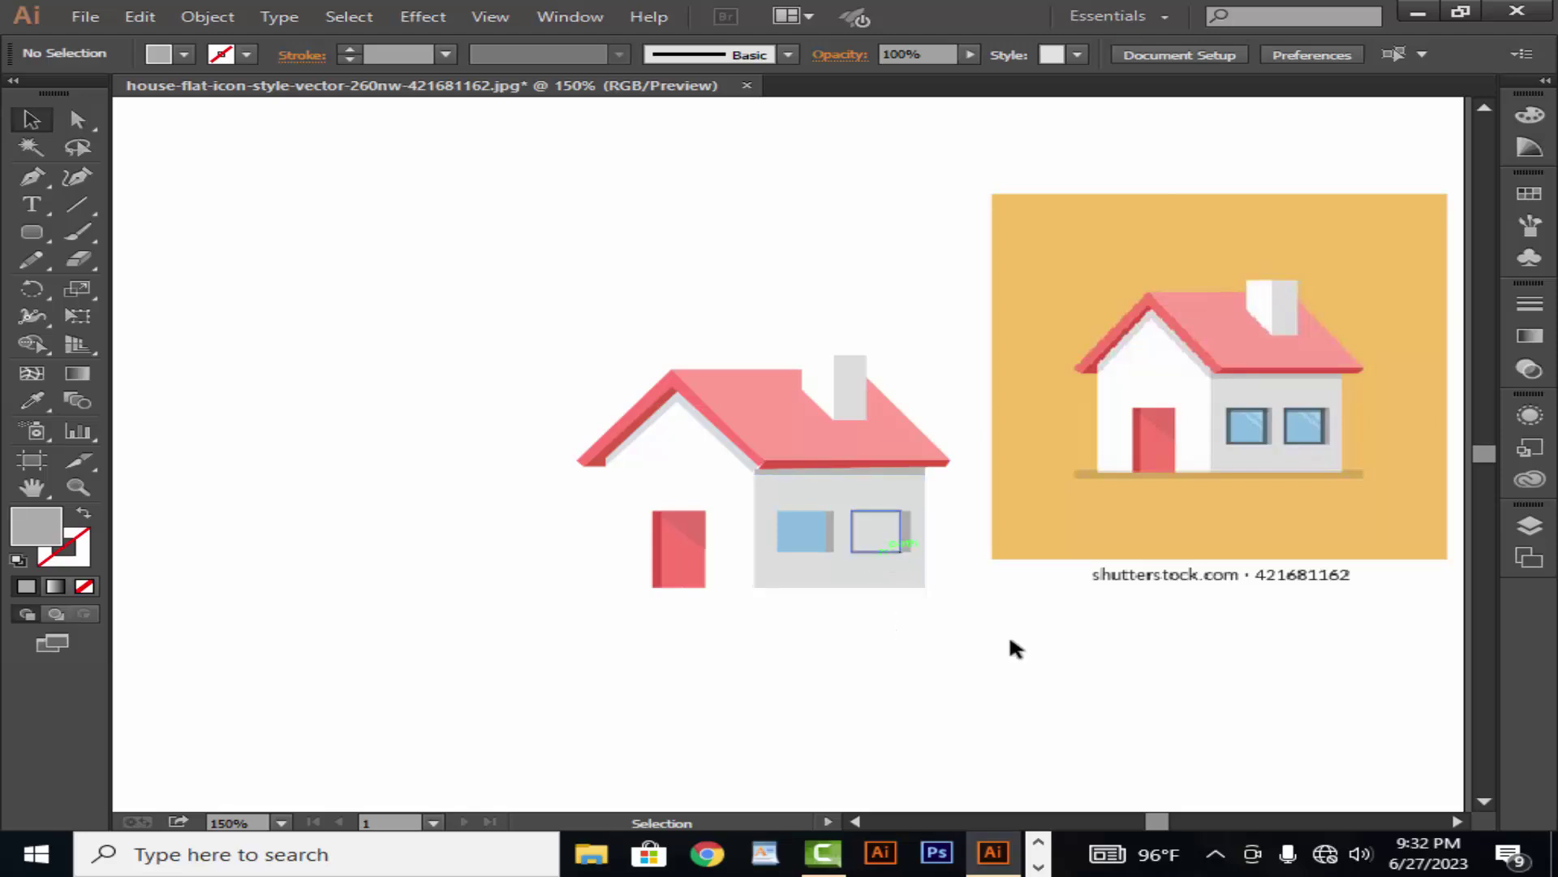
key("ctrl+z")
left_click(33, 400)
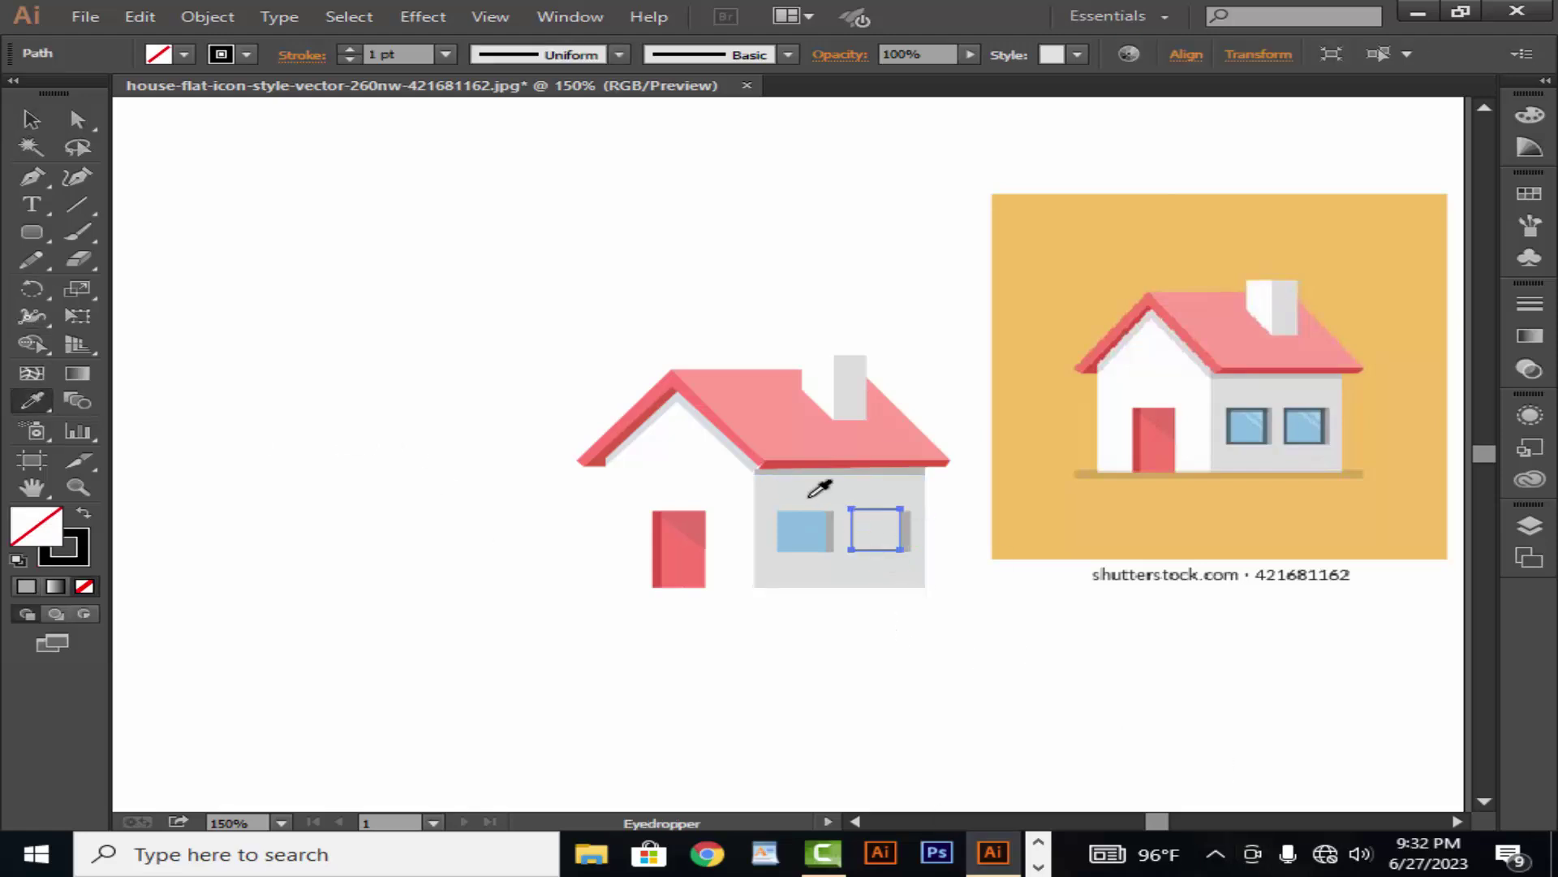
left_click(1308, 433)
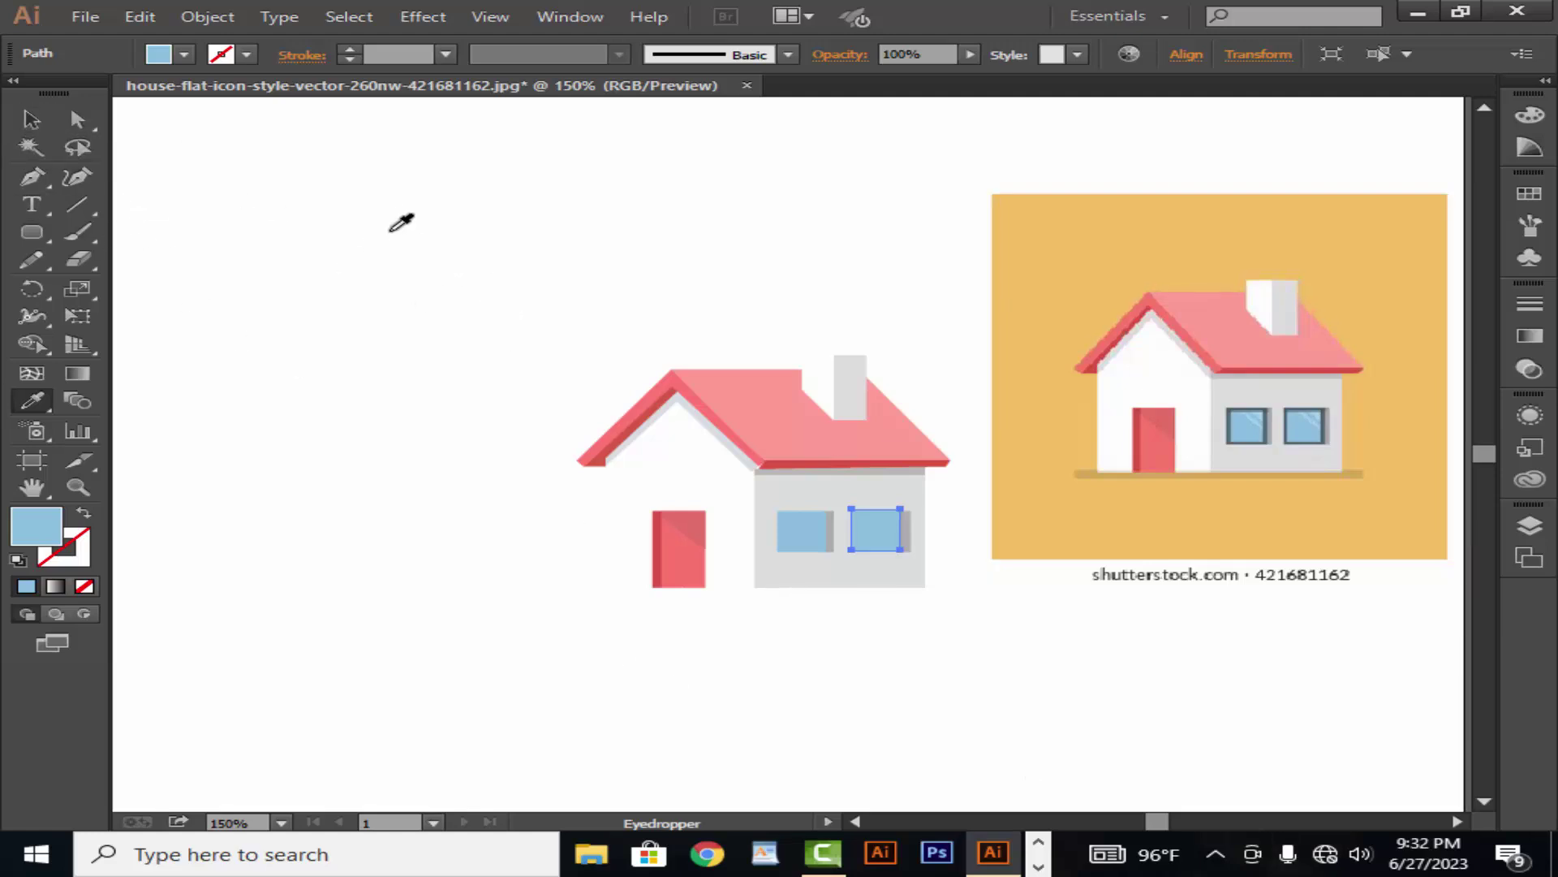
left_click(31, 119)
left_click_drag(530, 267, 524, 297)
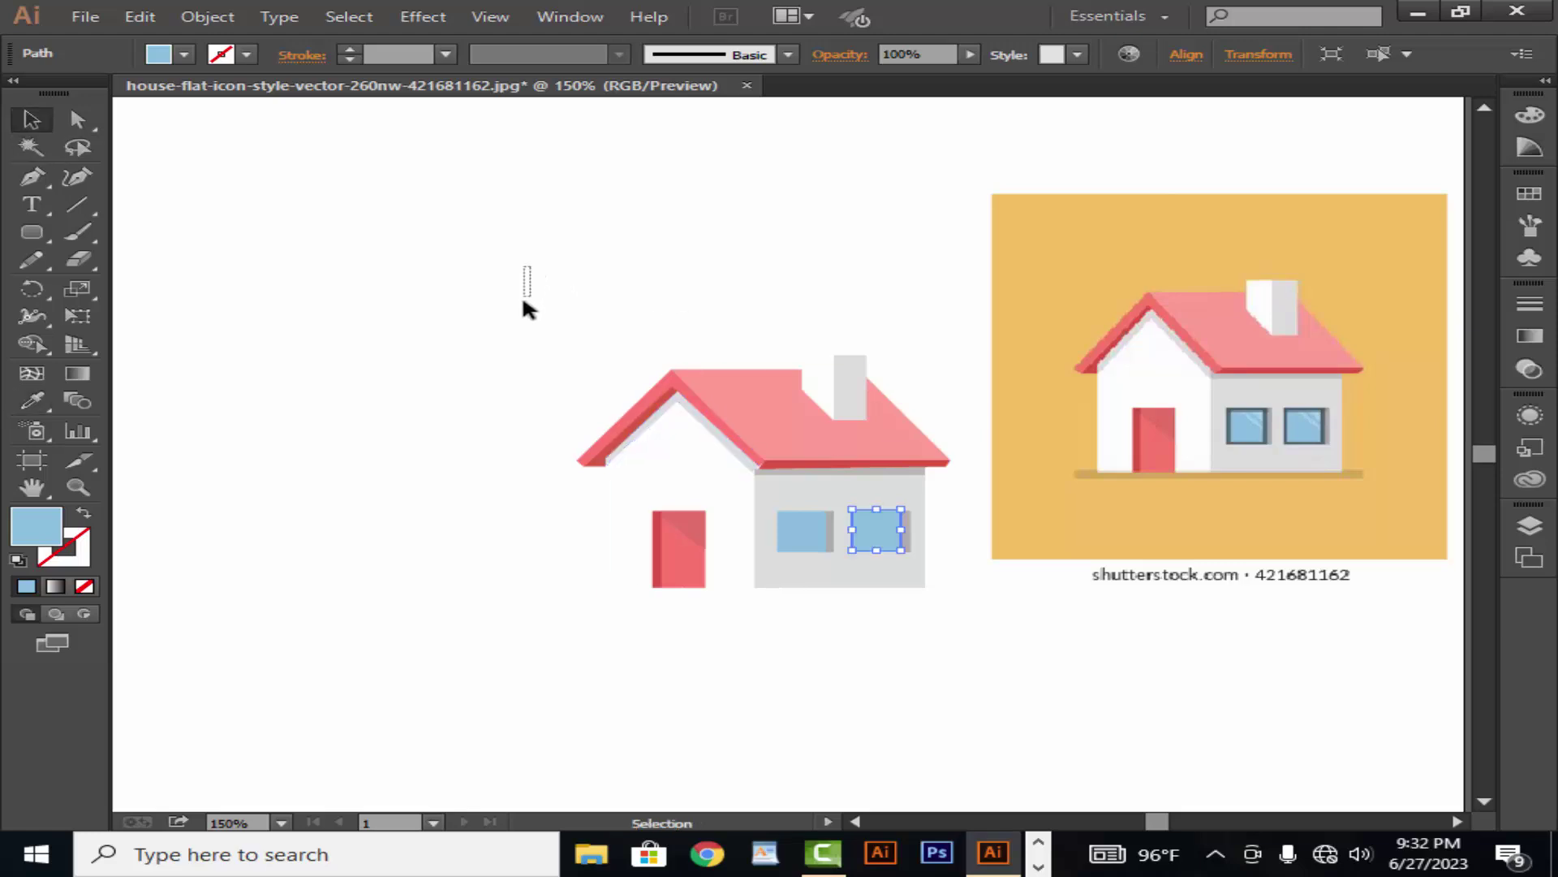
Set a black 2 pt stroke on the left and right windows from the Control bar.
left_click(793, 539)
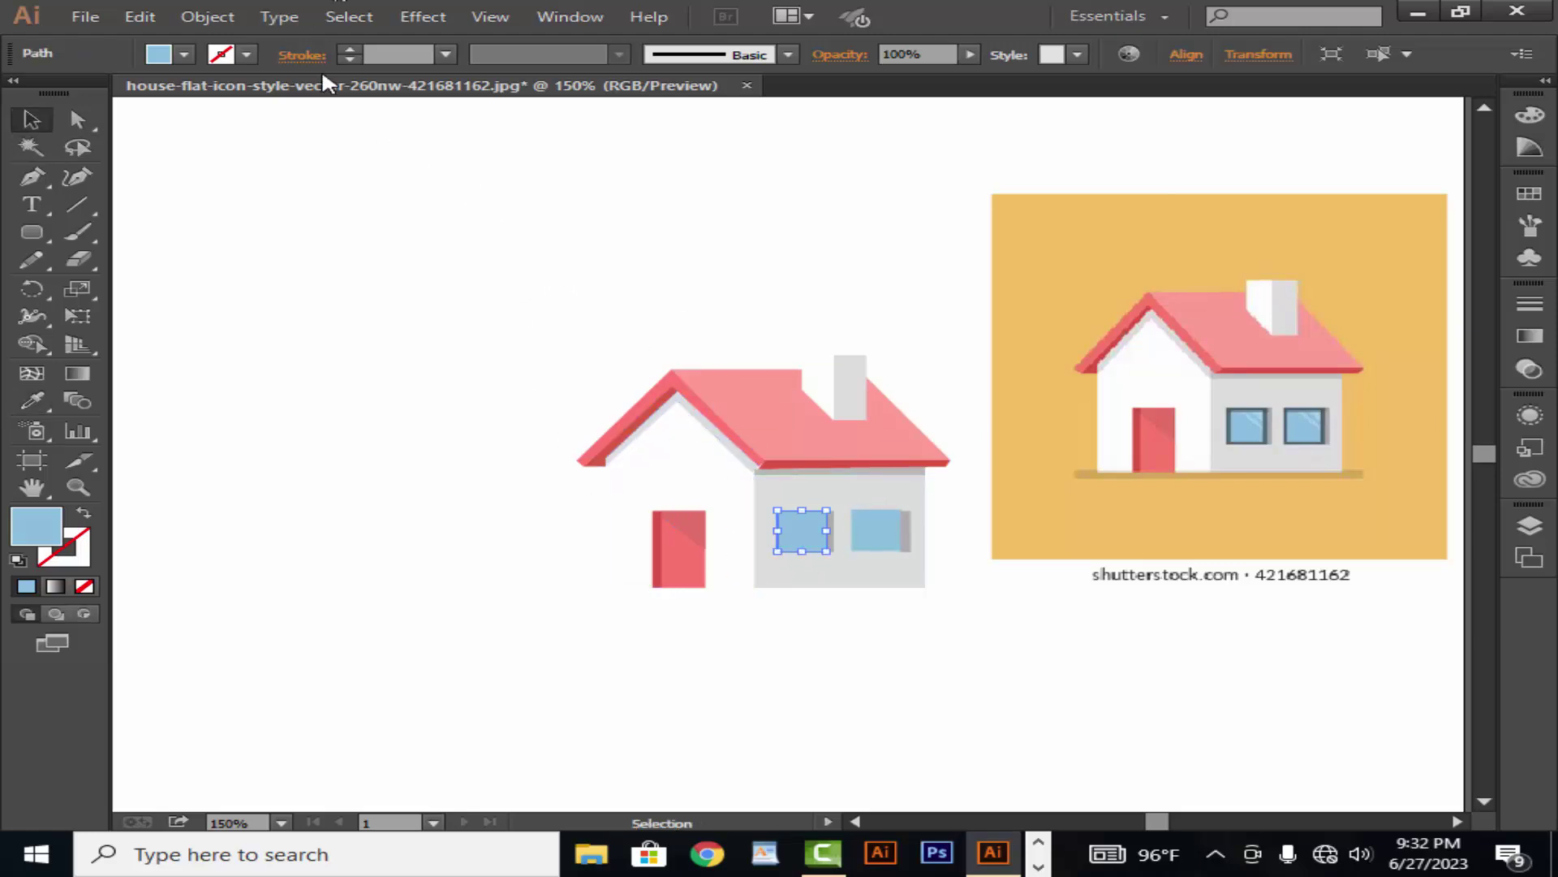
left_click(344, 47)
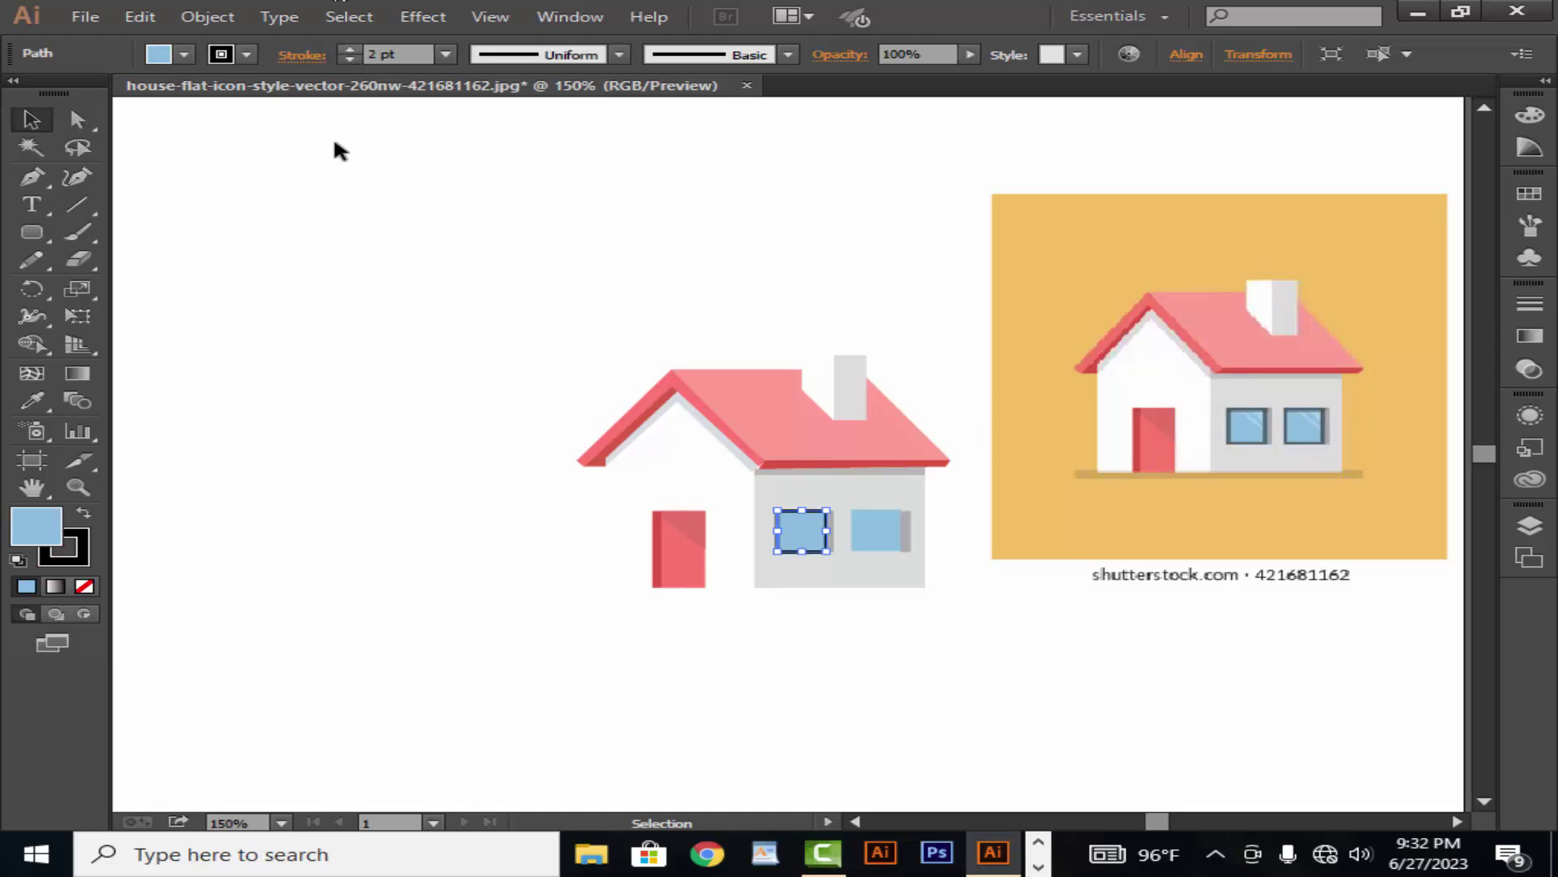
left_click(474, 474)
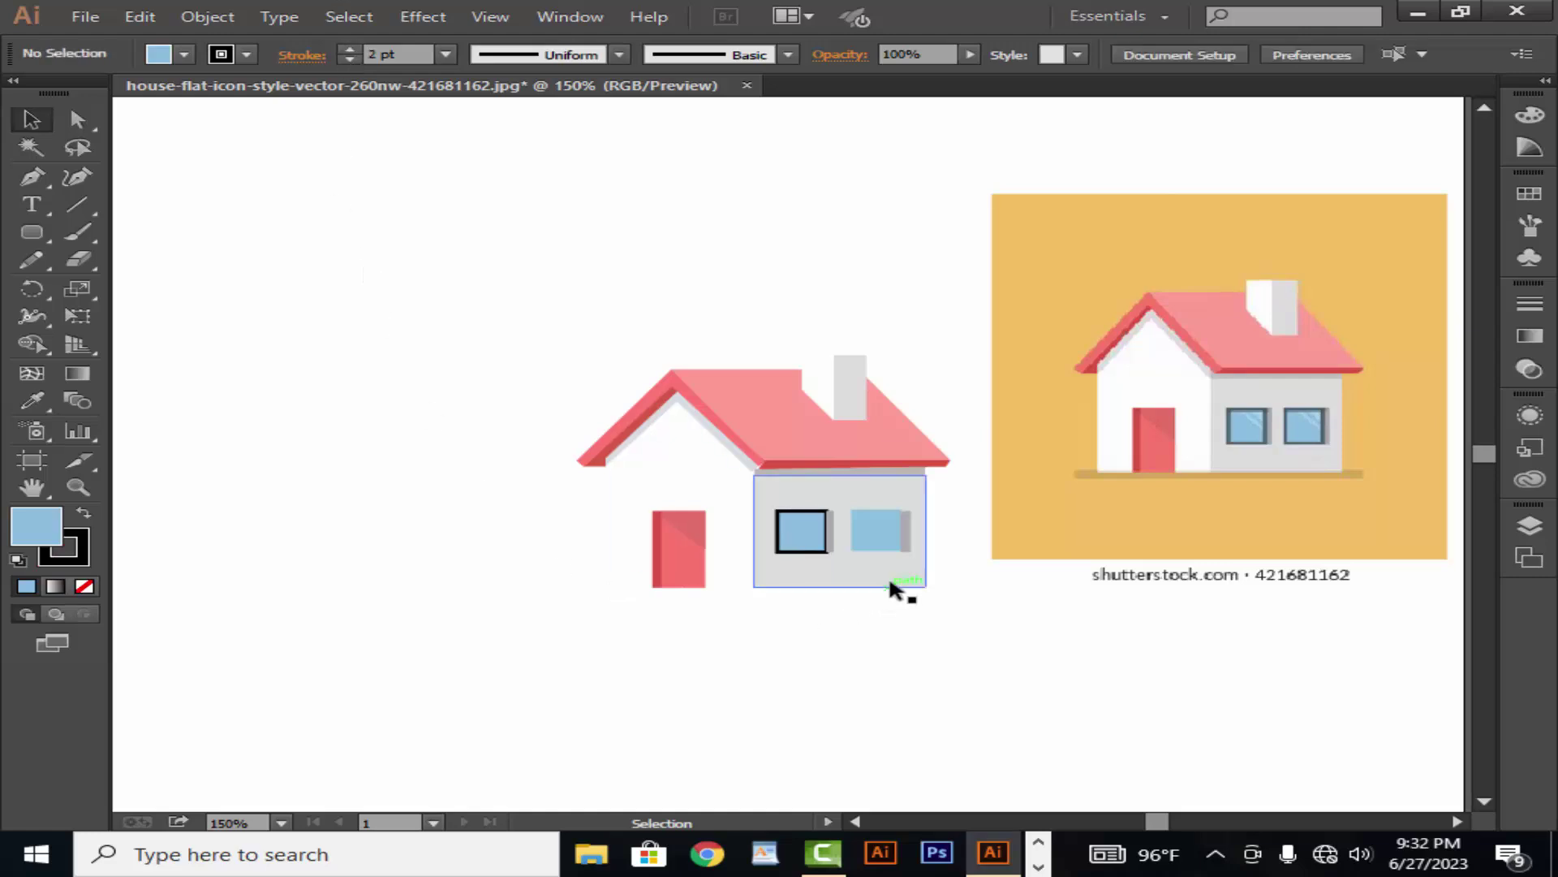
left_click(886, 537)
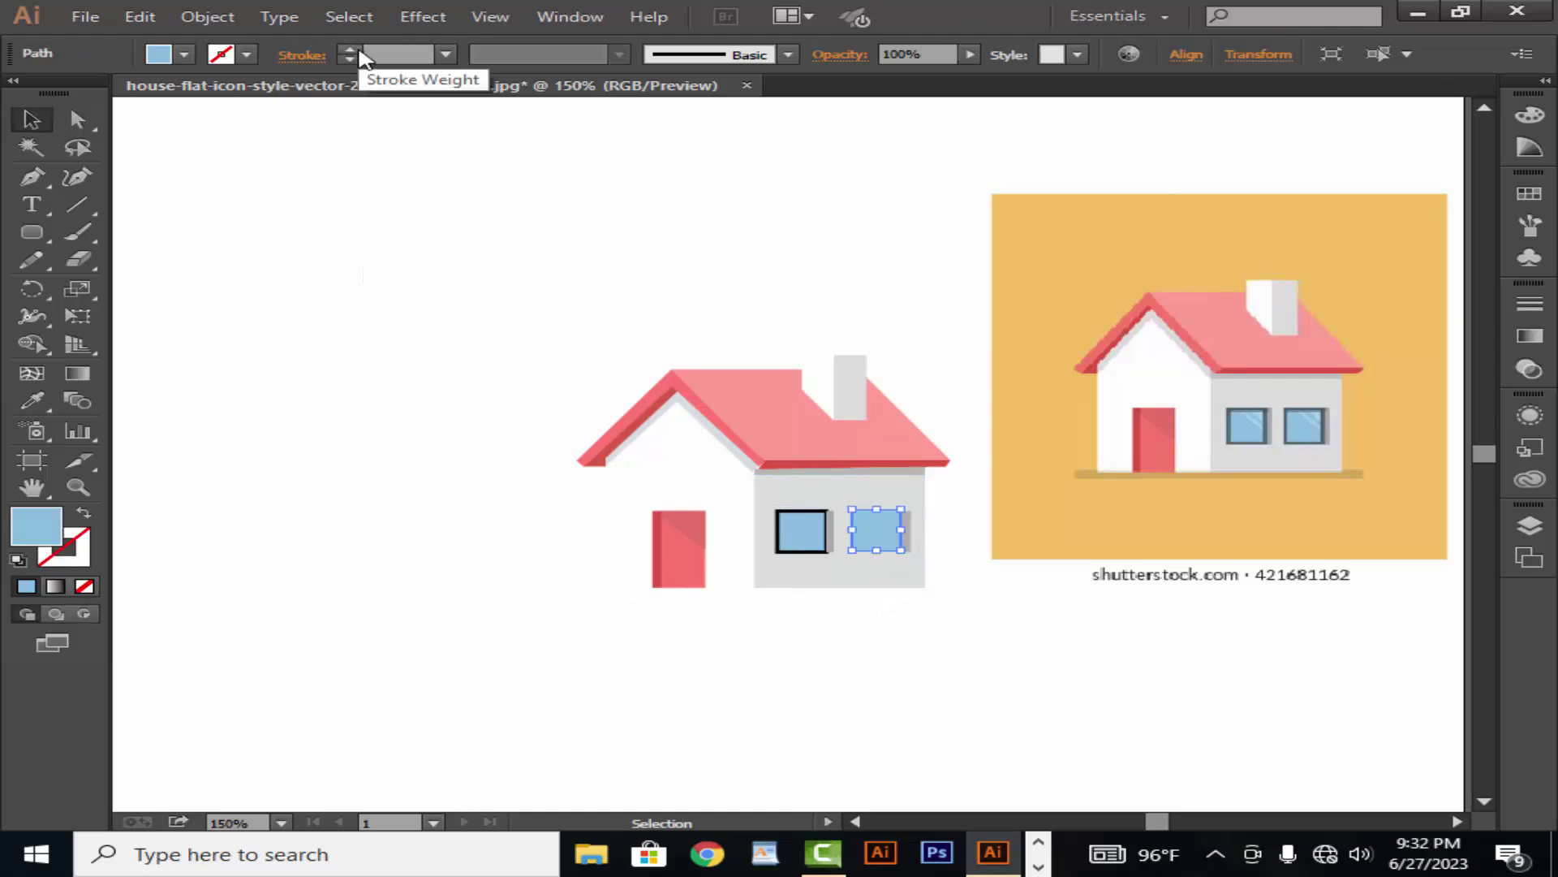
left_click(350, 49)
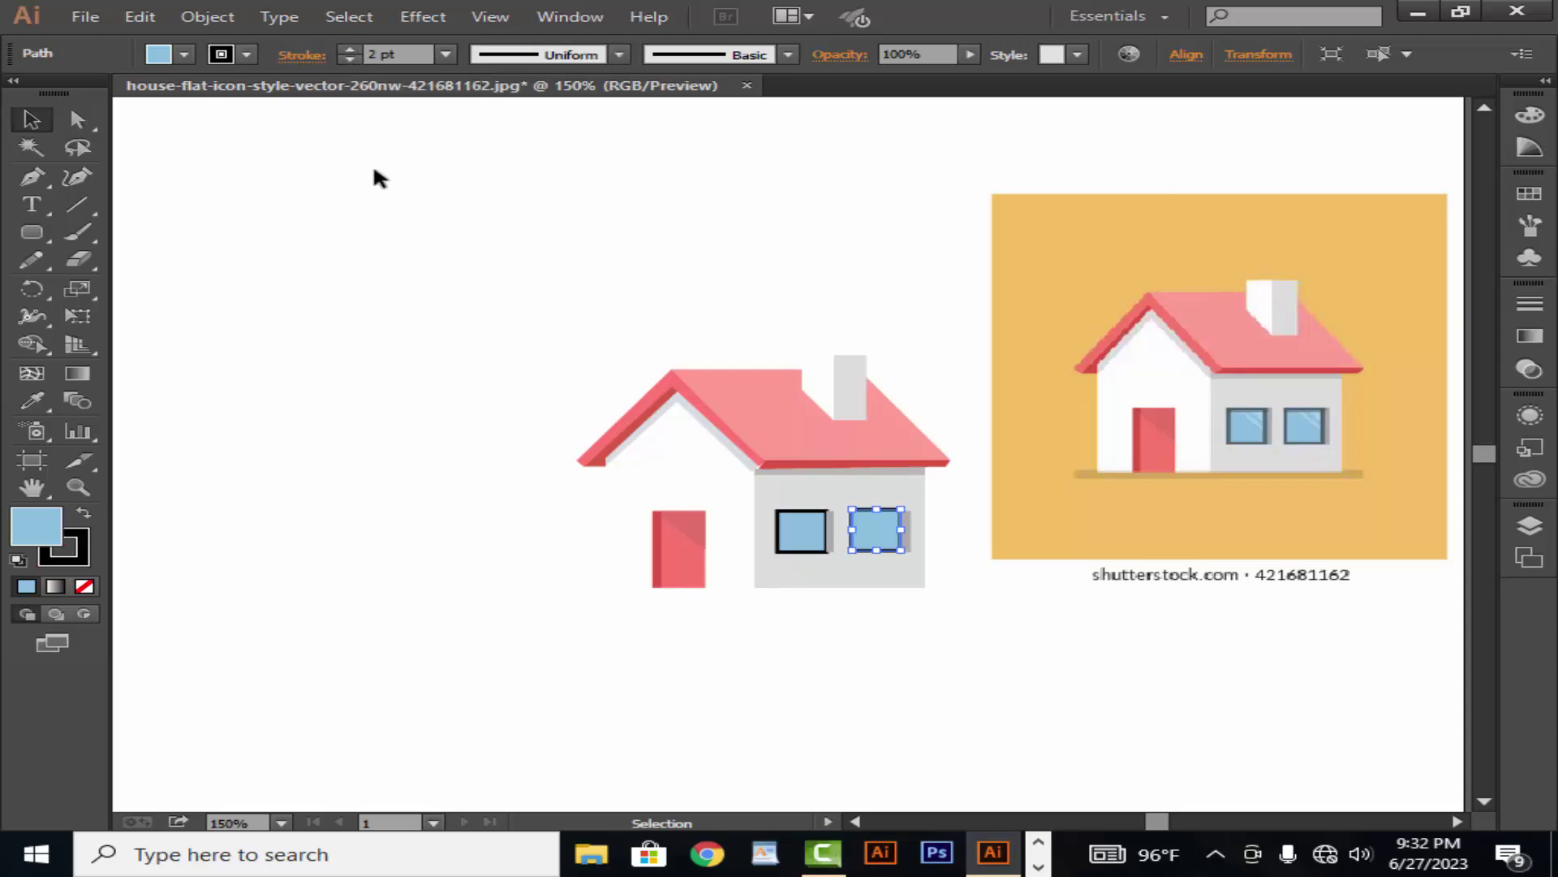
left_click(413, 241)
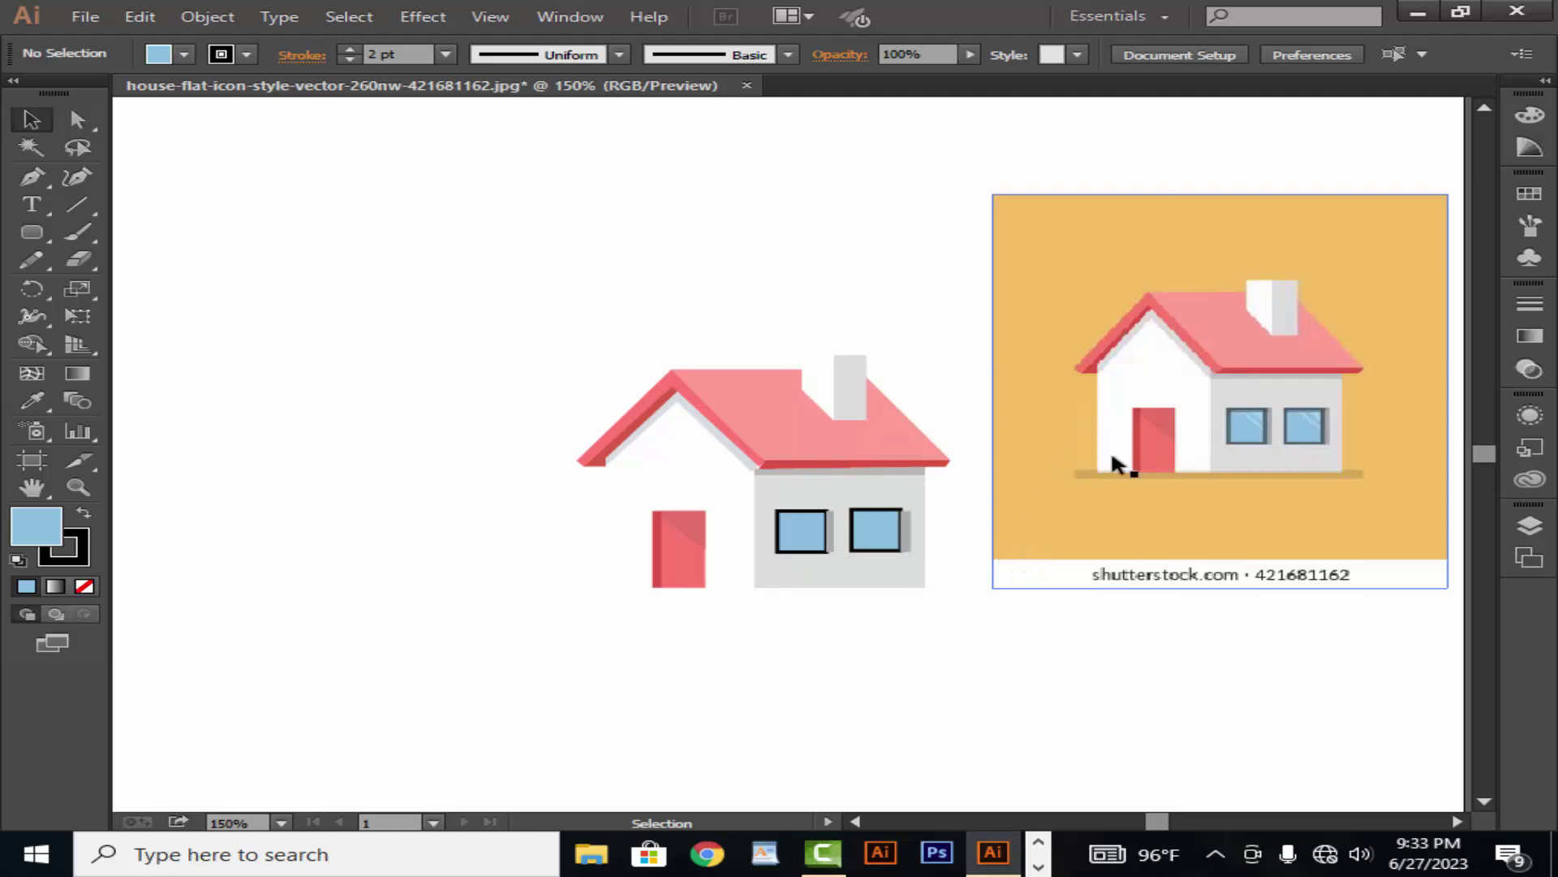
Move the reference image aside and draw a rectangle covering the whole house.
left_click_drag(1112, 456, 1161, 406)
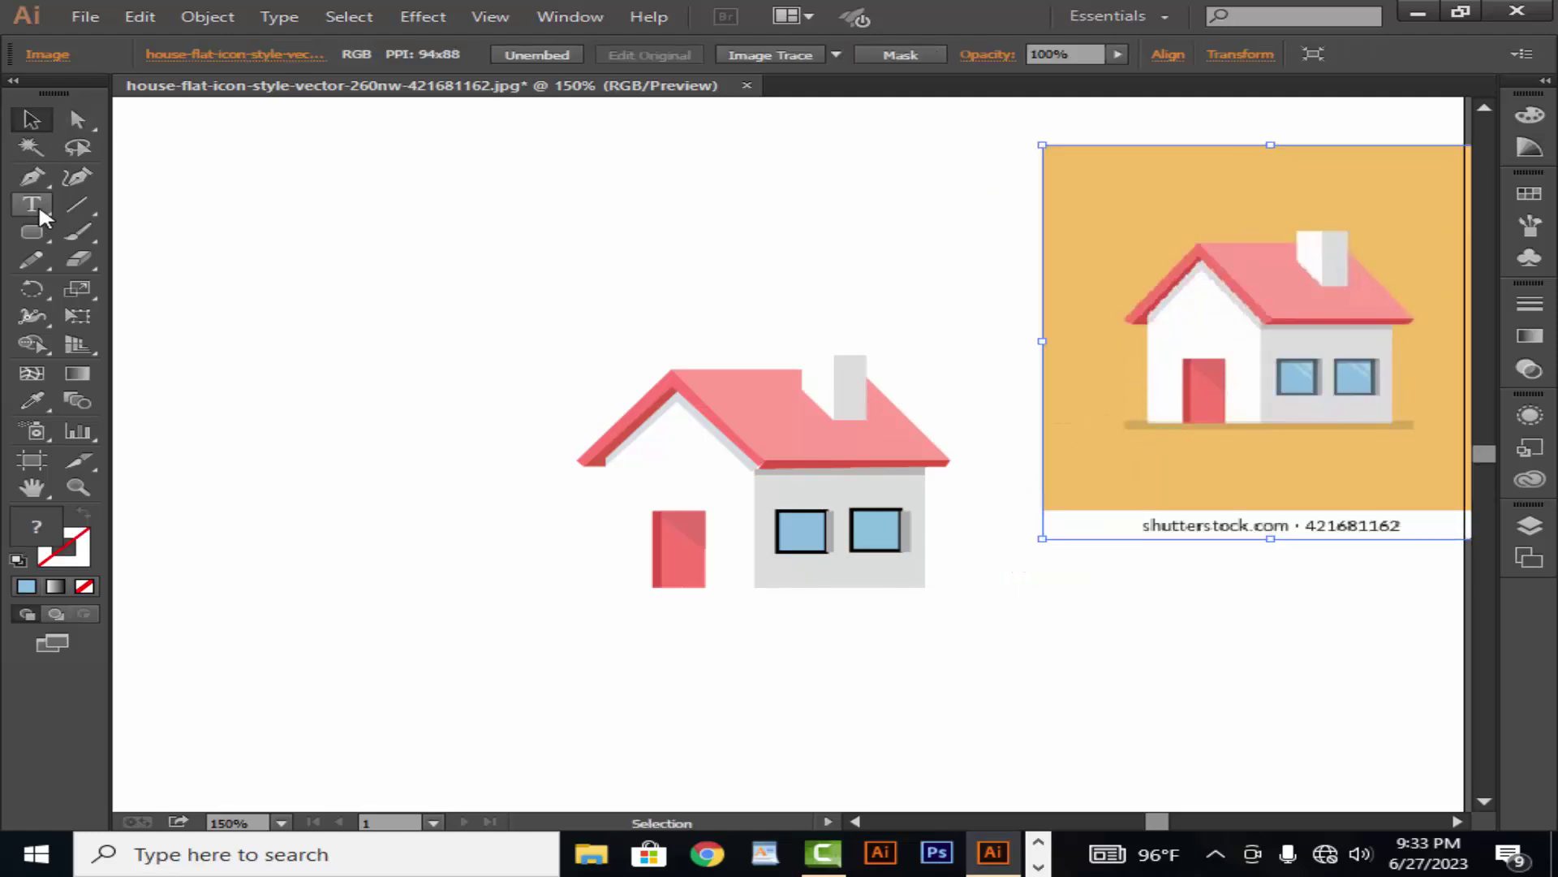
left_click_drag(24, 232, 162, 230)
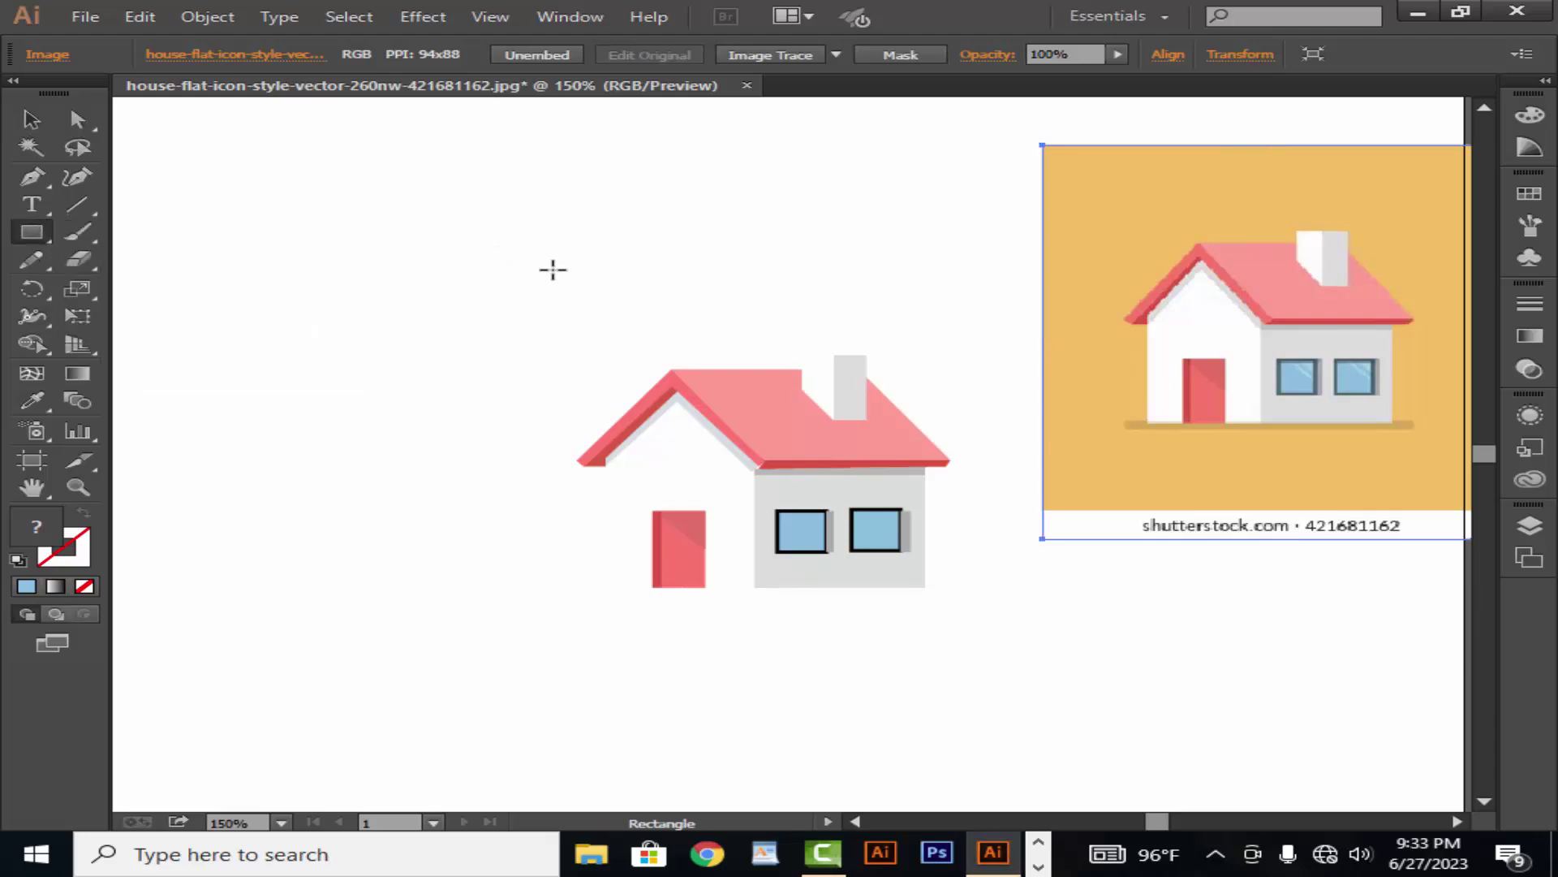
left_click_drag(578, 292, 978, 629)
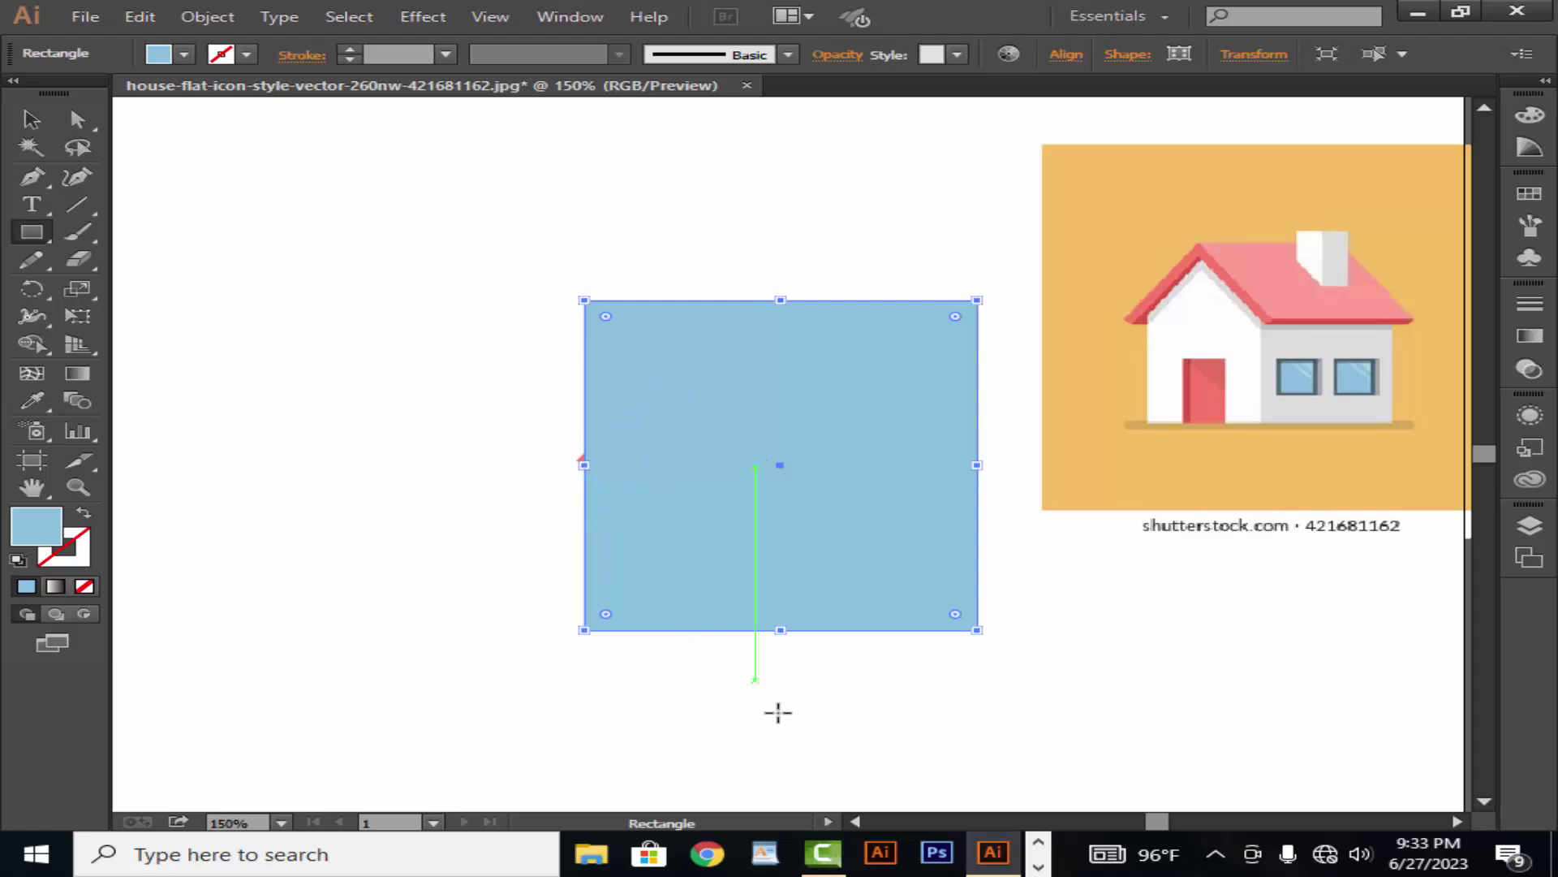
key("Left")
key("Left")
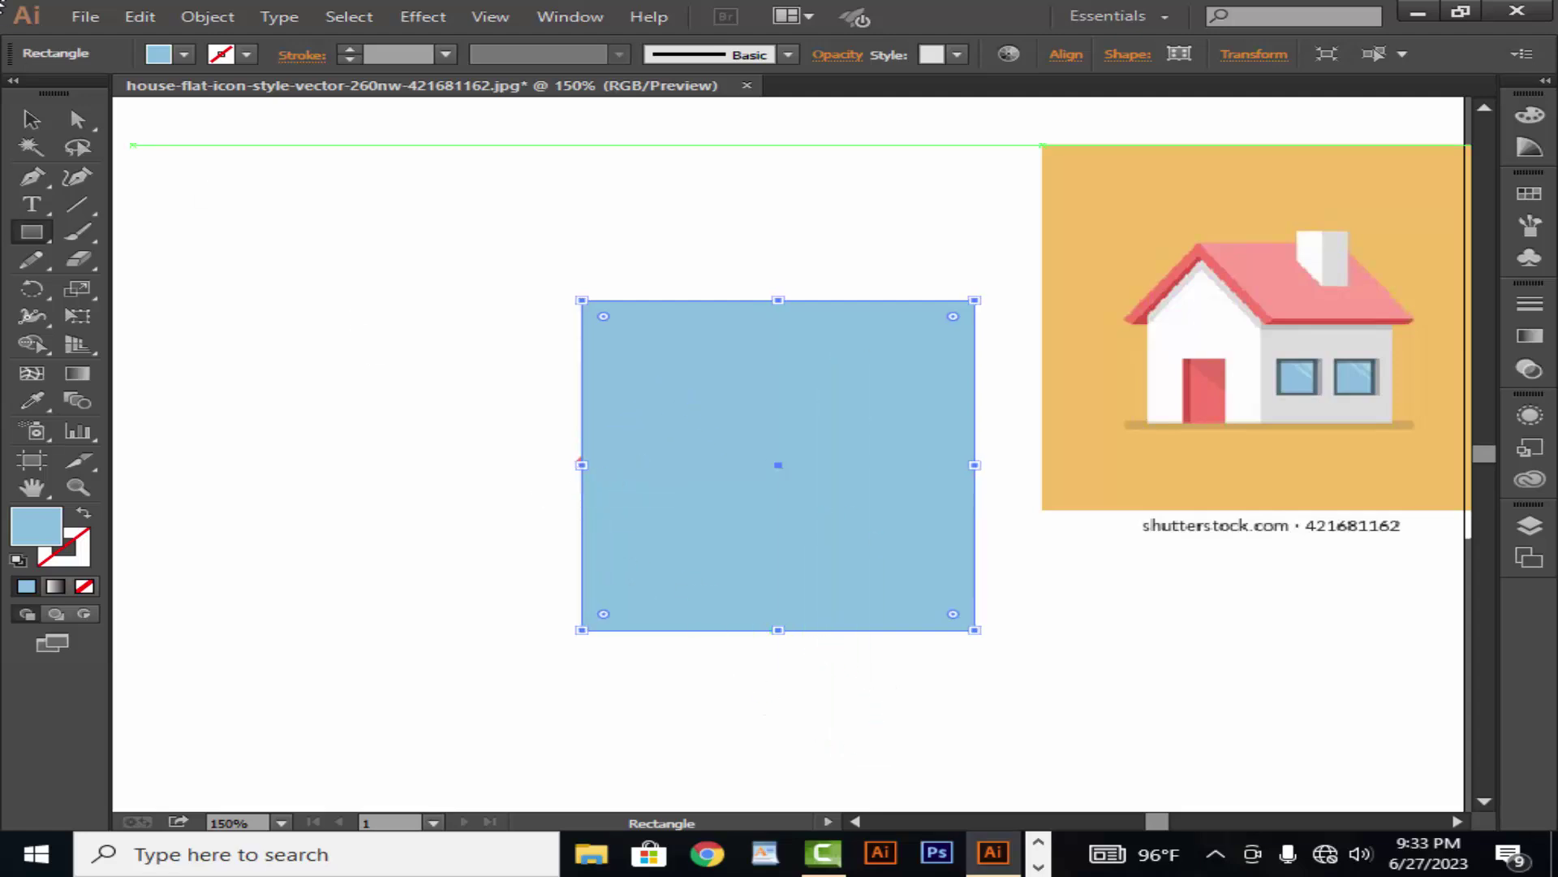
left_click(31, 122)
Send the rectangle to the back and fill it with the reference's orange.
right_click(896, 532)
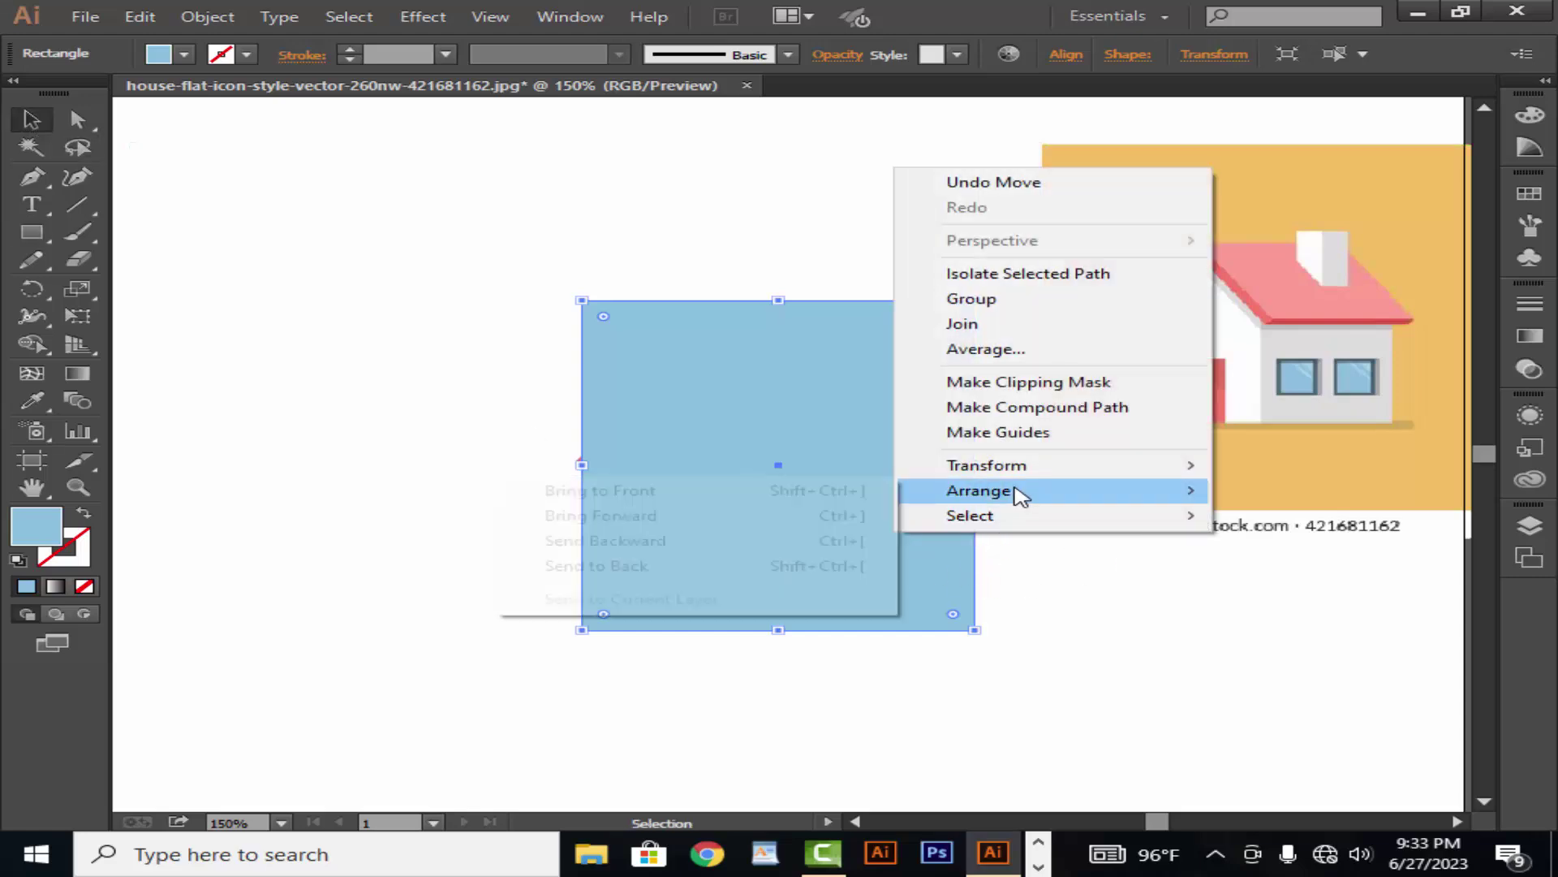
left_click(801, 565)
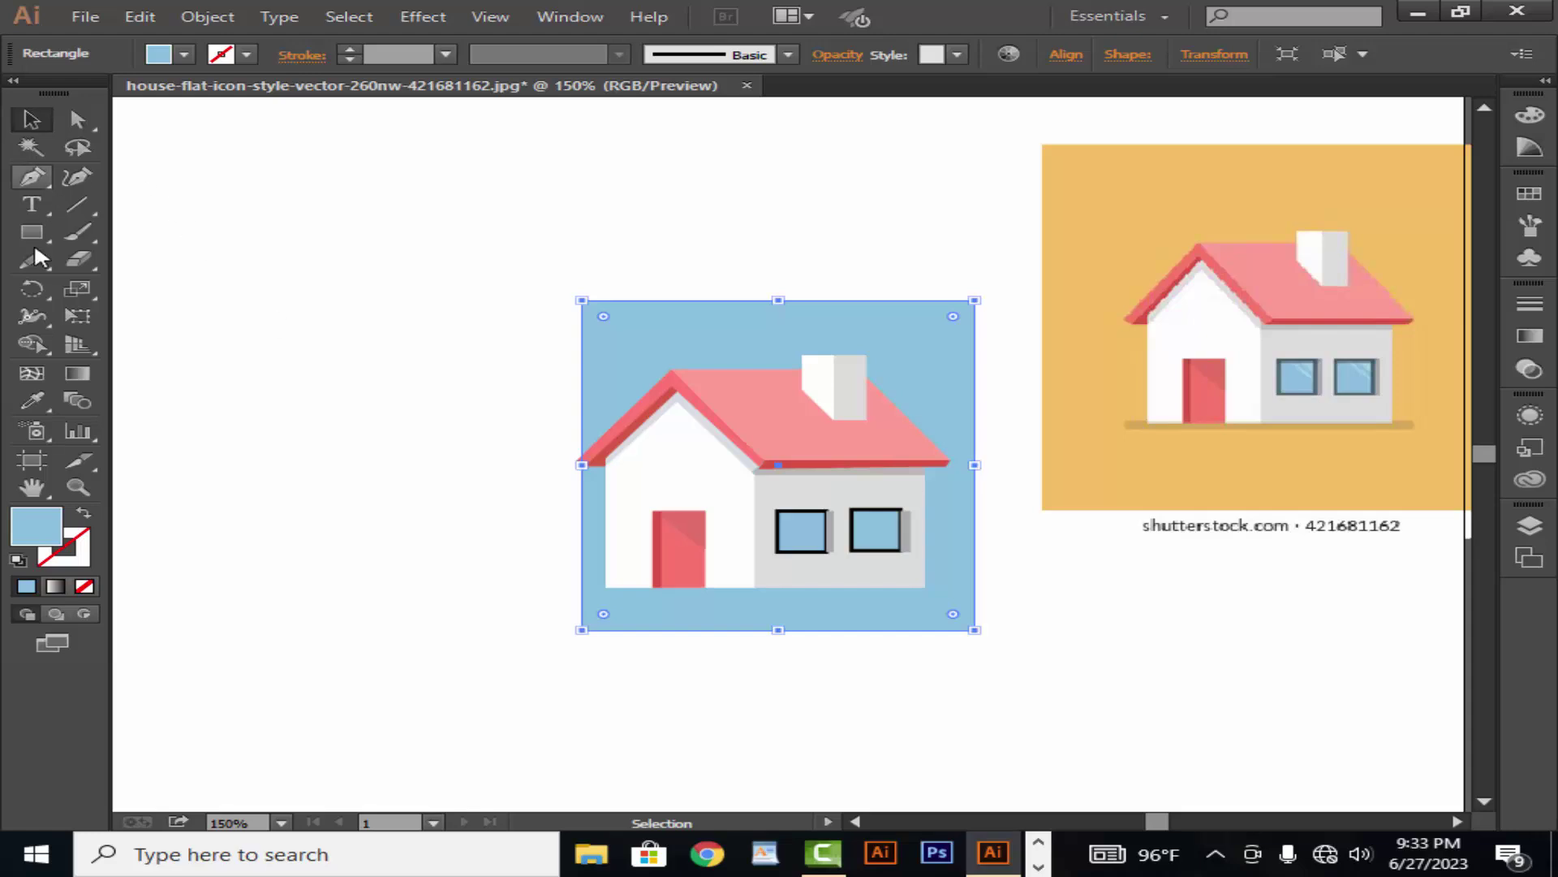
left_click(37, 406)
left_click(1092, 216)
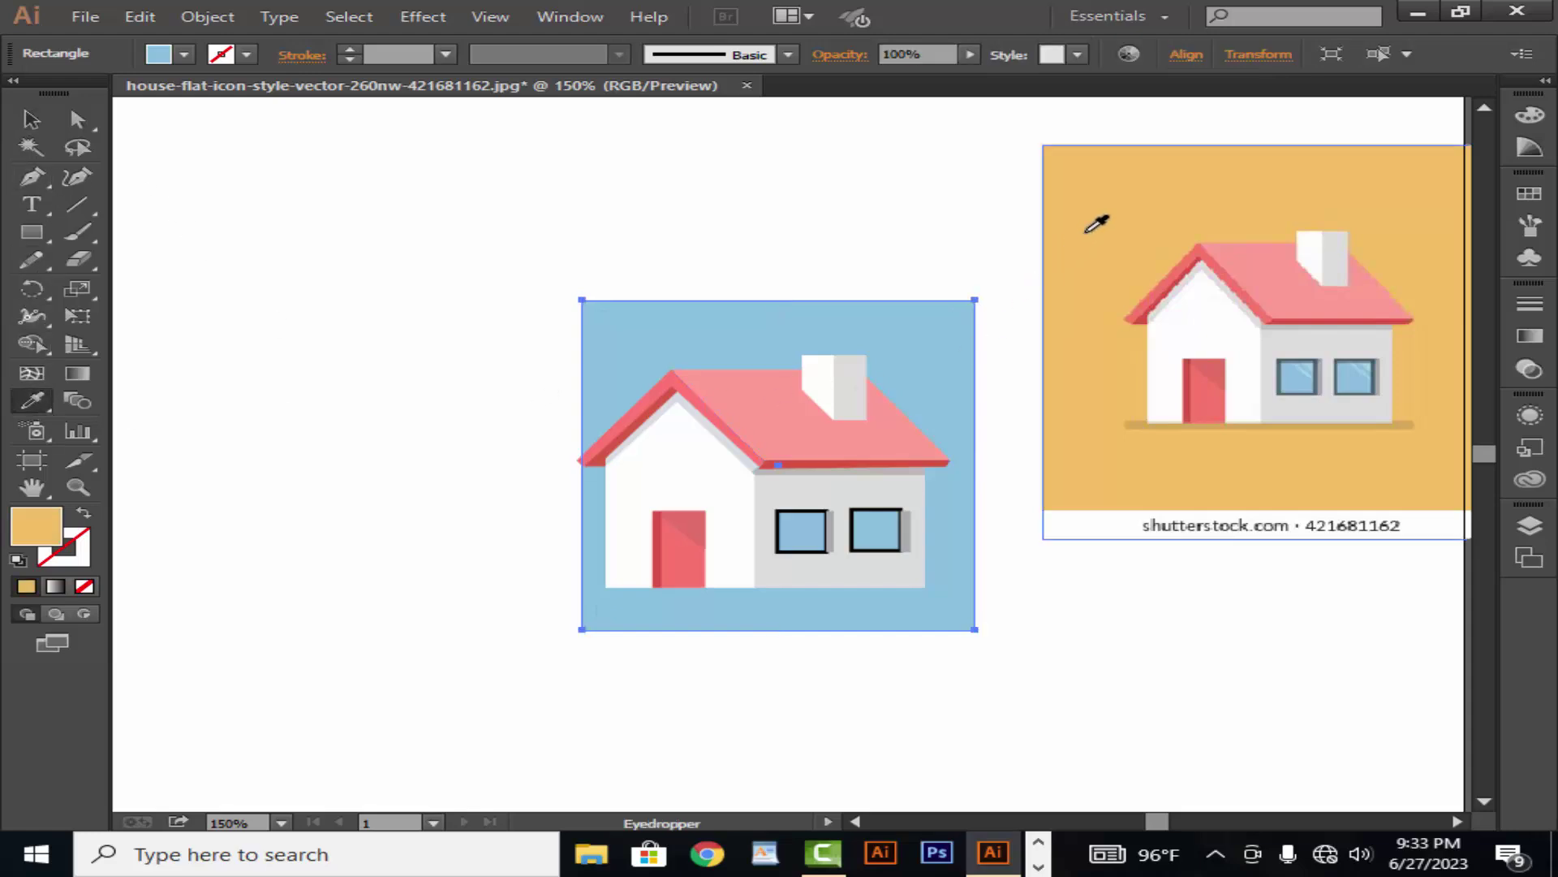
left_click(32, 119)
Stretch the orange rectangle left, up, down and right, shifting the reference image right.
left_click(211, 158)
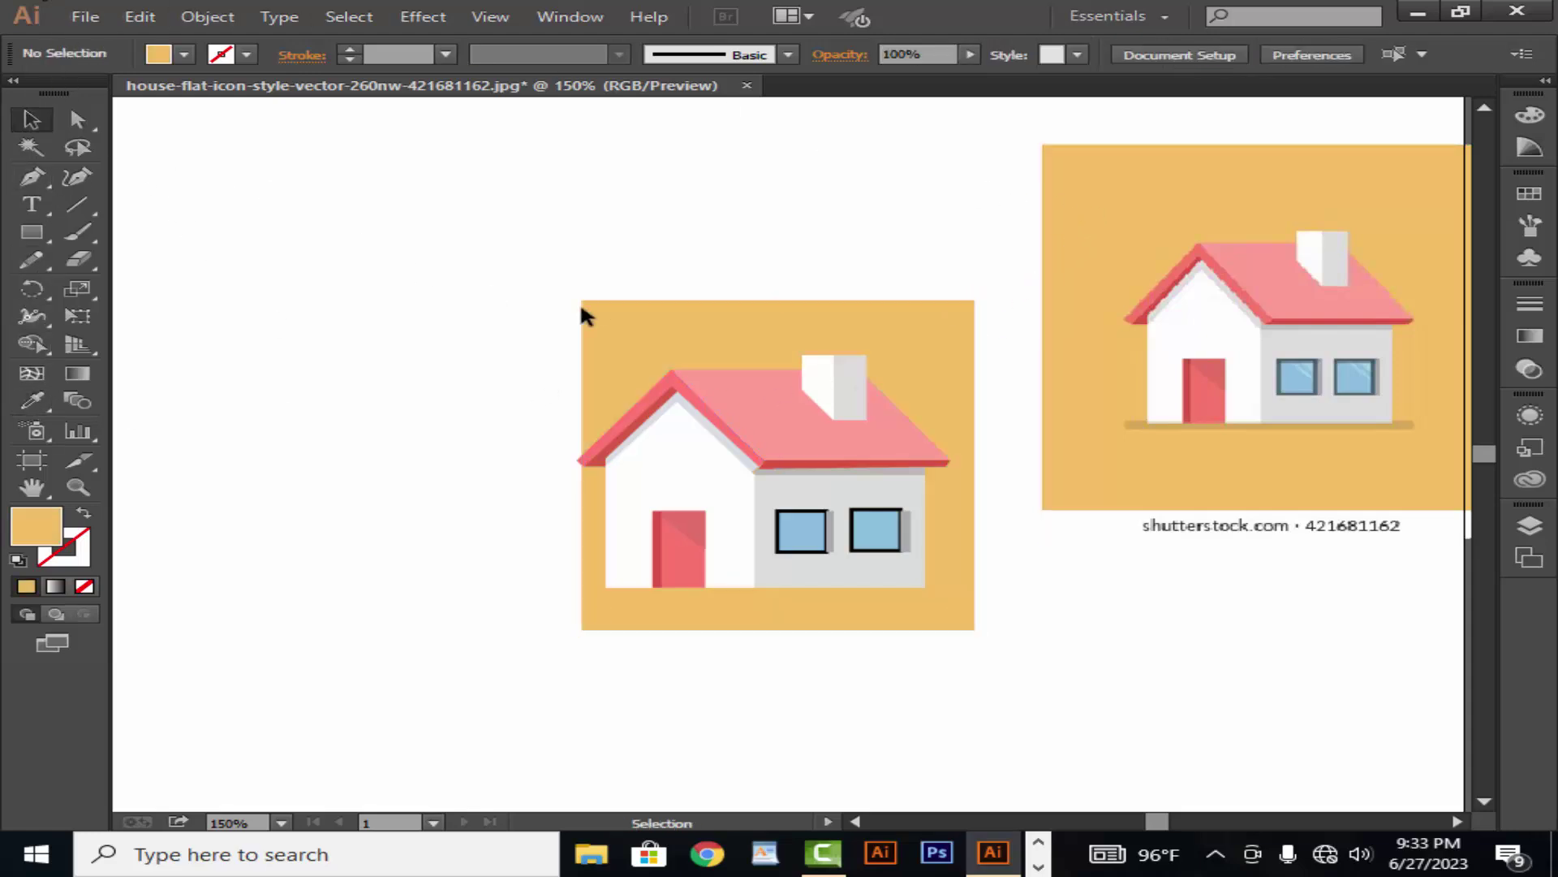
left_click(584, 325)
left_click_drag(581, 464, 433, 464)
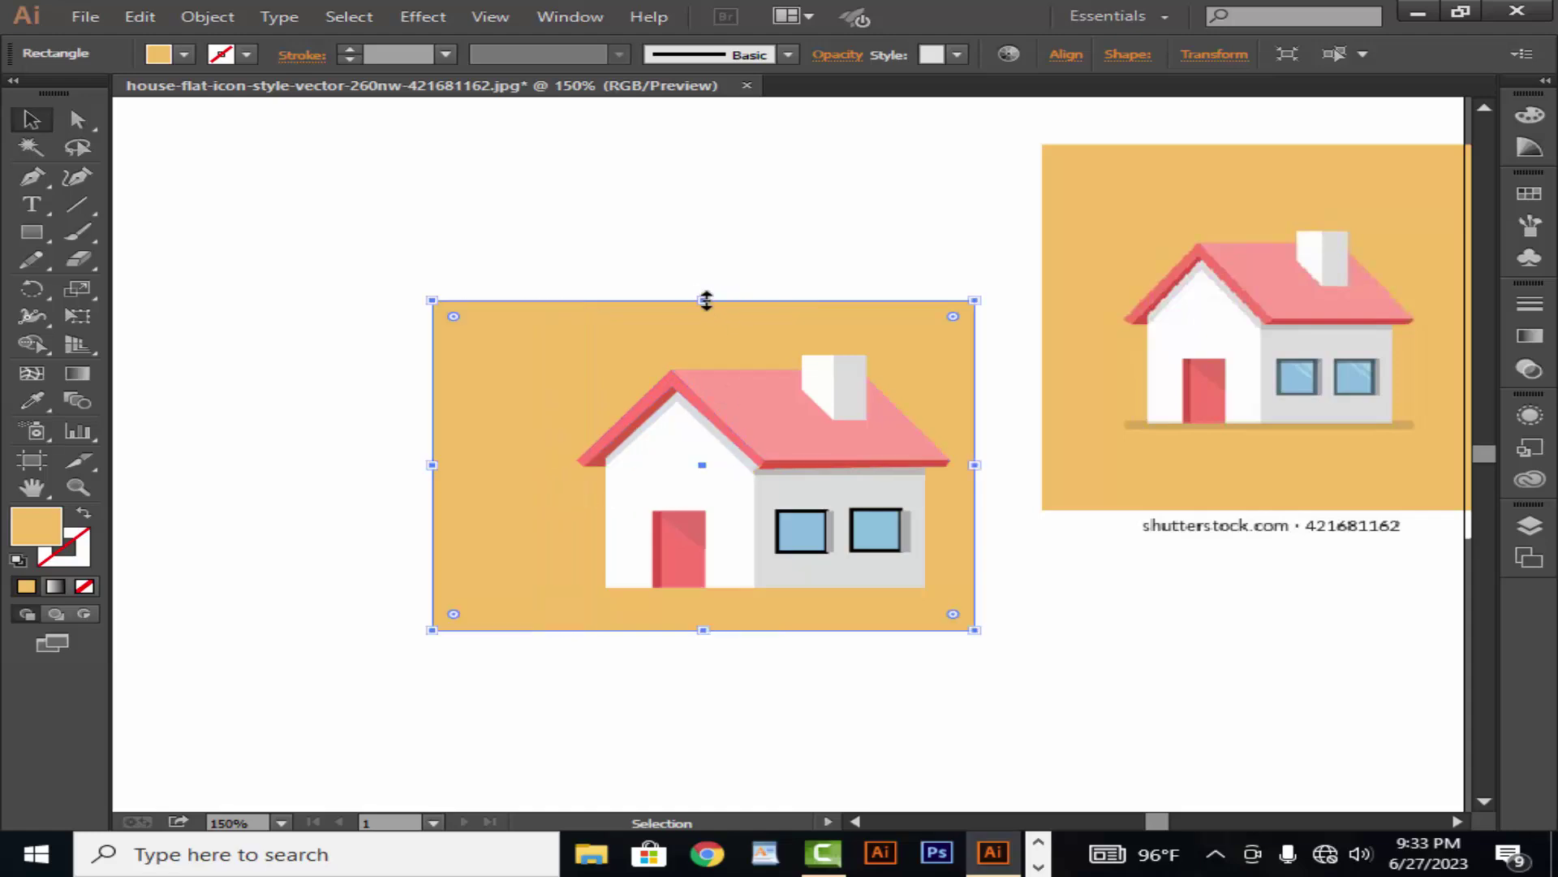
left_click_drag(704, 300, 704, 201)
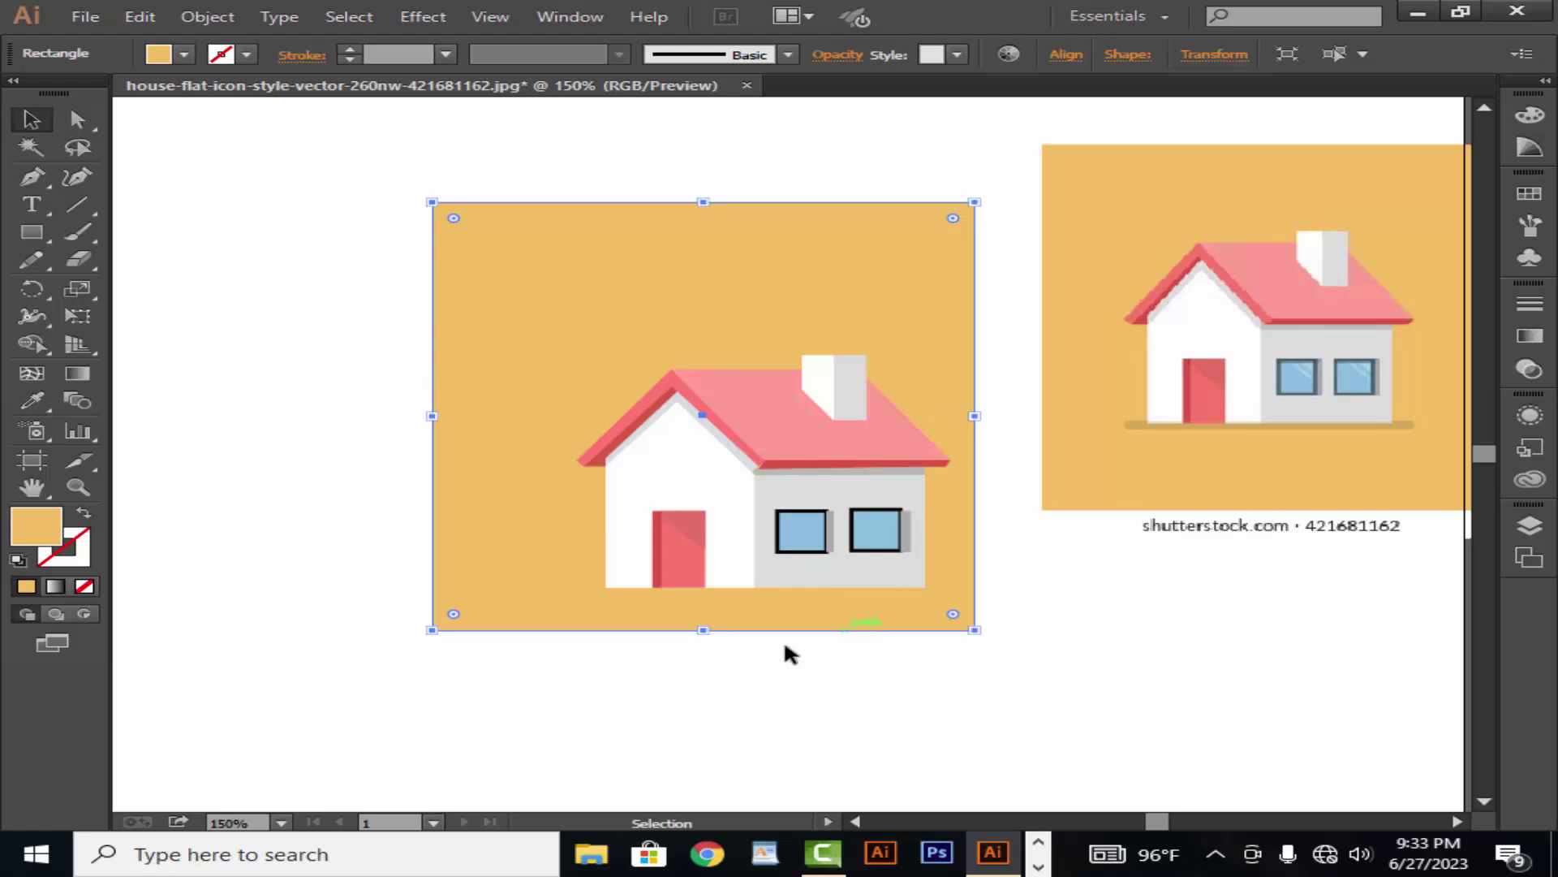
left_click_drag(706, 631, 704, 699)
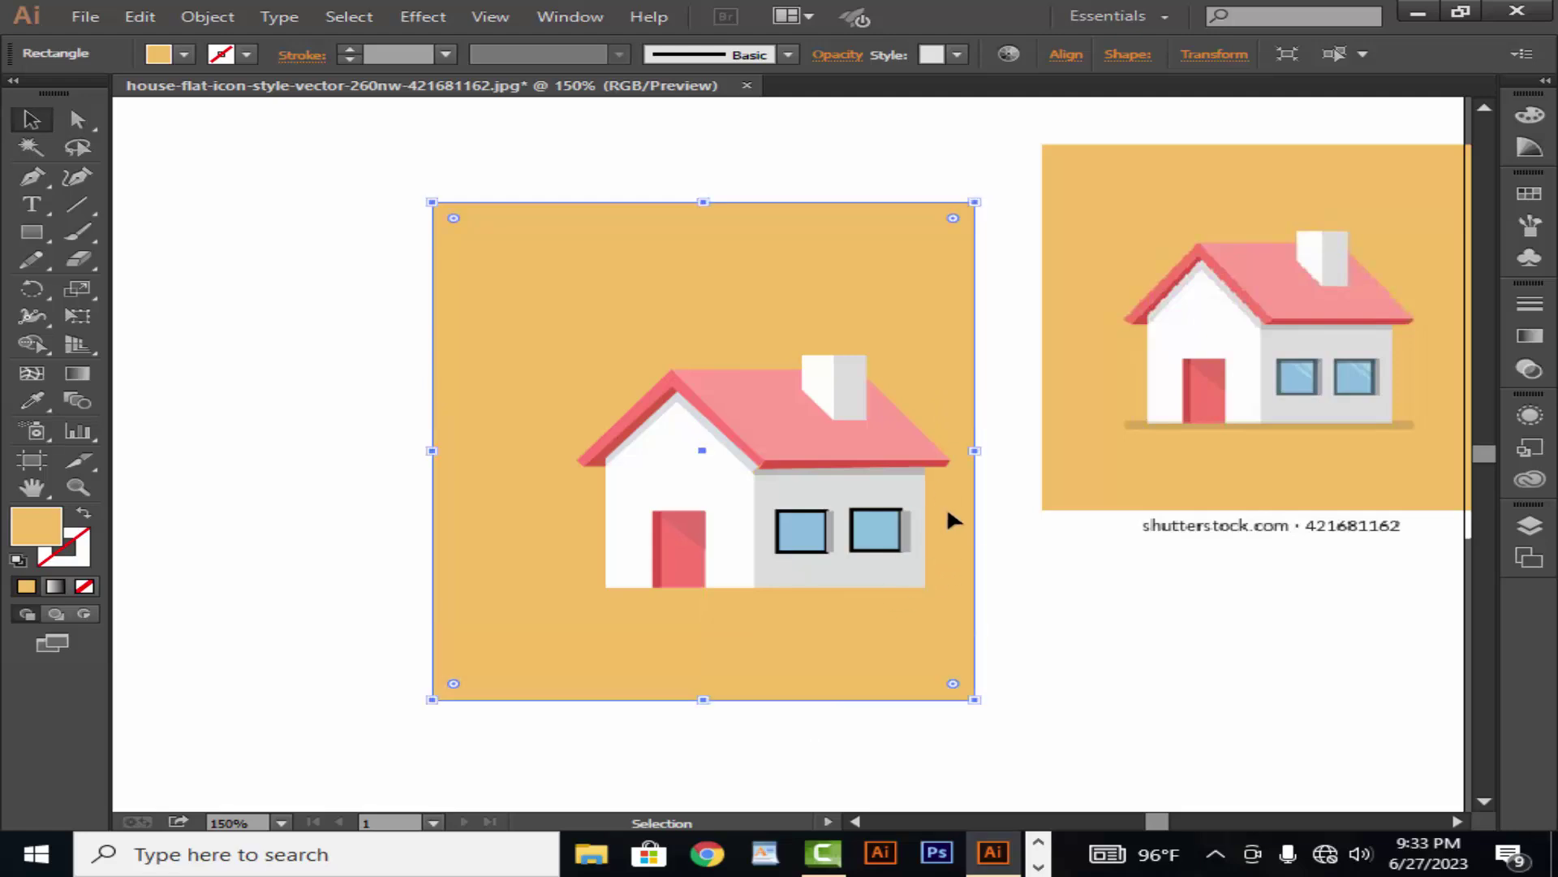
left_click_drag(1109, 456, 1166, 465)
left_click(970, 451)
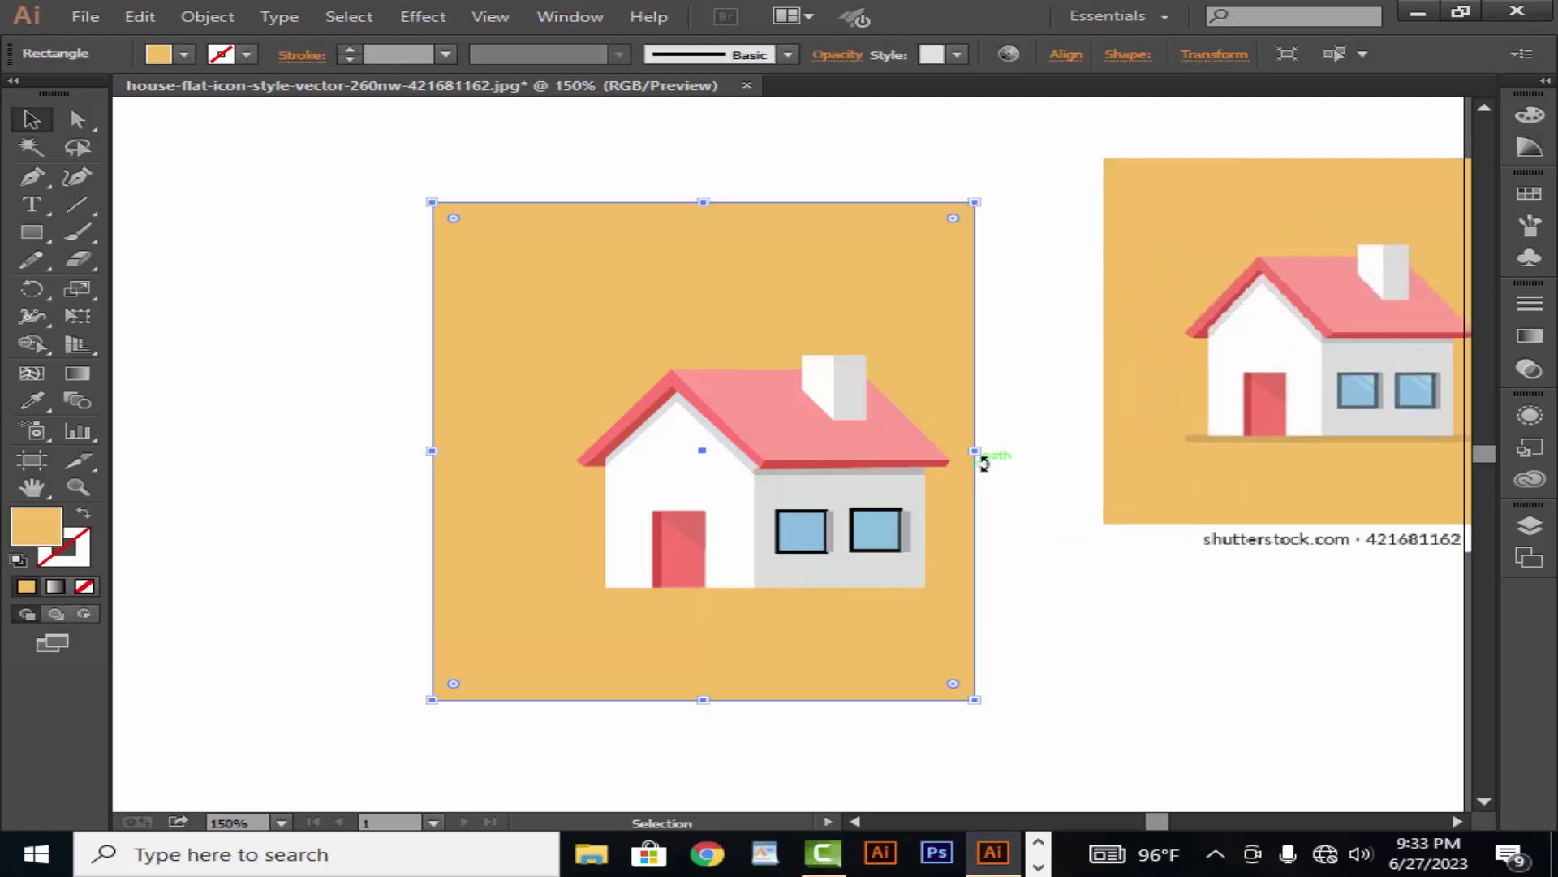
left_click_drag(974, 449, 1037, 446)
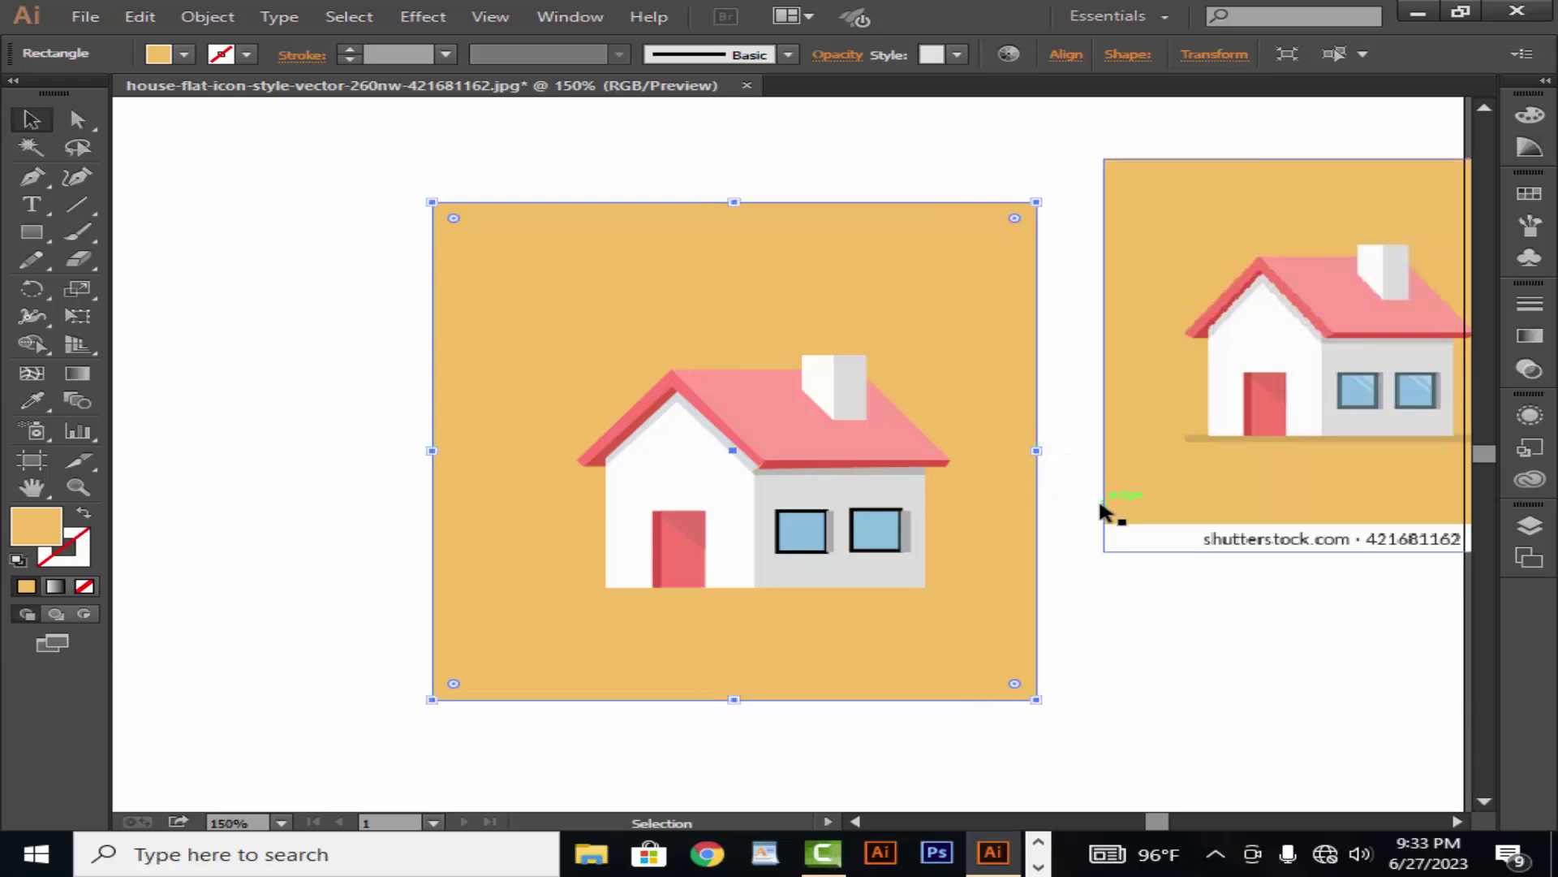
left_click(1119, 597)
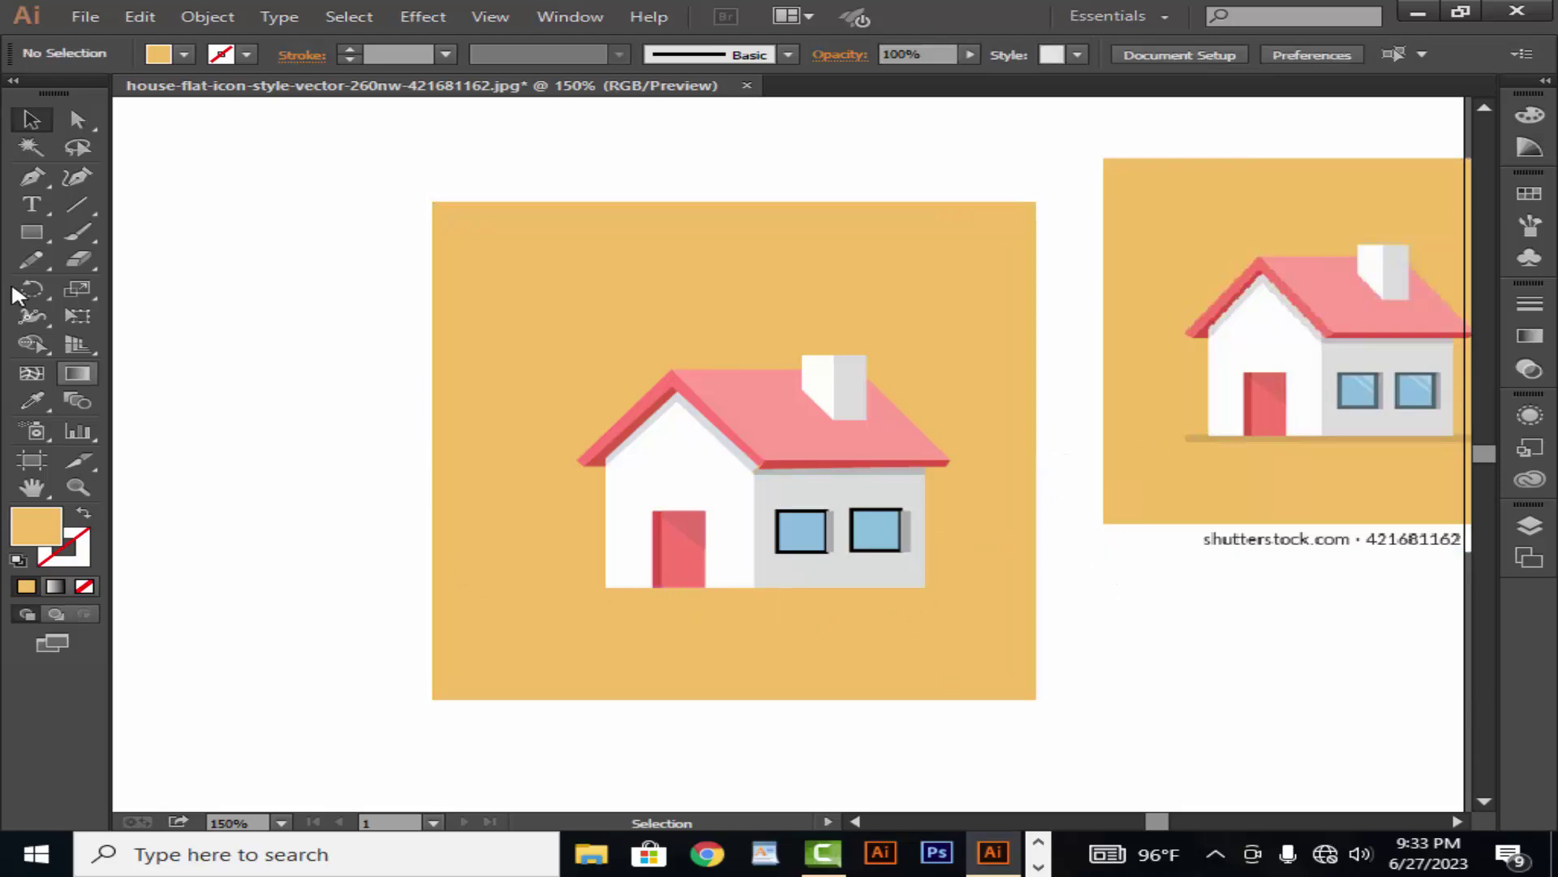
left_click(31, 232)
Draw a long thin rounded bar beneath the house filled with the reference's tan.
left_click(106, 258)
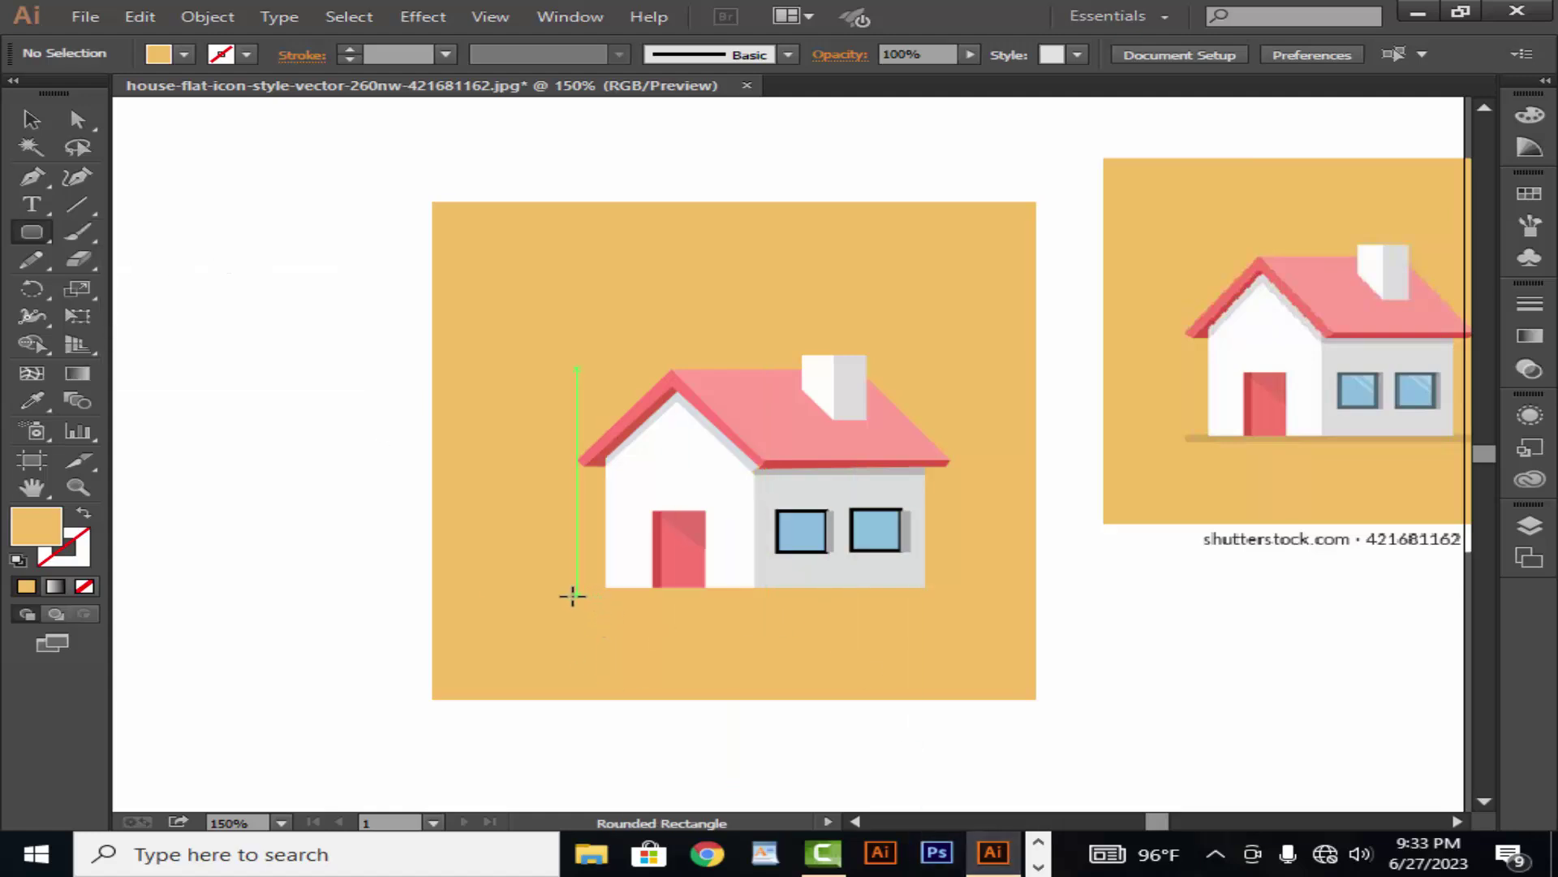
left_click_drag(567, 598, 950, 613)
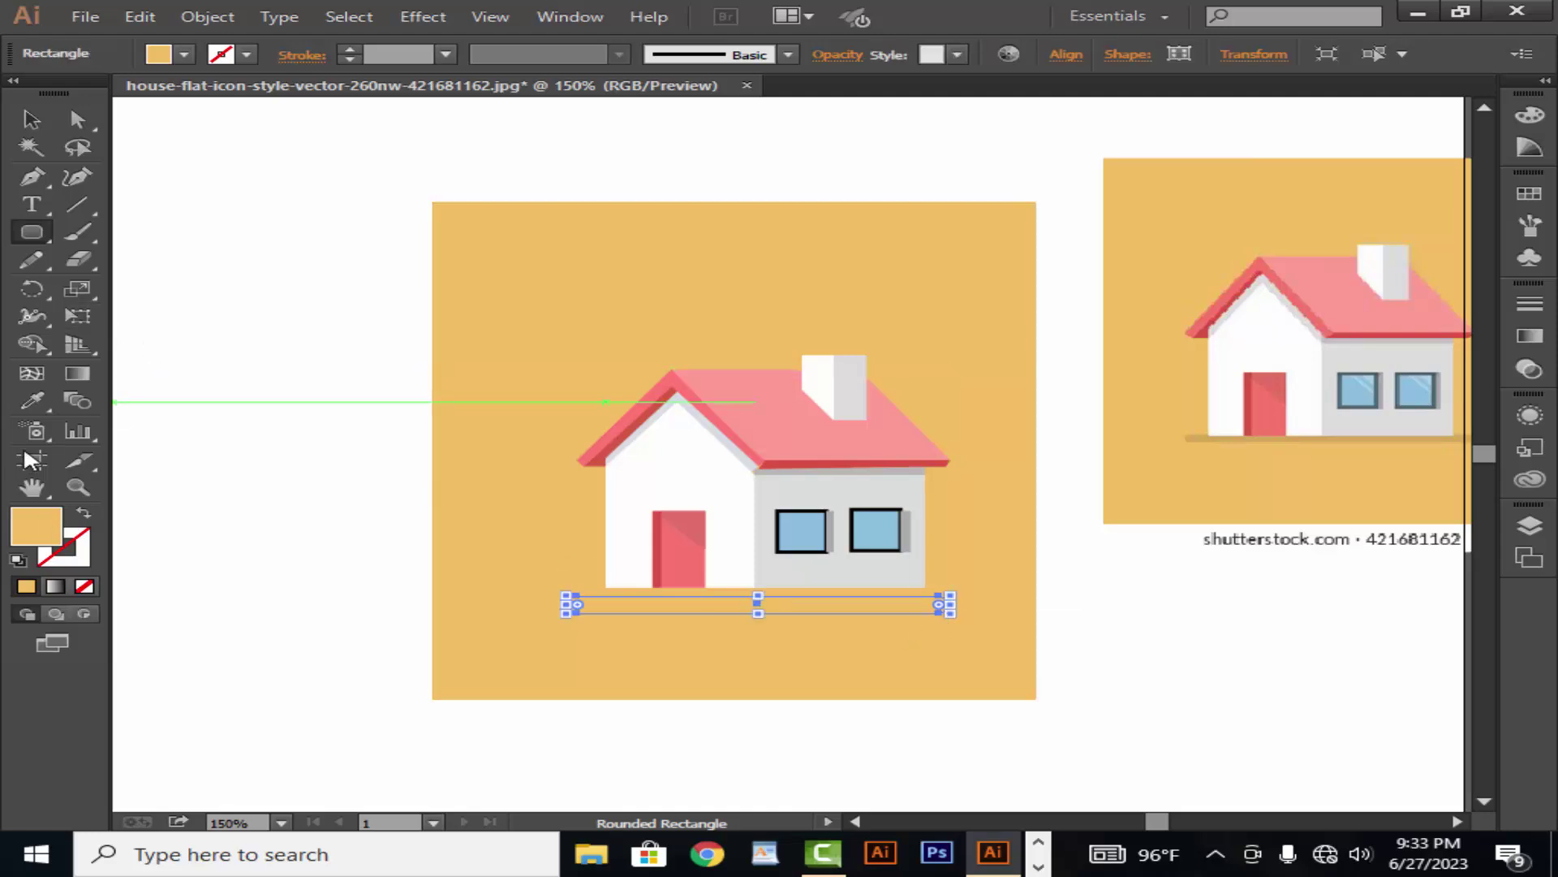
left_click(33, 400)
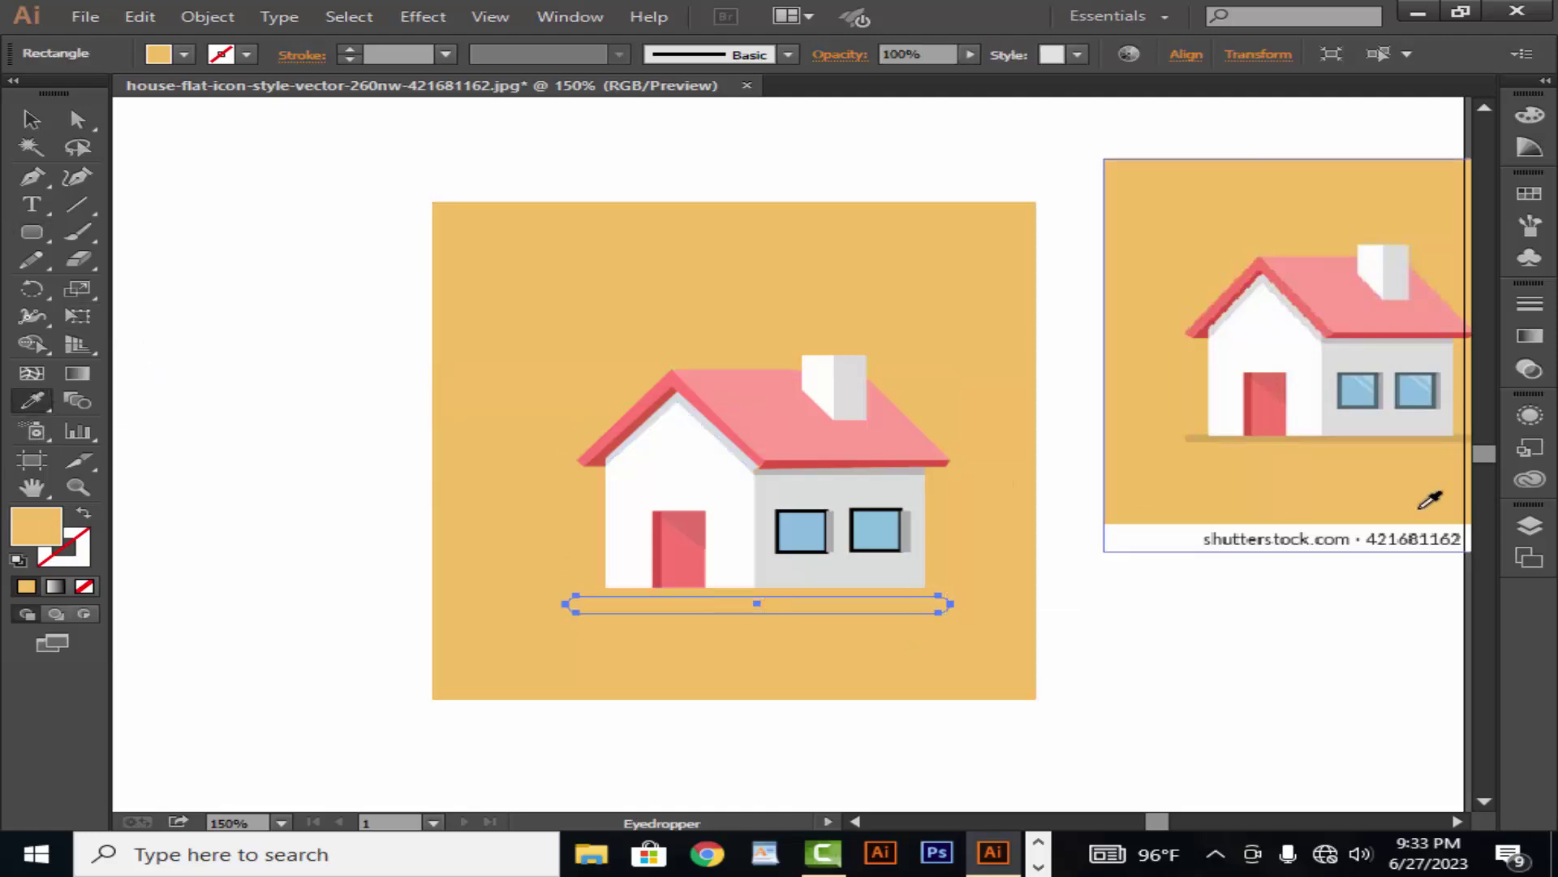
left_click(1370, 427)
left_click(31, 121)
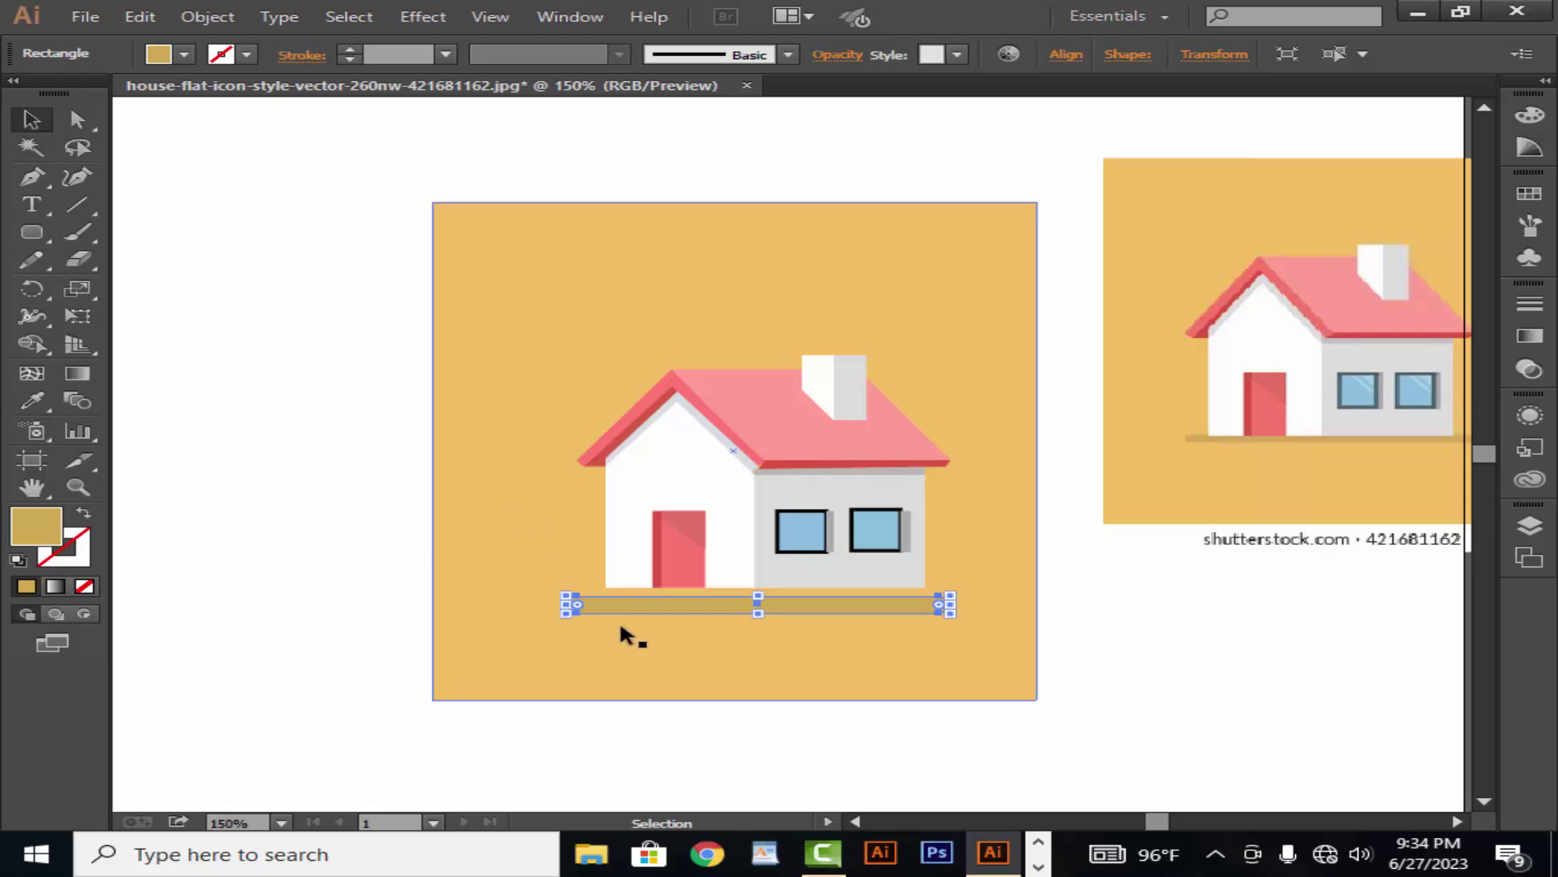
Position the tan bar snugly under the house, nudging it with the arrow keys.
left_click(745, 632)
left_click_drag(767, 613, 768, 595)
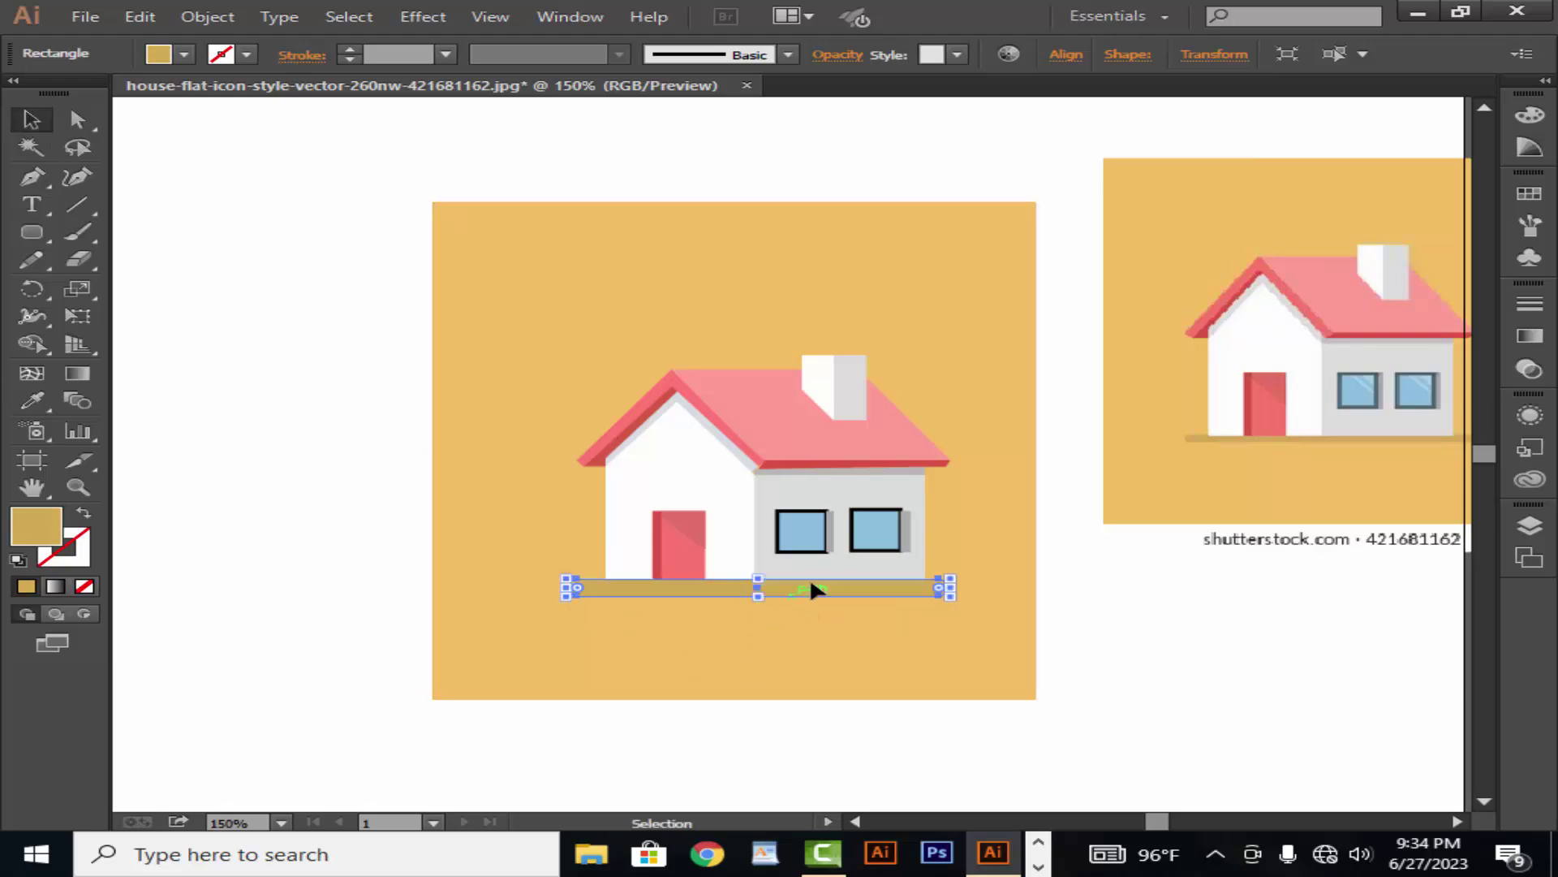
left_click(841, 632)
left_click(842, 599)
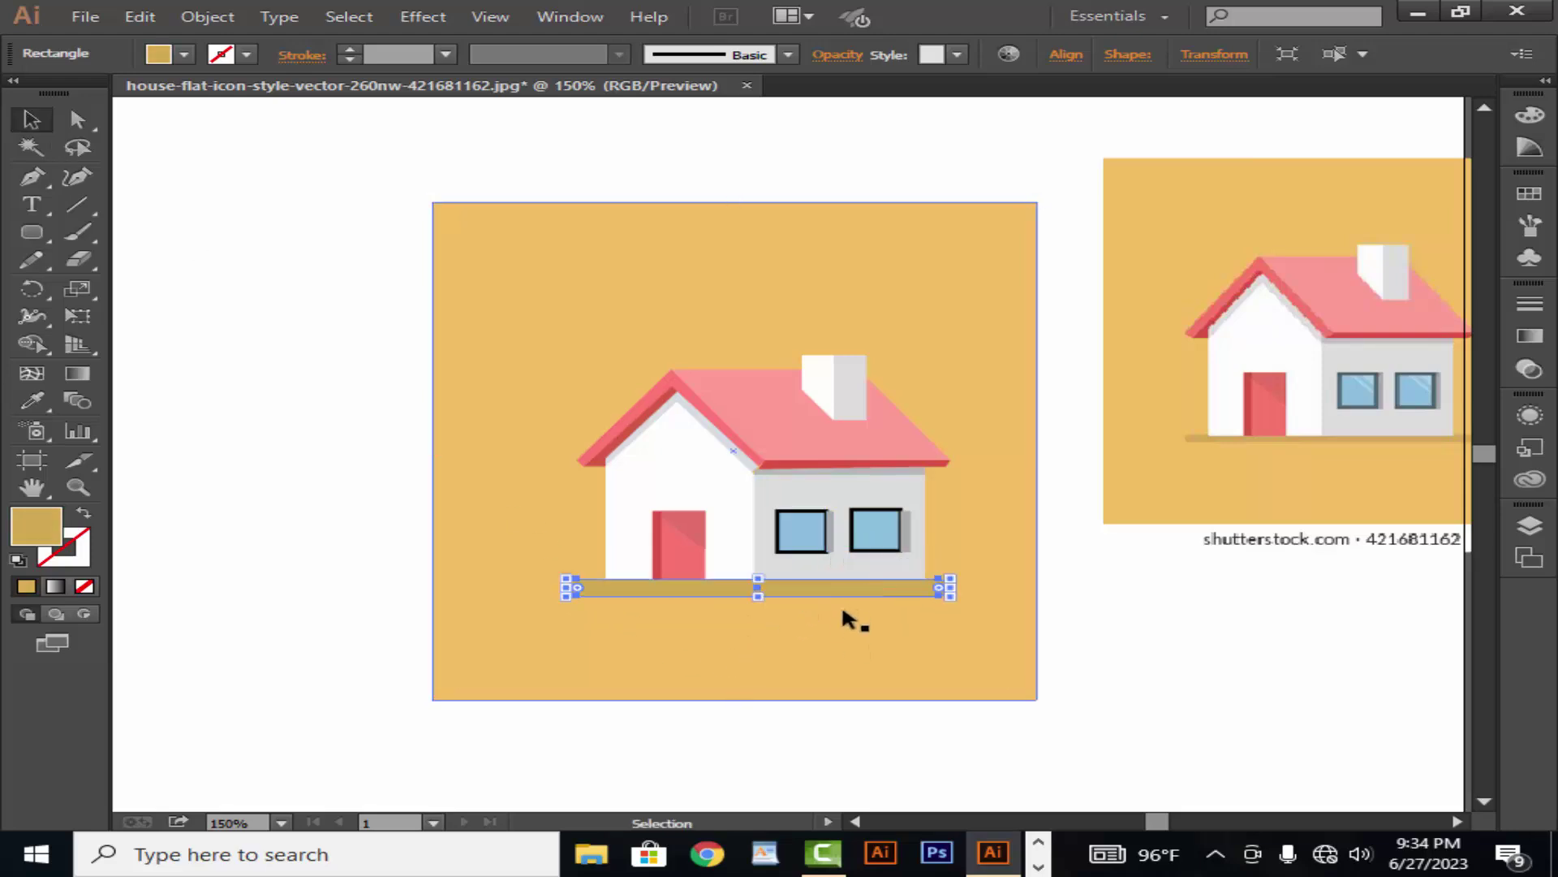
key("Left")
key("Left")
key("Left")
key("Down")
key("Down")
key("Down")
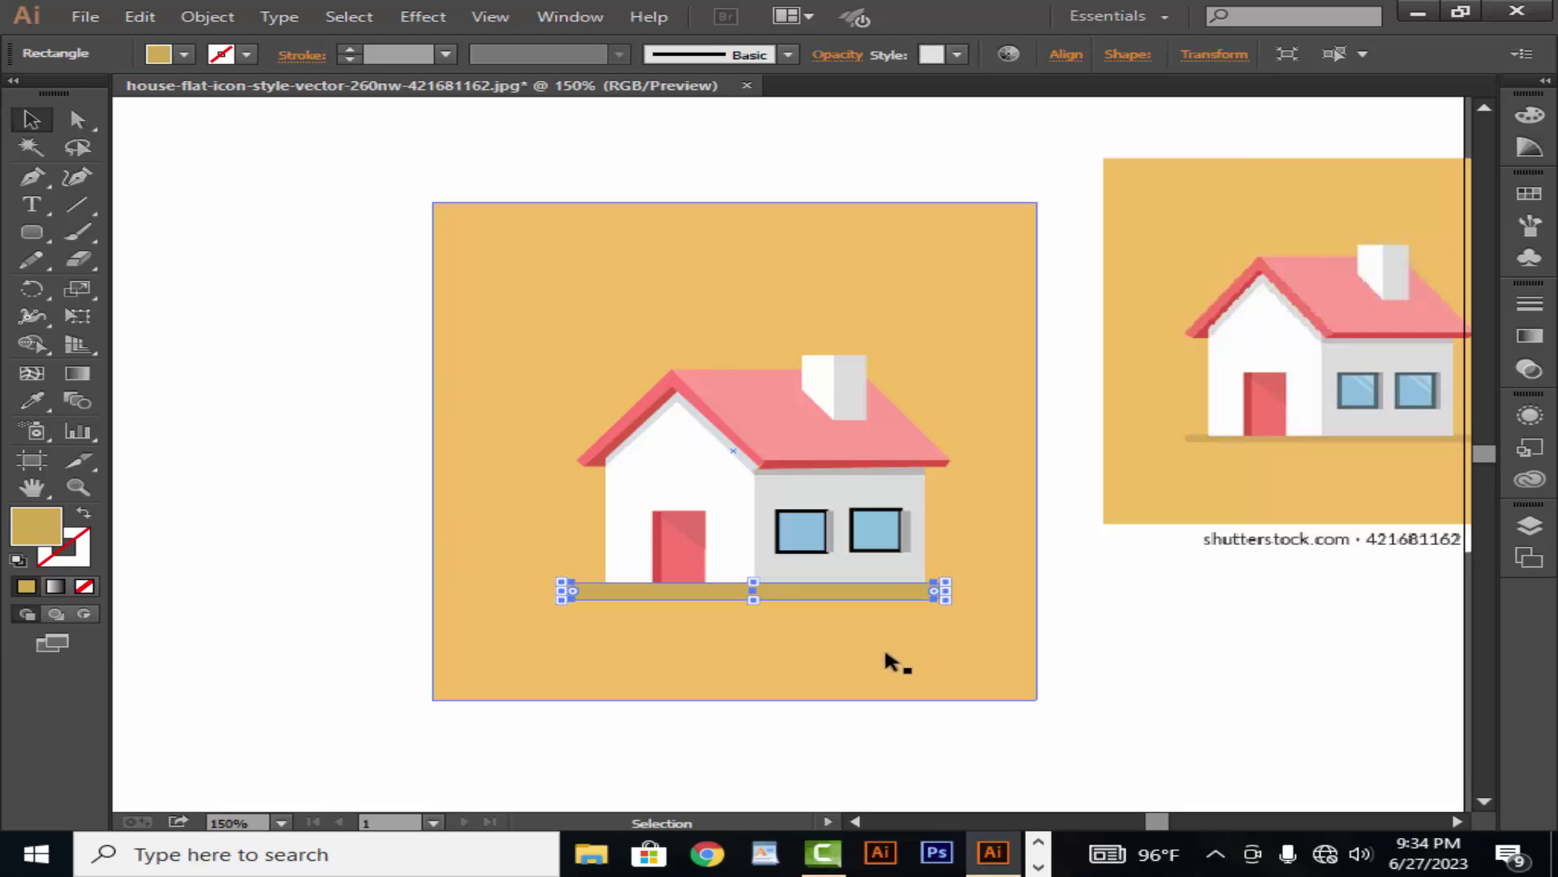
left_click(1175, 701)
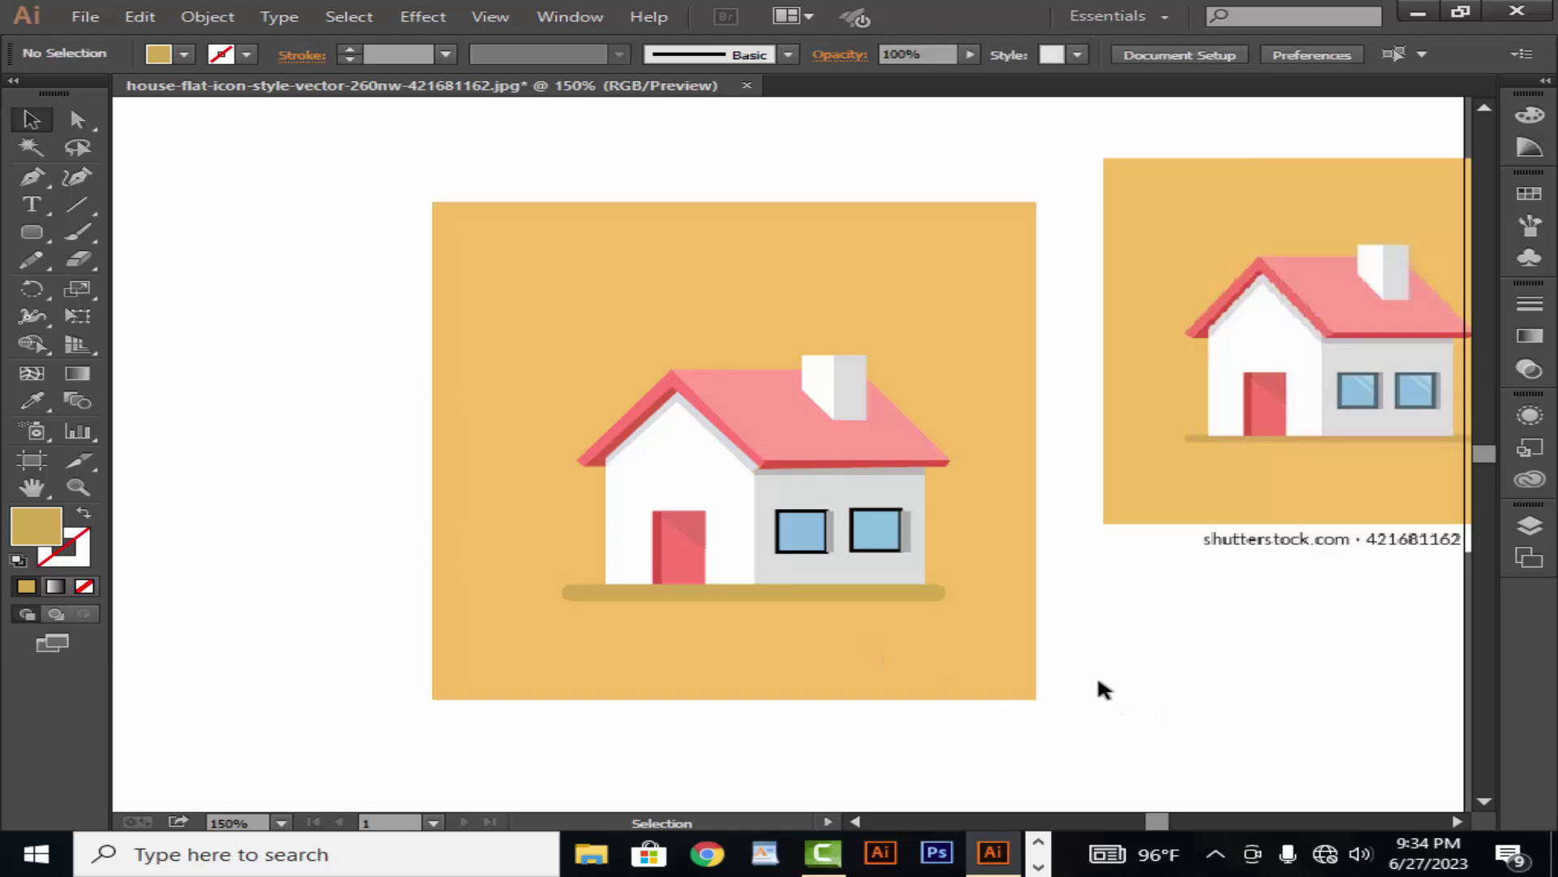